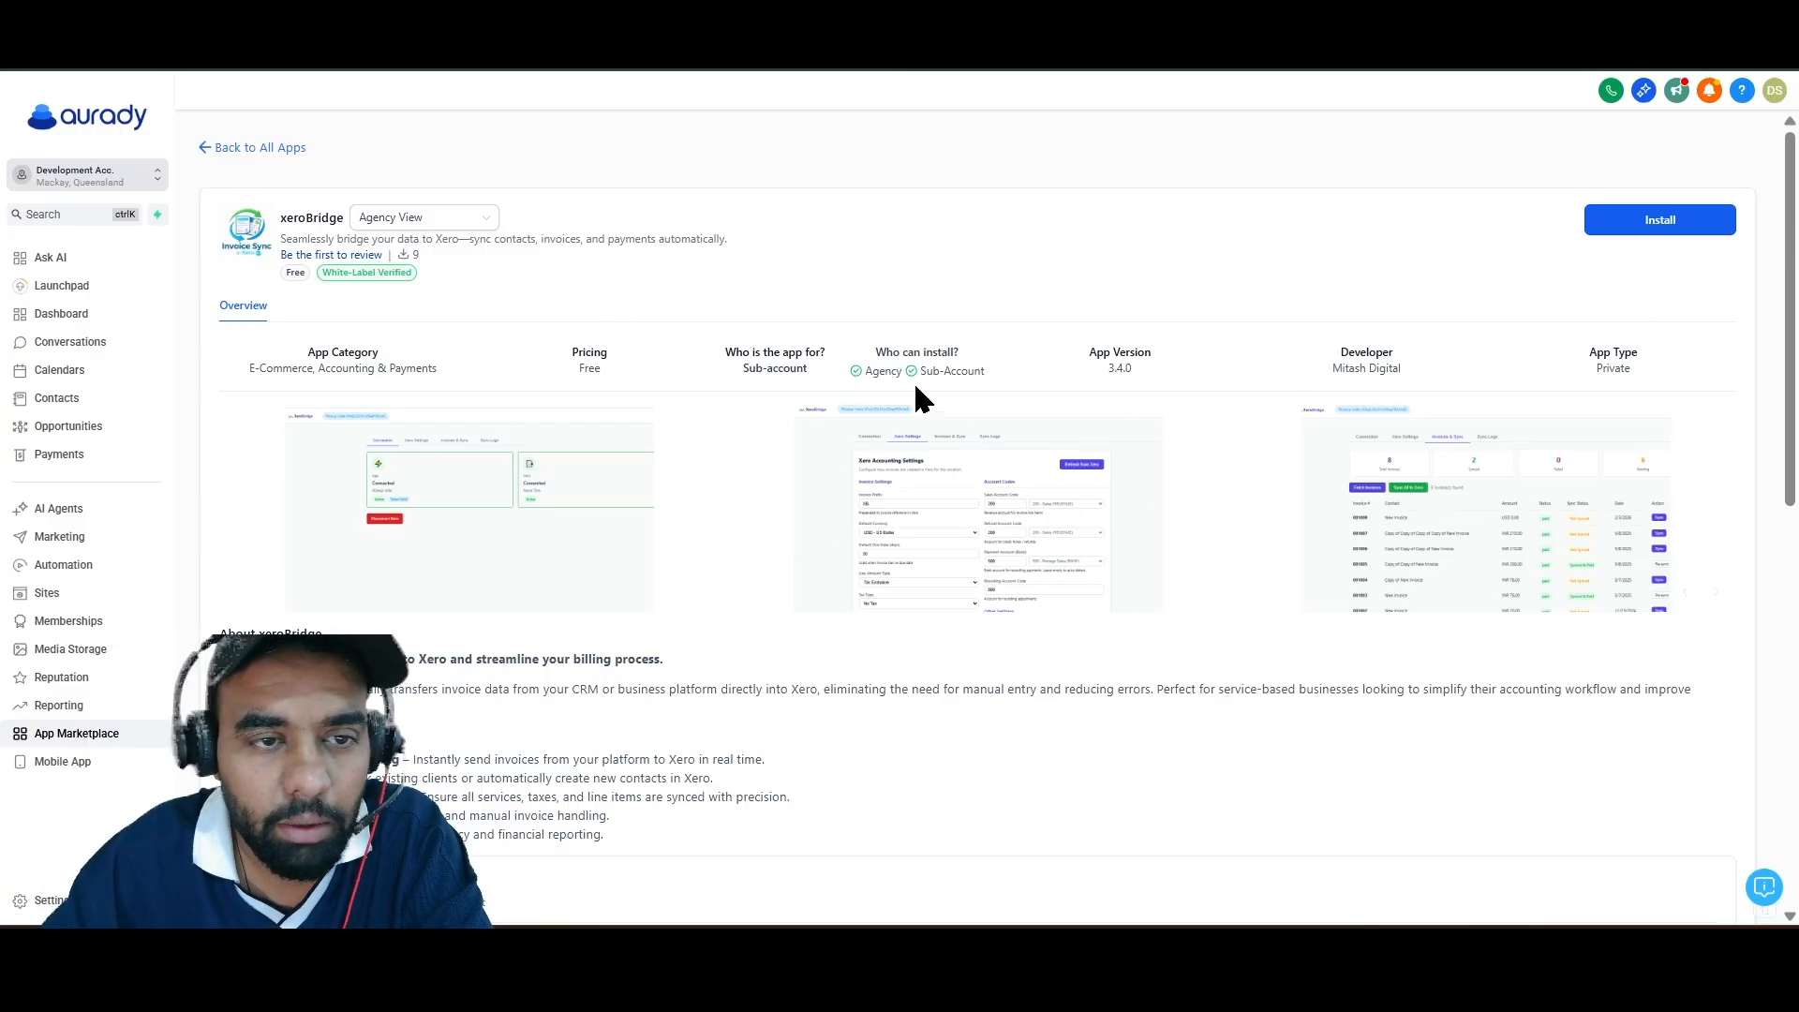
Install the xeroBridge marketplace app and allow the permissions it requests
drag(281, 220, 321, 215)
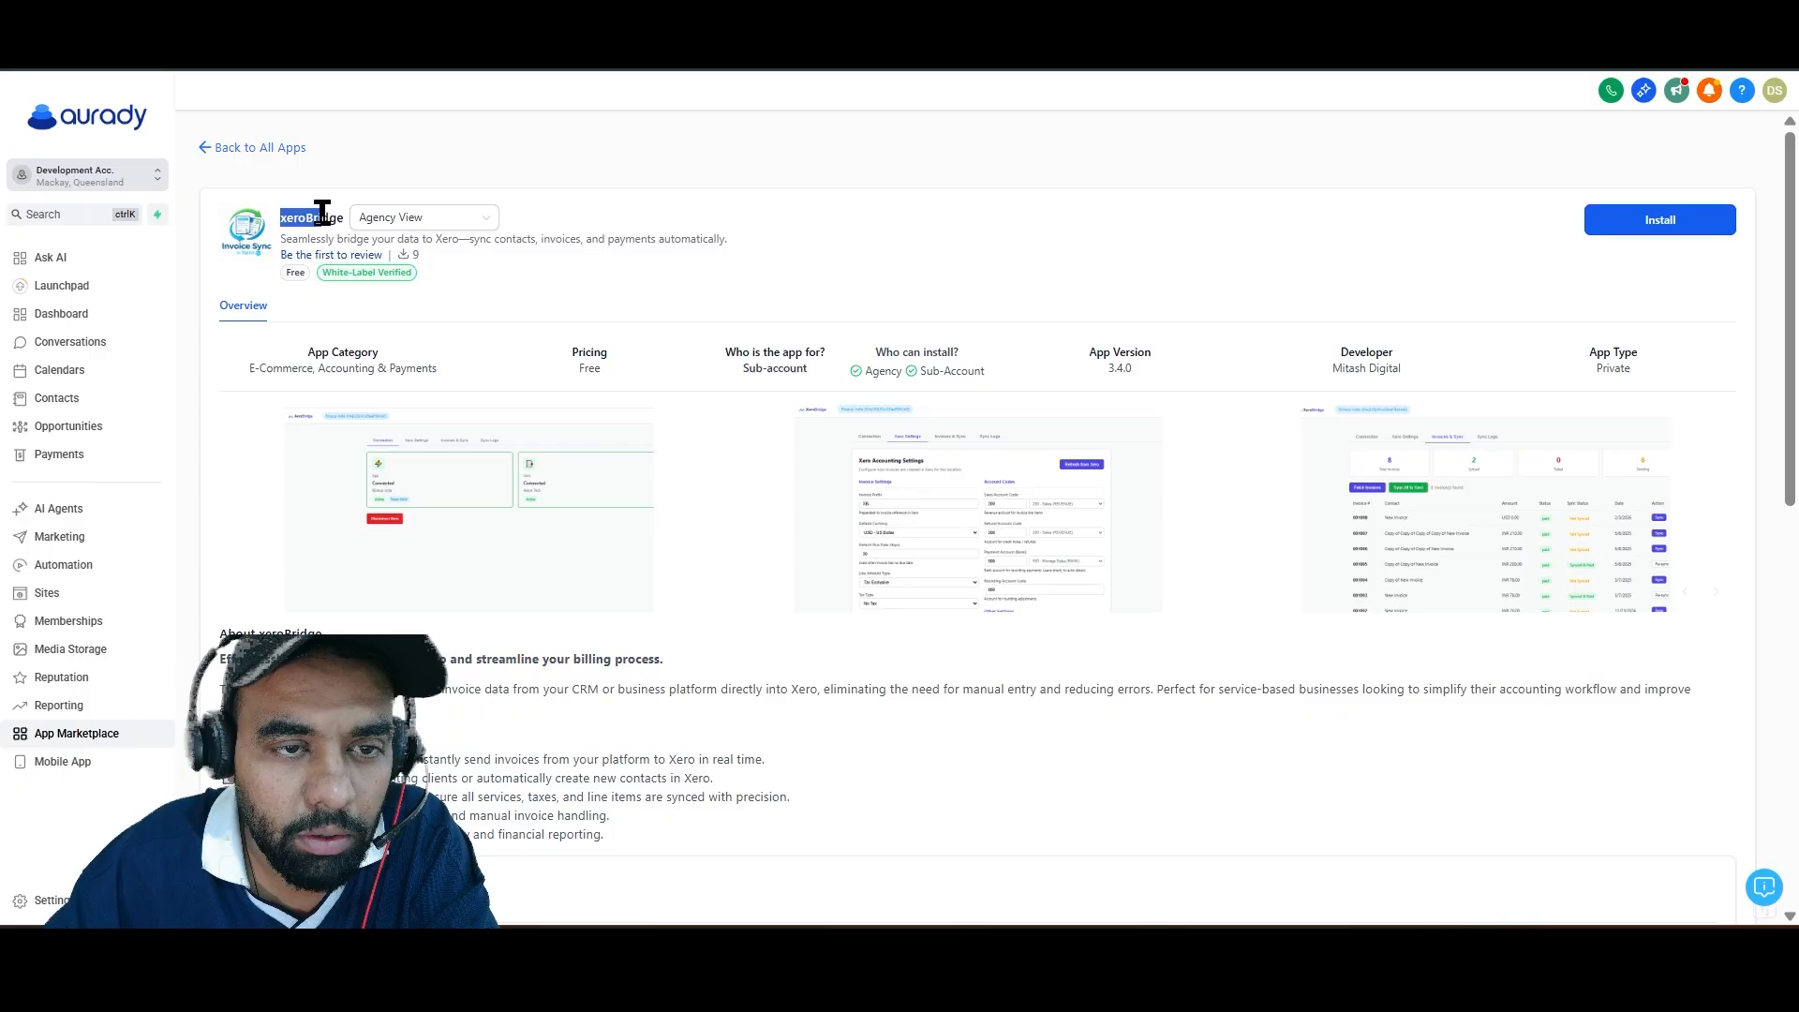
click(738, 236)
scroll(1397, 365, down, 5)
scroll(1397, 370, up, 5)
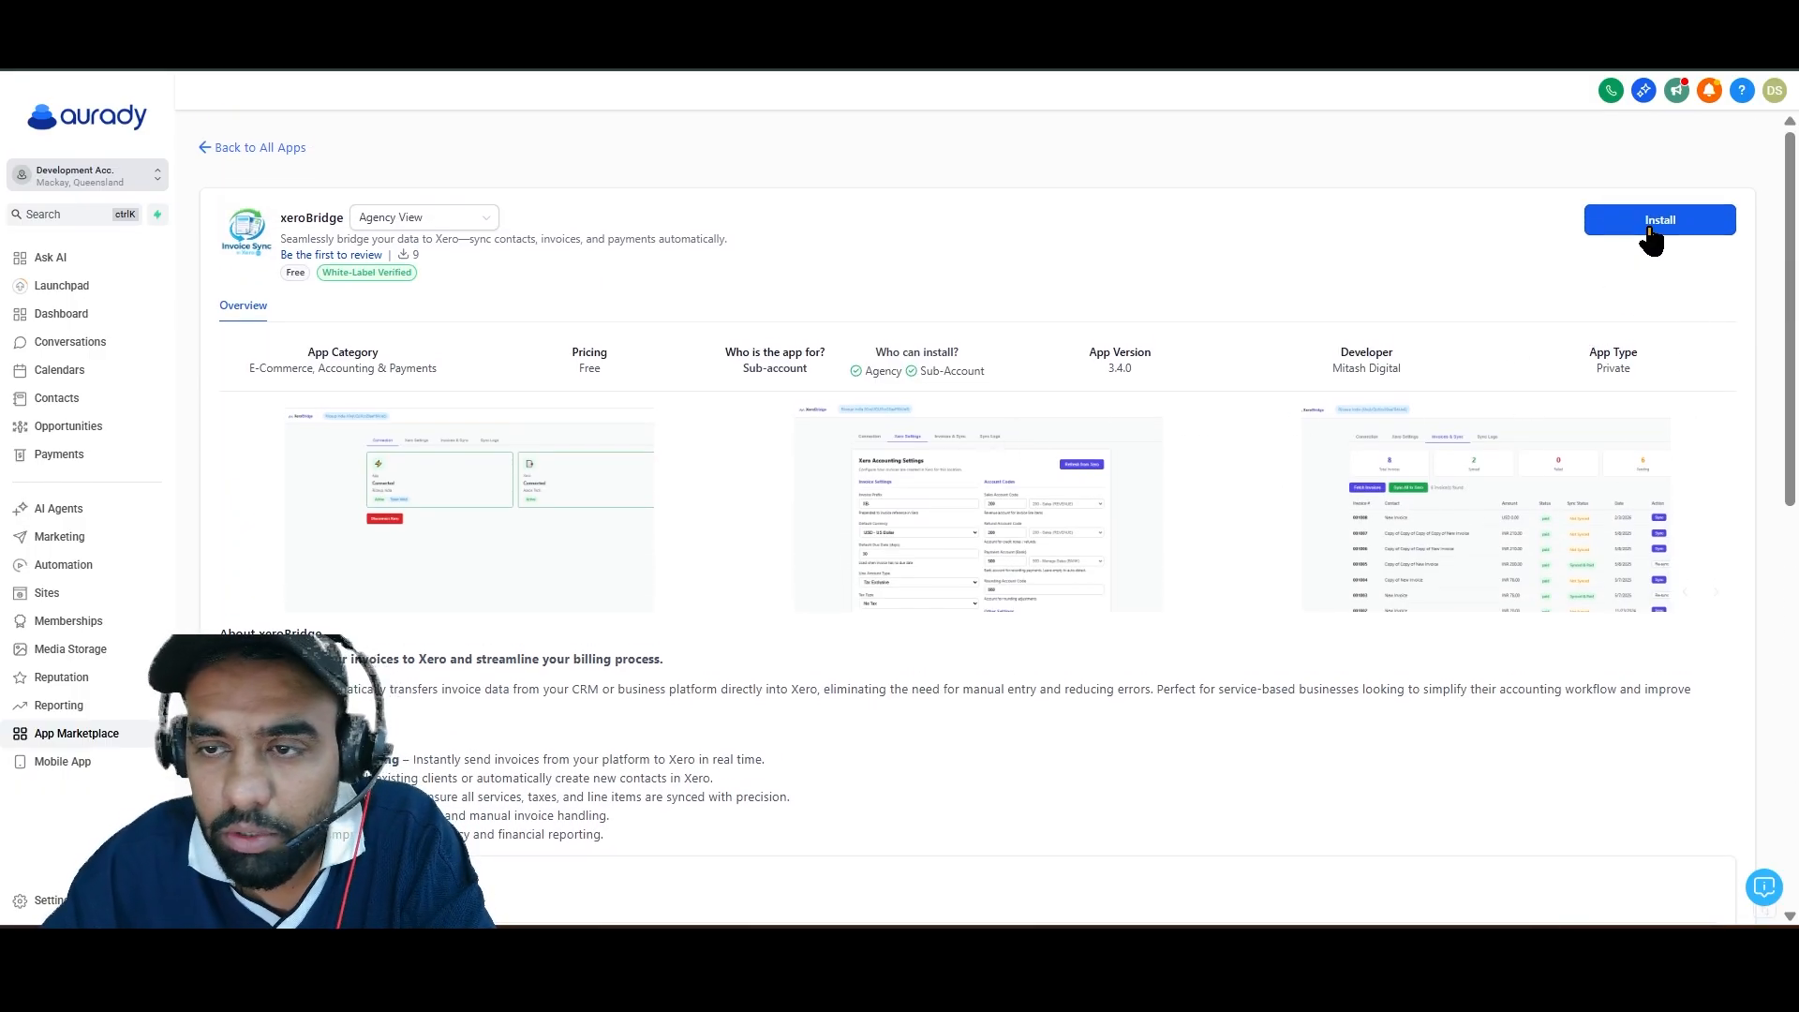
click(1651, 230)
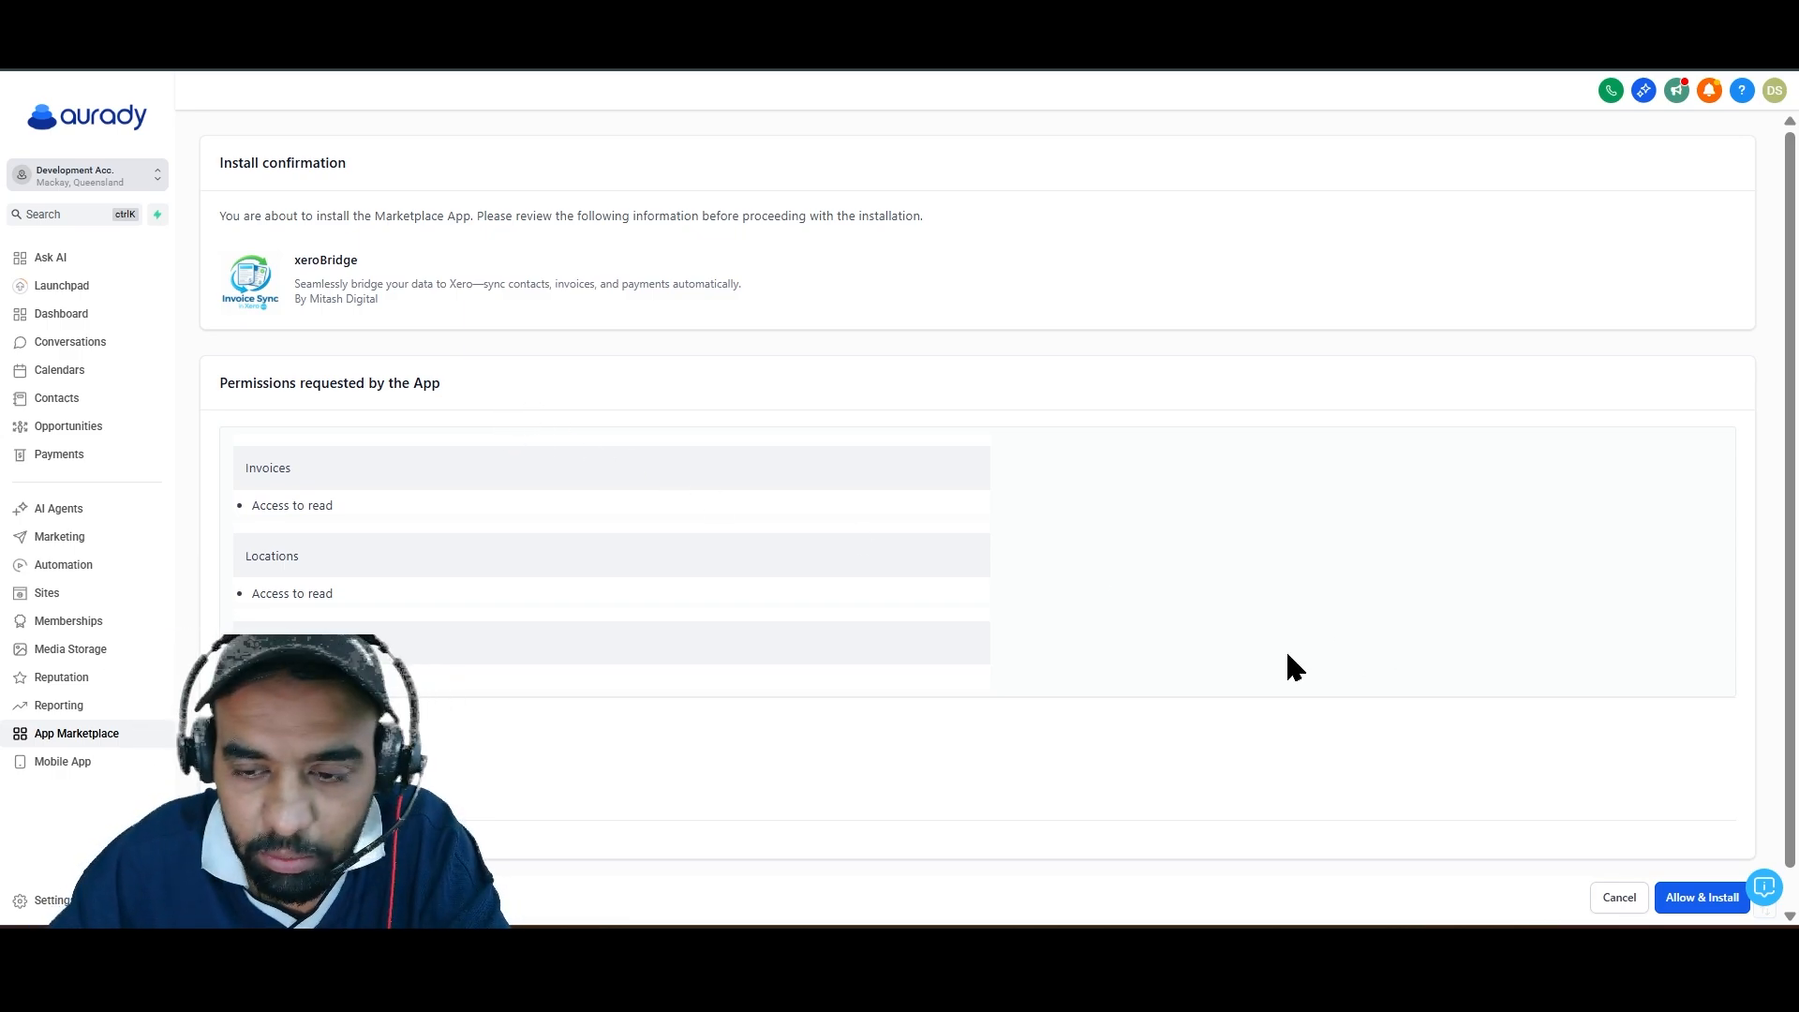
scroll(1145, 681, down, 2)
scroll(855, 634, up, 2)
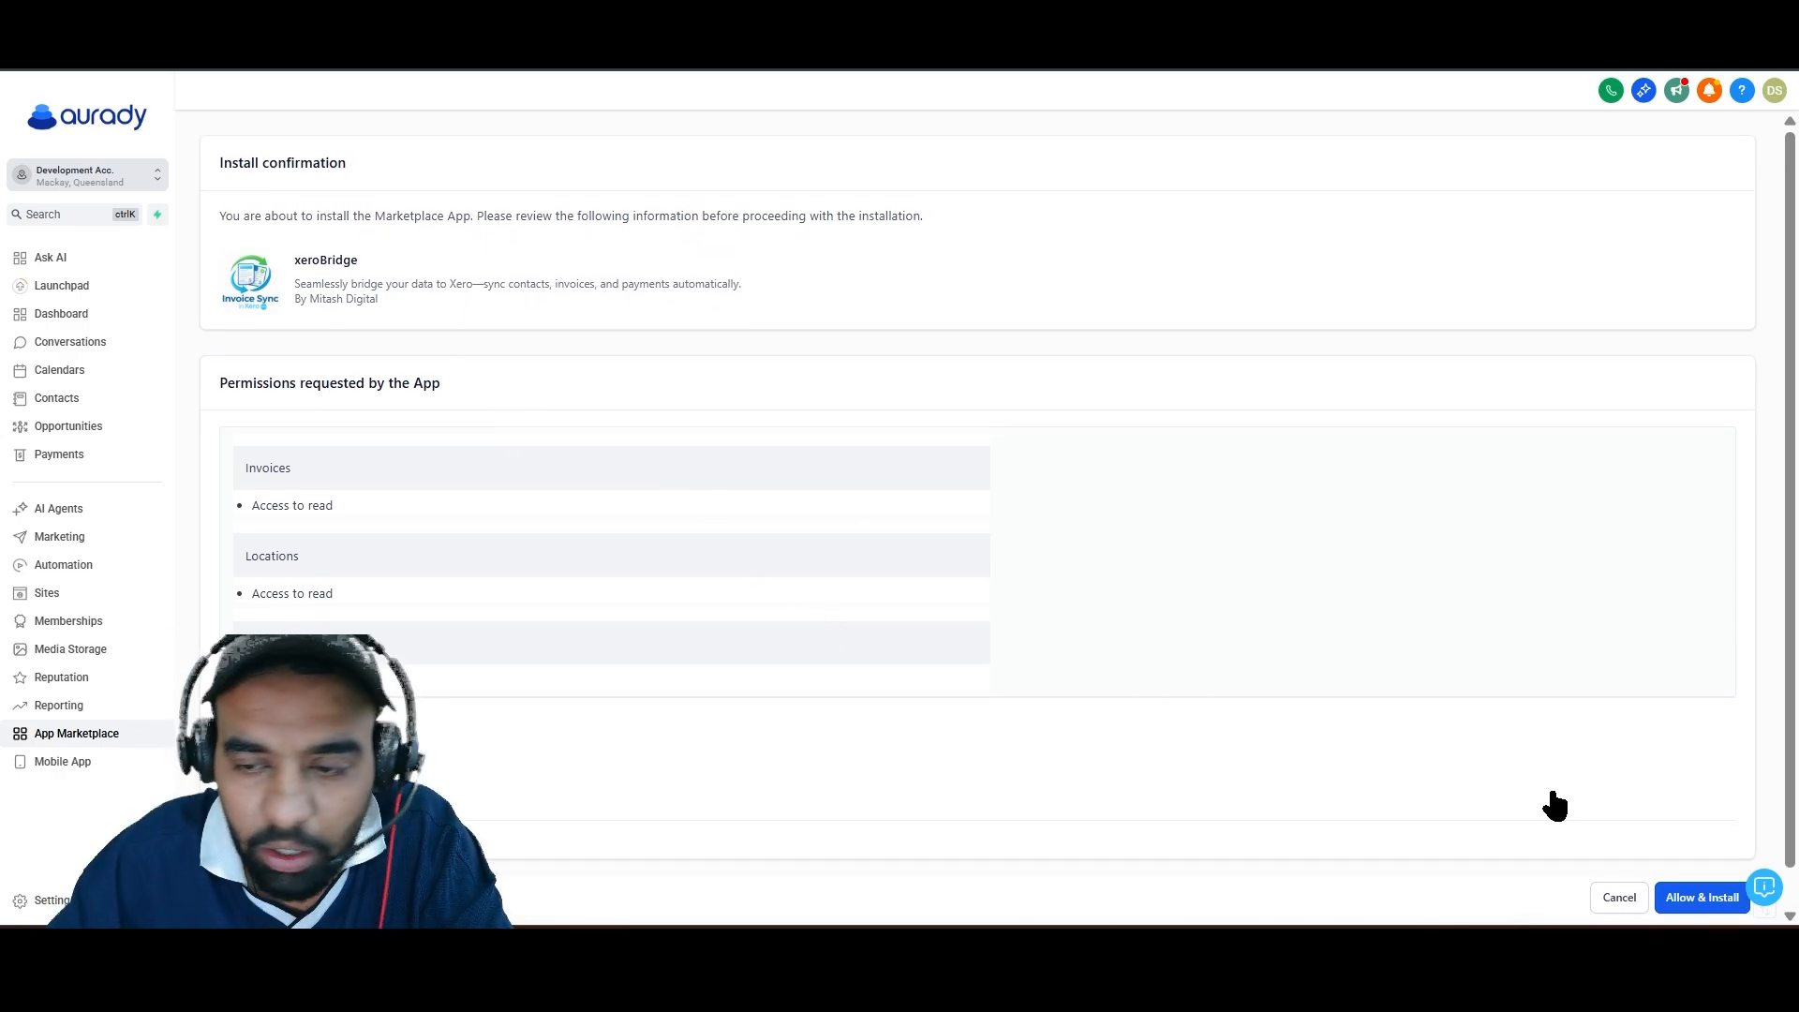
click(1684, 902)
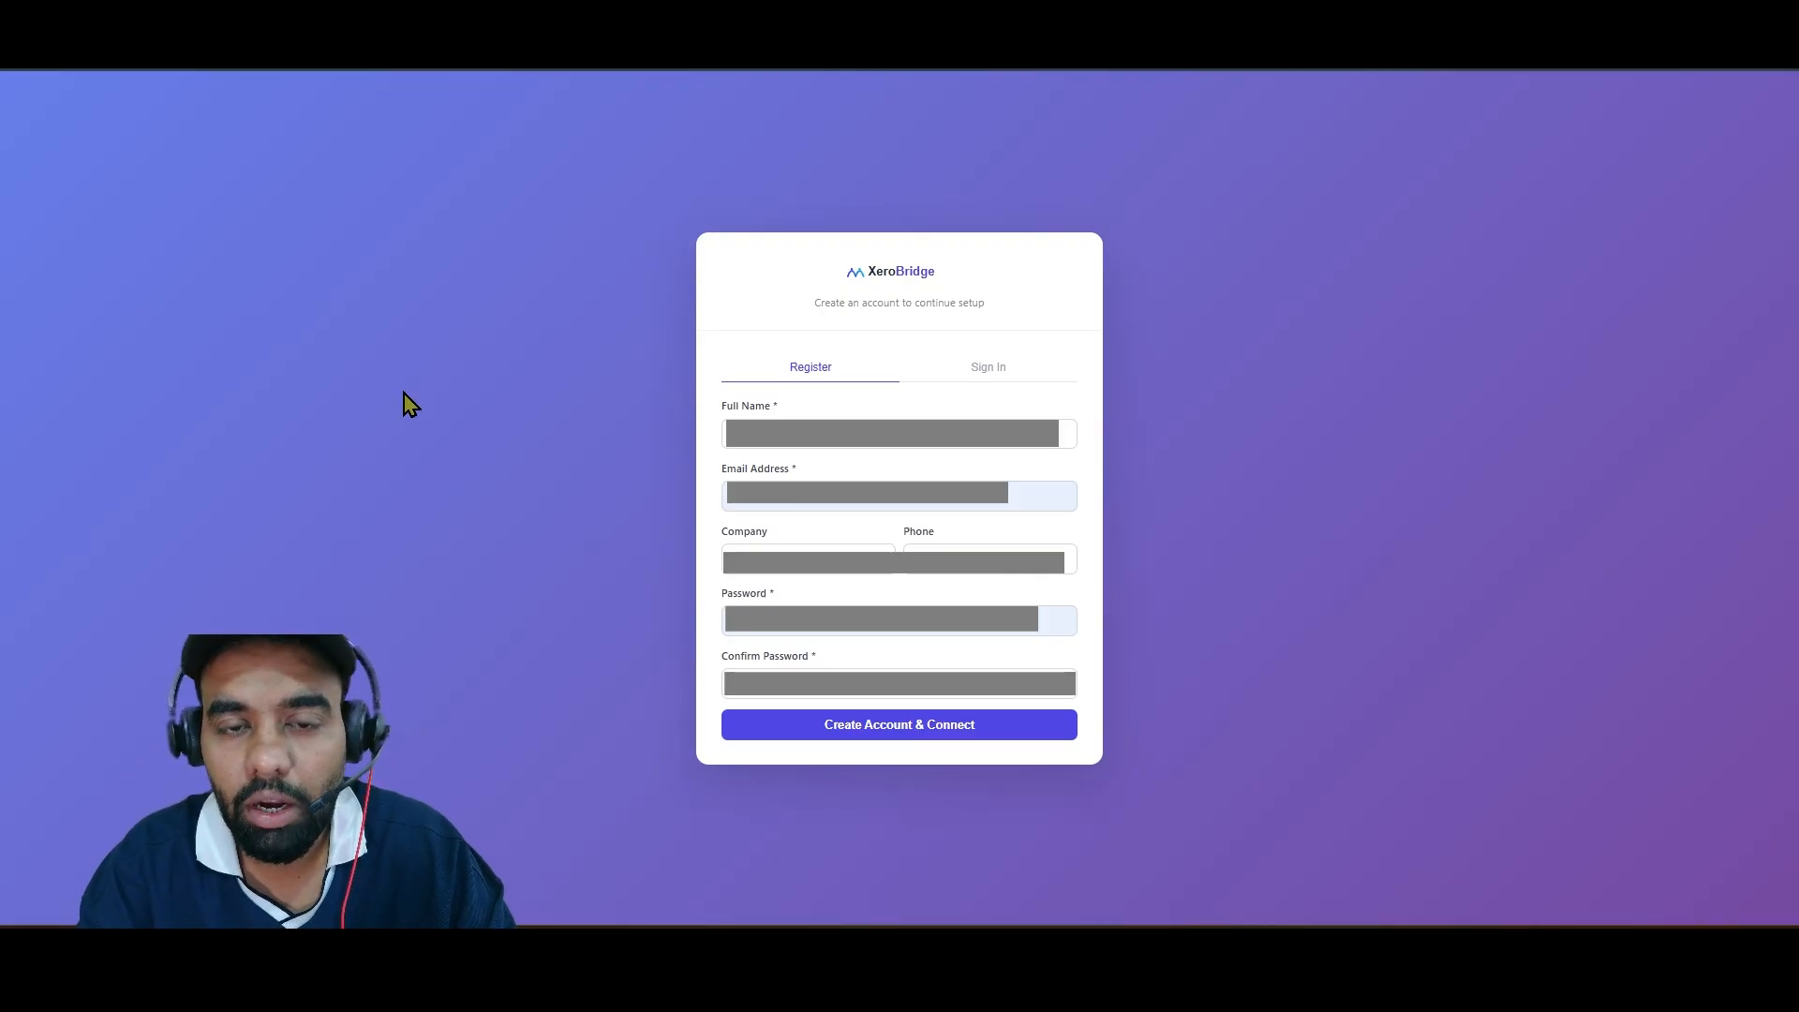
Complete the XeroBridge registration form with full name, email address, company, phone and password, and create the account
click(797, 440)
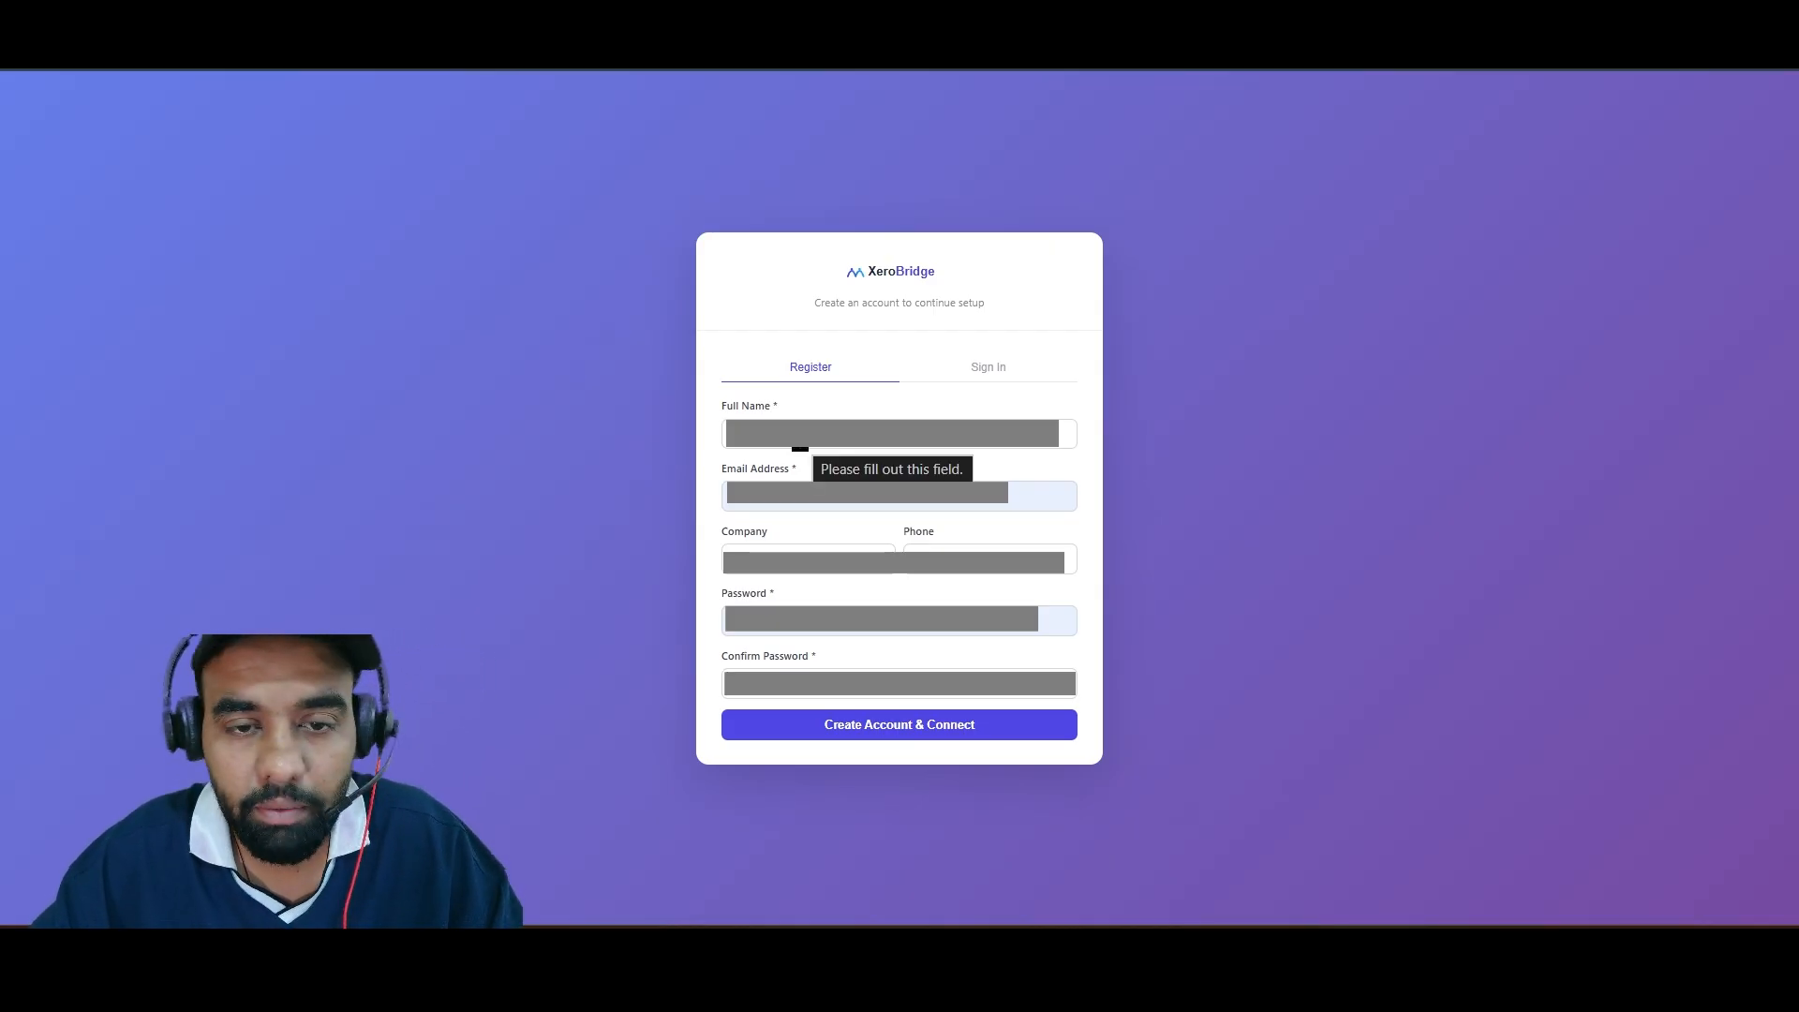
click(800, 446)
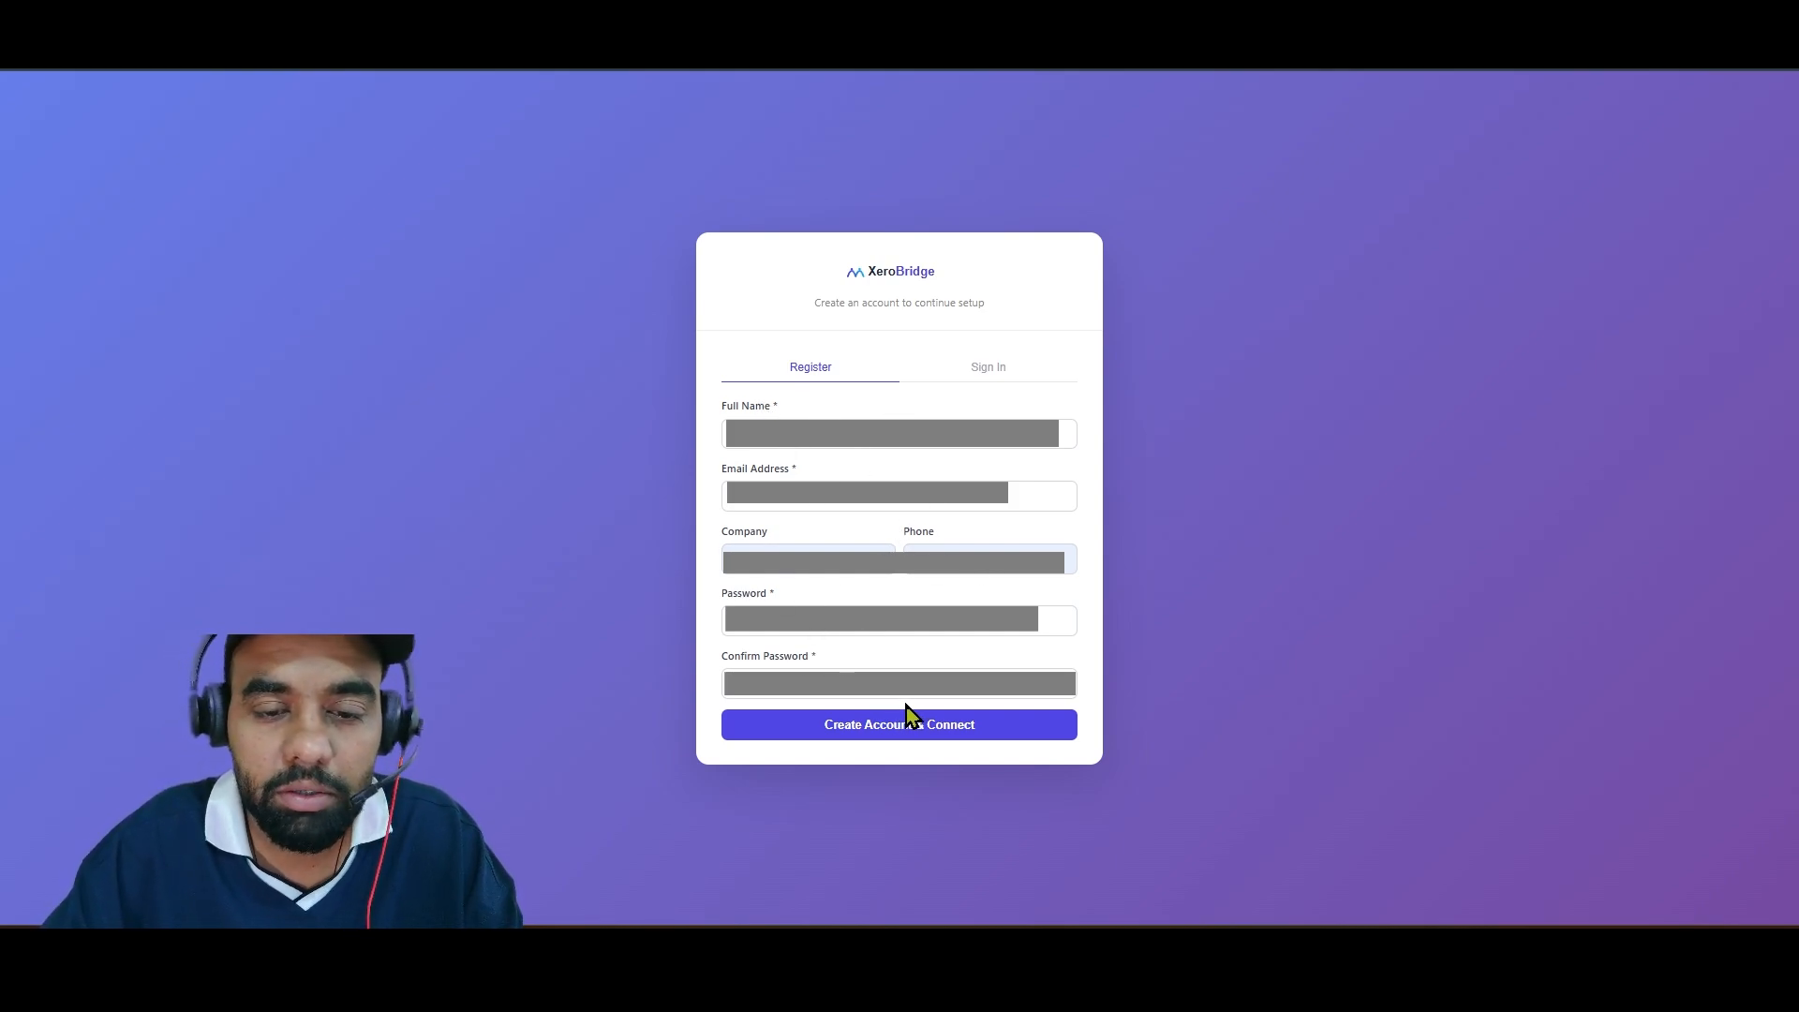
click(945, 736)
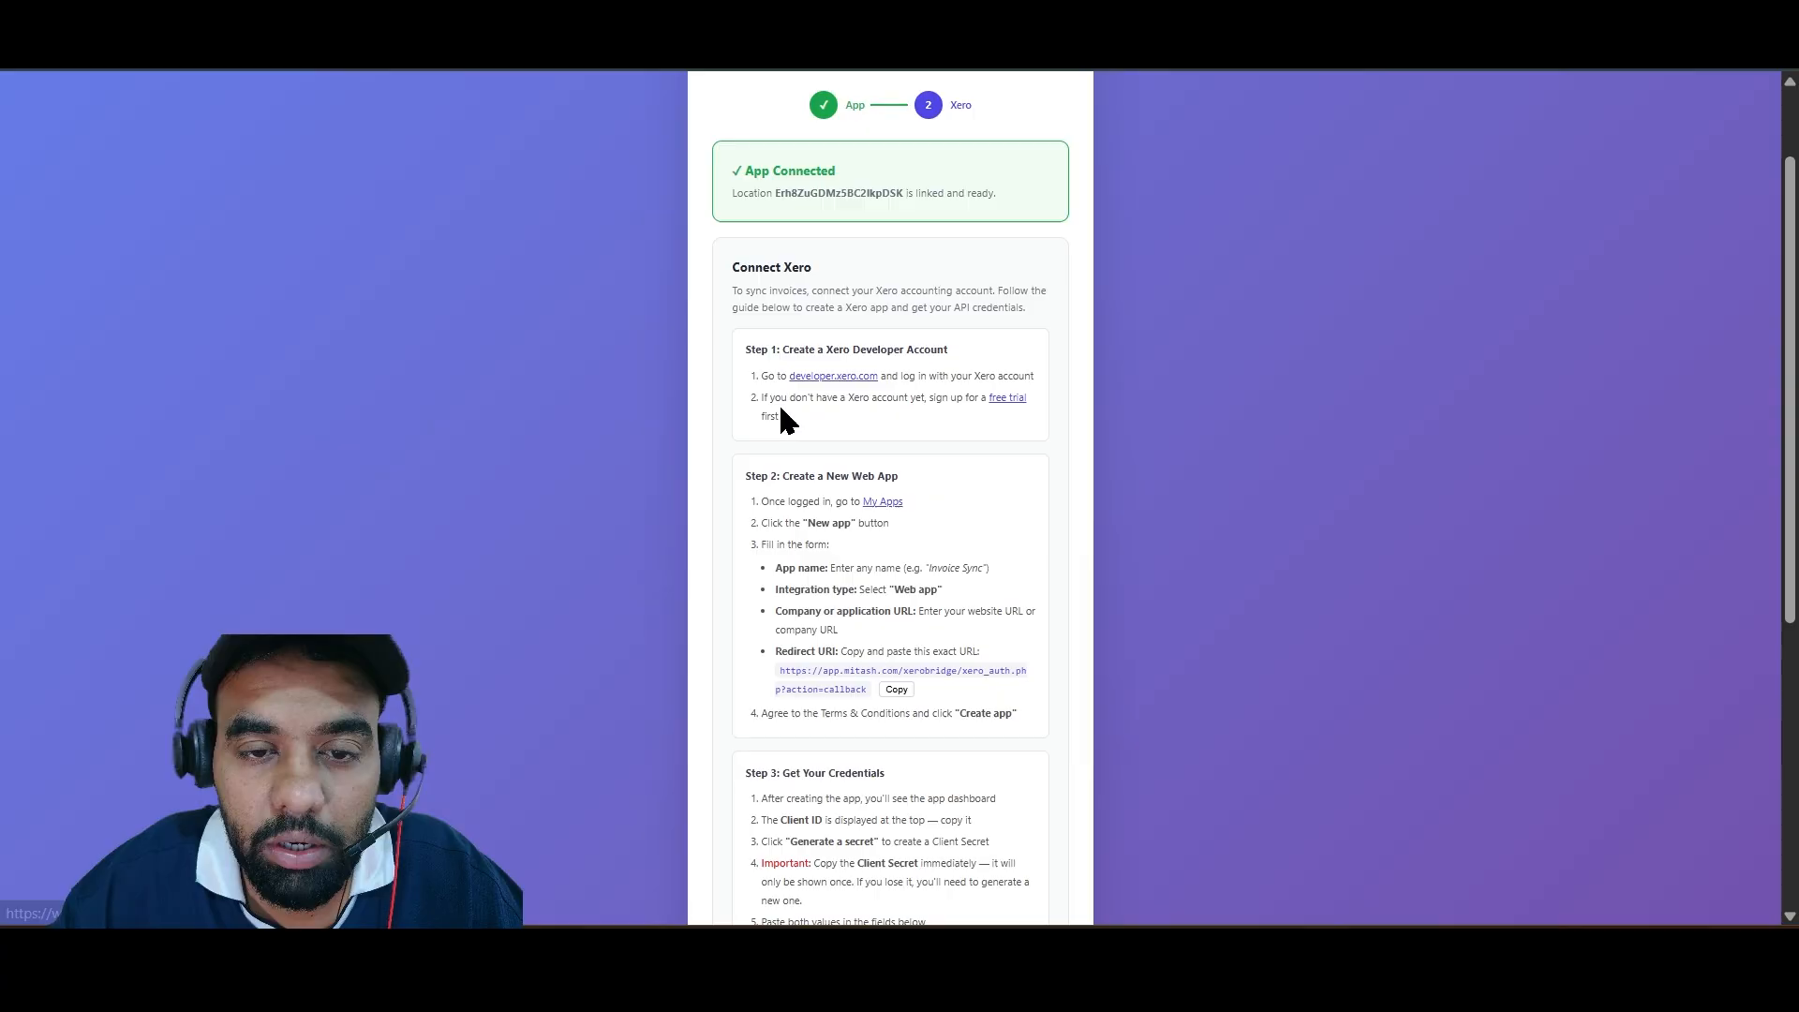
Open the Xero Developer site linked in the Connect Xero guide and log in to the developer account
click(835, 376)
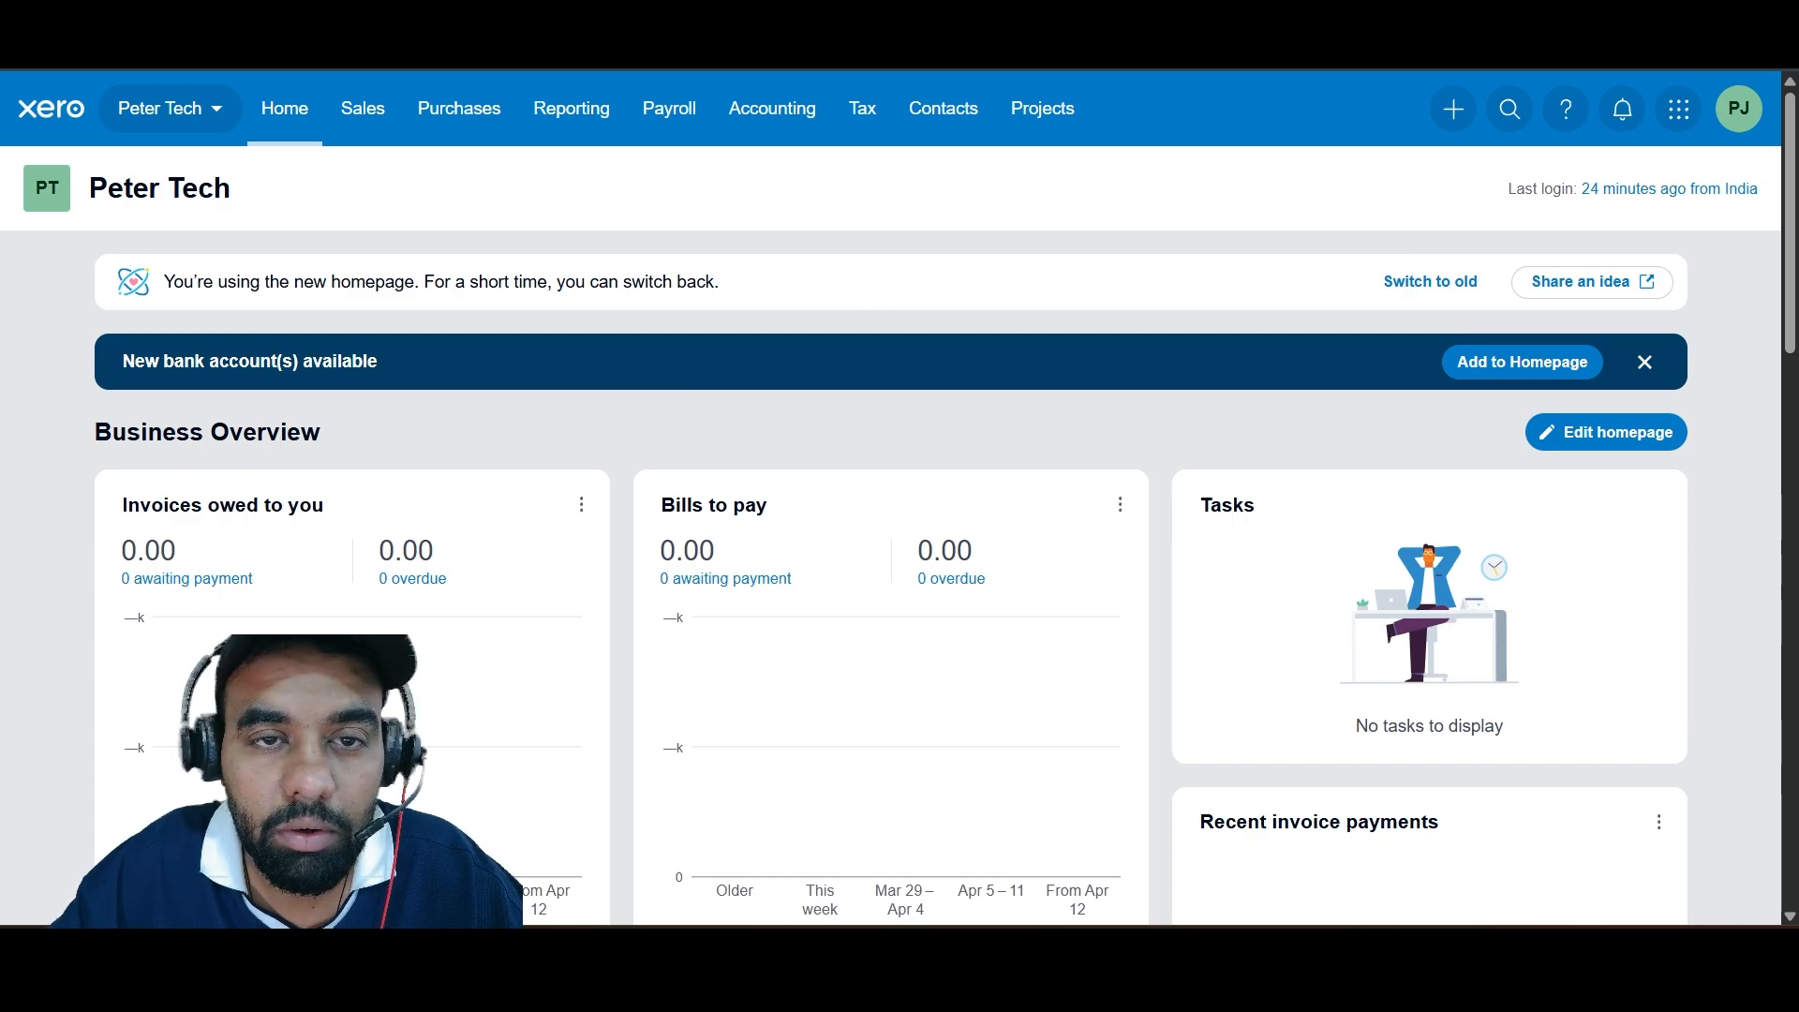
click(656, 13)
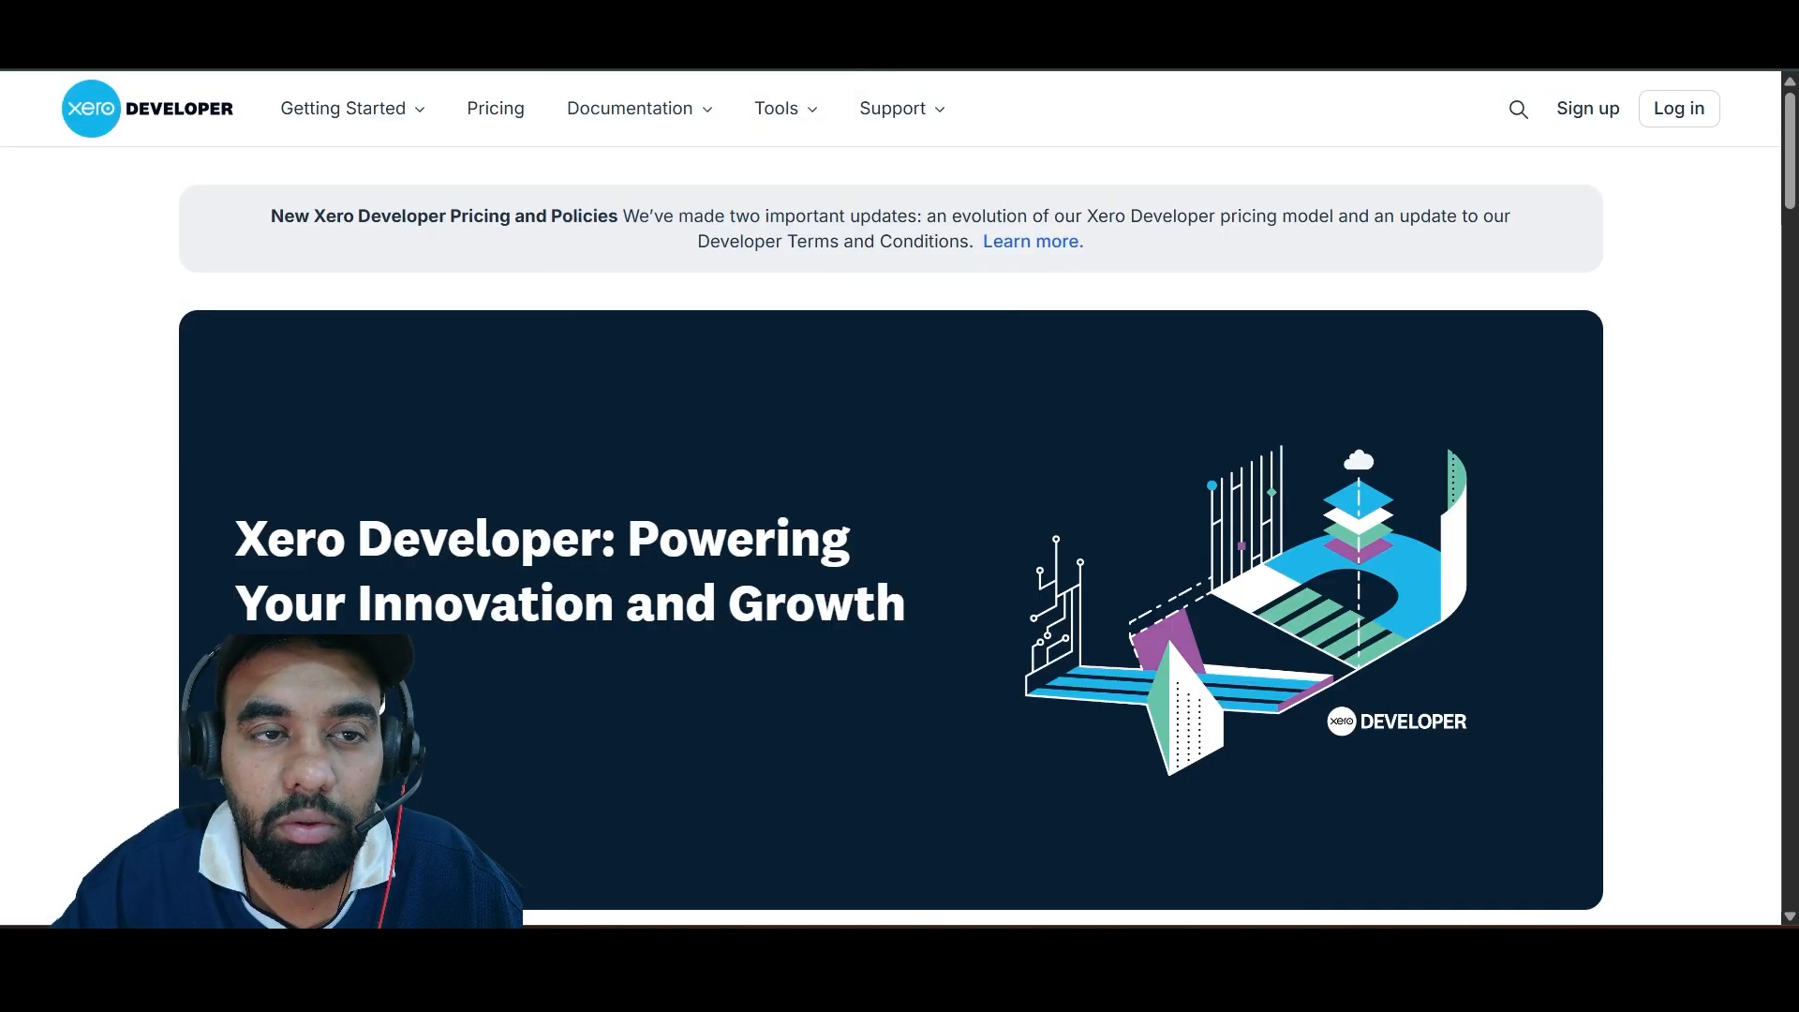
click(1666, 122)
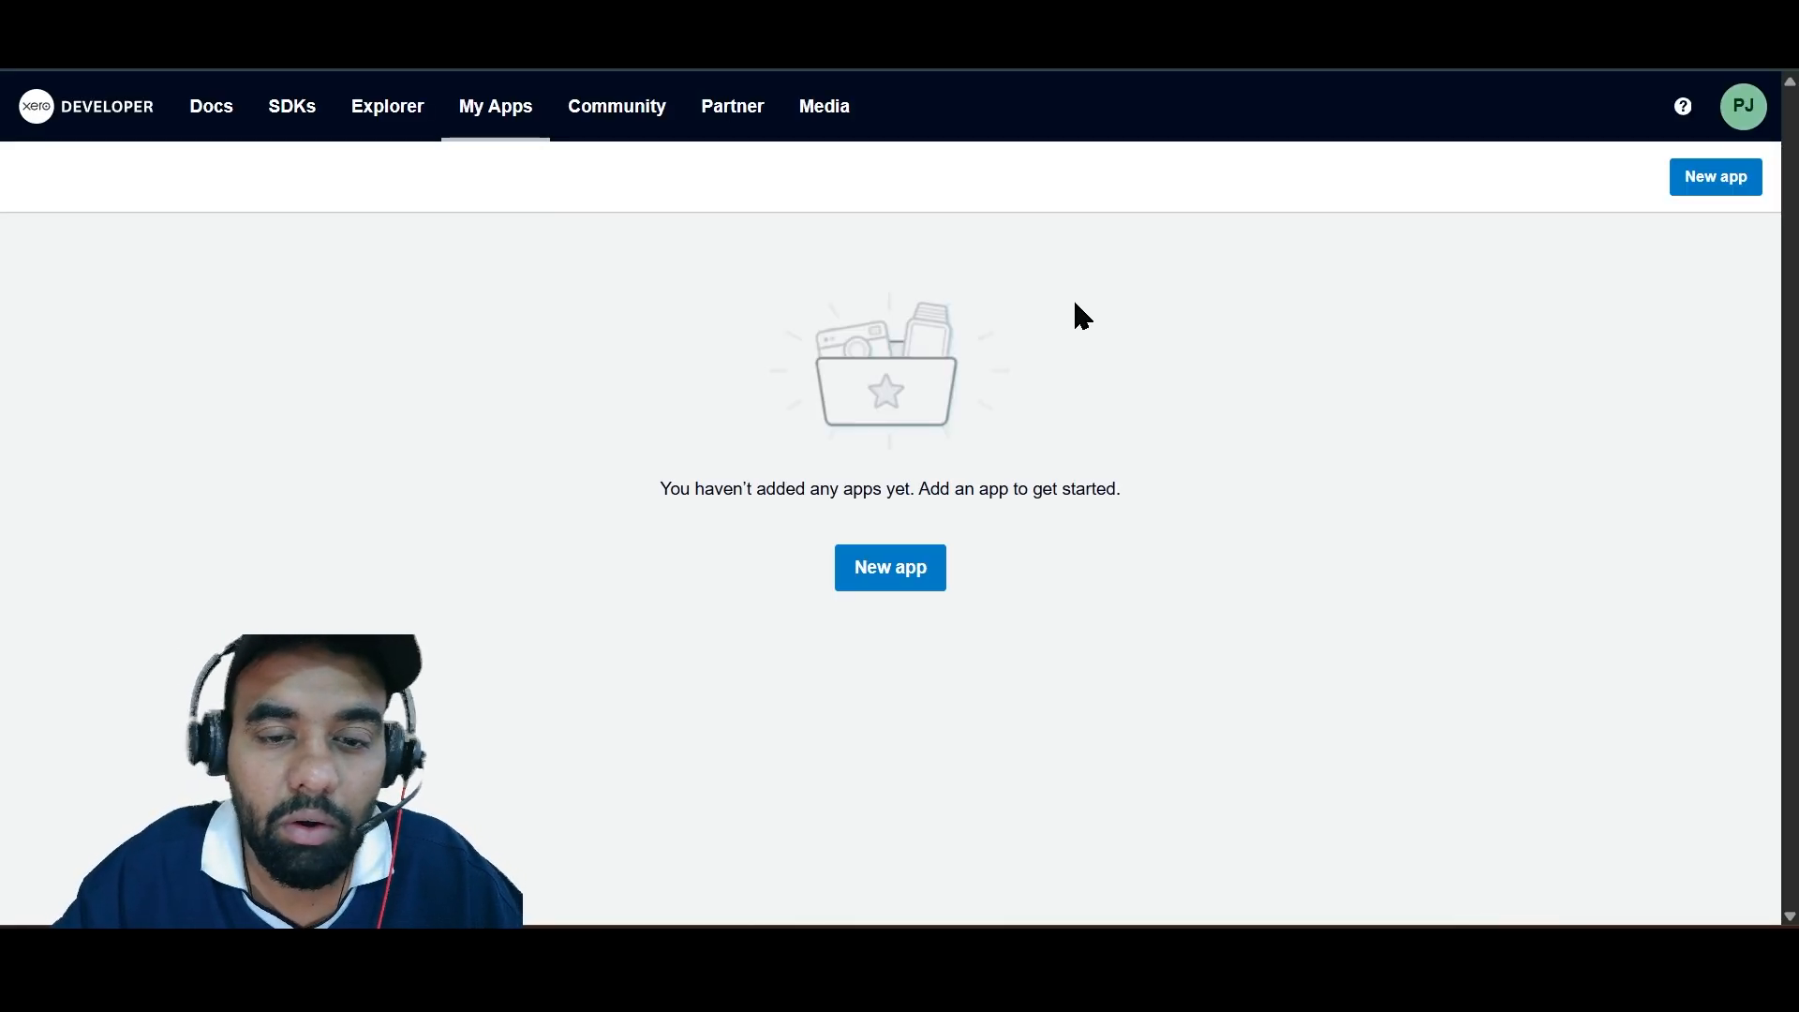
click(918, 574)
click(791, 212)
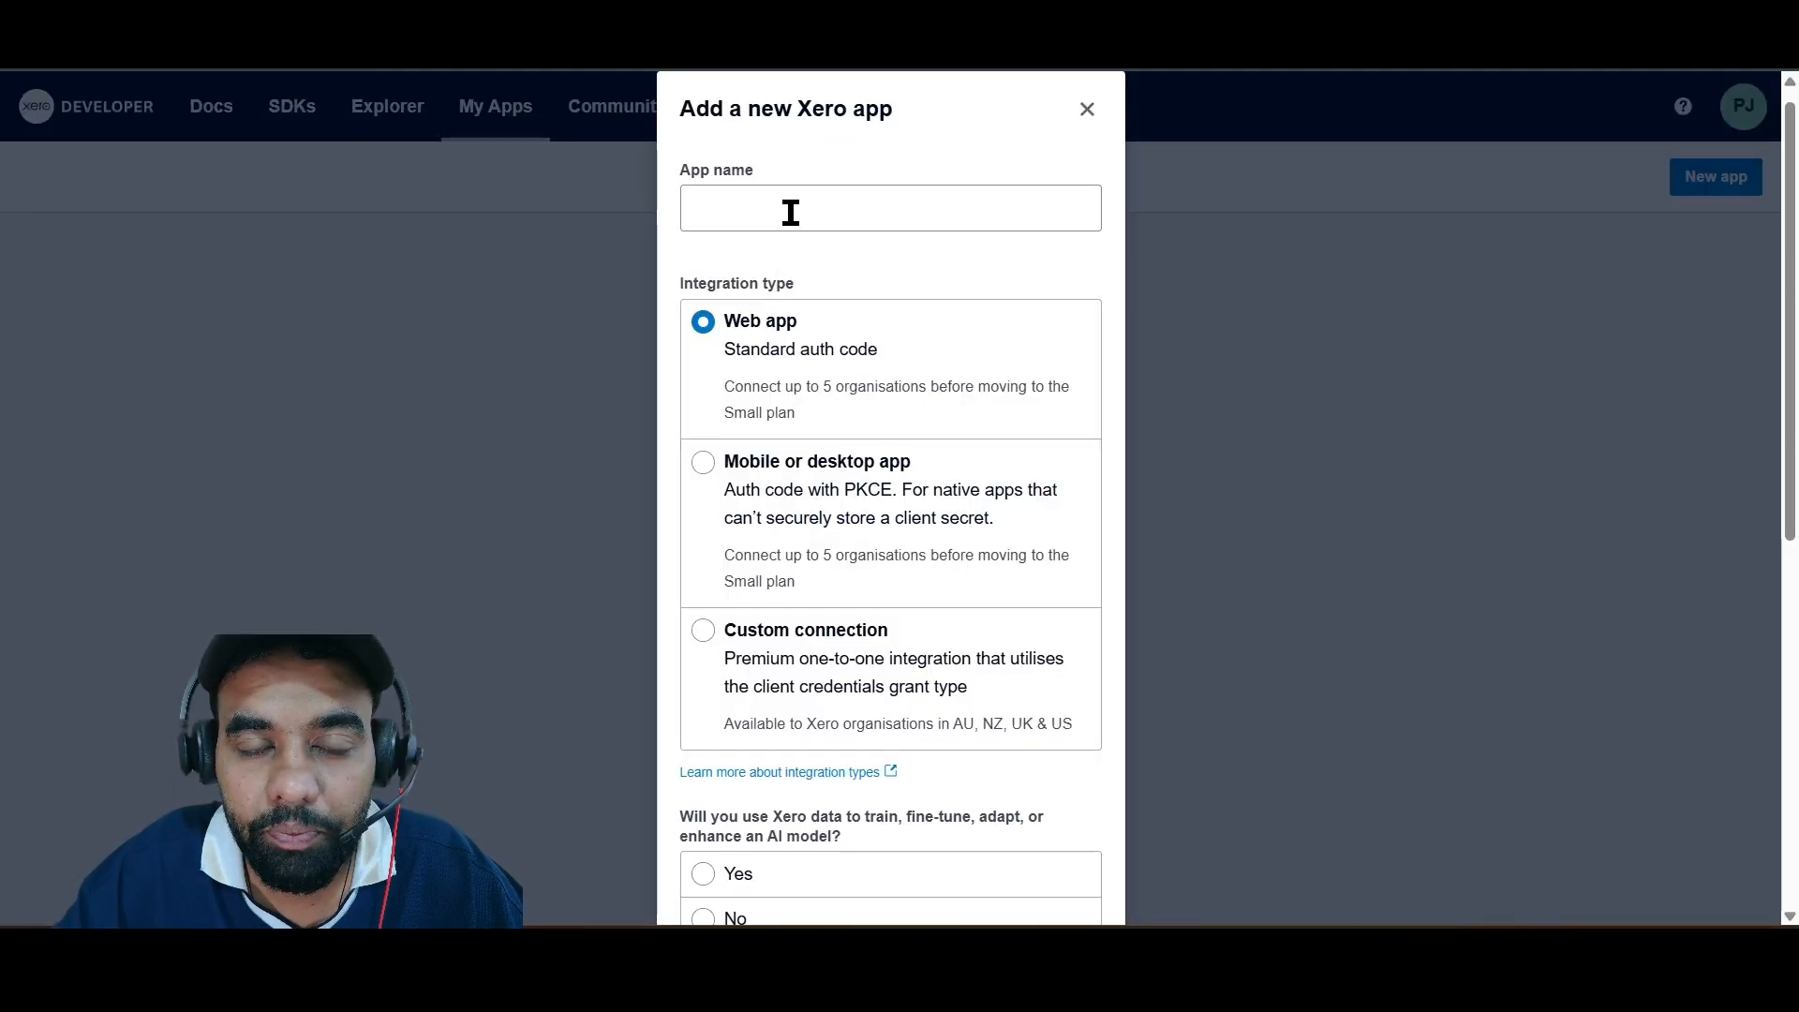
click(1084, 110)
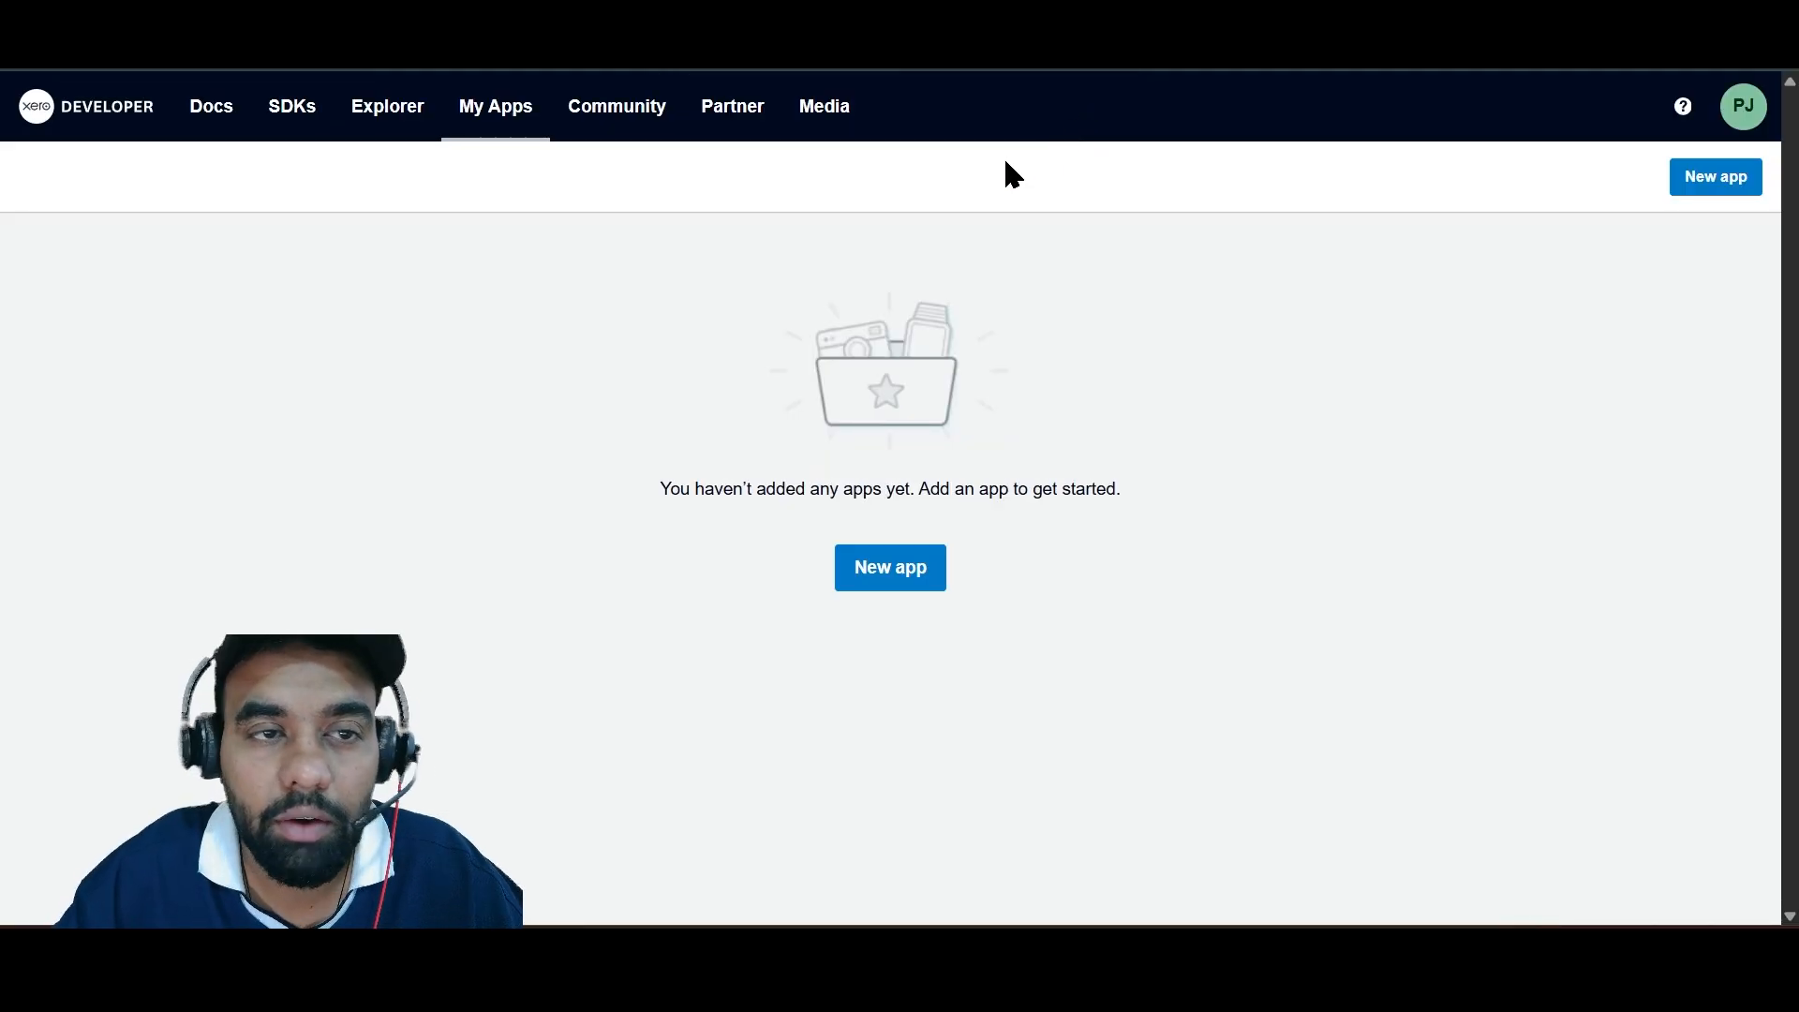
Start a new Xero app and name it "Xero DataSync"
click(894, 586)
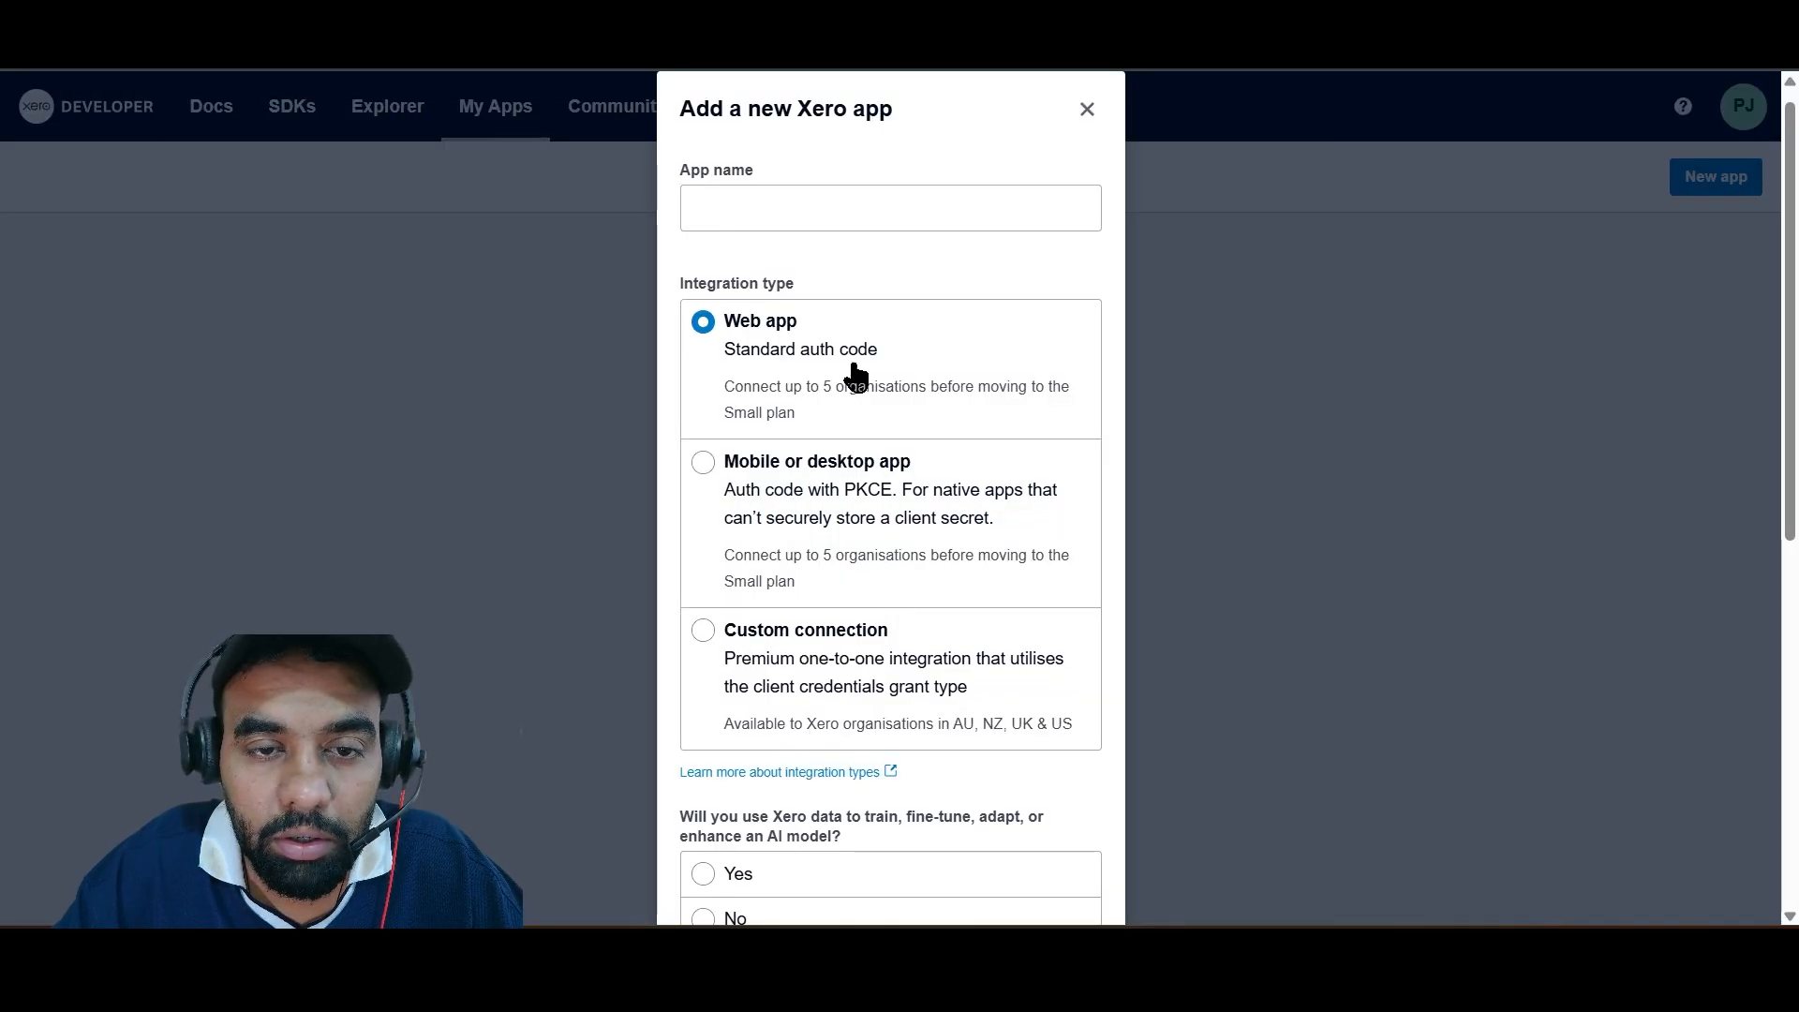
click(804, 208)
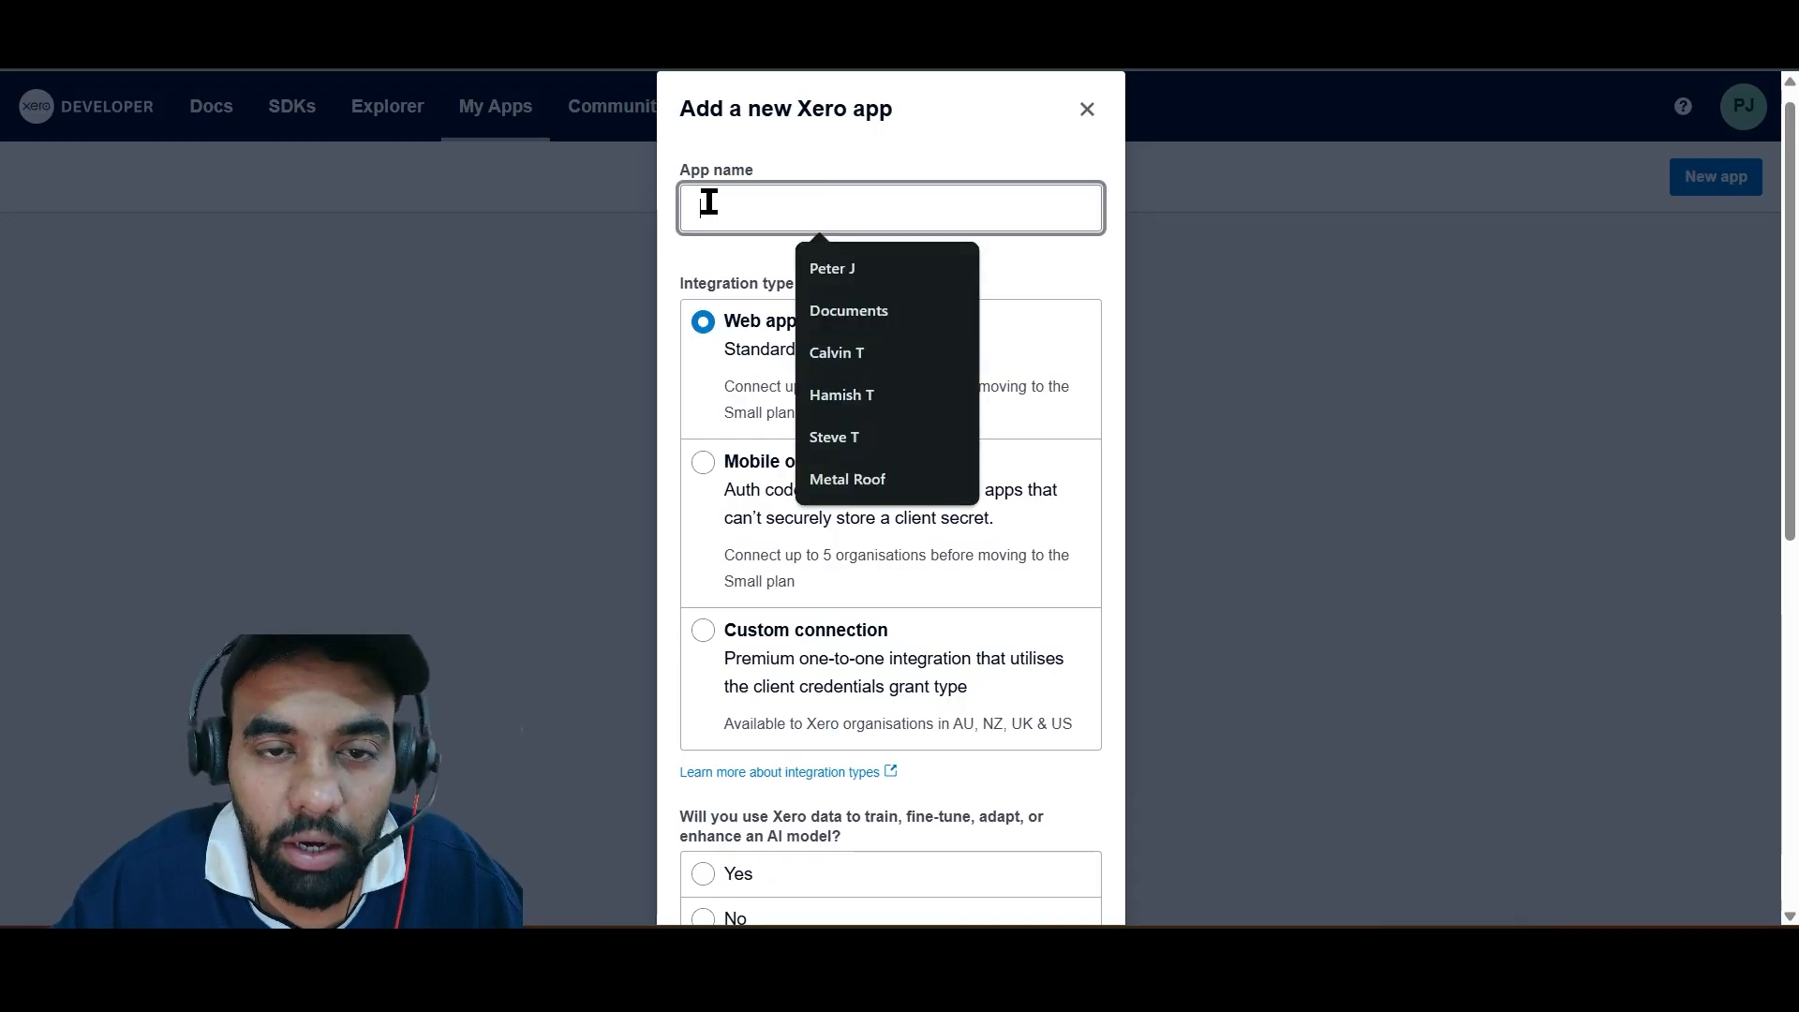
click(715, 281)
click(740, 208)
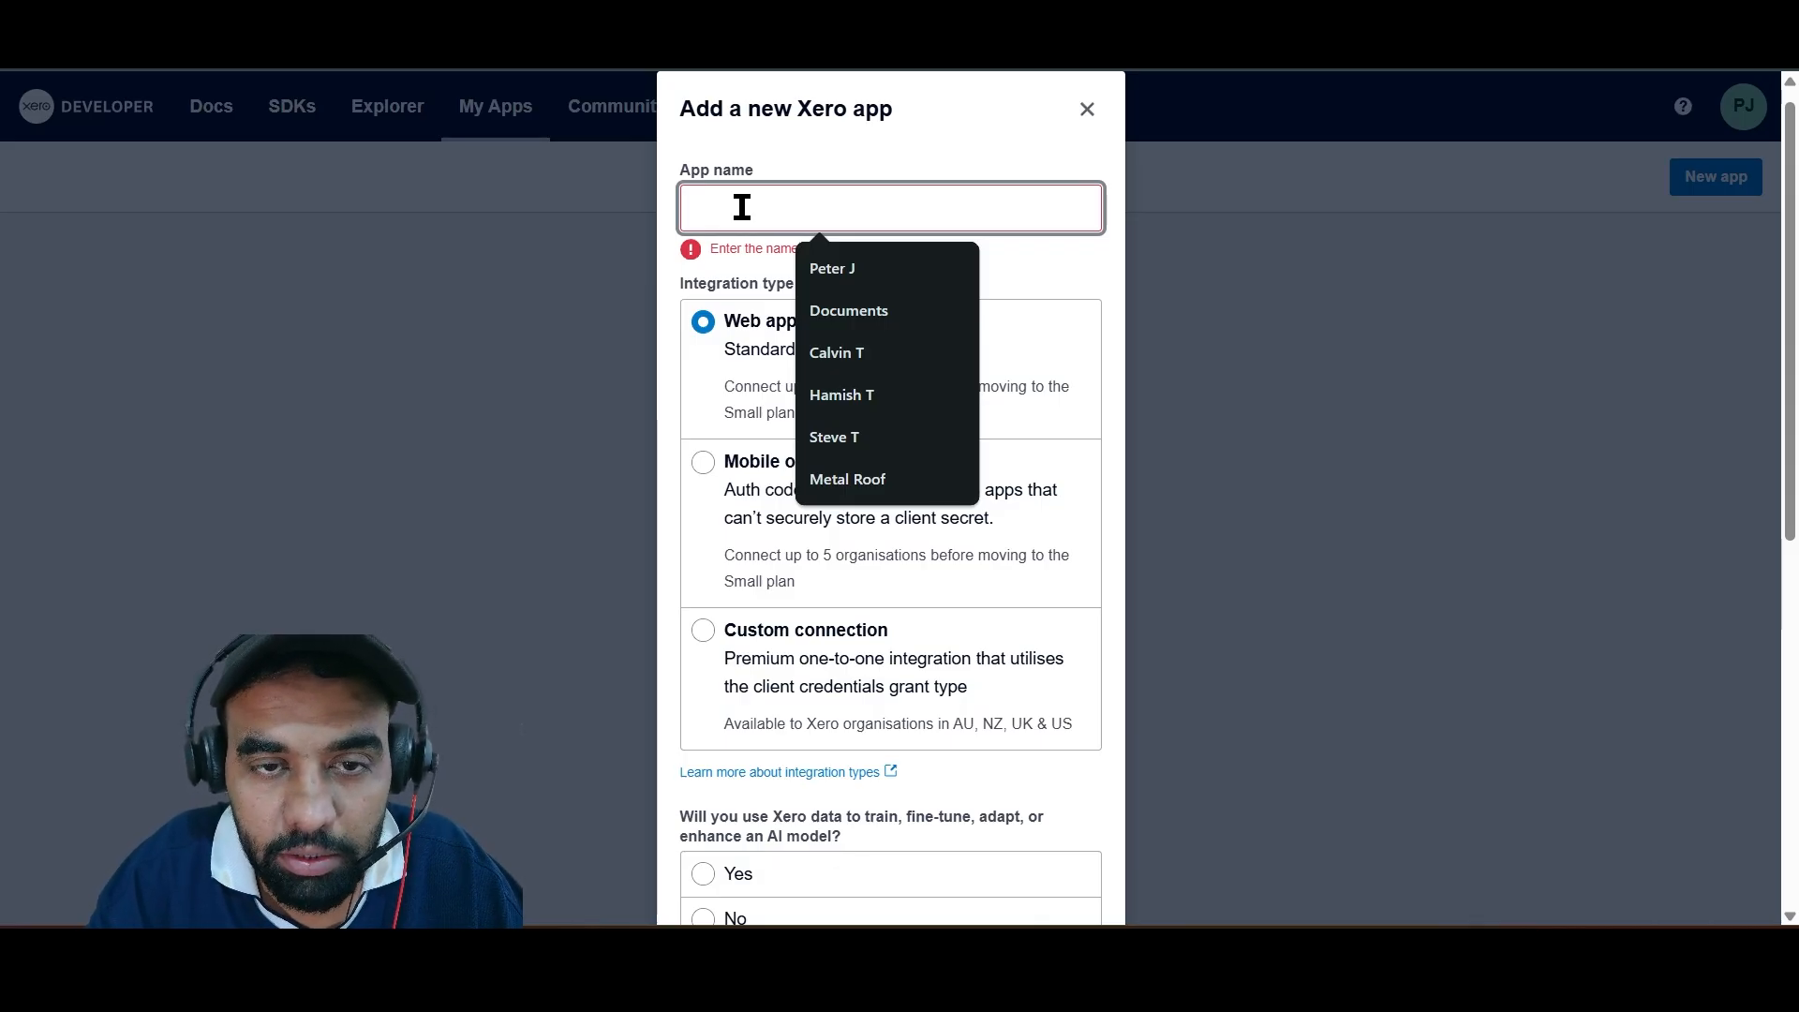
text(E)
key(BackSpace)
text(X)
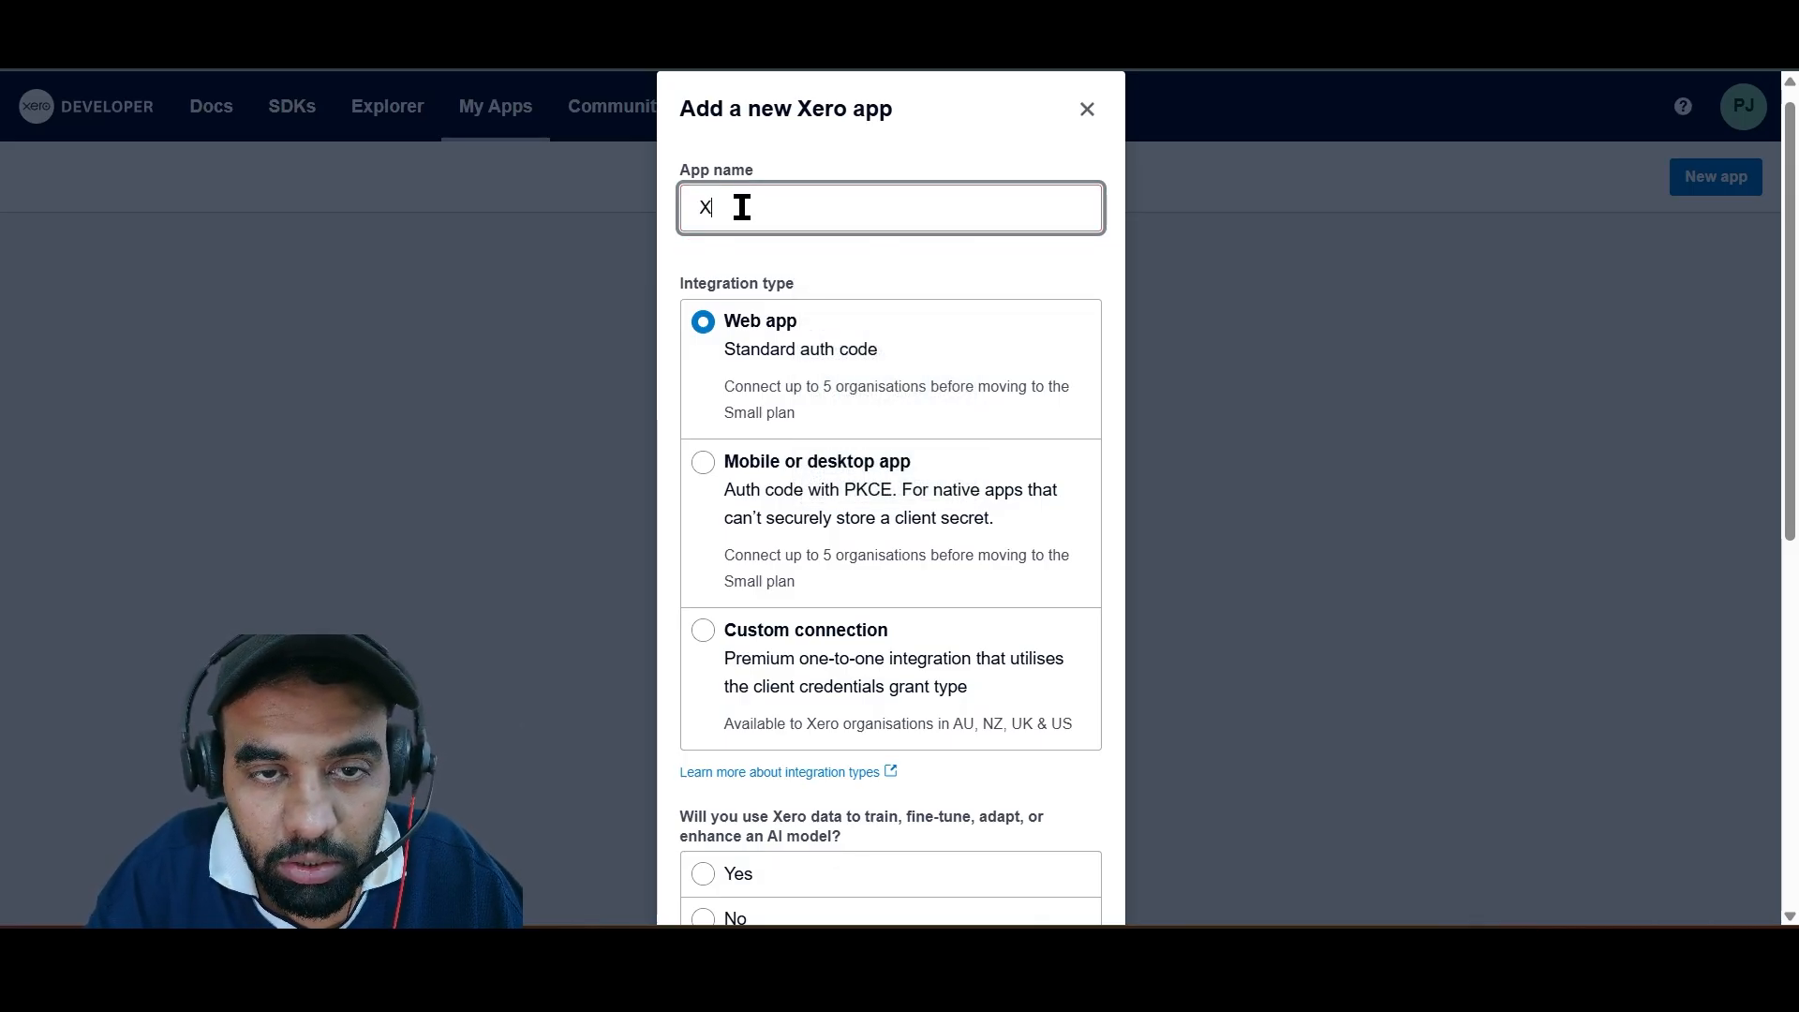
text(ero DAta)
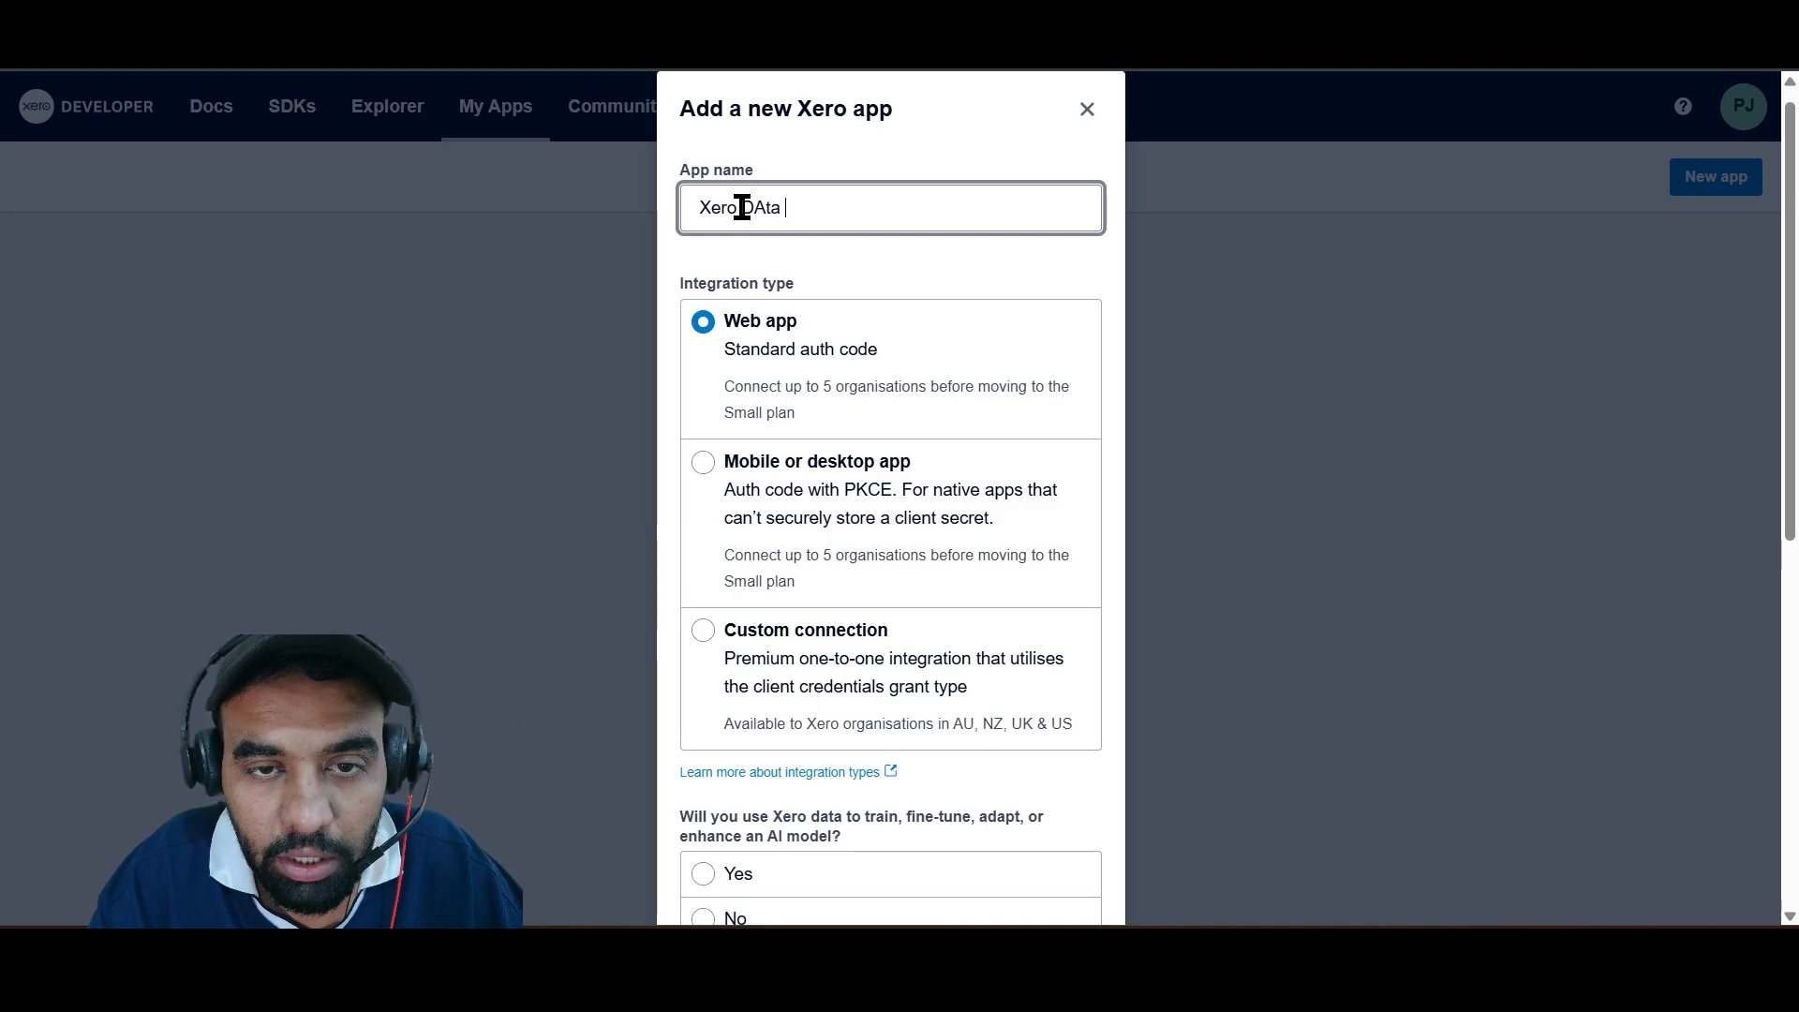
key(BackSpace)
key(BackSpace)
key(BackSpace)
text(ata)
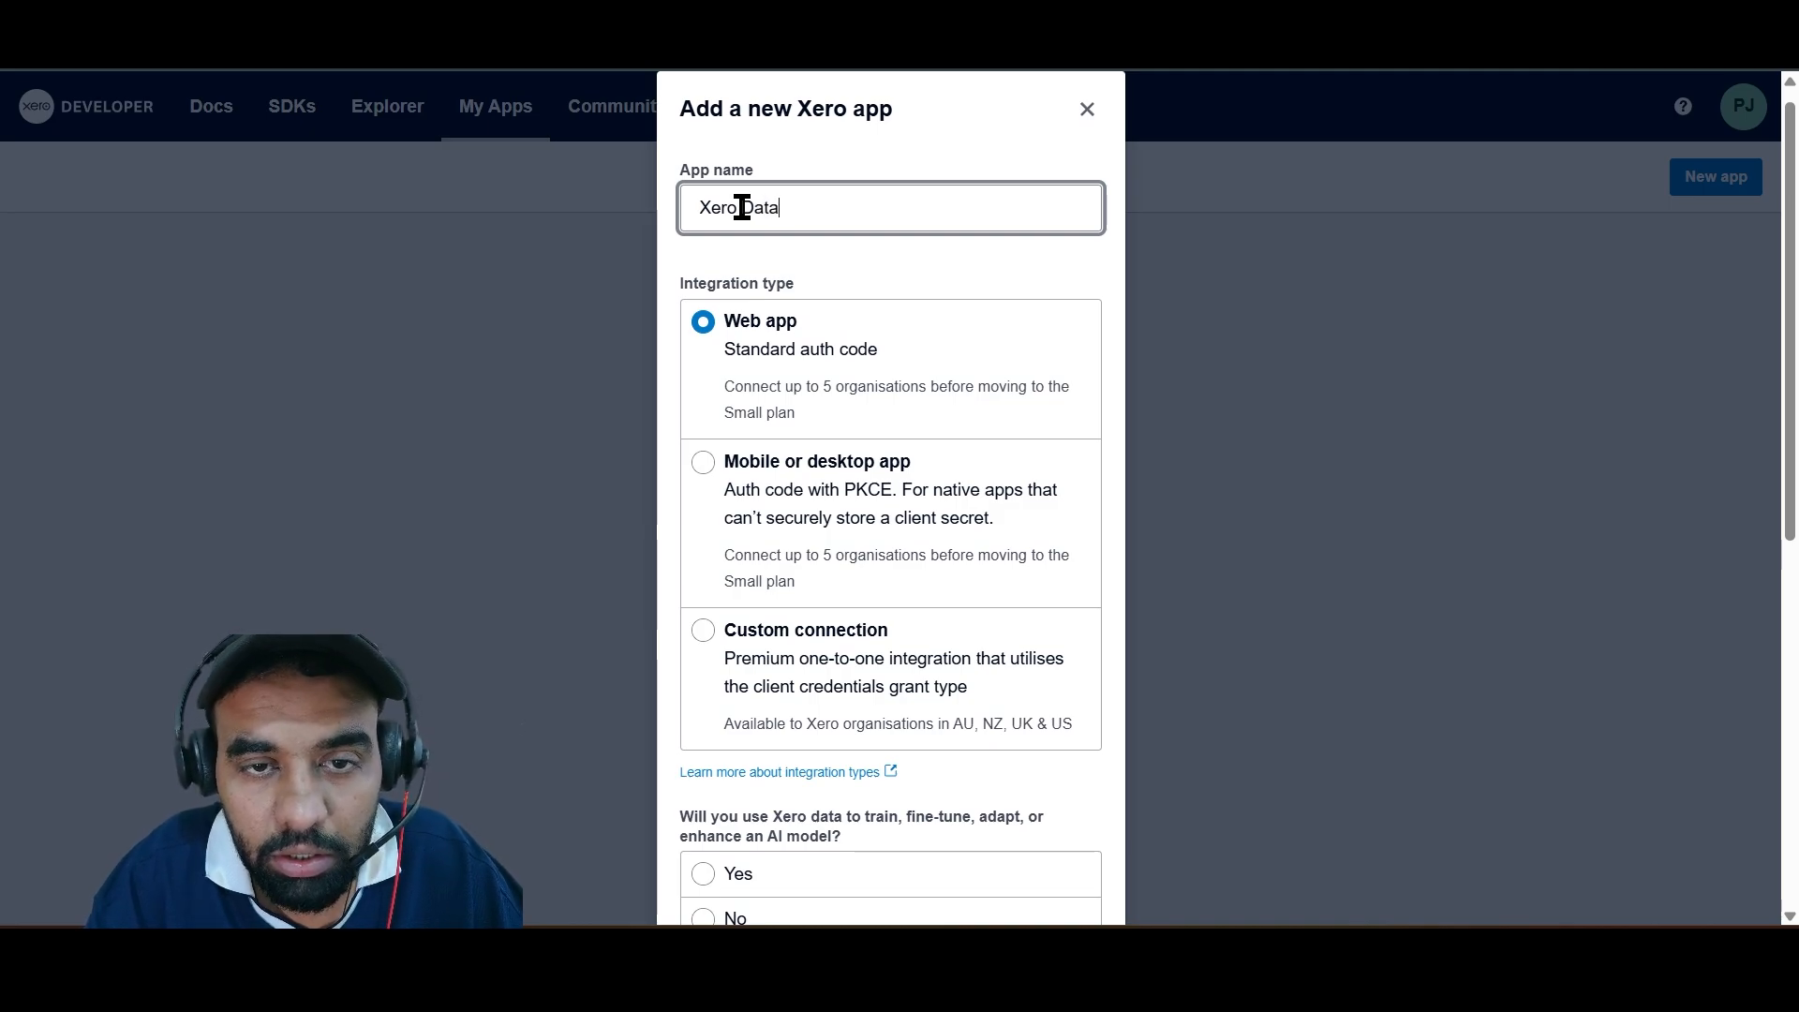
text(Sync)
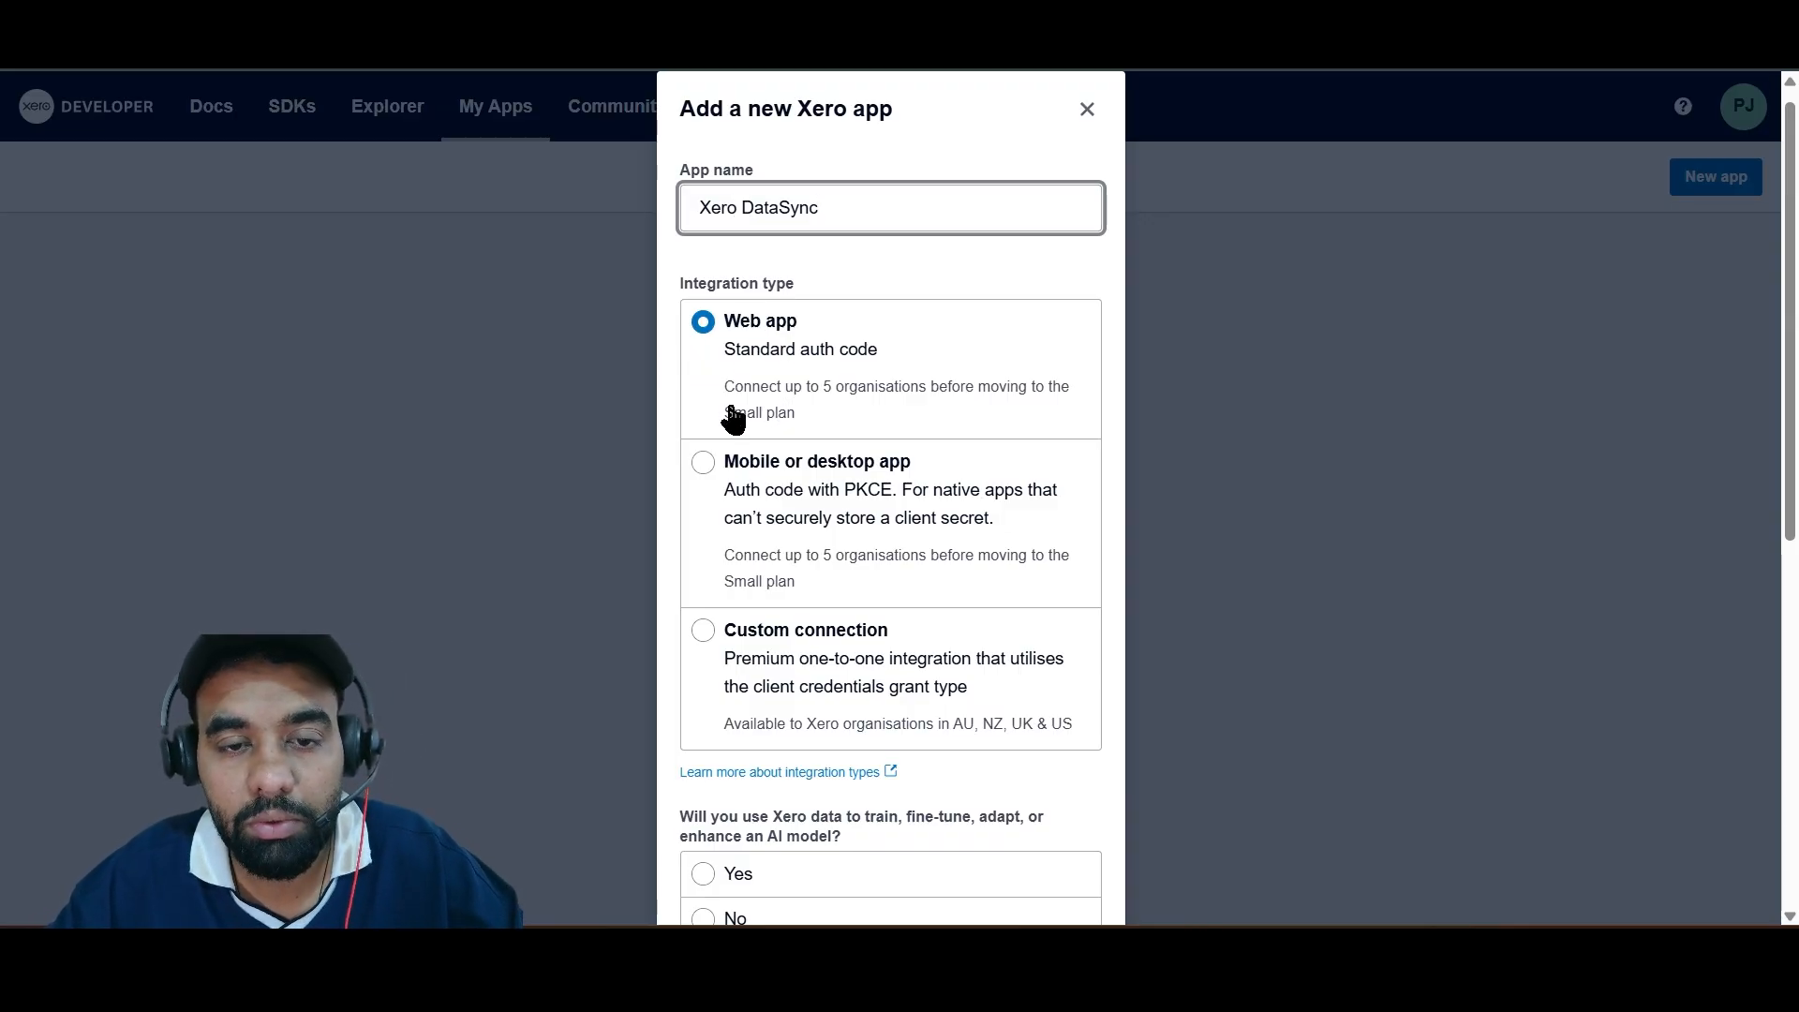
Answer No to using Xero data for AI models and Yes to meeting Xero's minimum security requirements
scroll(787, 408, down, 3)
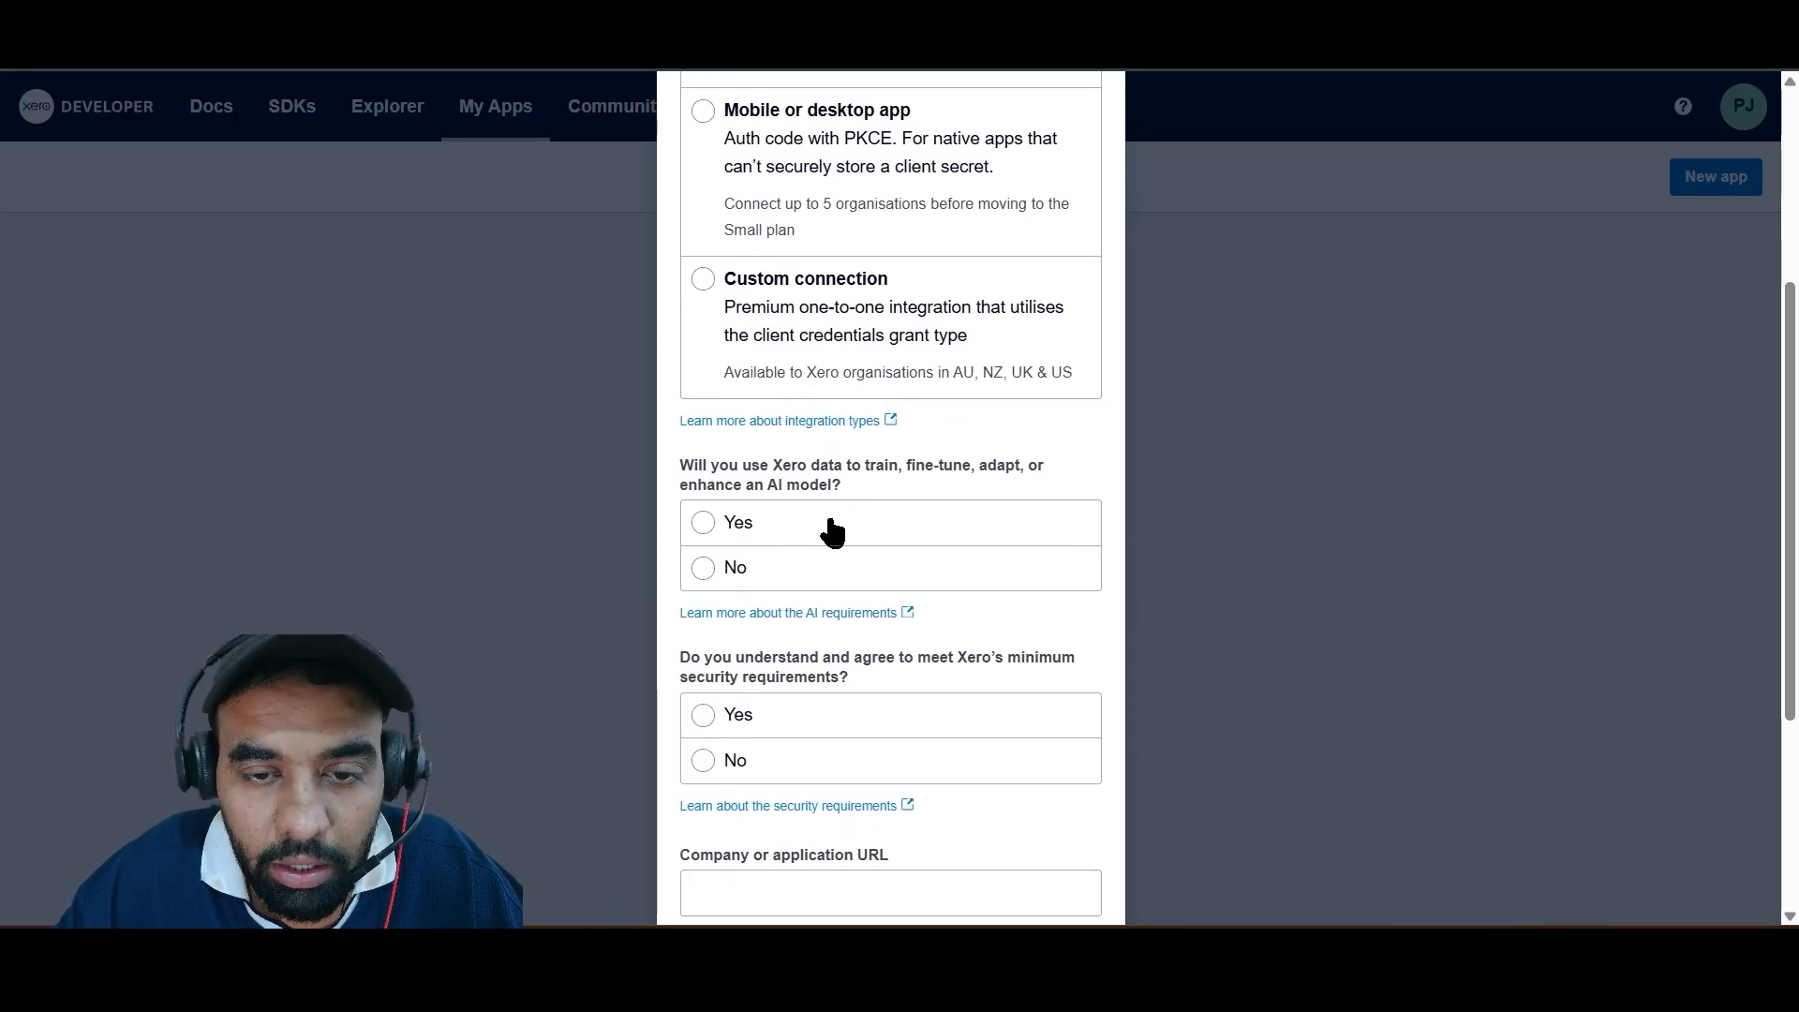
click(745, 565)
scroll(787, 515, down, 2)
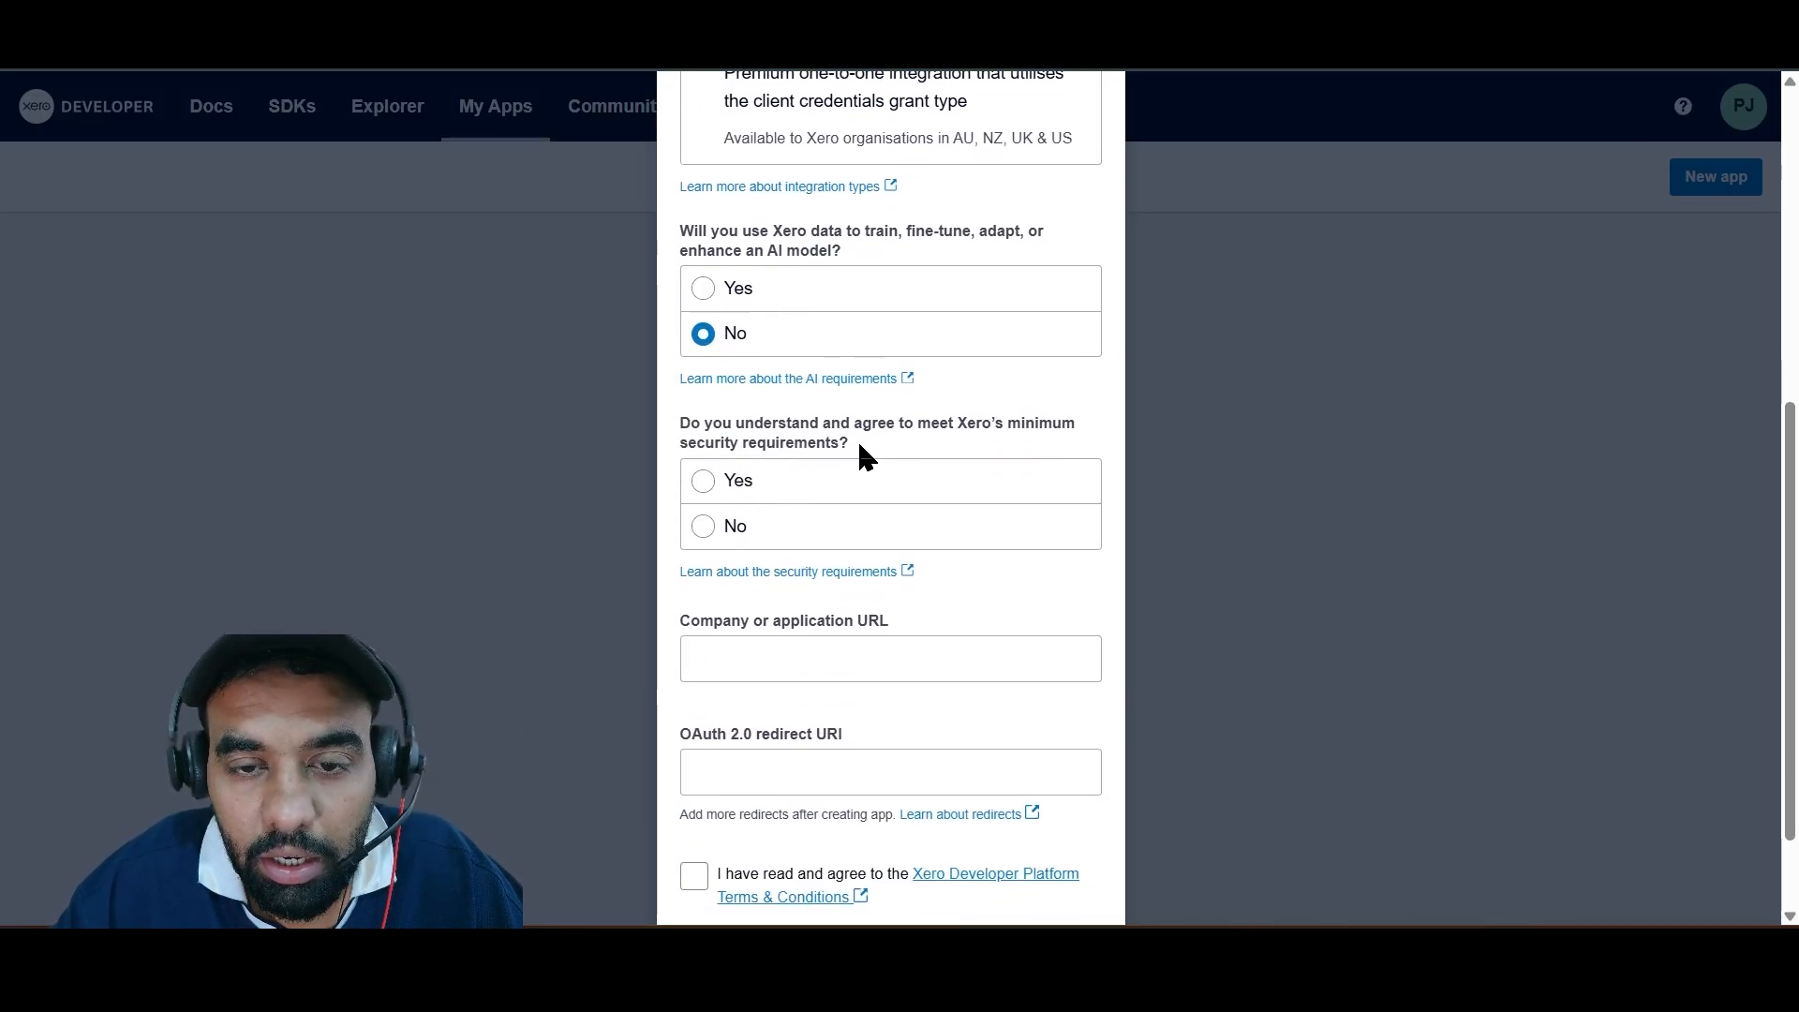
click(824, 483)
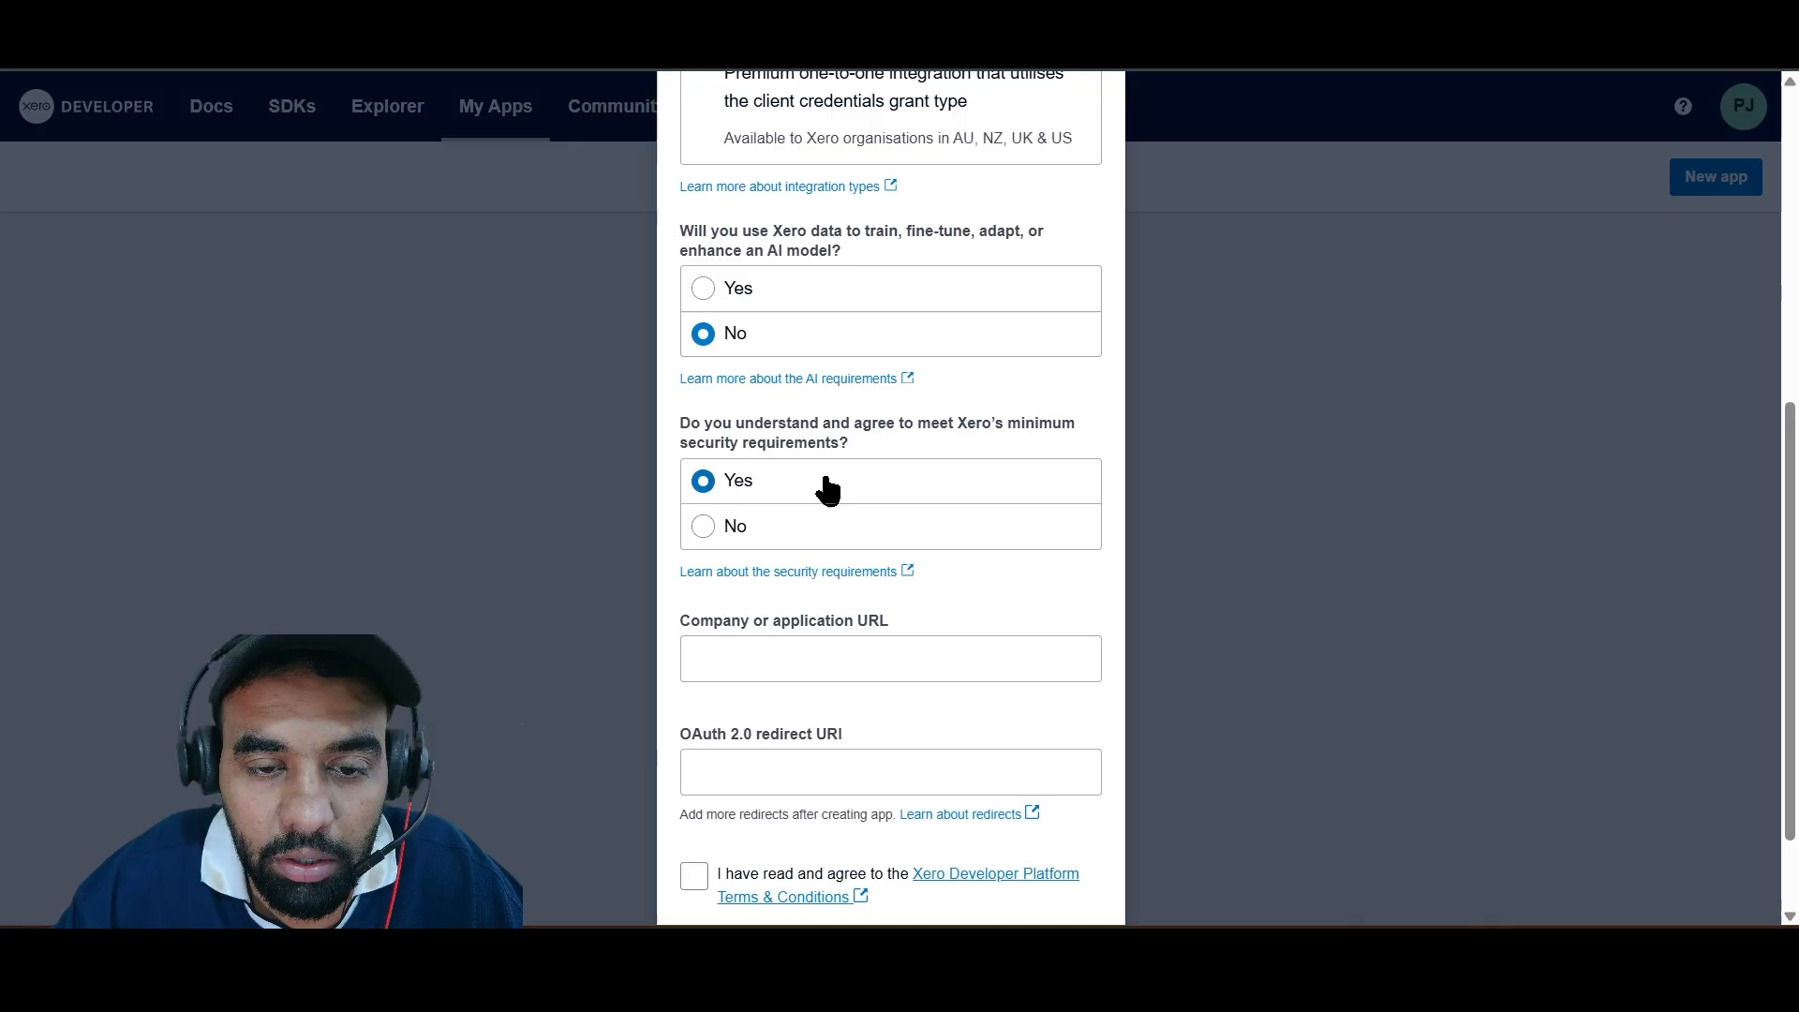
scroll(825, 483, down, 1)
click(816, 538)
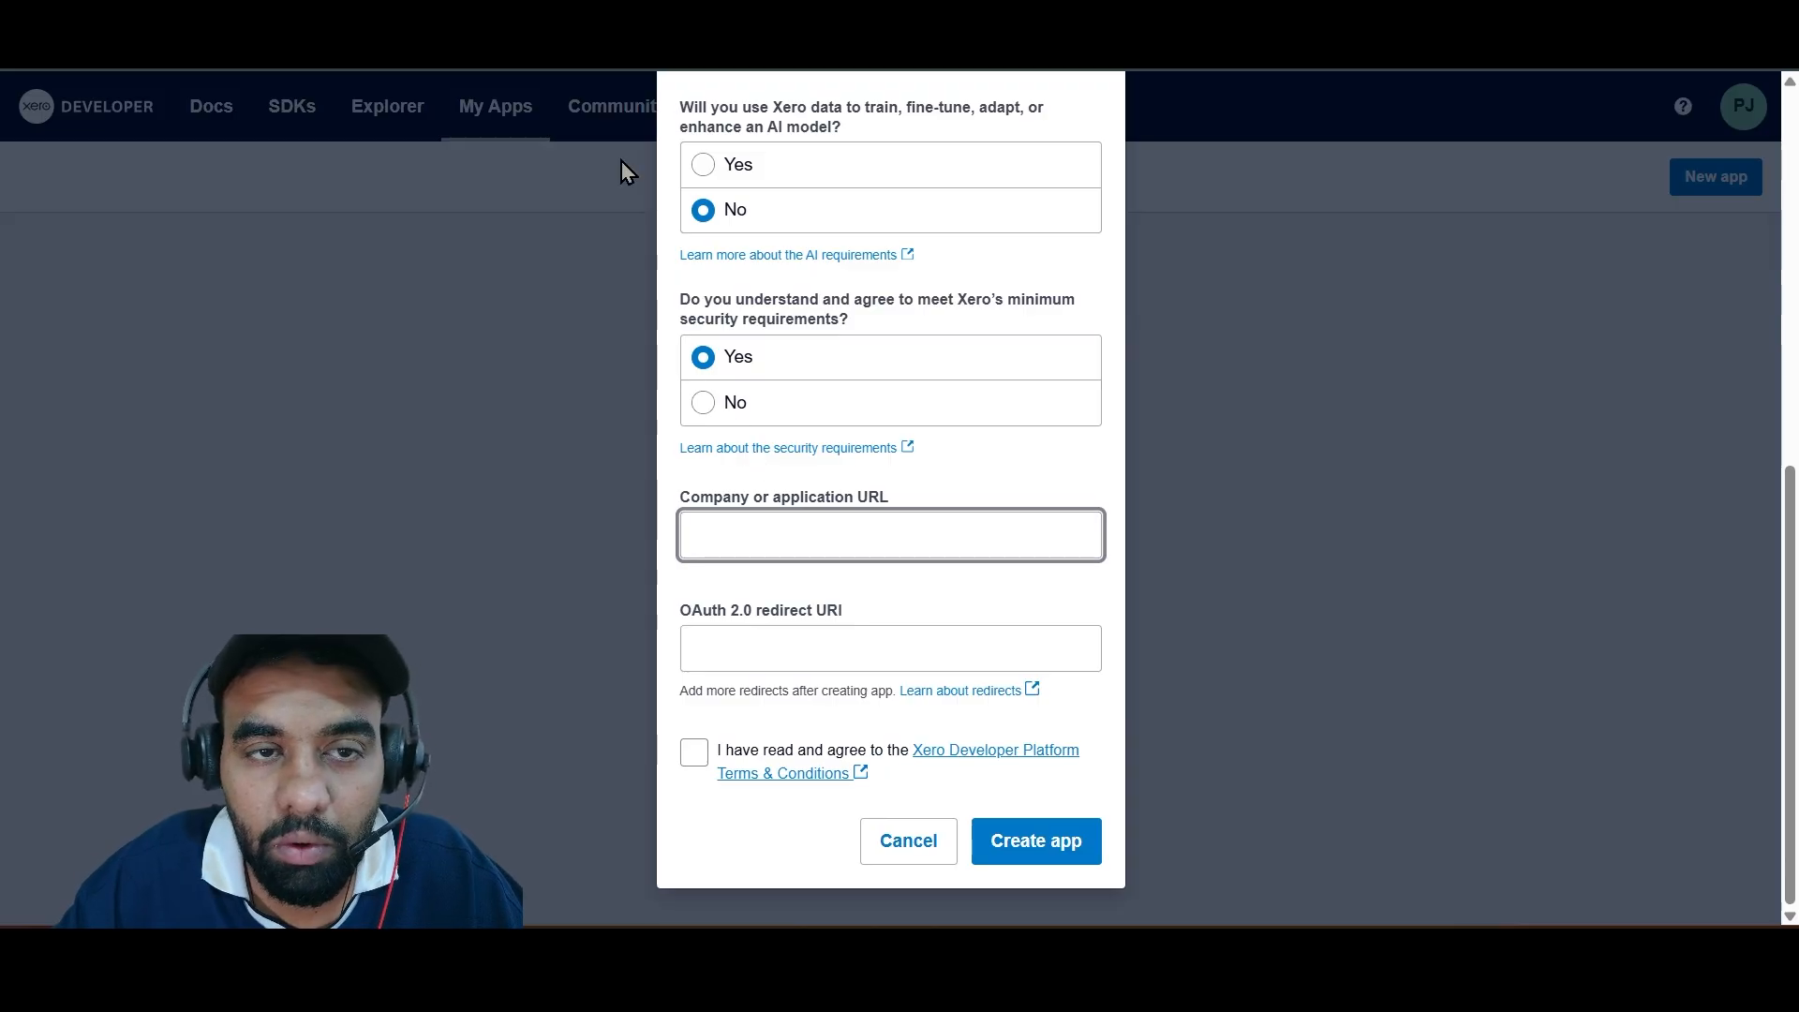
click(553, 21)
click(375, 21)
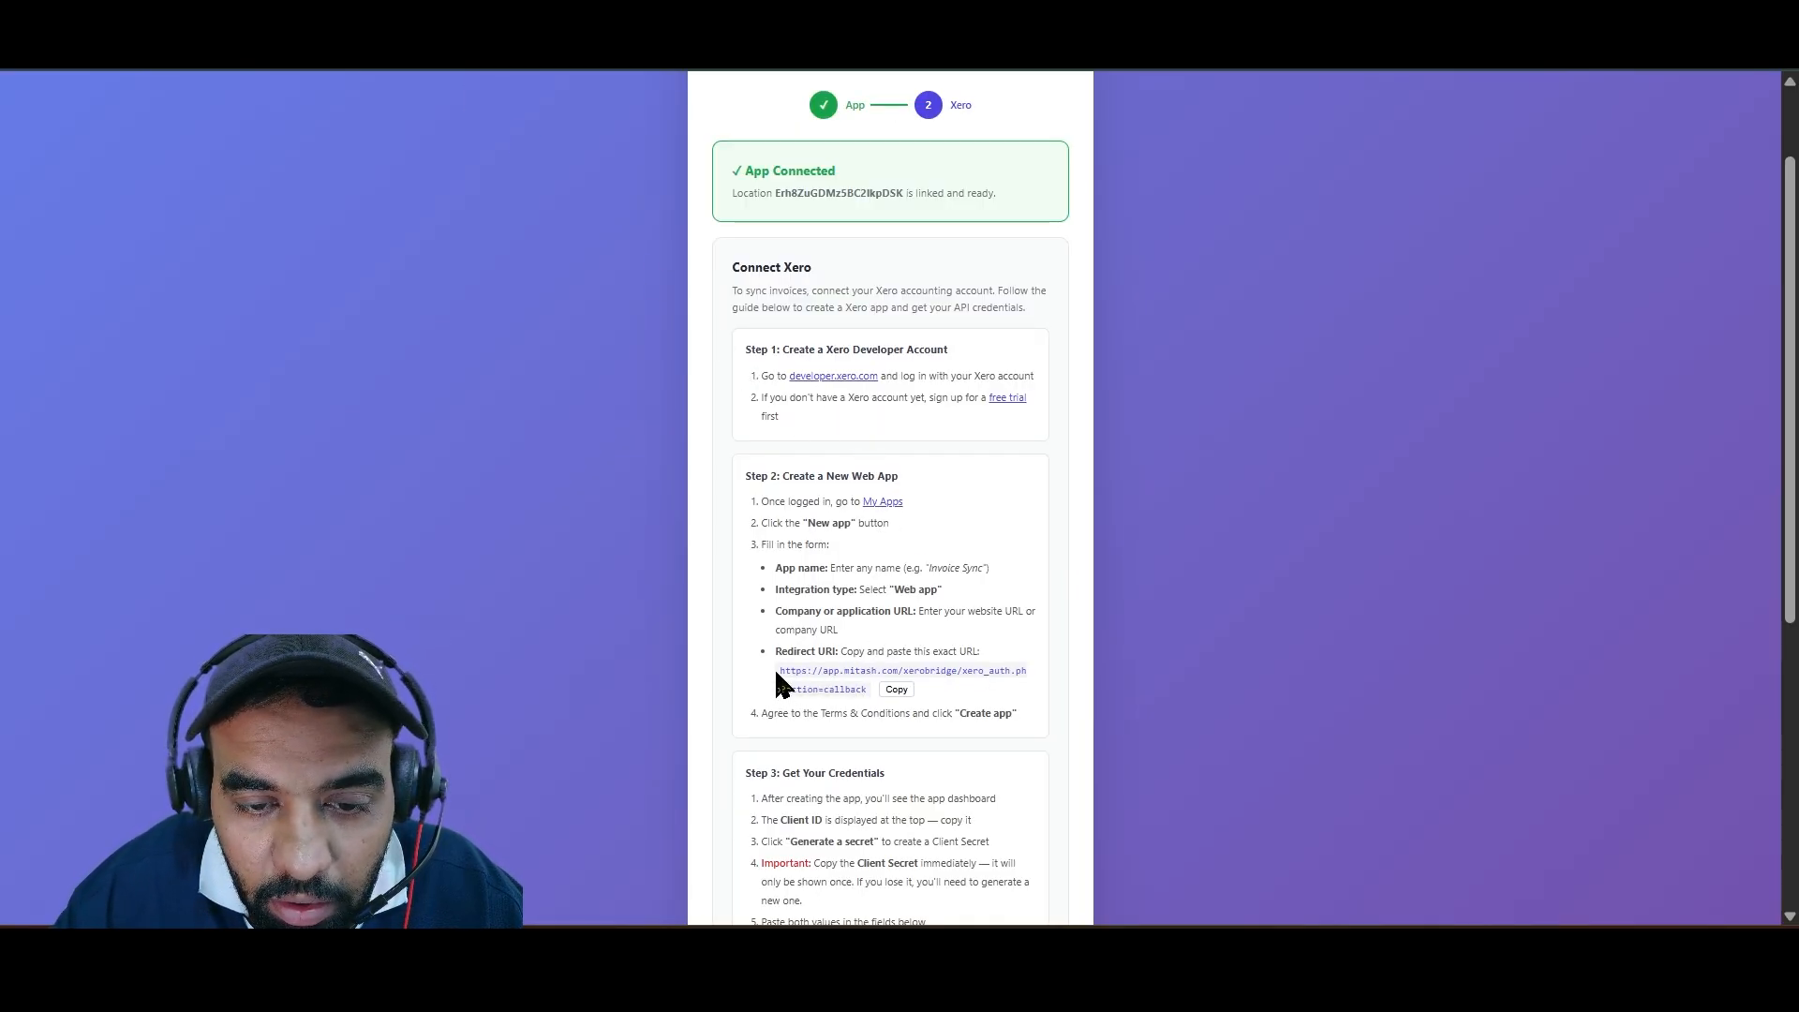
drag(779, 671, 957, 666)
key(ctrl+c)
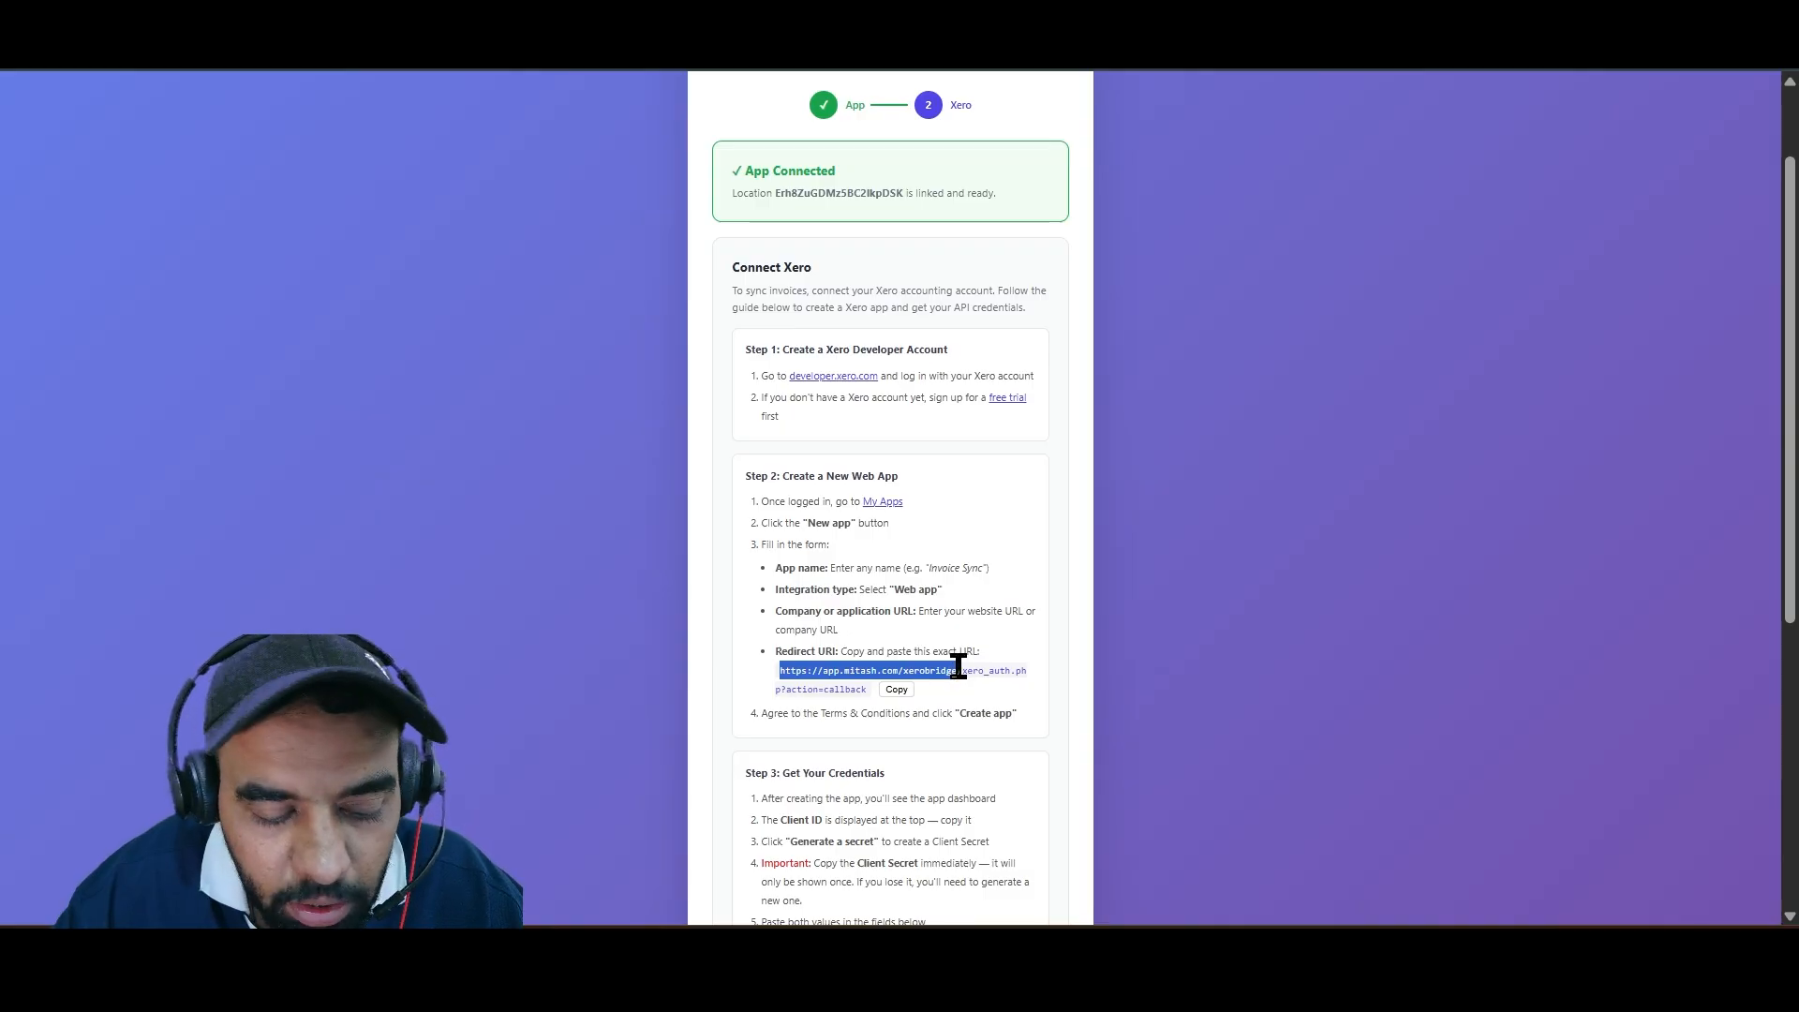
click(731, 20)
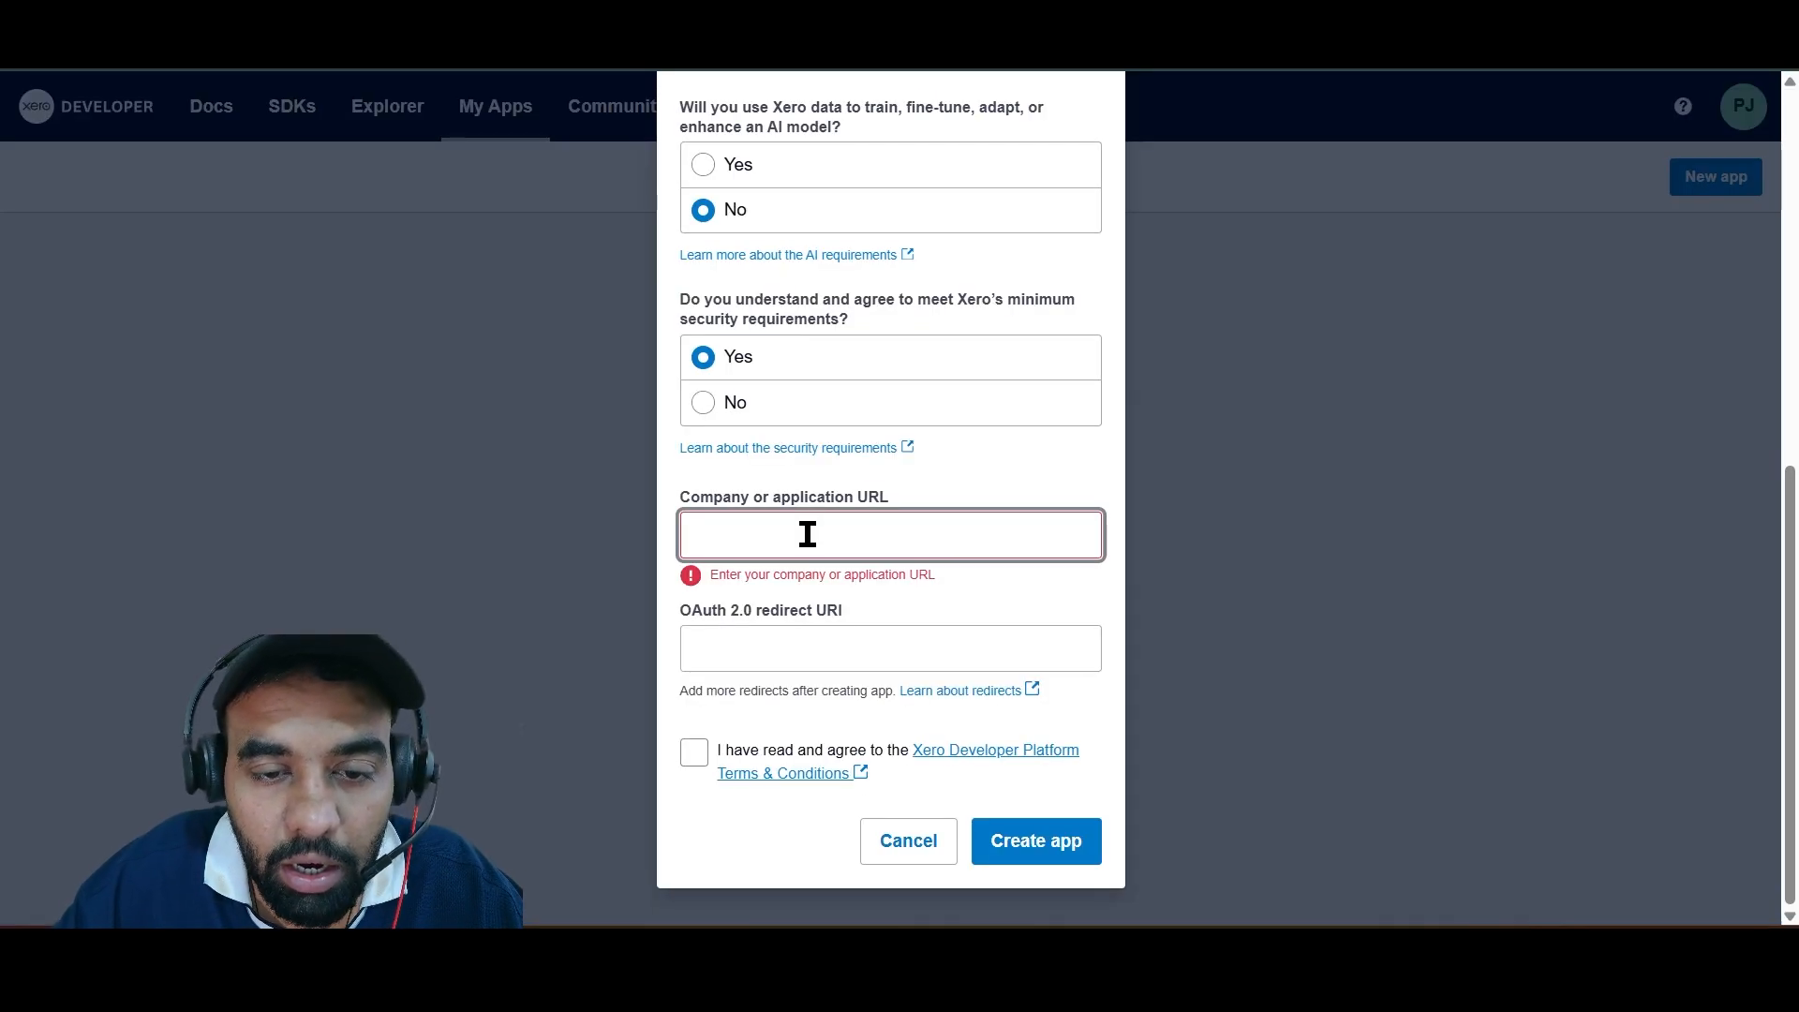
key(ctrl+v)
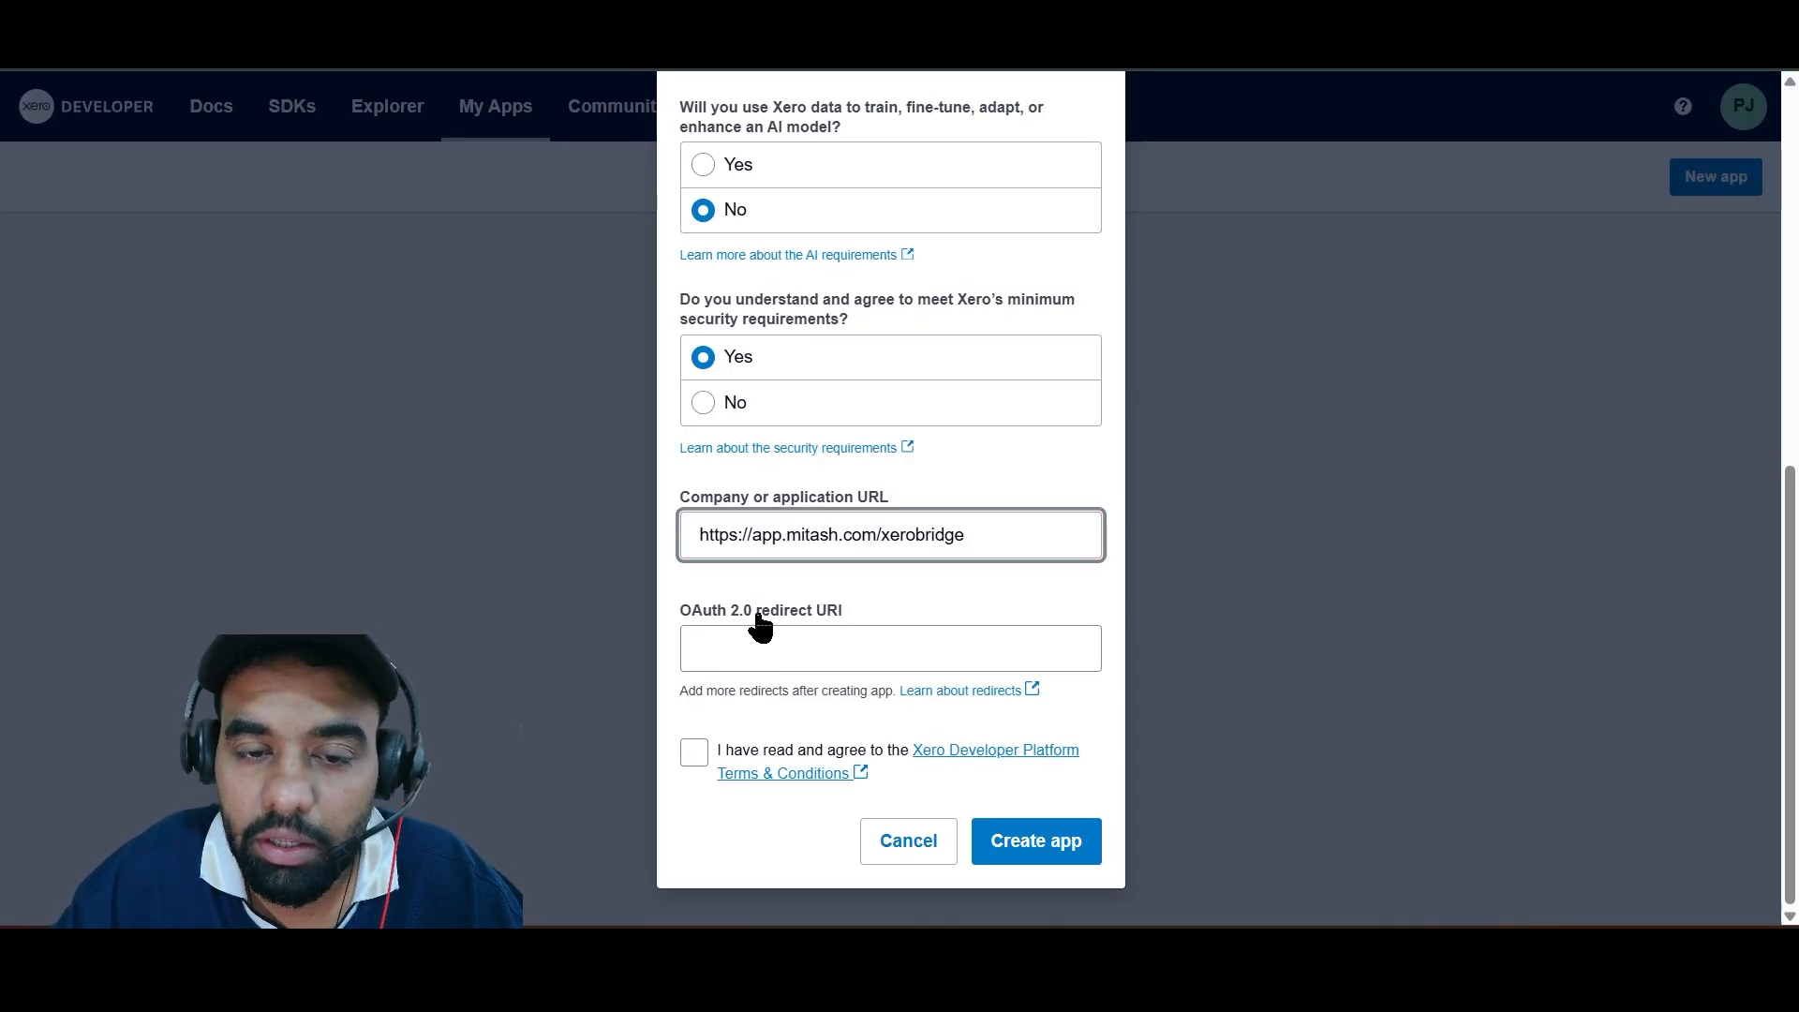
Copy the full redirect URI from the XeroBridge guide into the OAuth 2.0 redirect URI and accept the developer platform terms
click(790, 655)
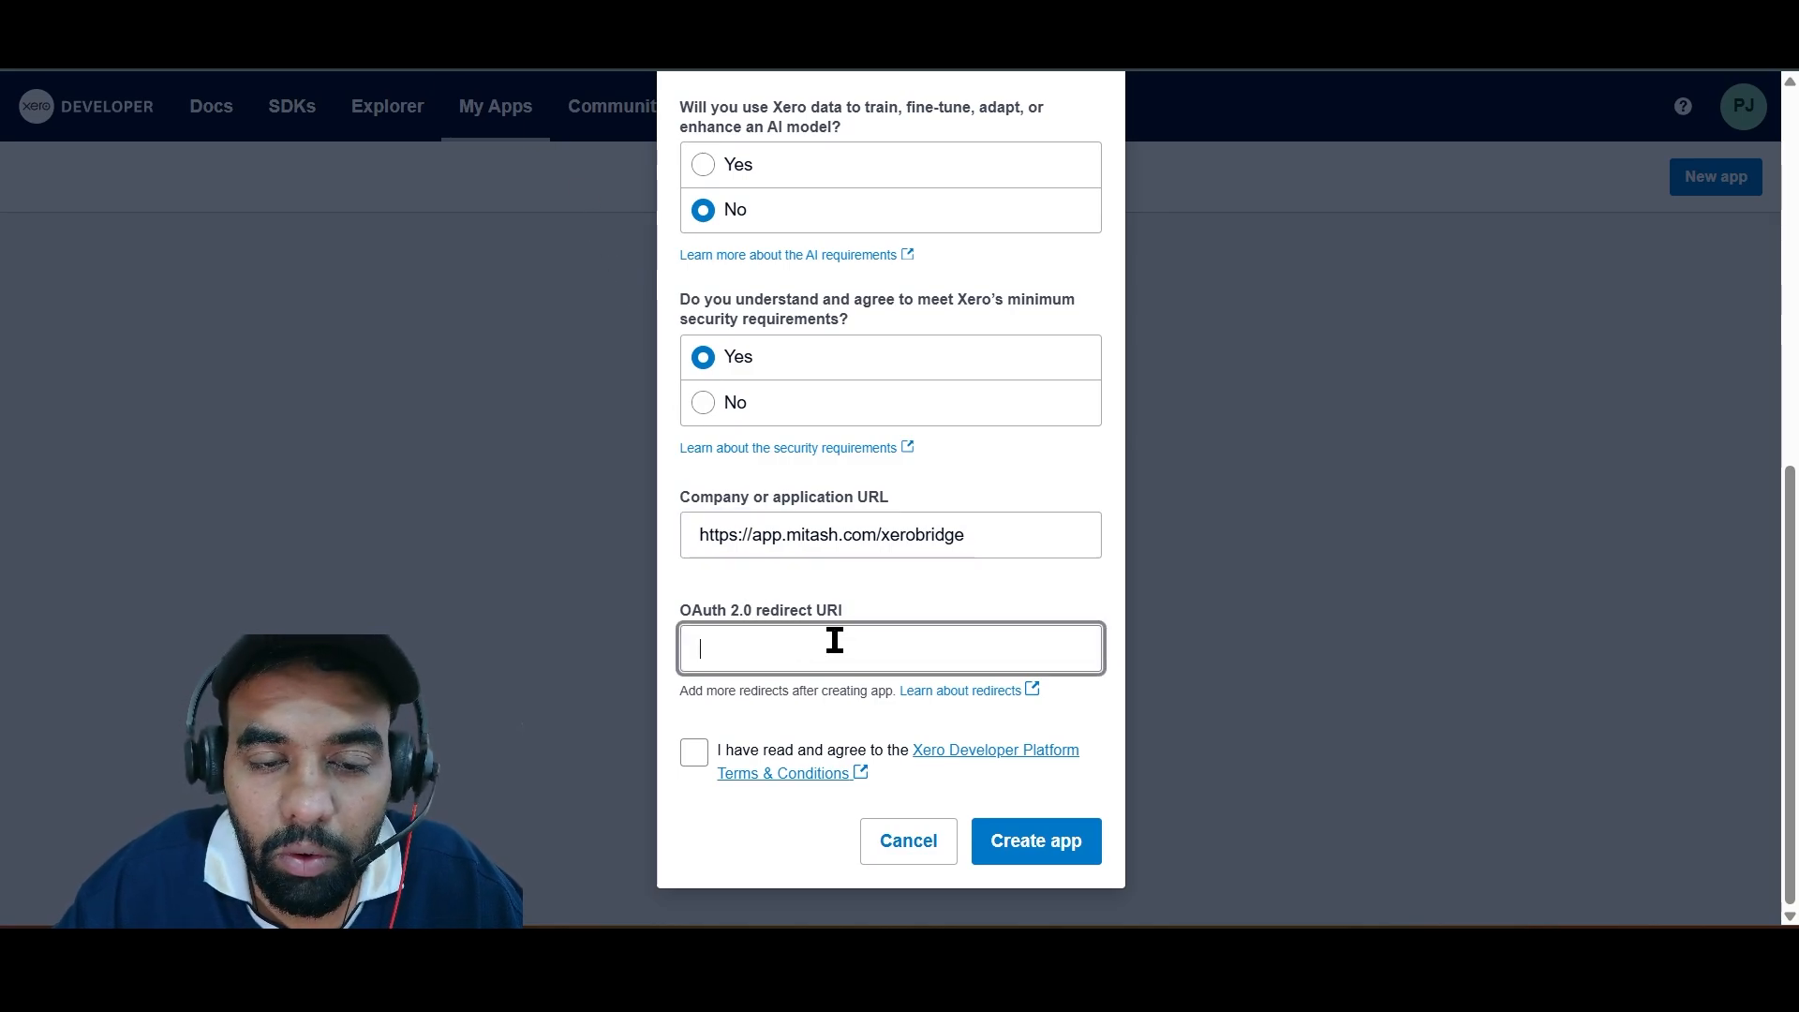
key(alt+Tab)
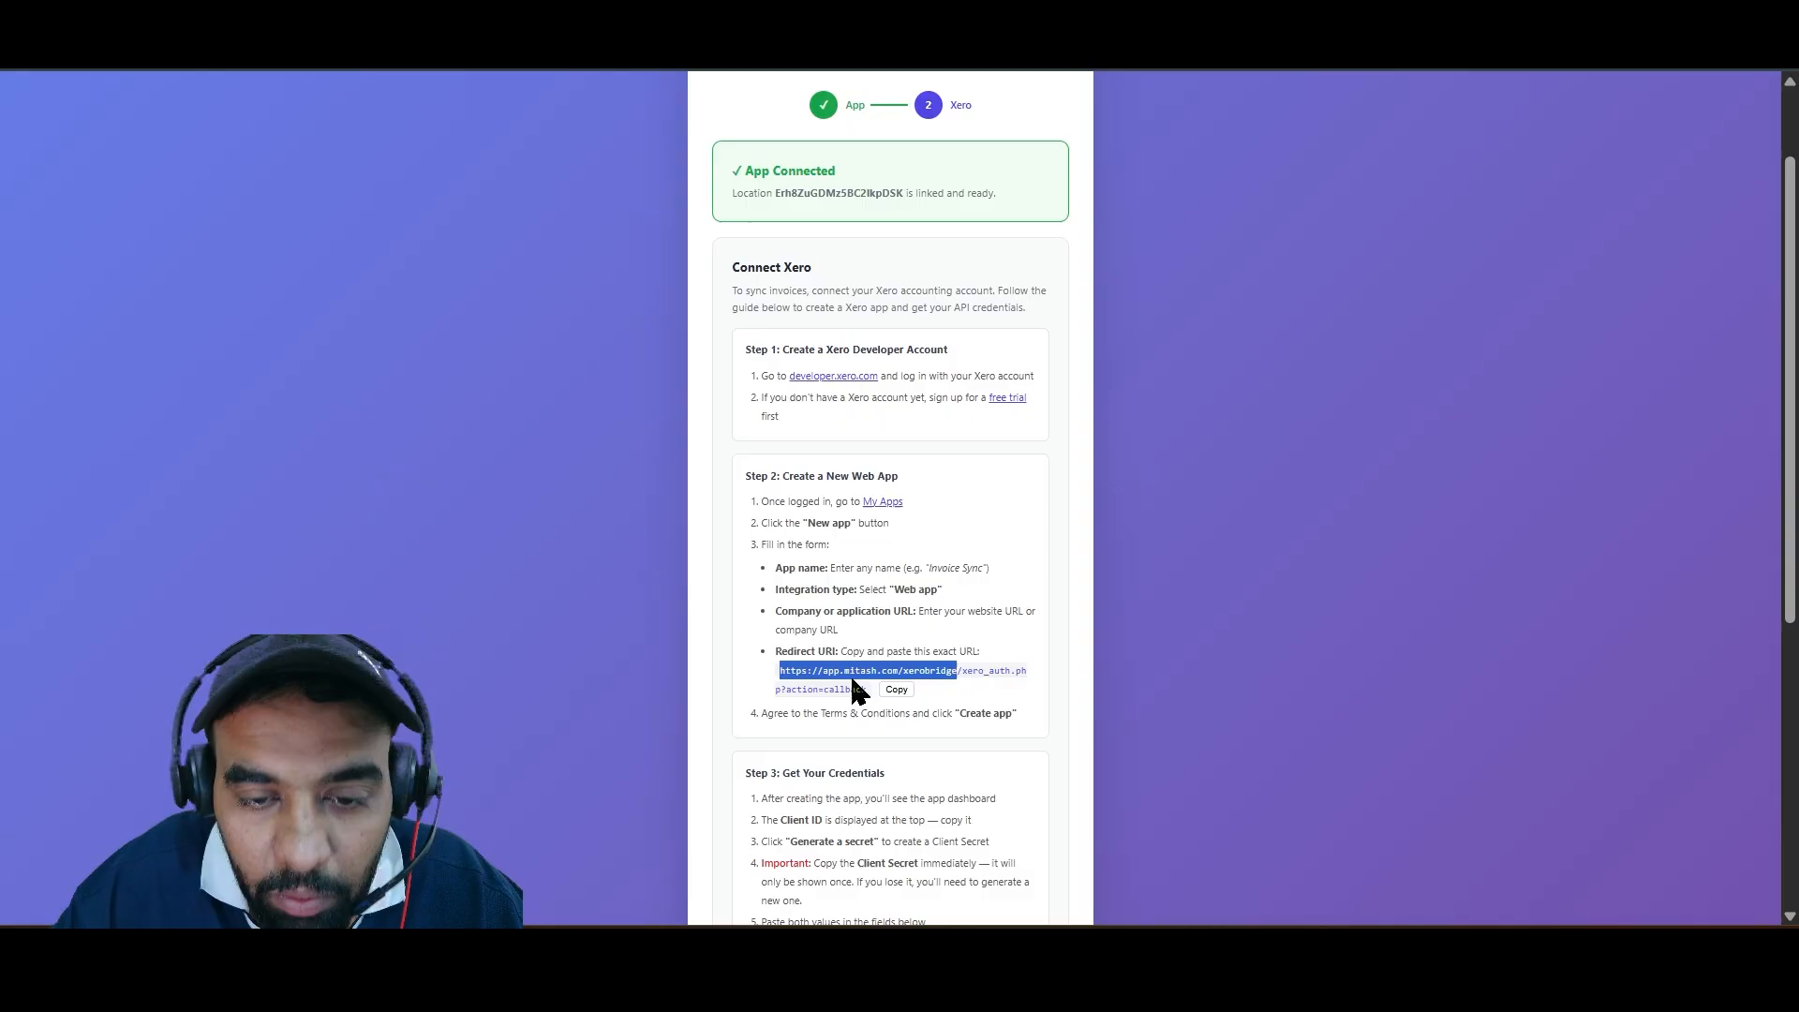
click(897, 695)
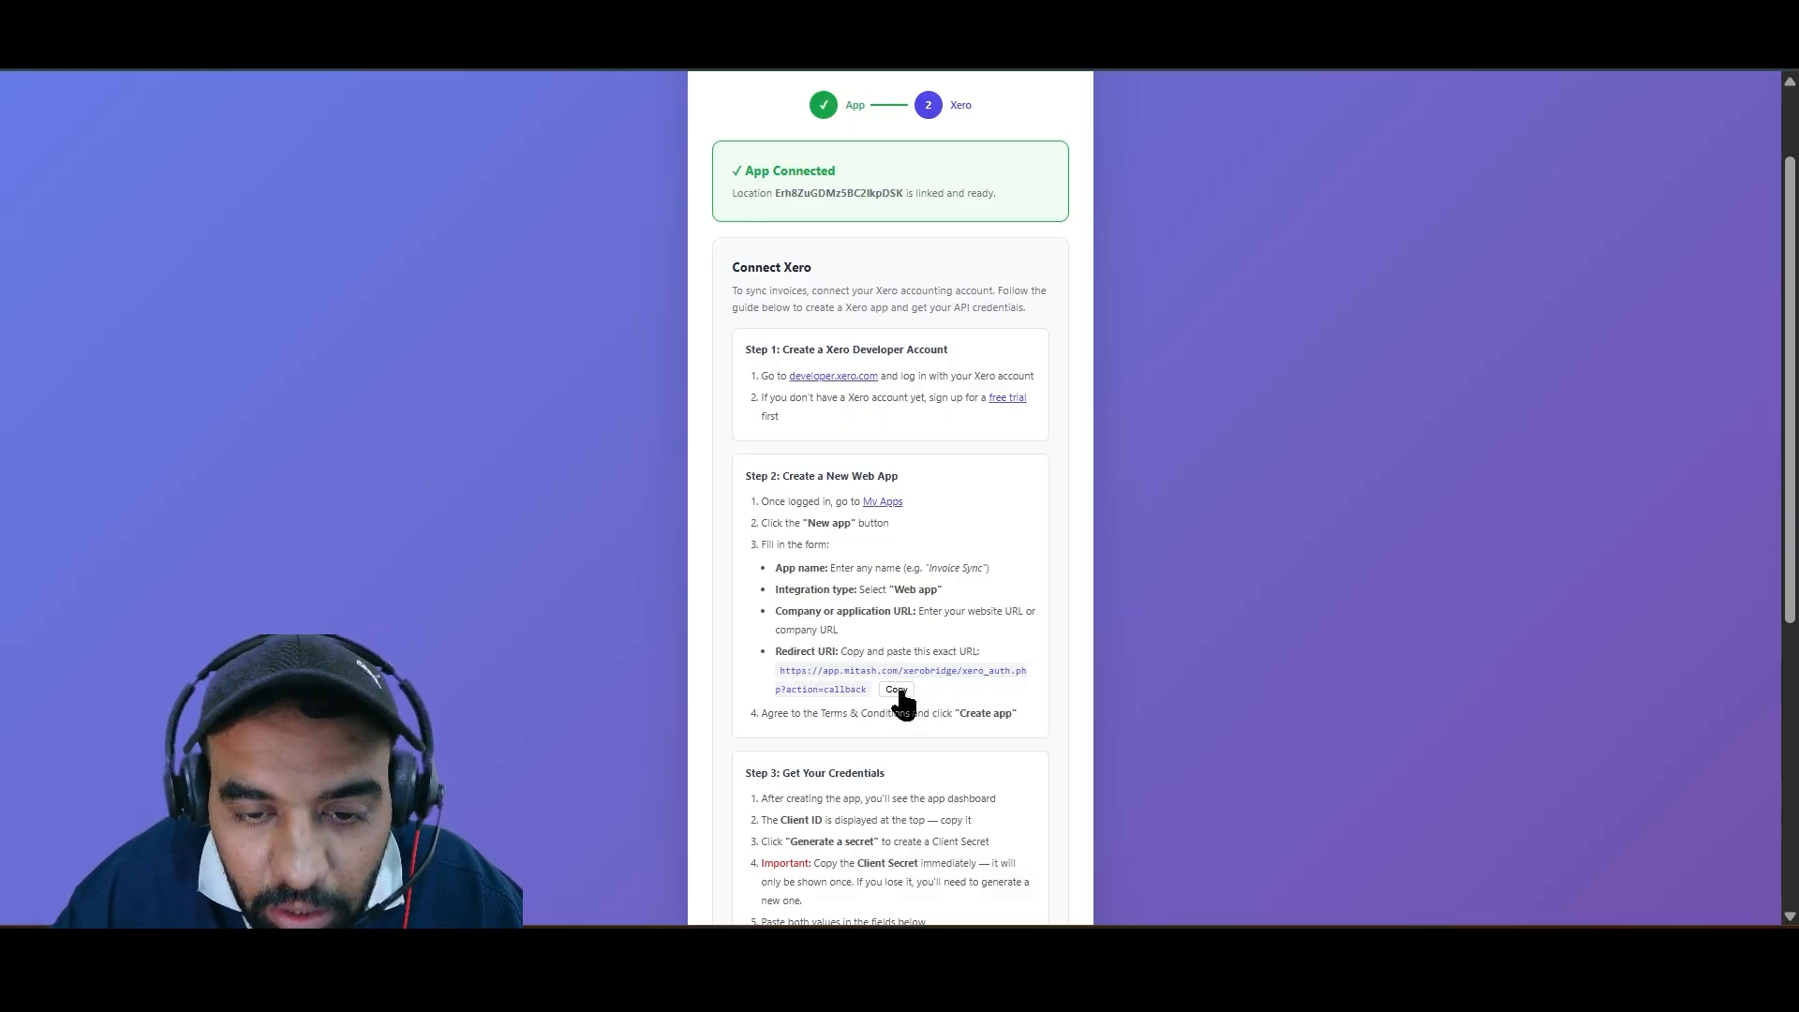
key(alt+Tab)
key(ctrl+v)
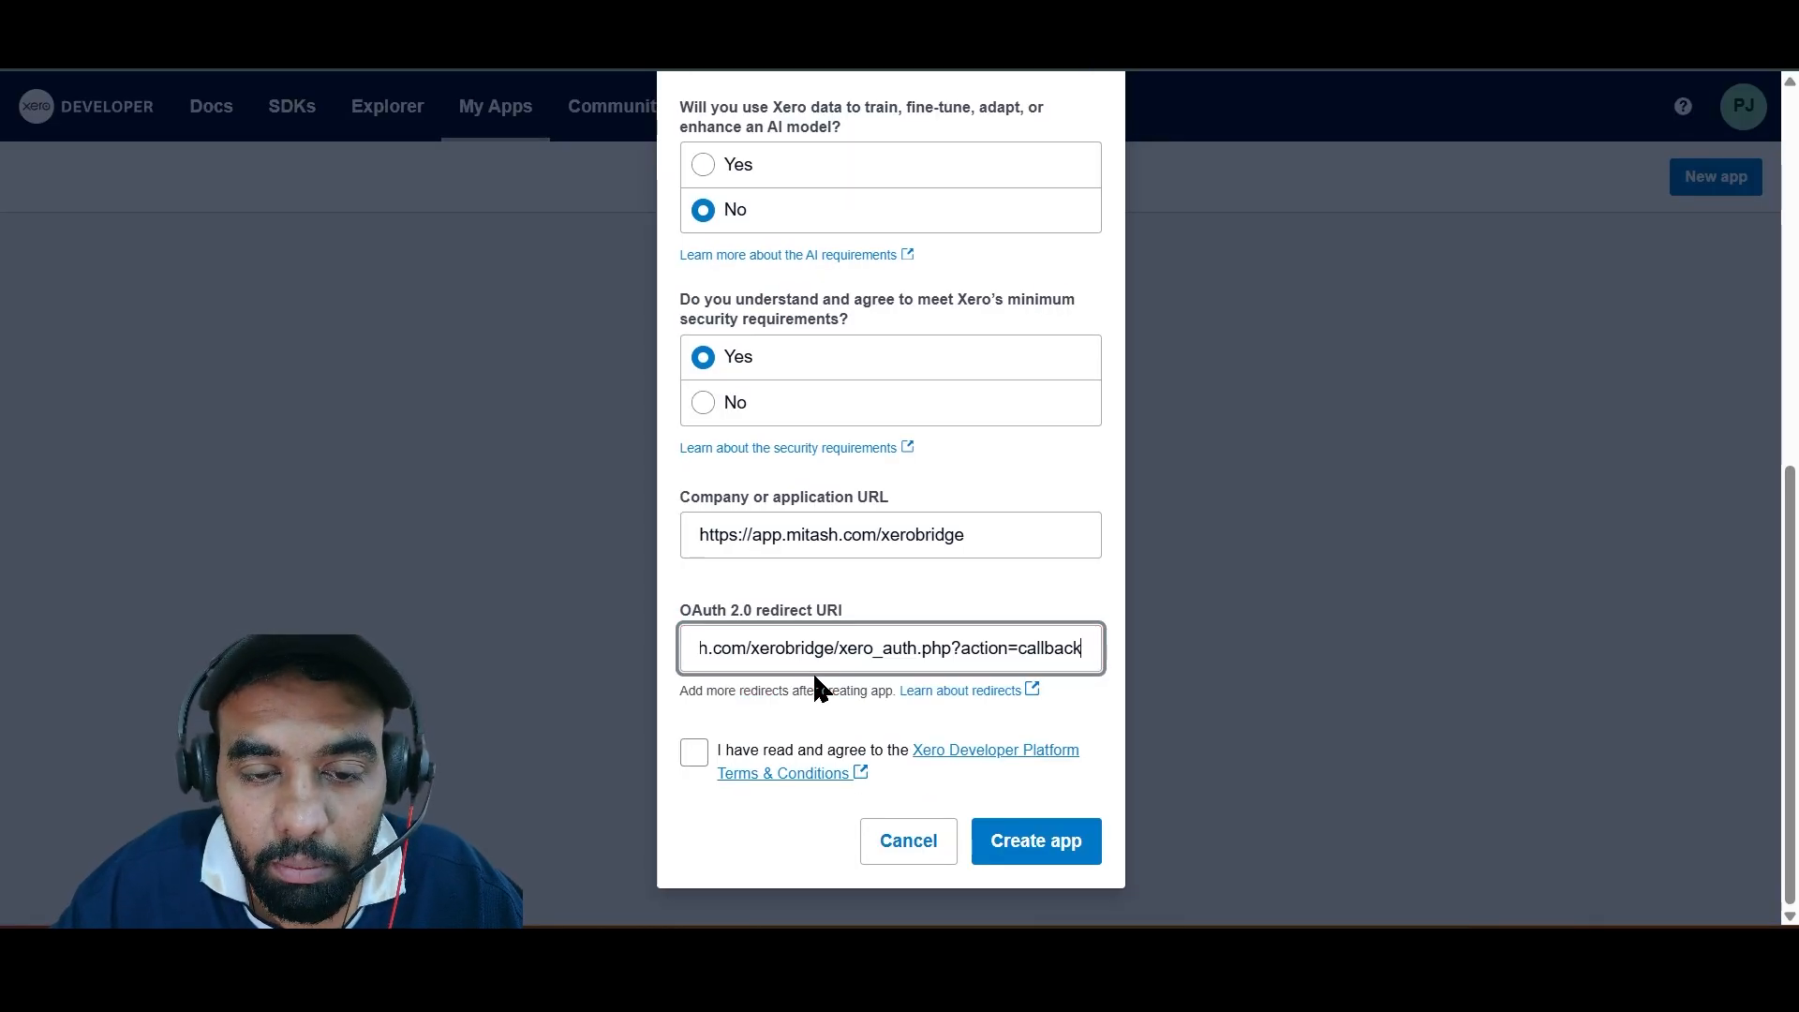
click(694, 752)
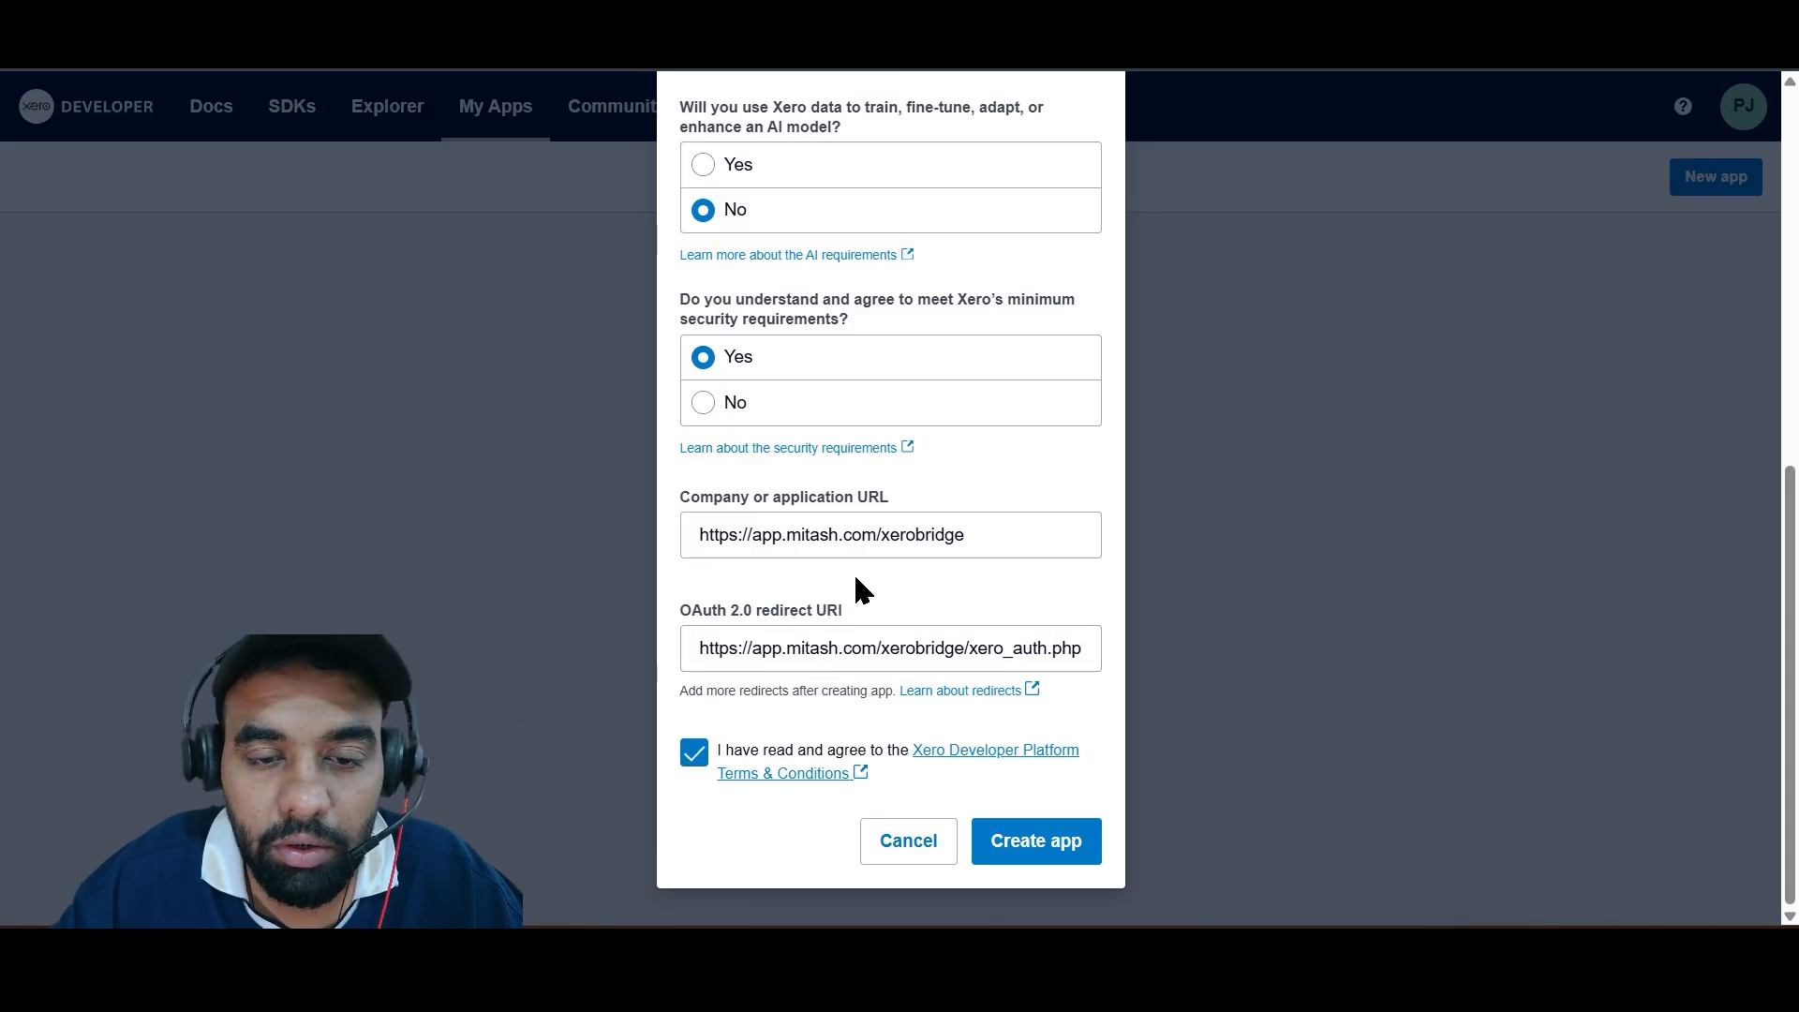
triple_click(915, 541)
scroll(921, 555, up, 3)
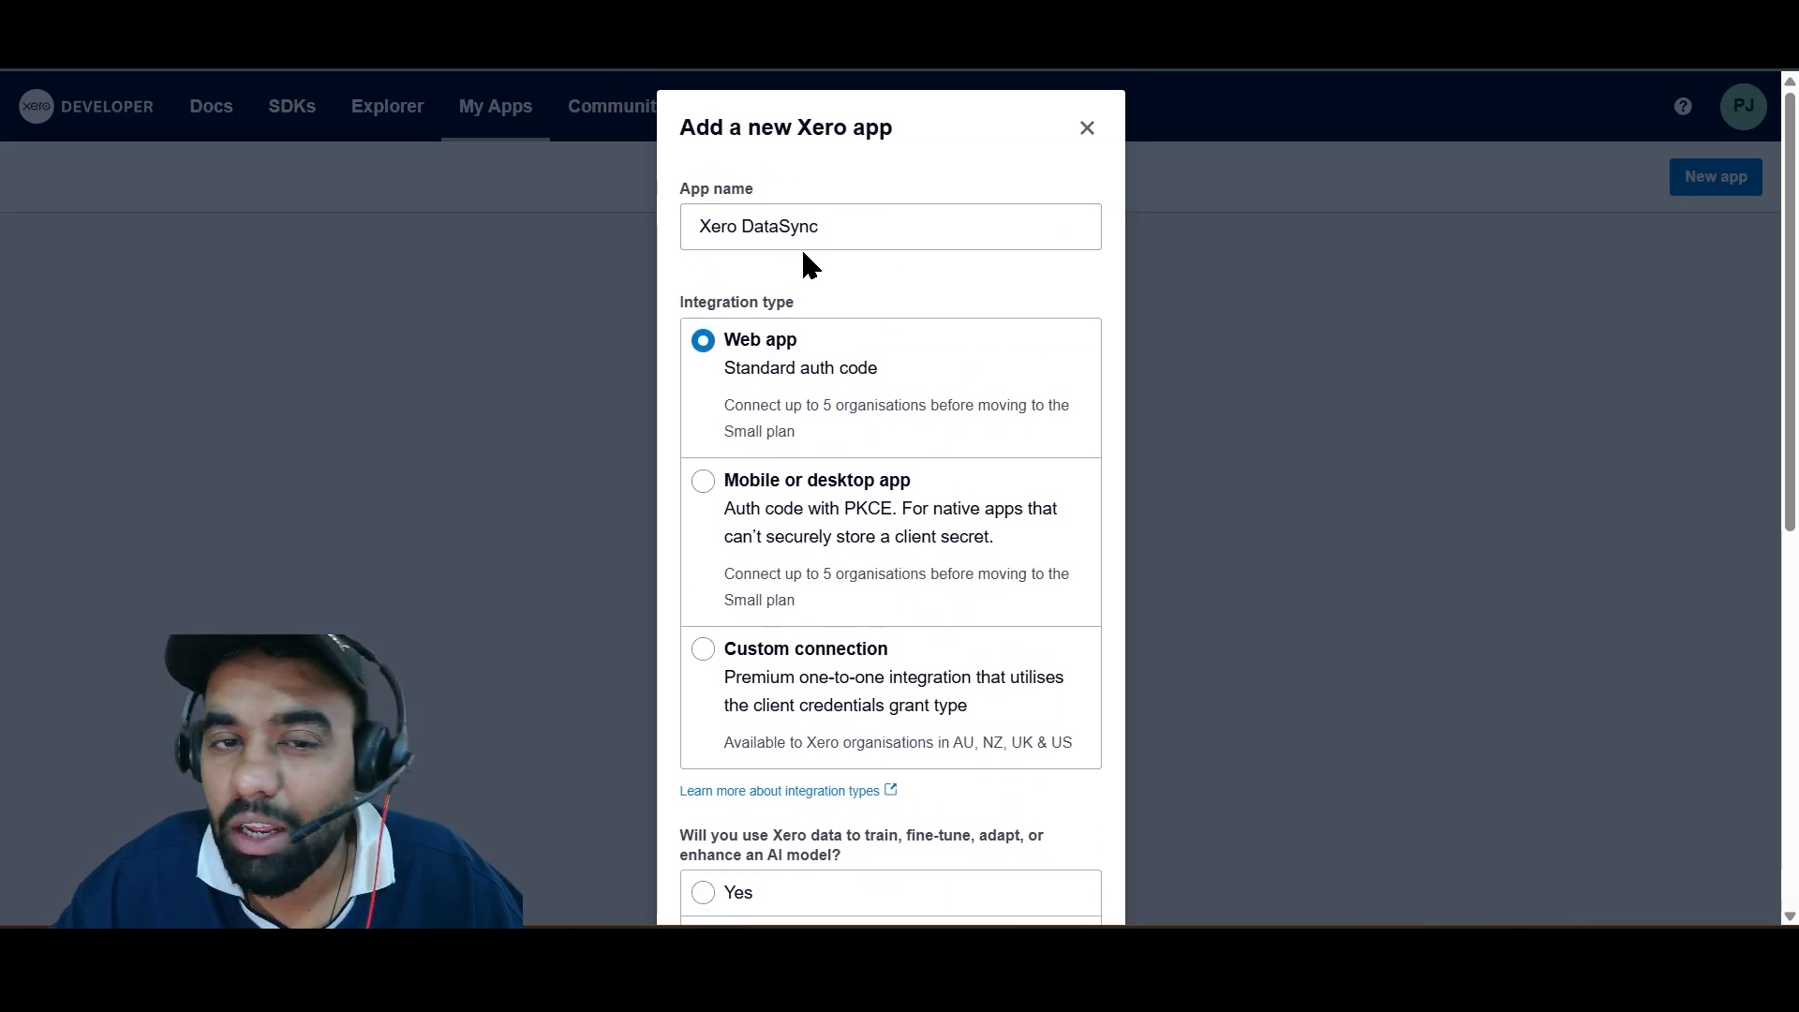
scroll(914, 365, down, 5)
scroll(915, 366, down, 1)
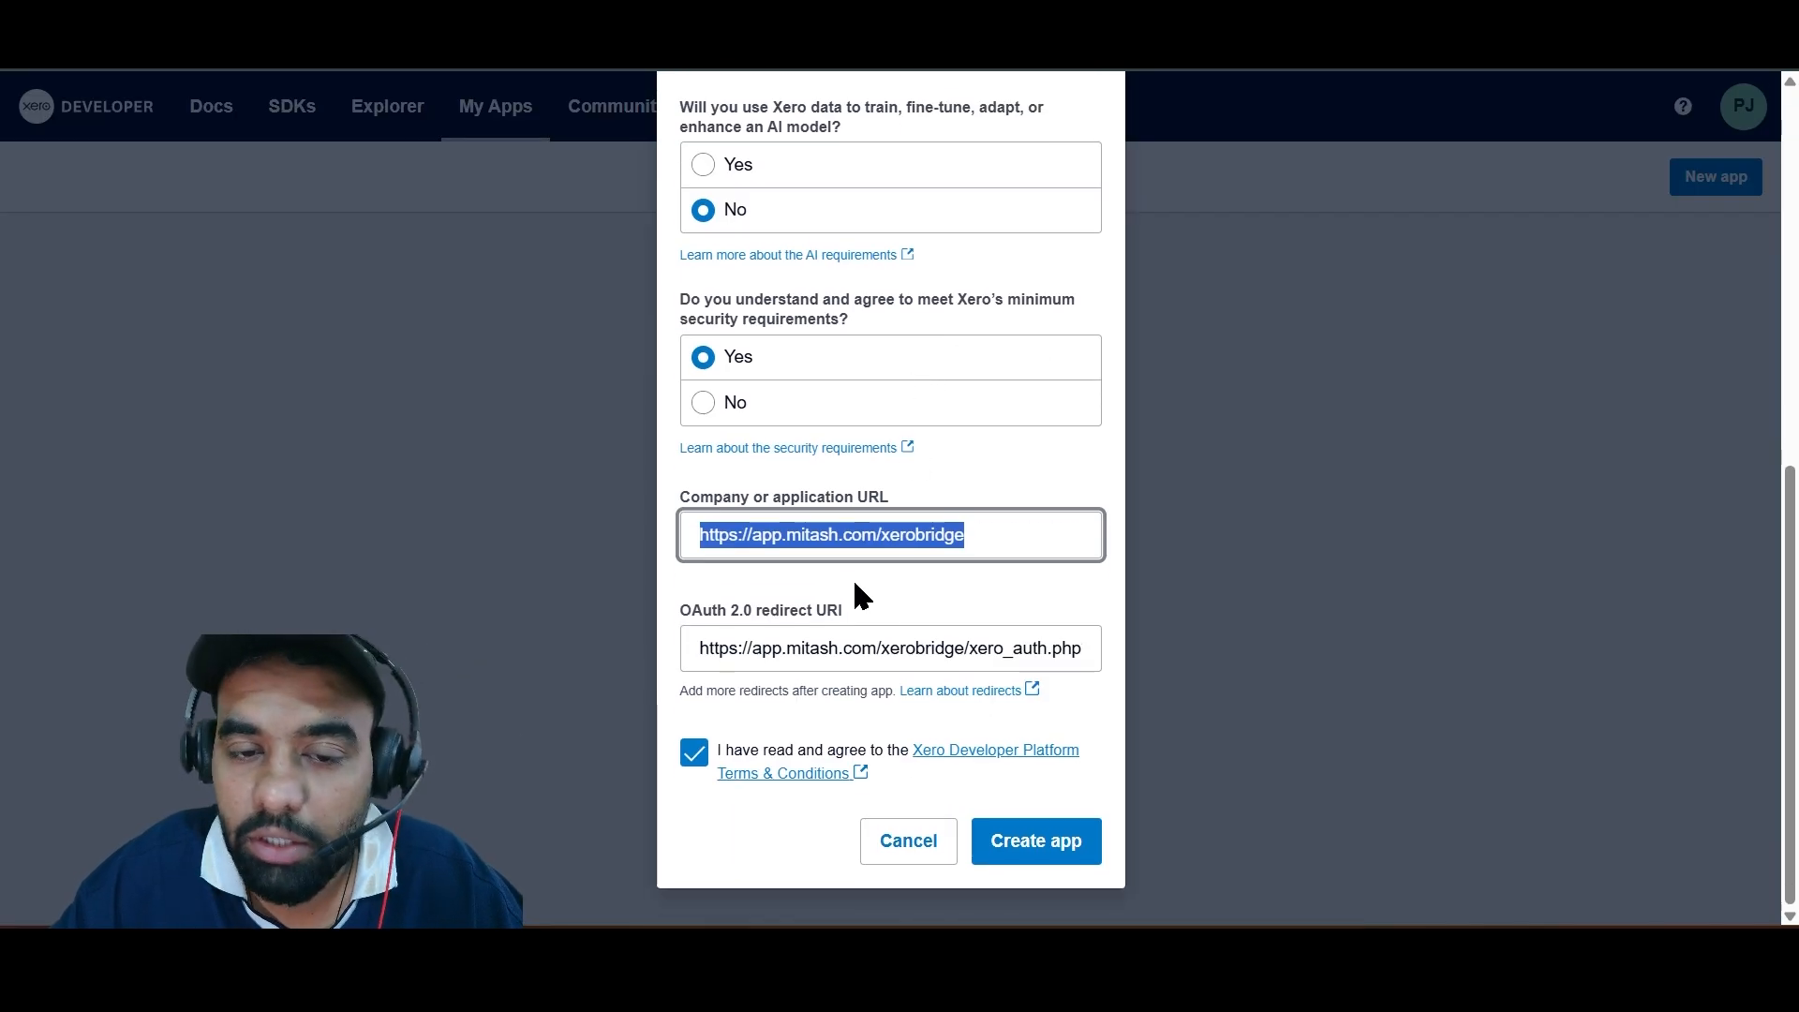
Try to create the Xero app from the completed form
click(1045, 843)
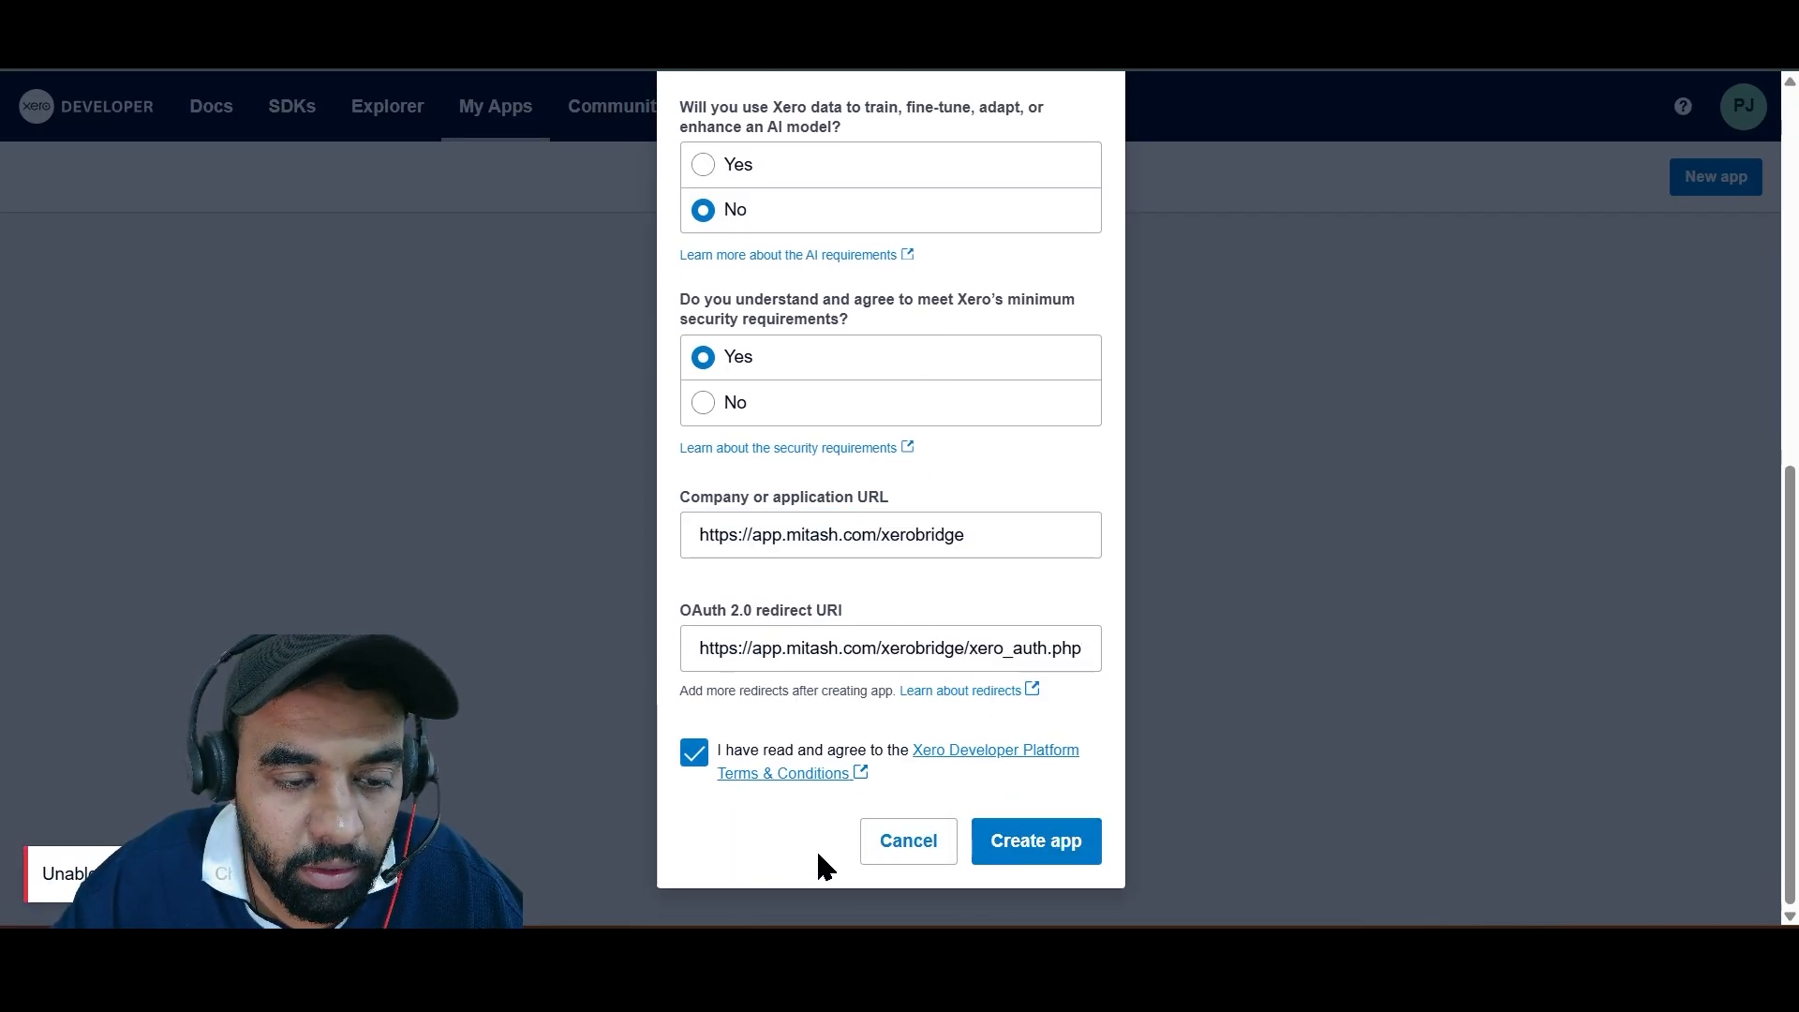
click(1005, 849)
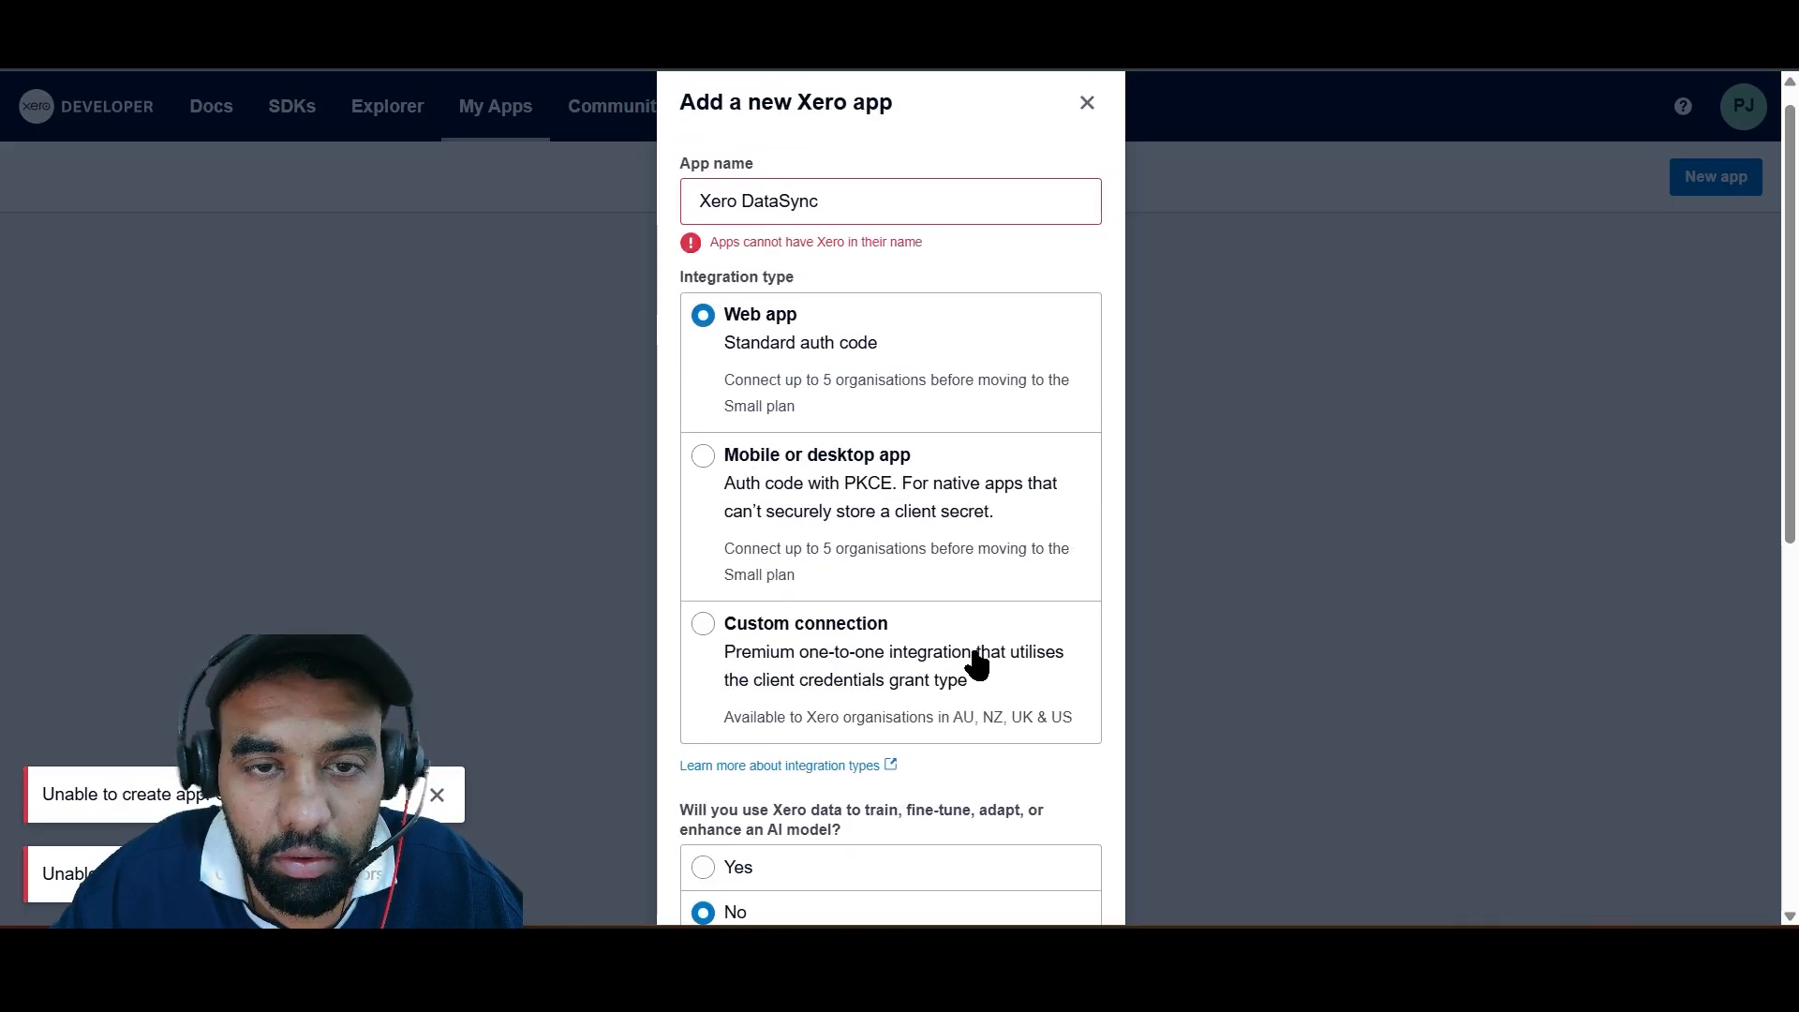
Rename the new app "Dev DataSync" and create it
click(825, 208)
drag(738, 202, 633, 225)
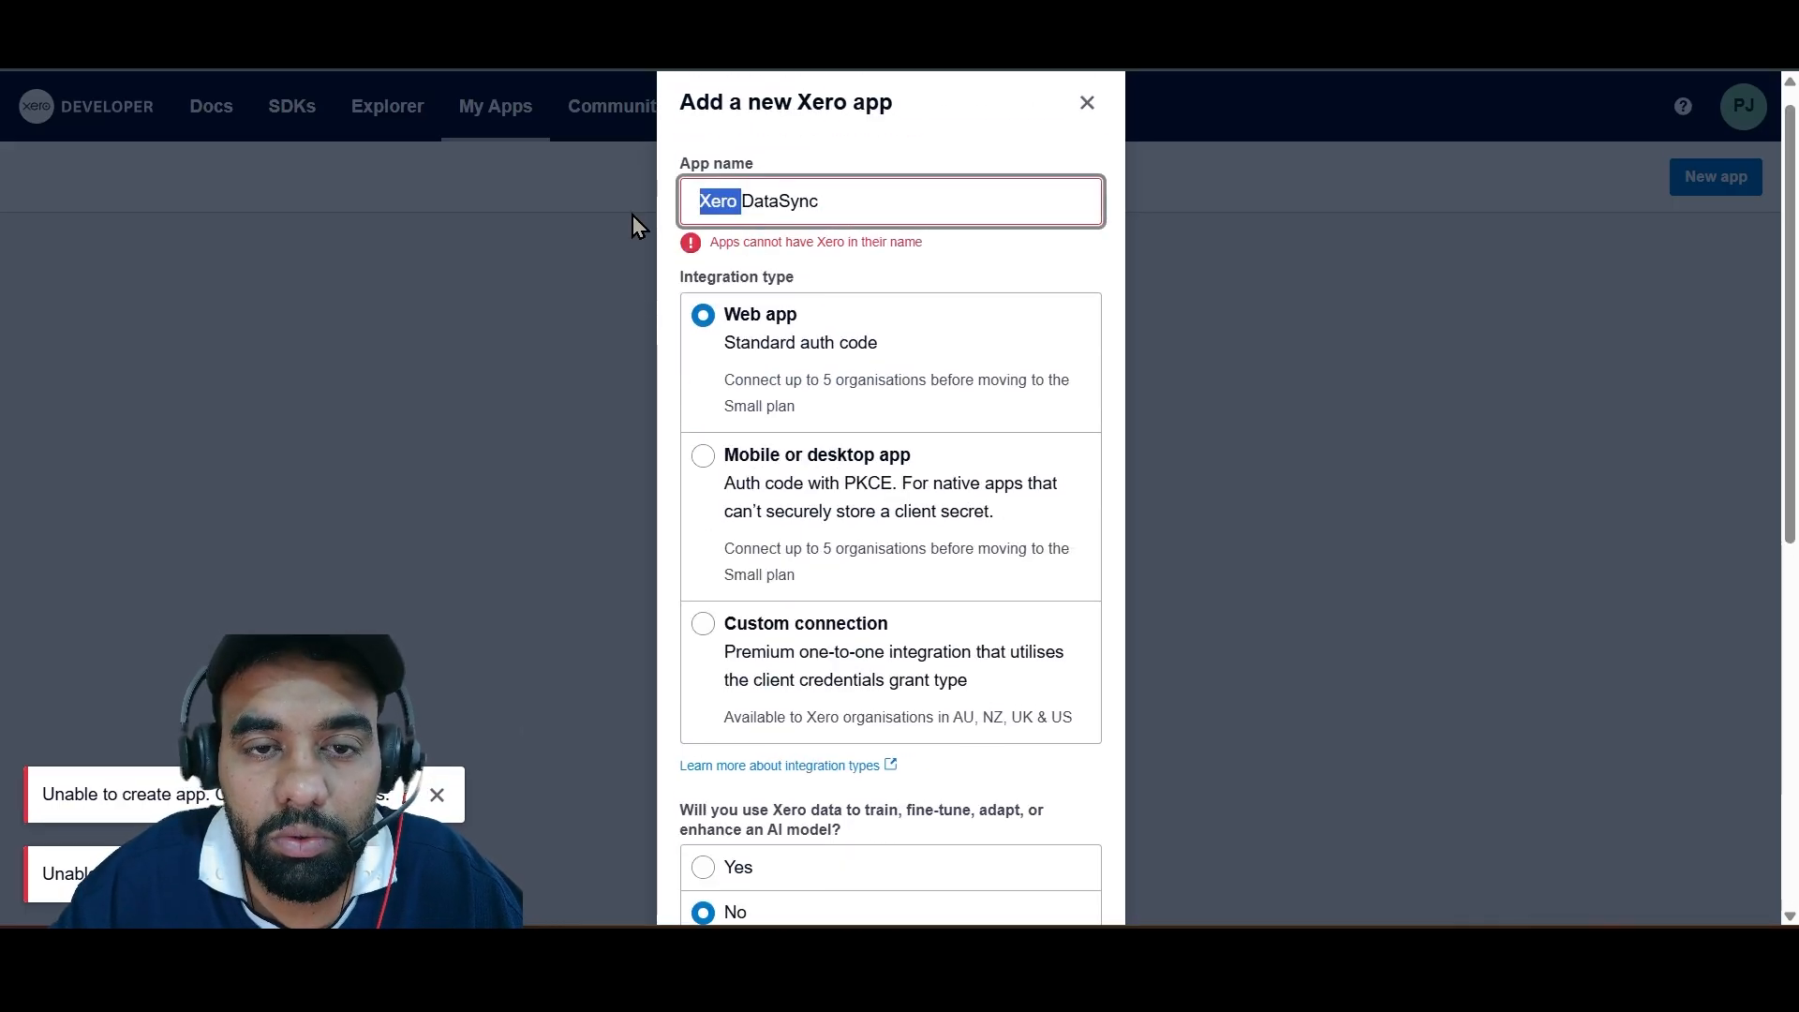
key(BackSpace)
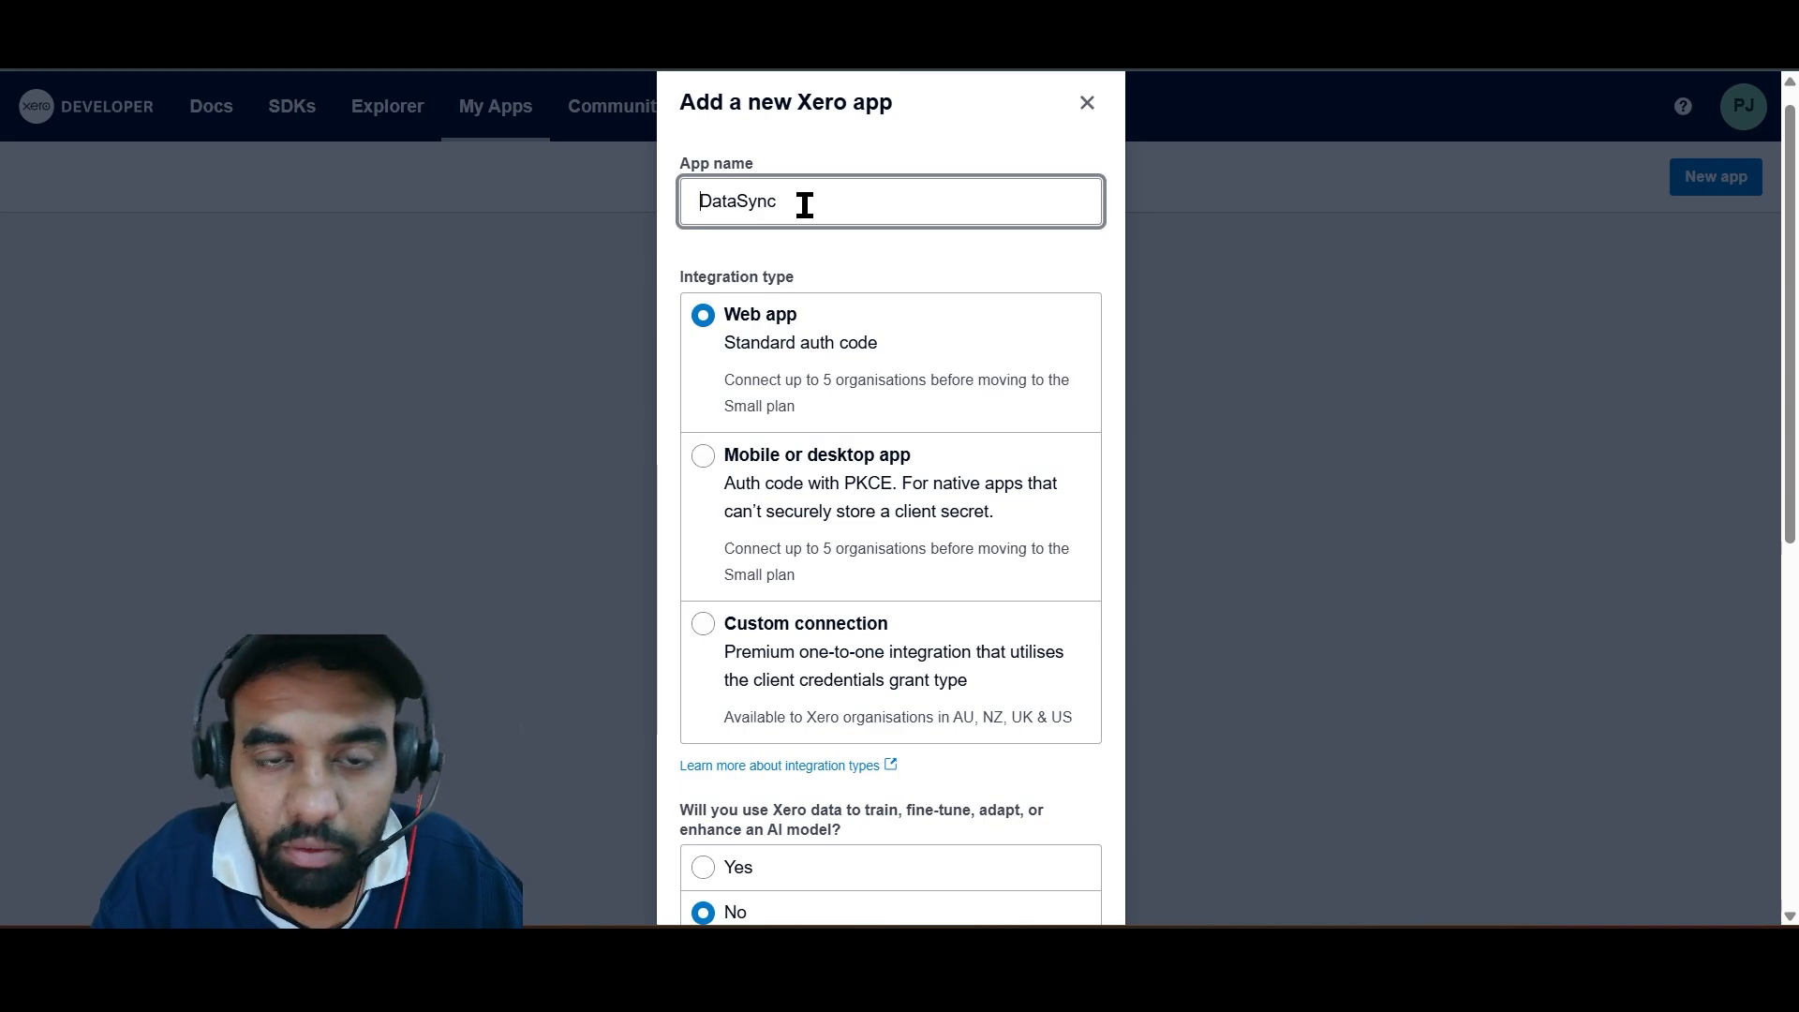
key(Home)
text(Dev)
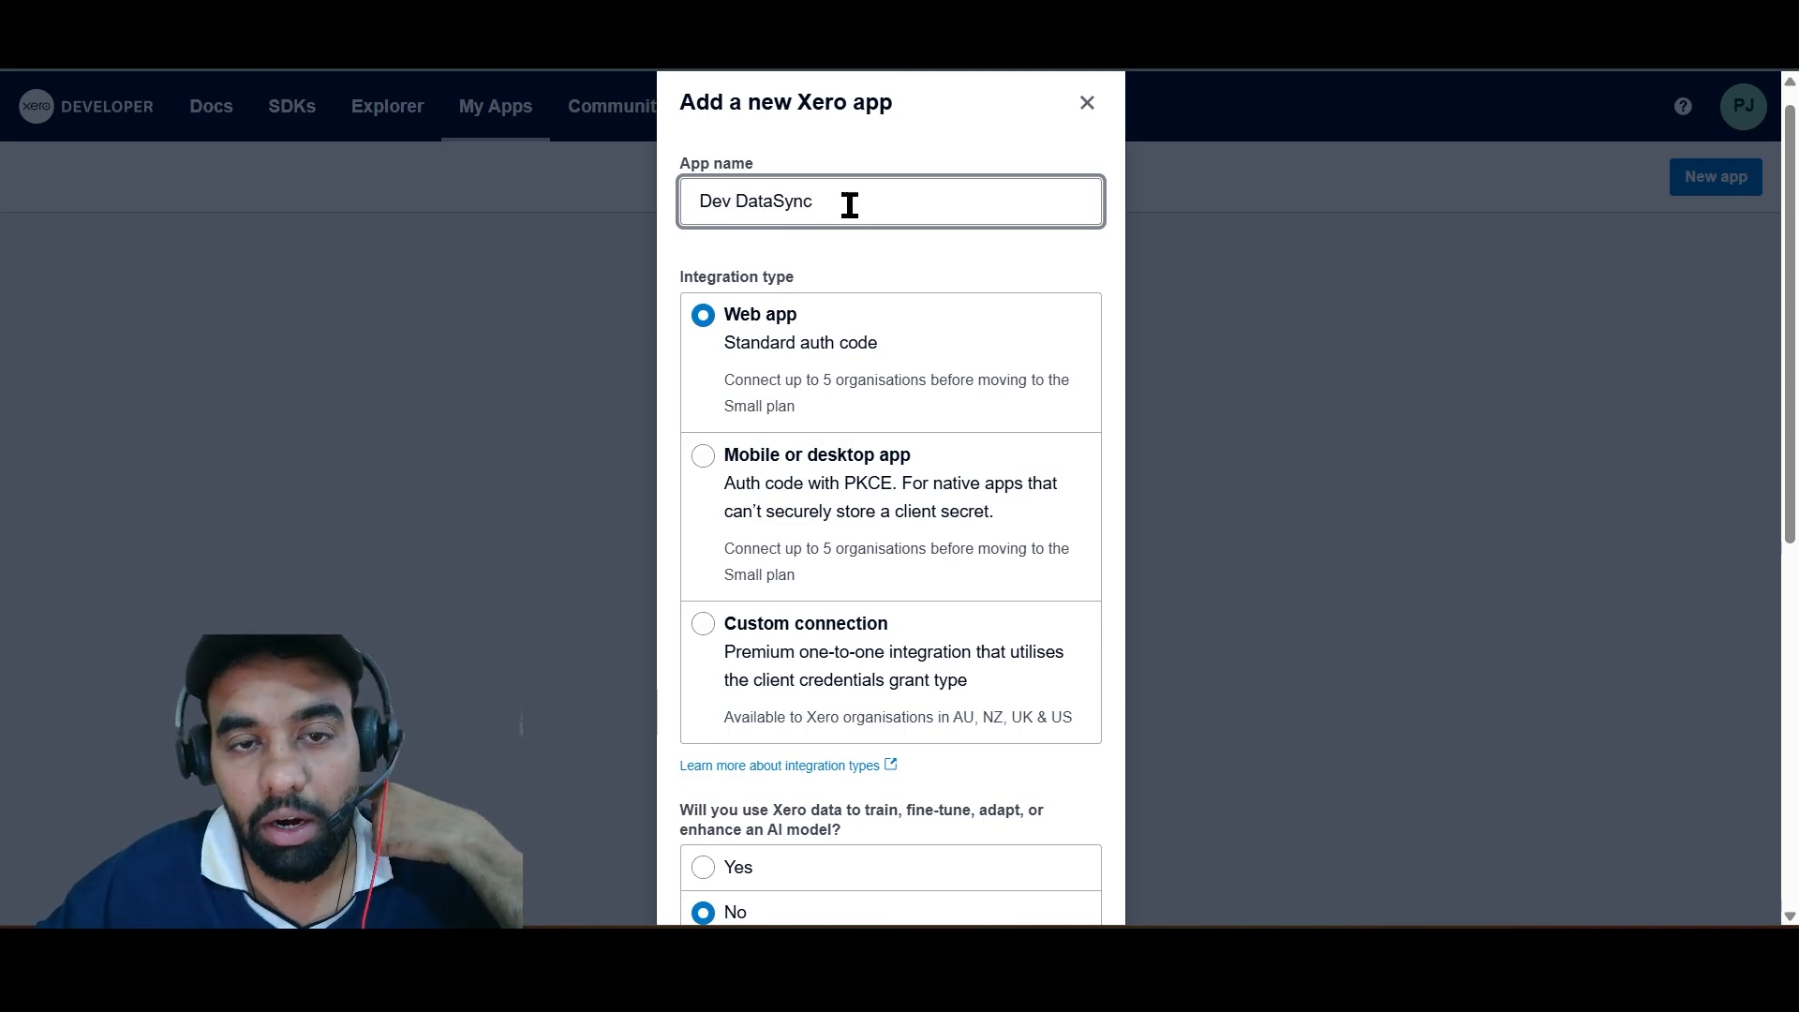
click(901, 284)
scroll(901, 284, down, 8)
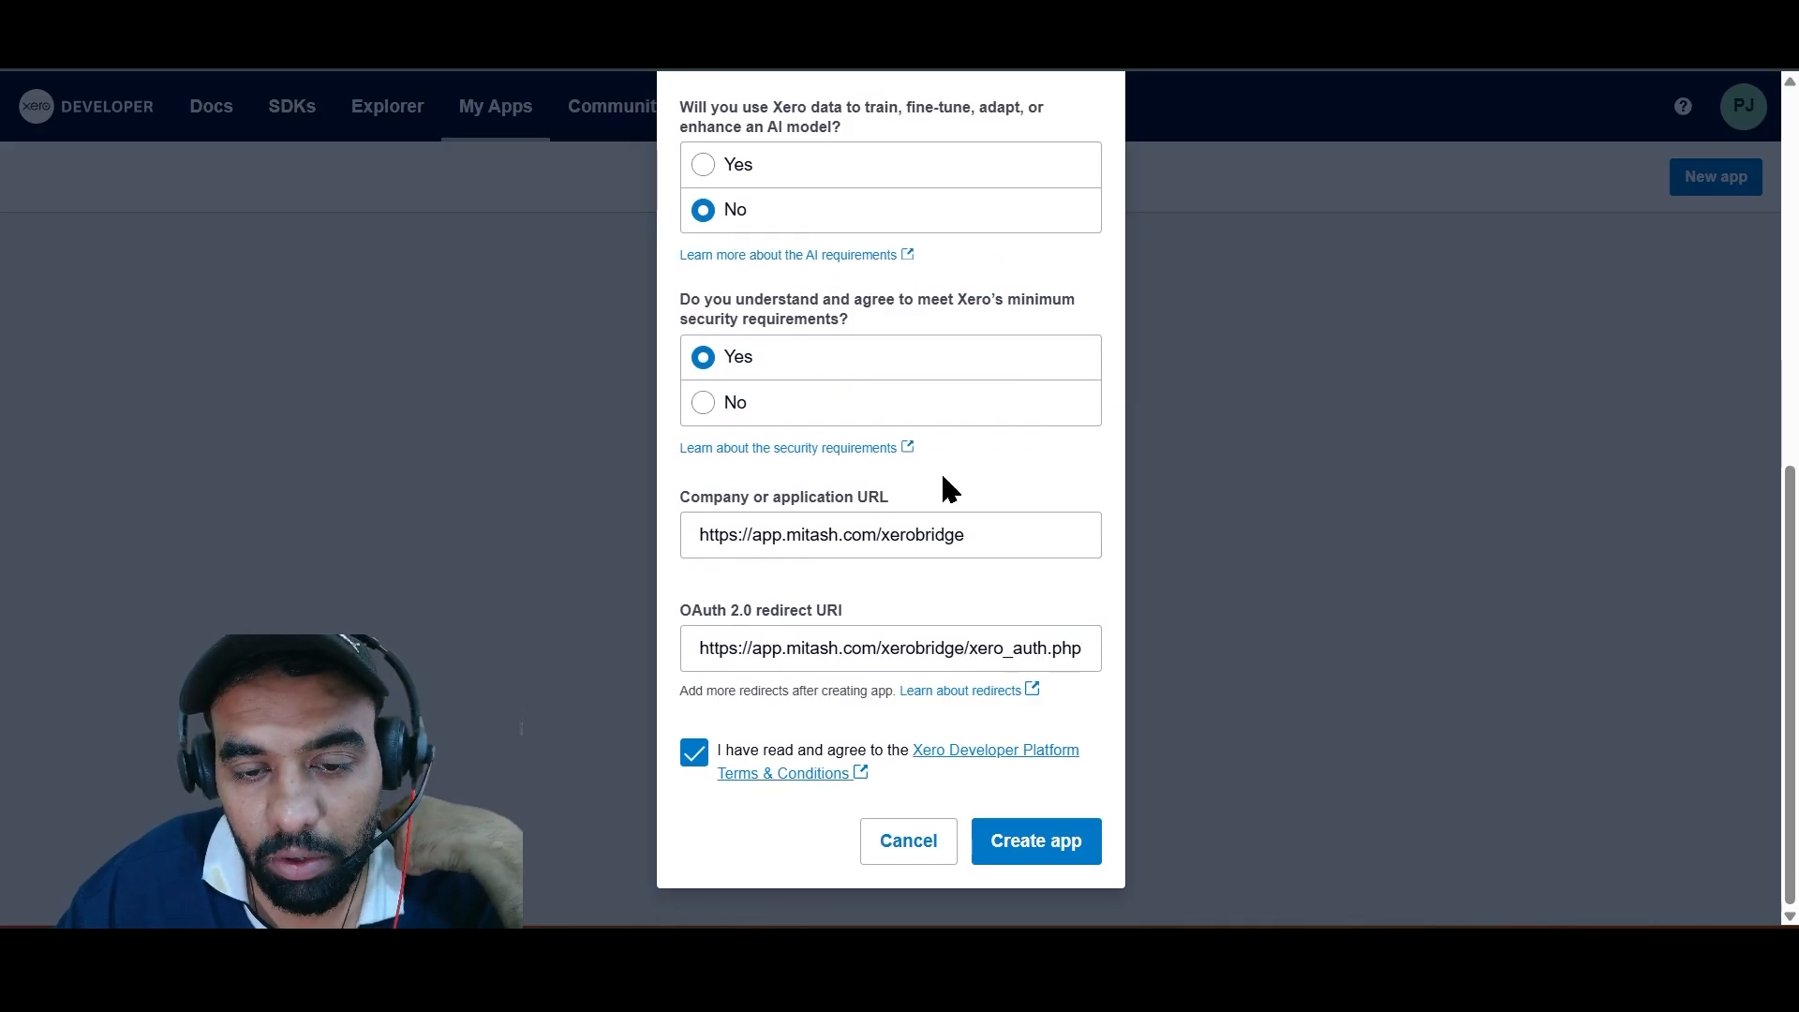
click(1025, 848)
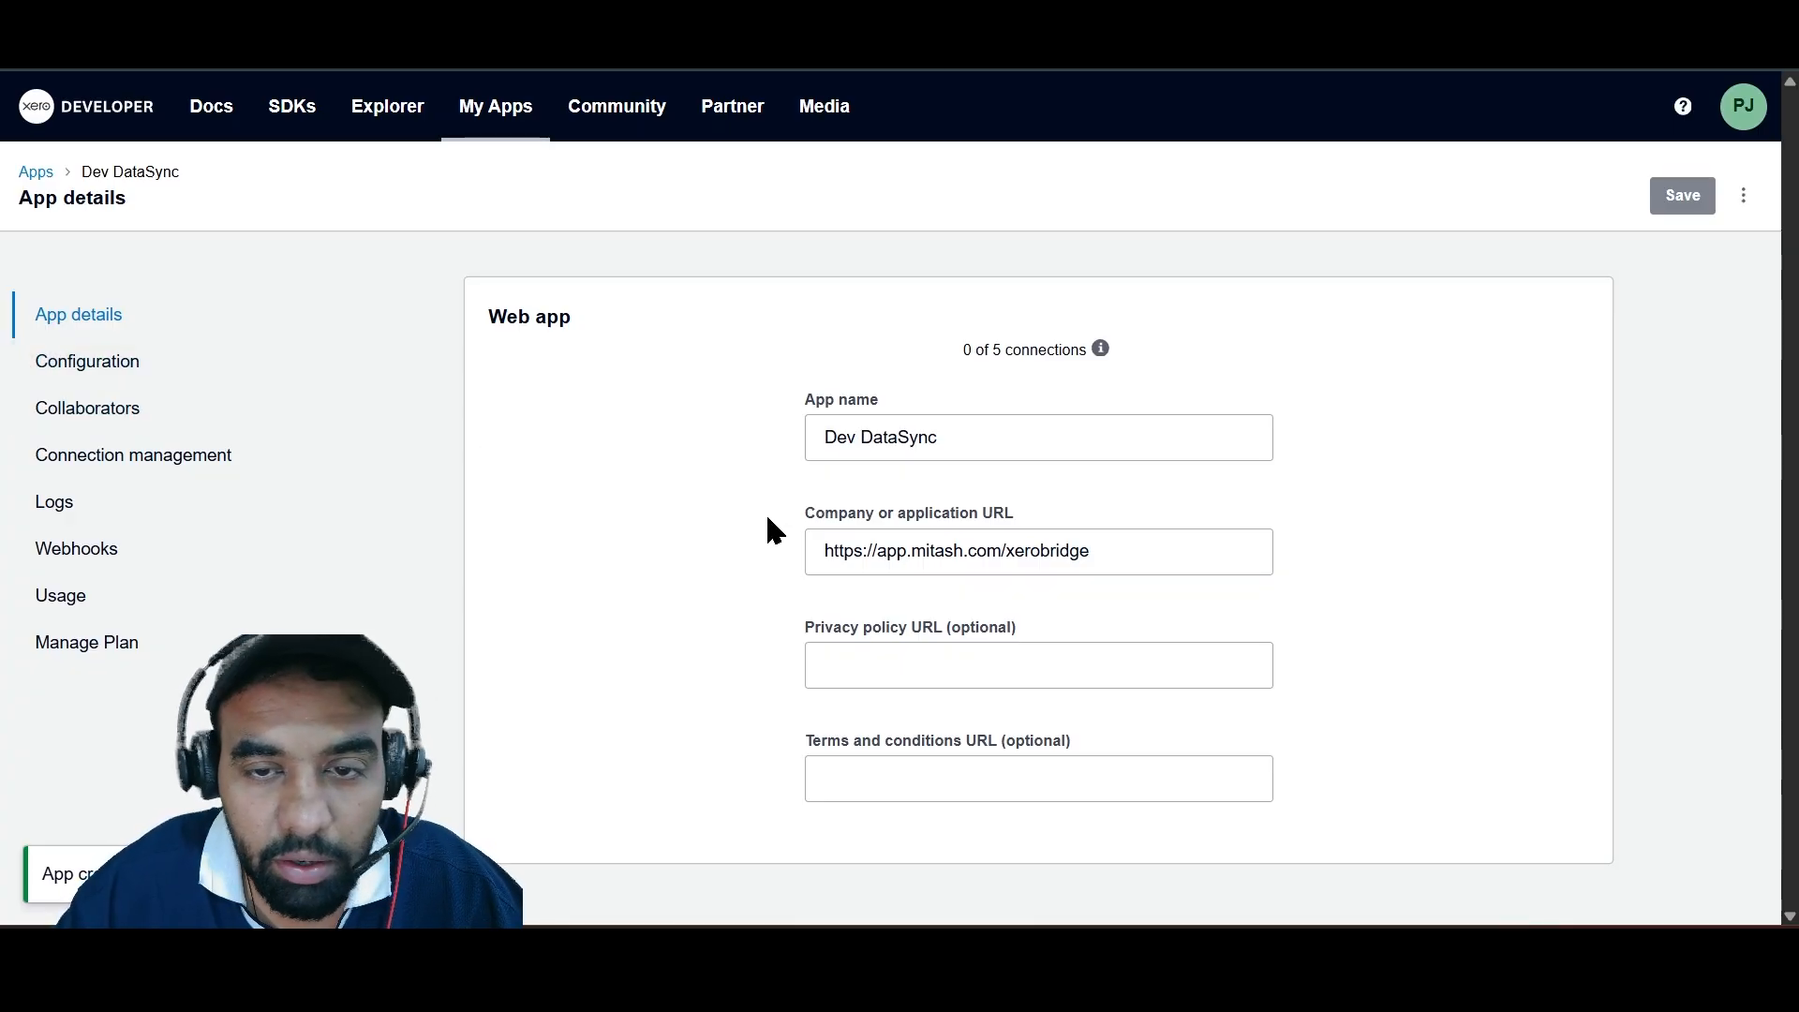
Copy the client id from the Dev DataSync configuration and paste it into the Xero Client ID field in XeroBridge
click(145, 363)
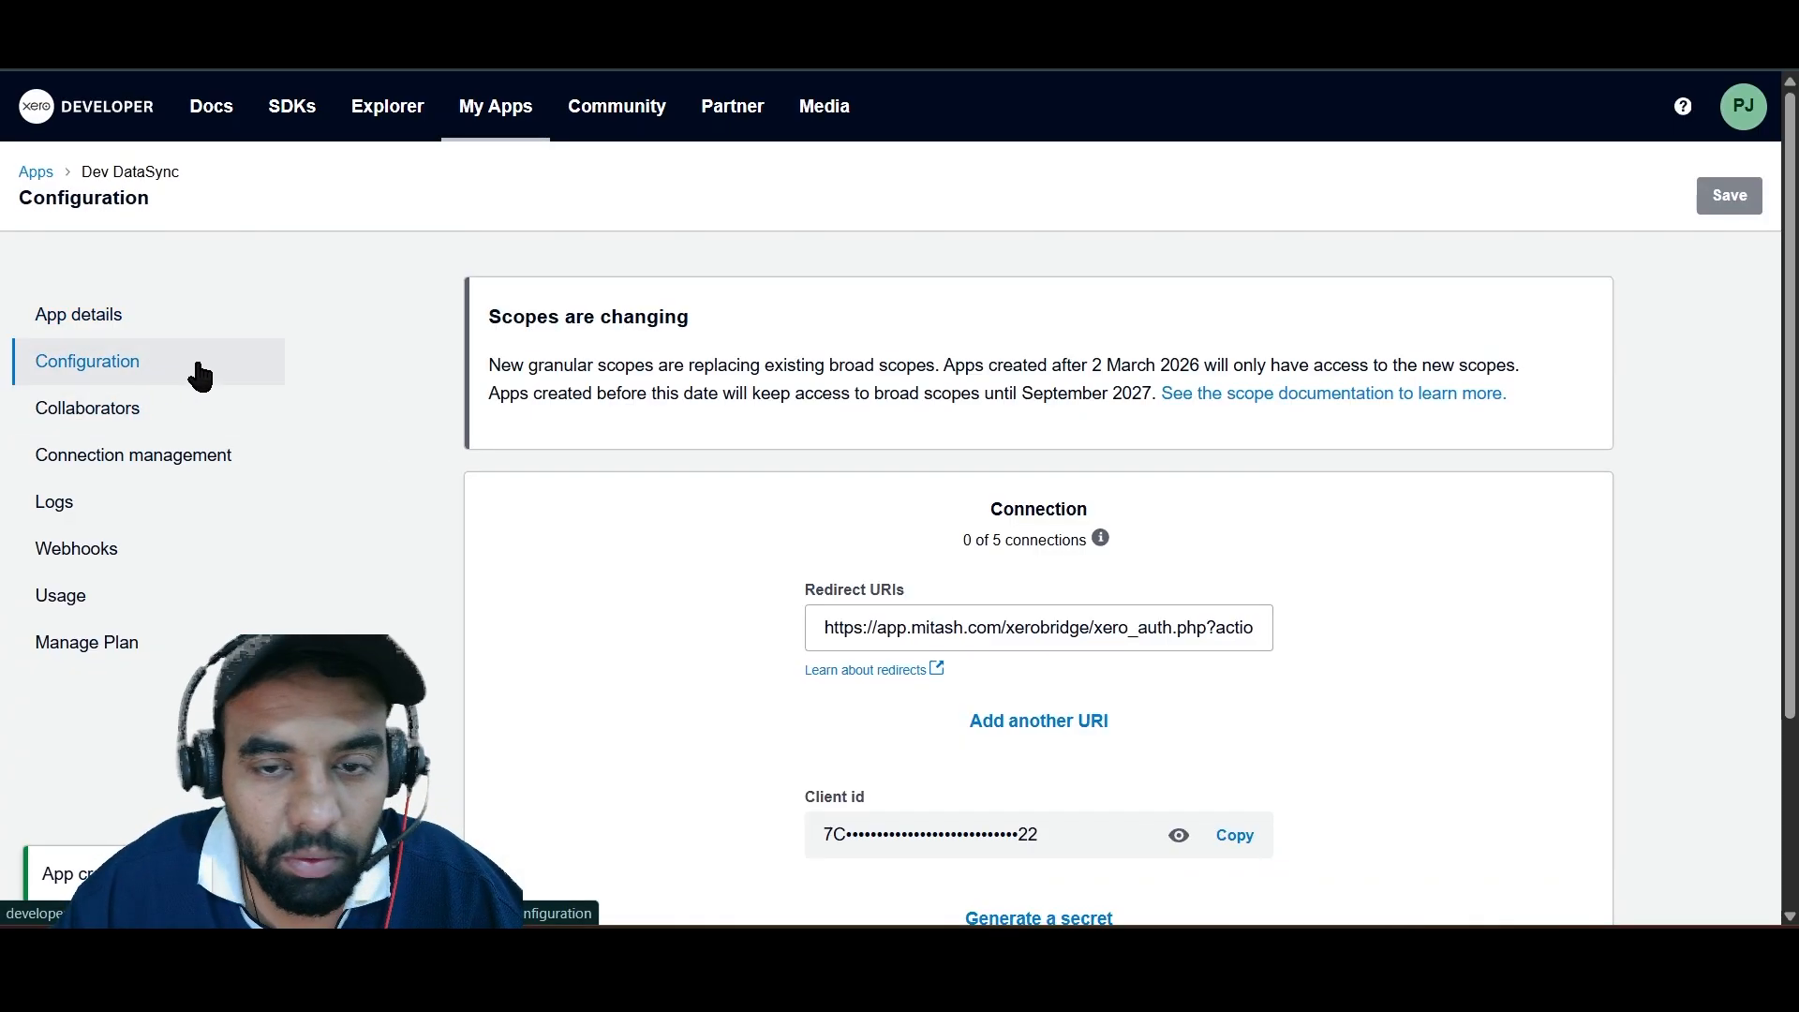
scroll(635, 488, down, 2)
scroll(636, 488, up, 1)
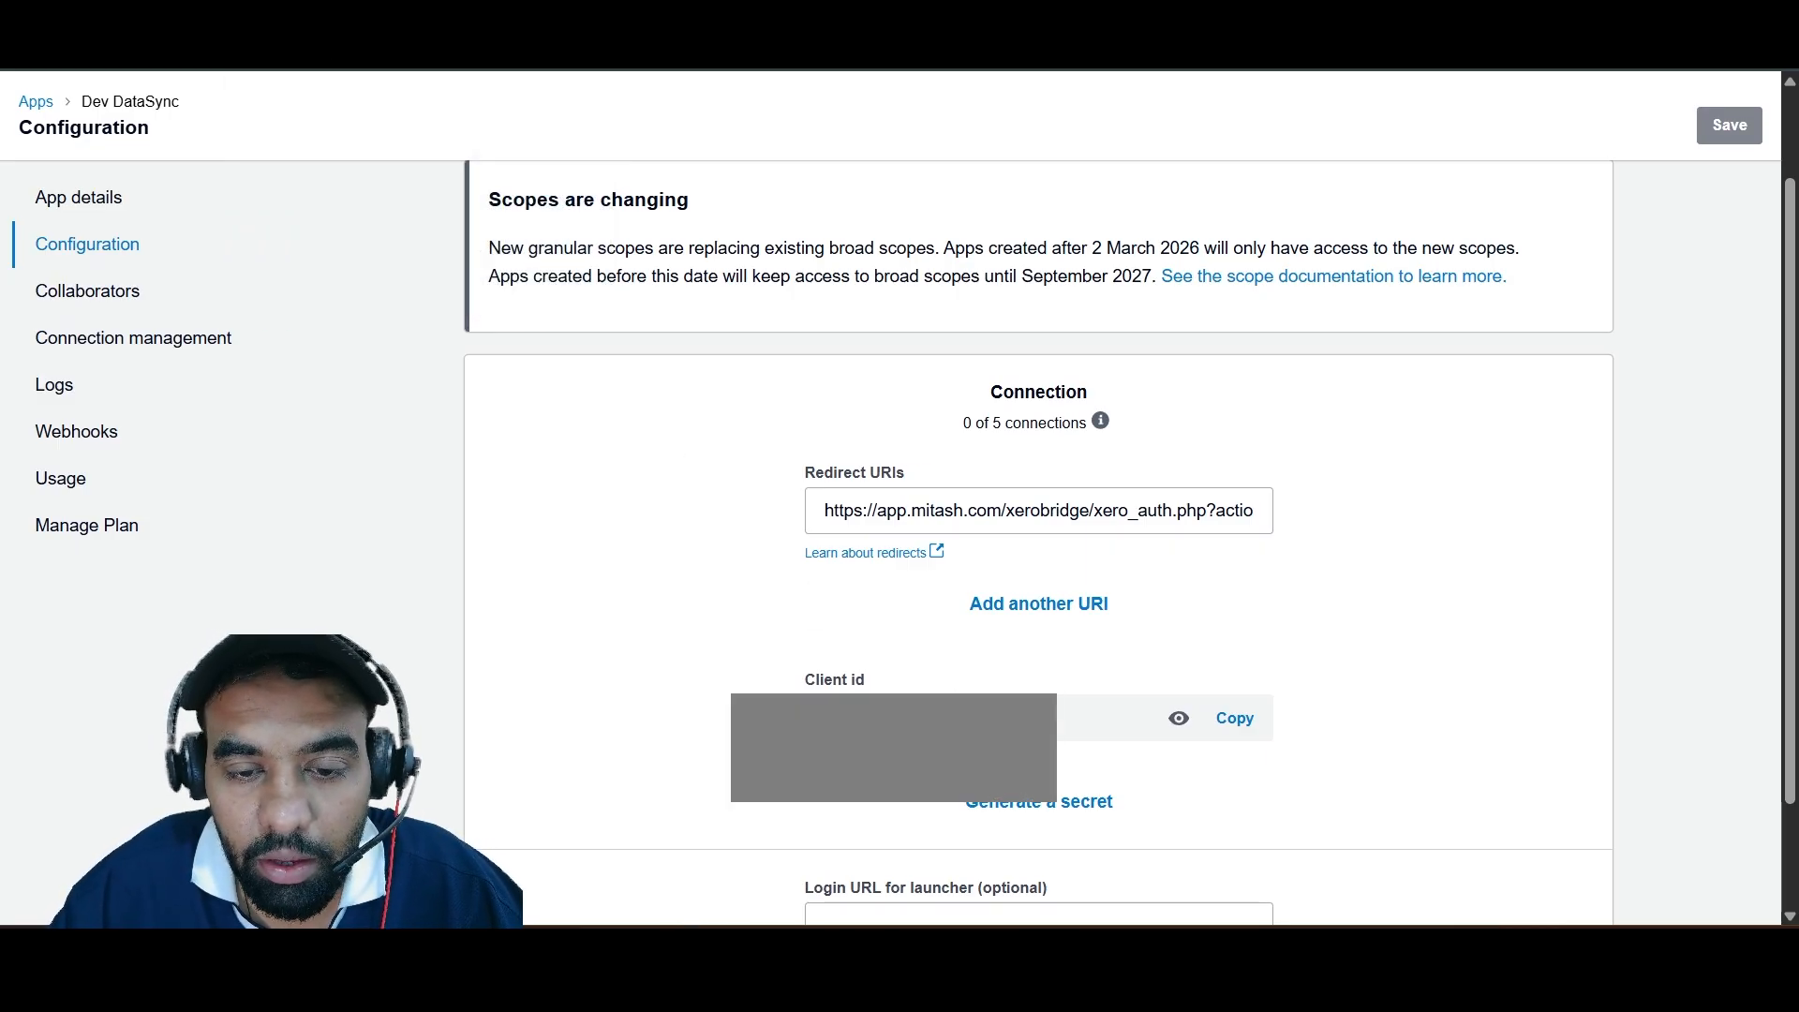
click(1228, 726)
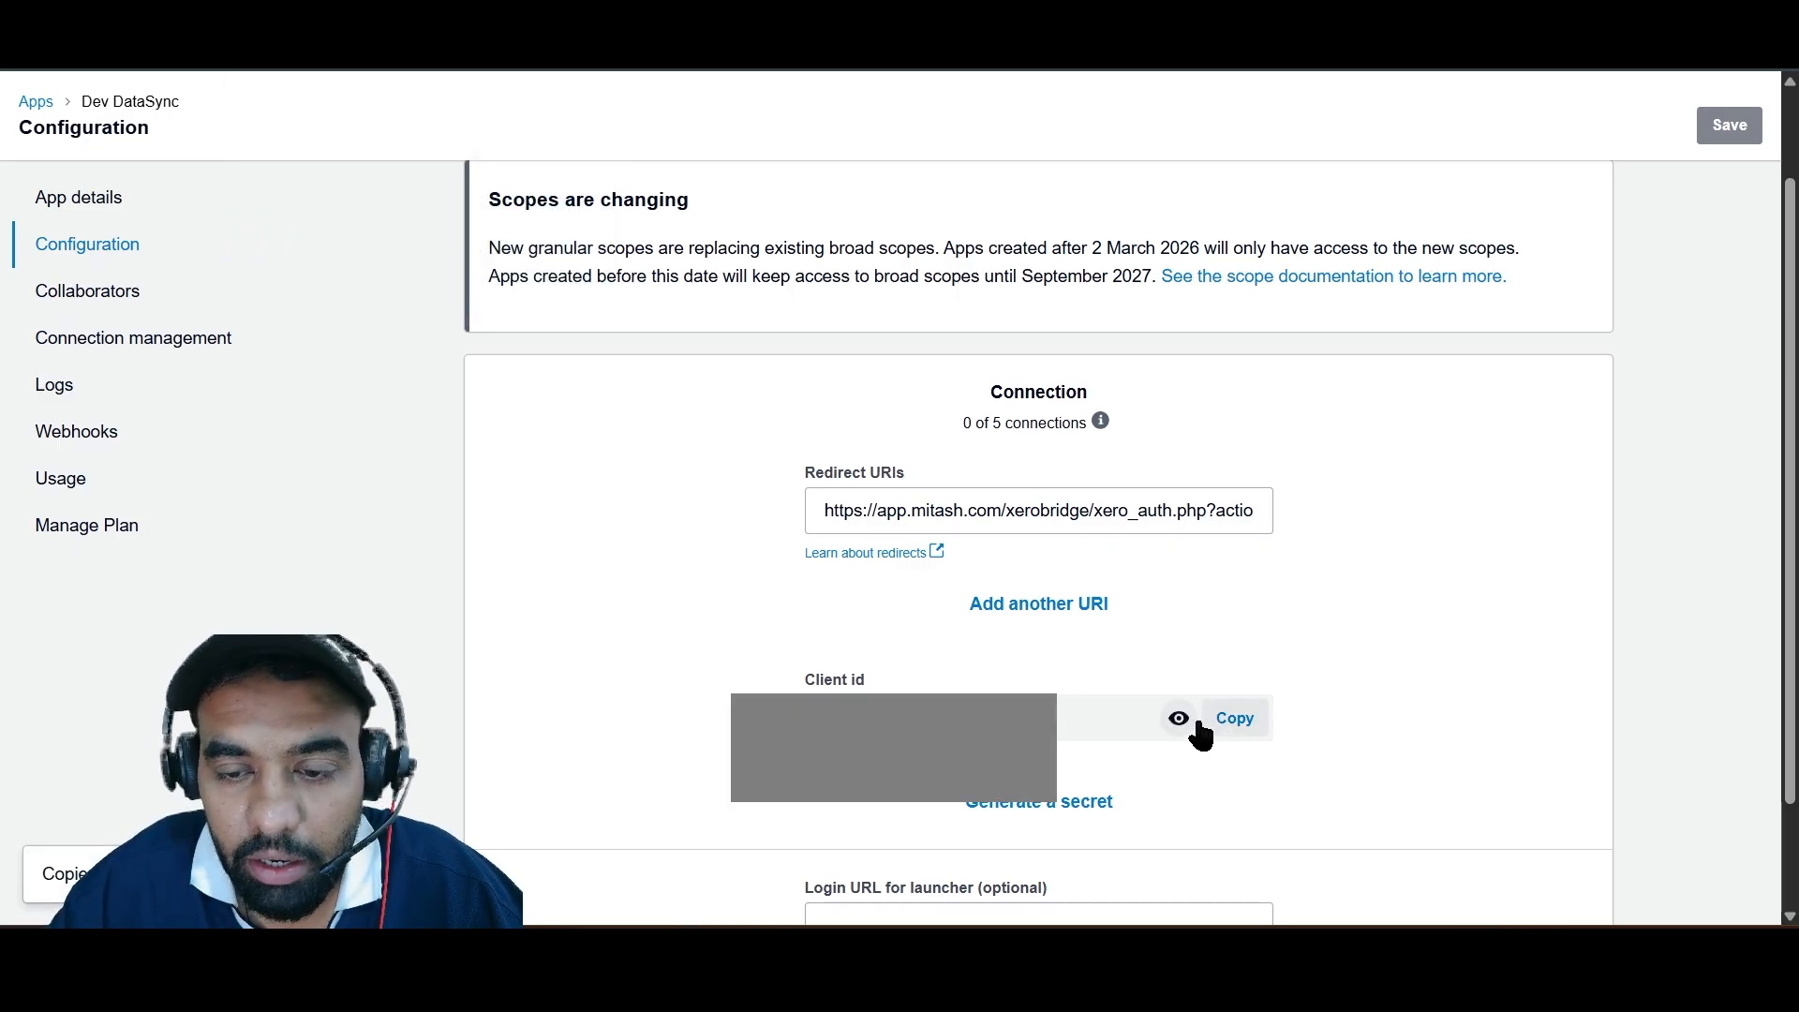
click(571, 19)
scroll(812, 457, down, 5)
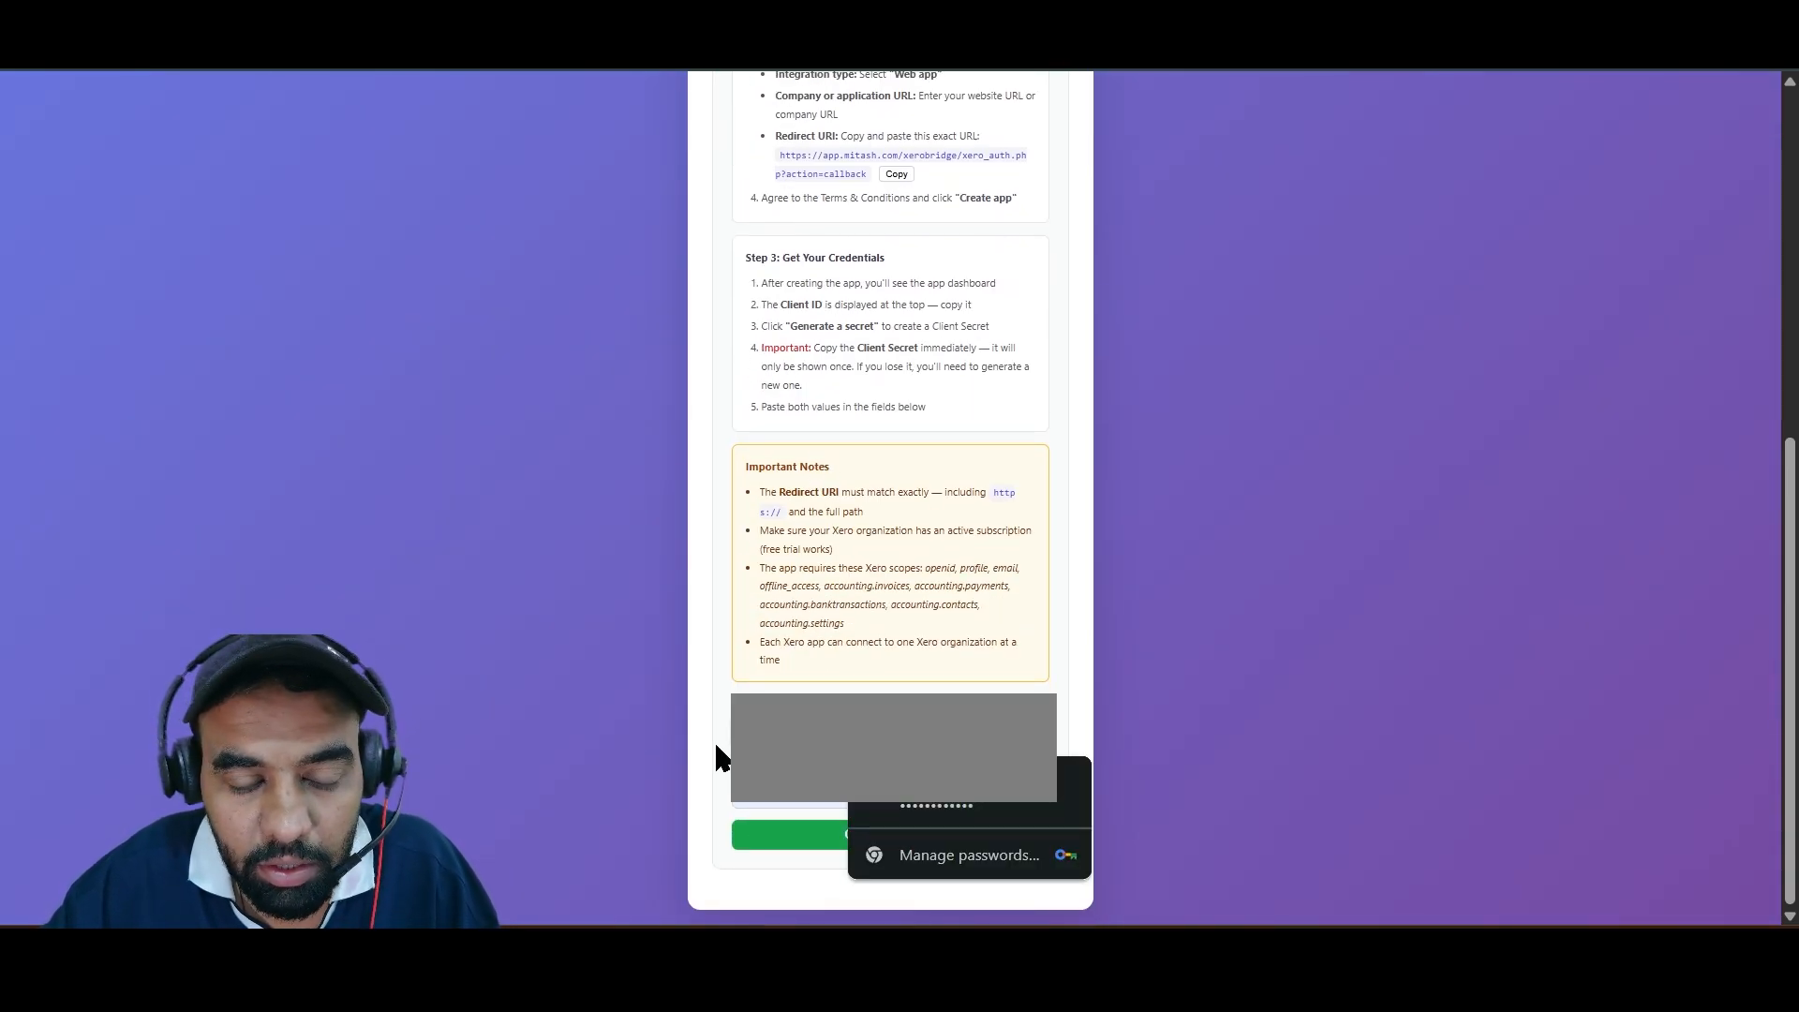
key(ctrl+v)
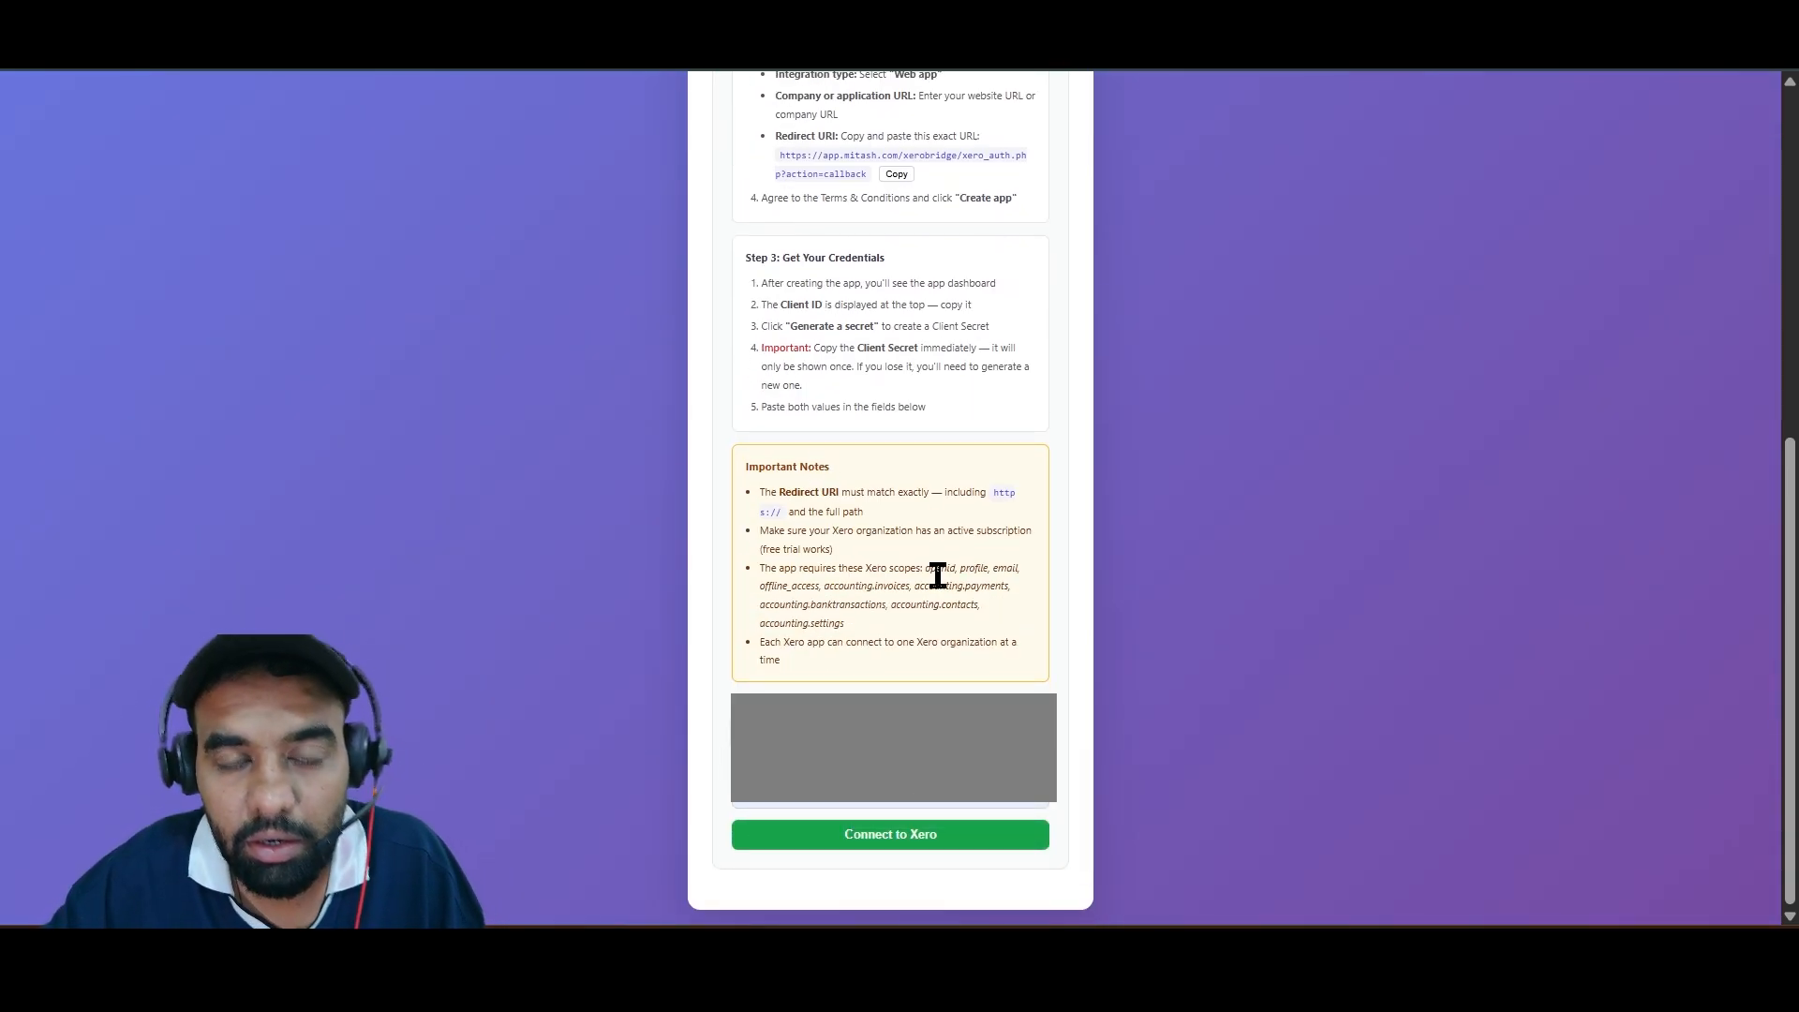
Generate a client secret for Dev DataSync, copy it and paste it into the Xero Client Secret field in XeroBridge
drag(838, 792, 734, 781)
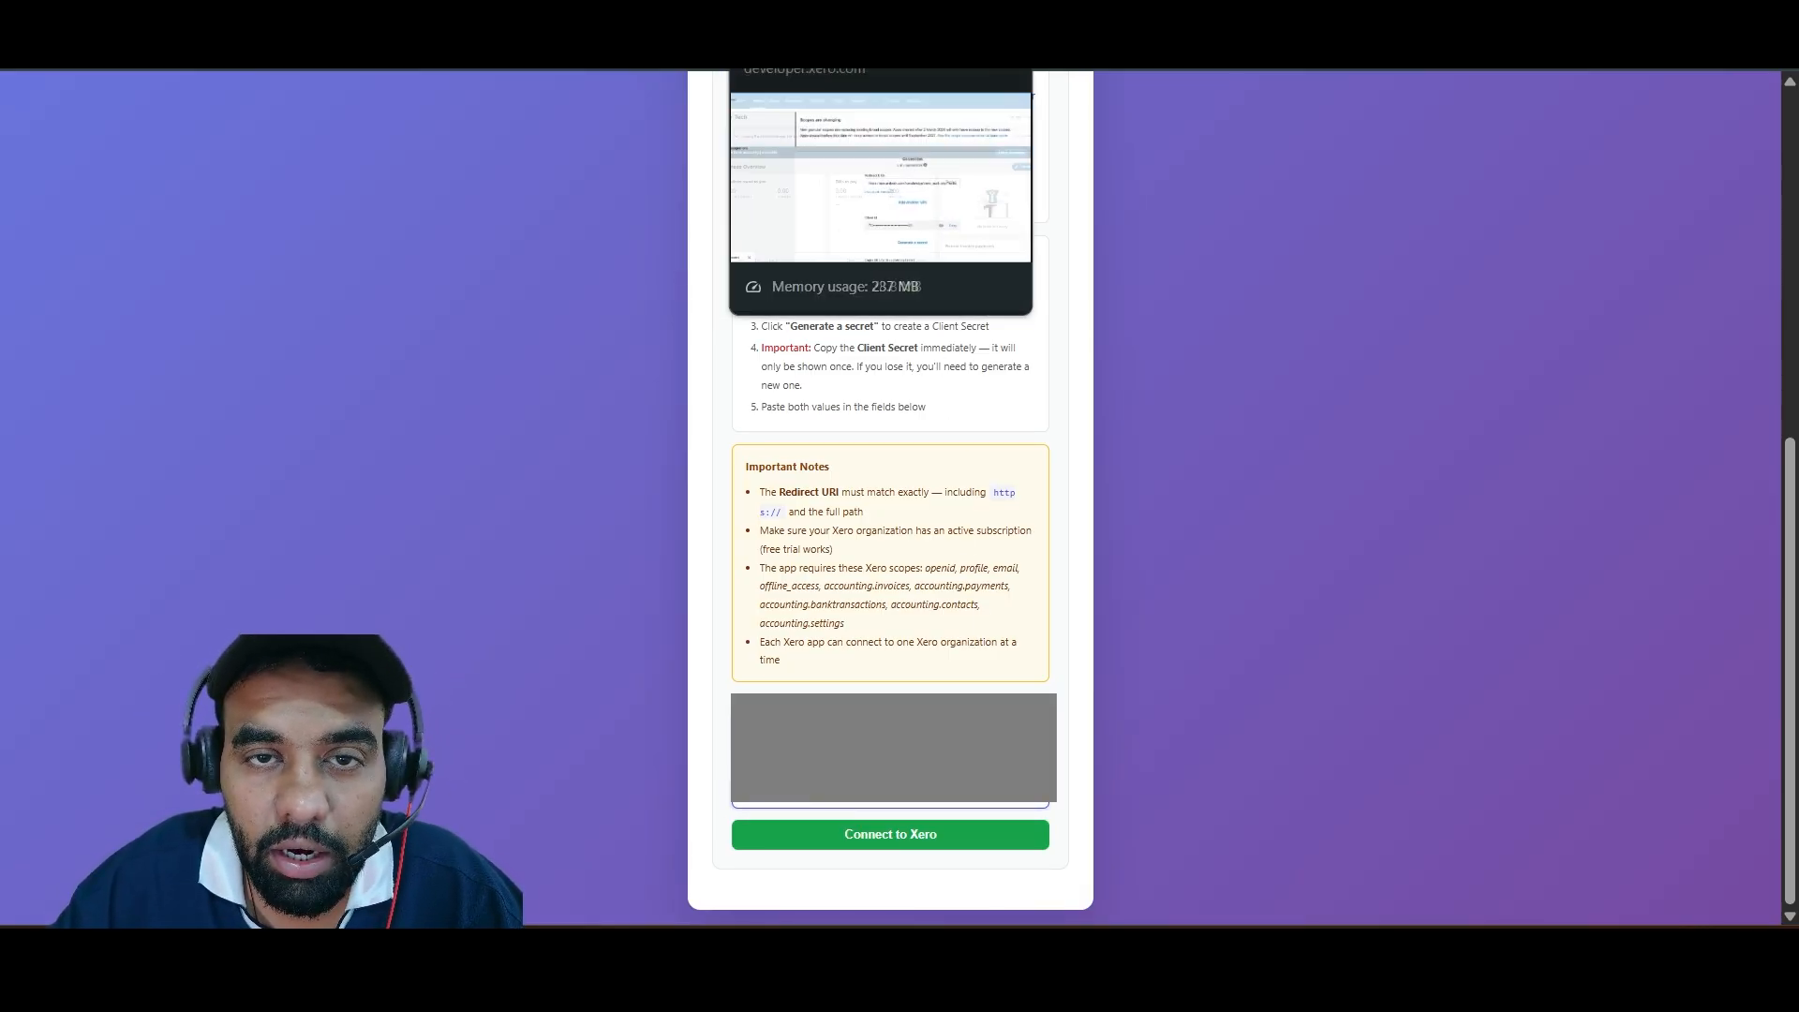
key(ctrl+Tab)
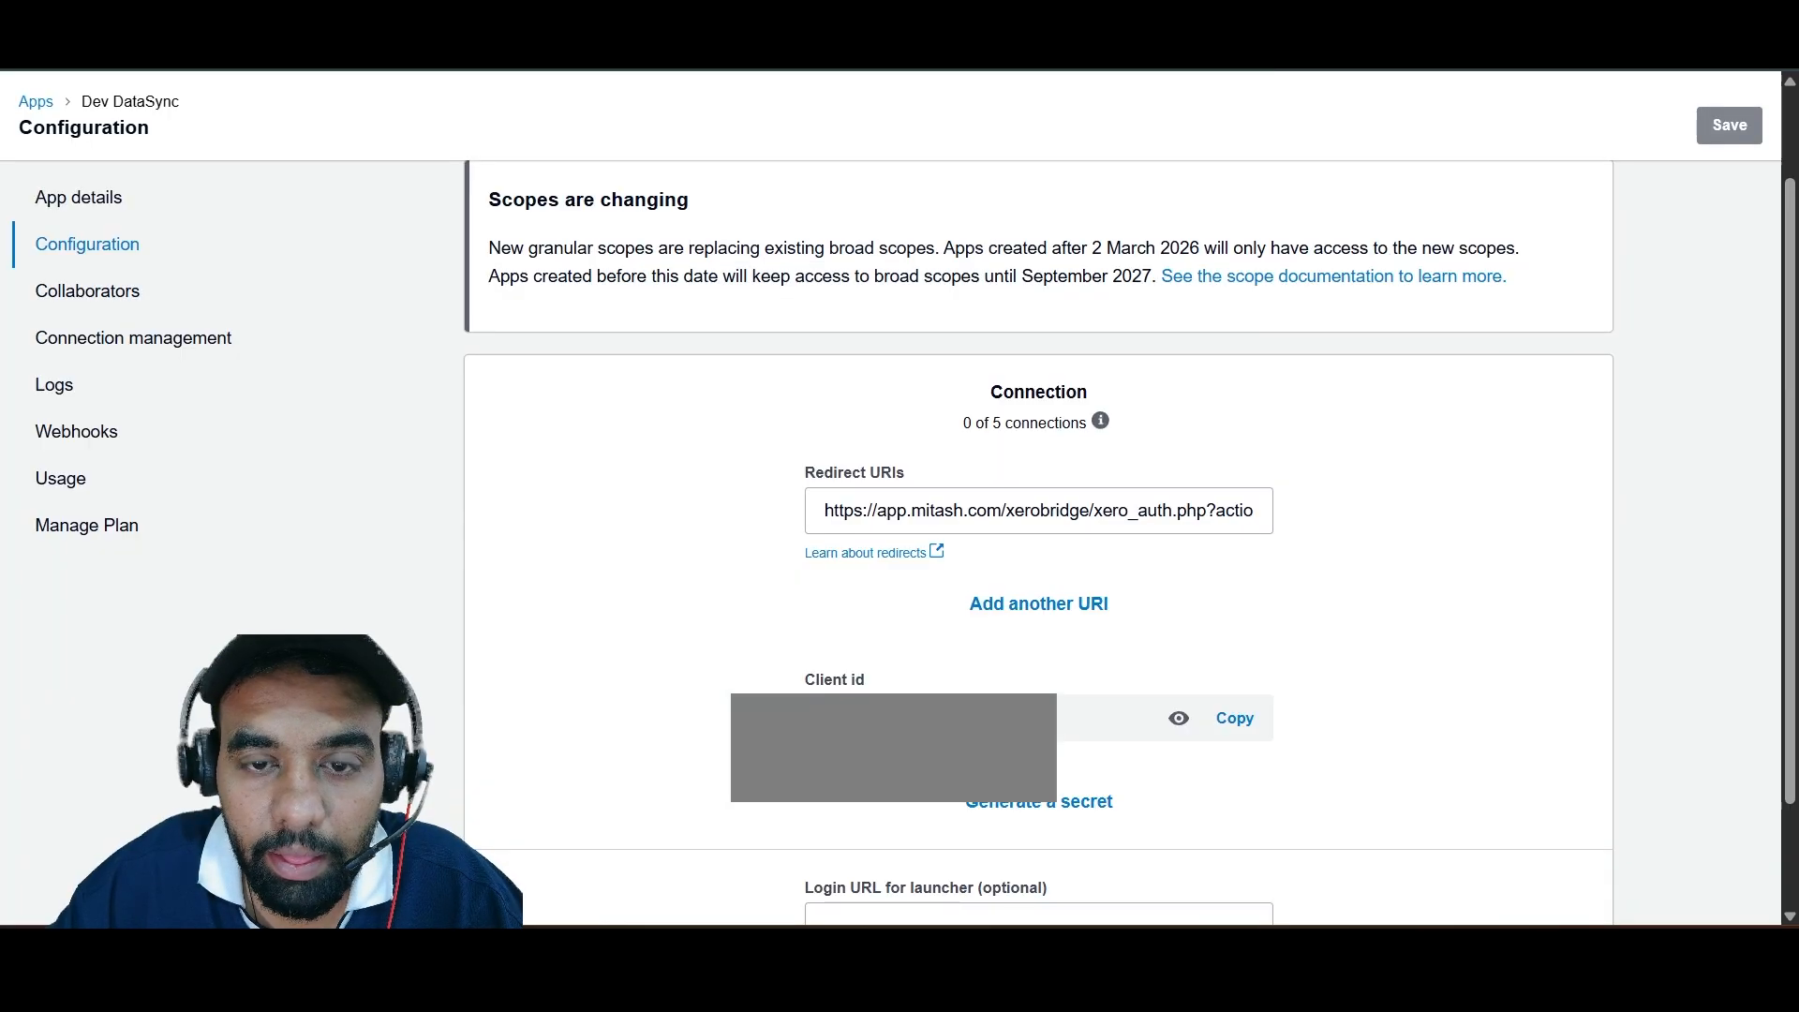
scroll(1270, 429, down, 2)
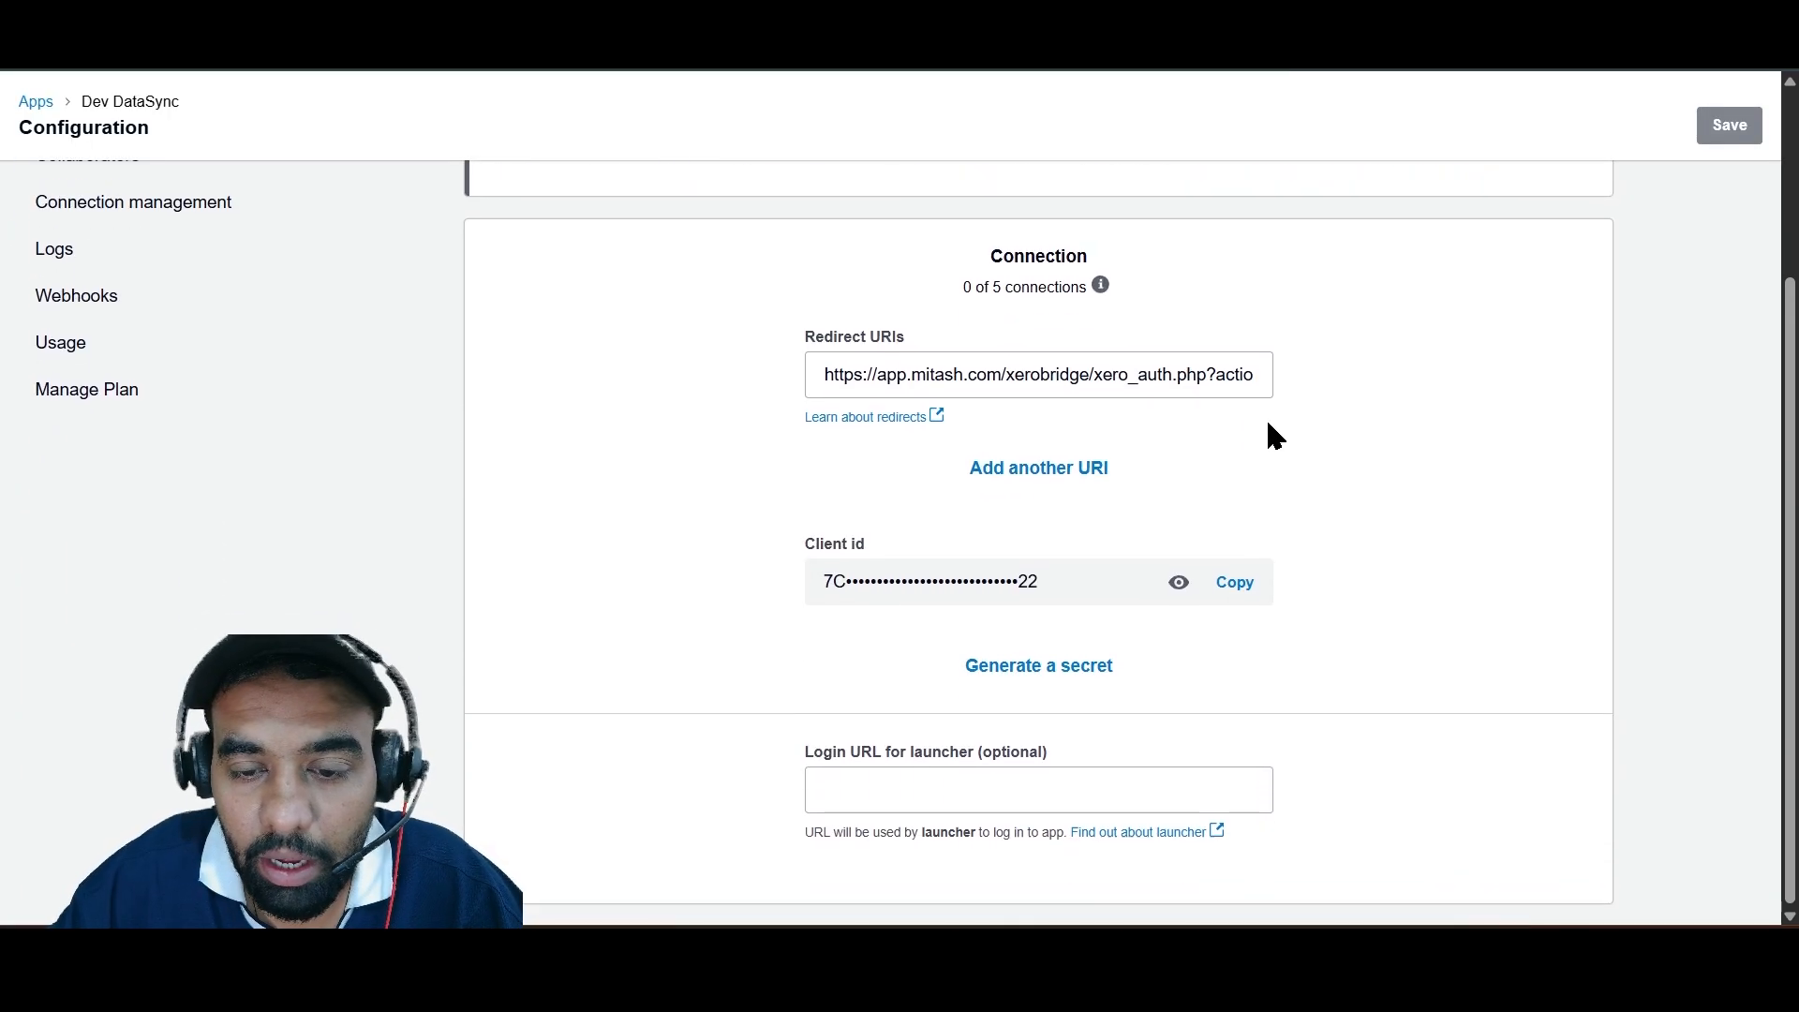
click(1040, 667)
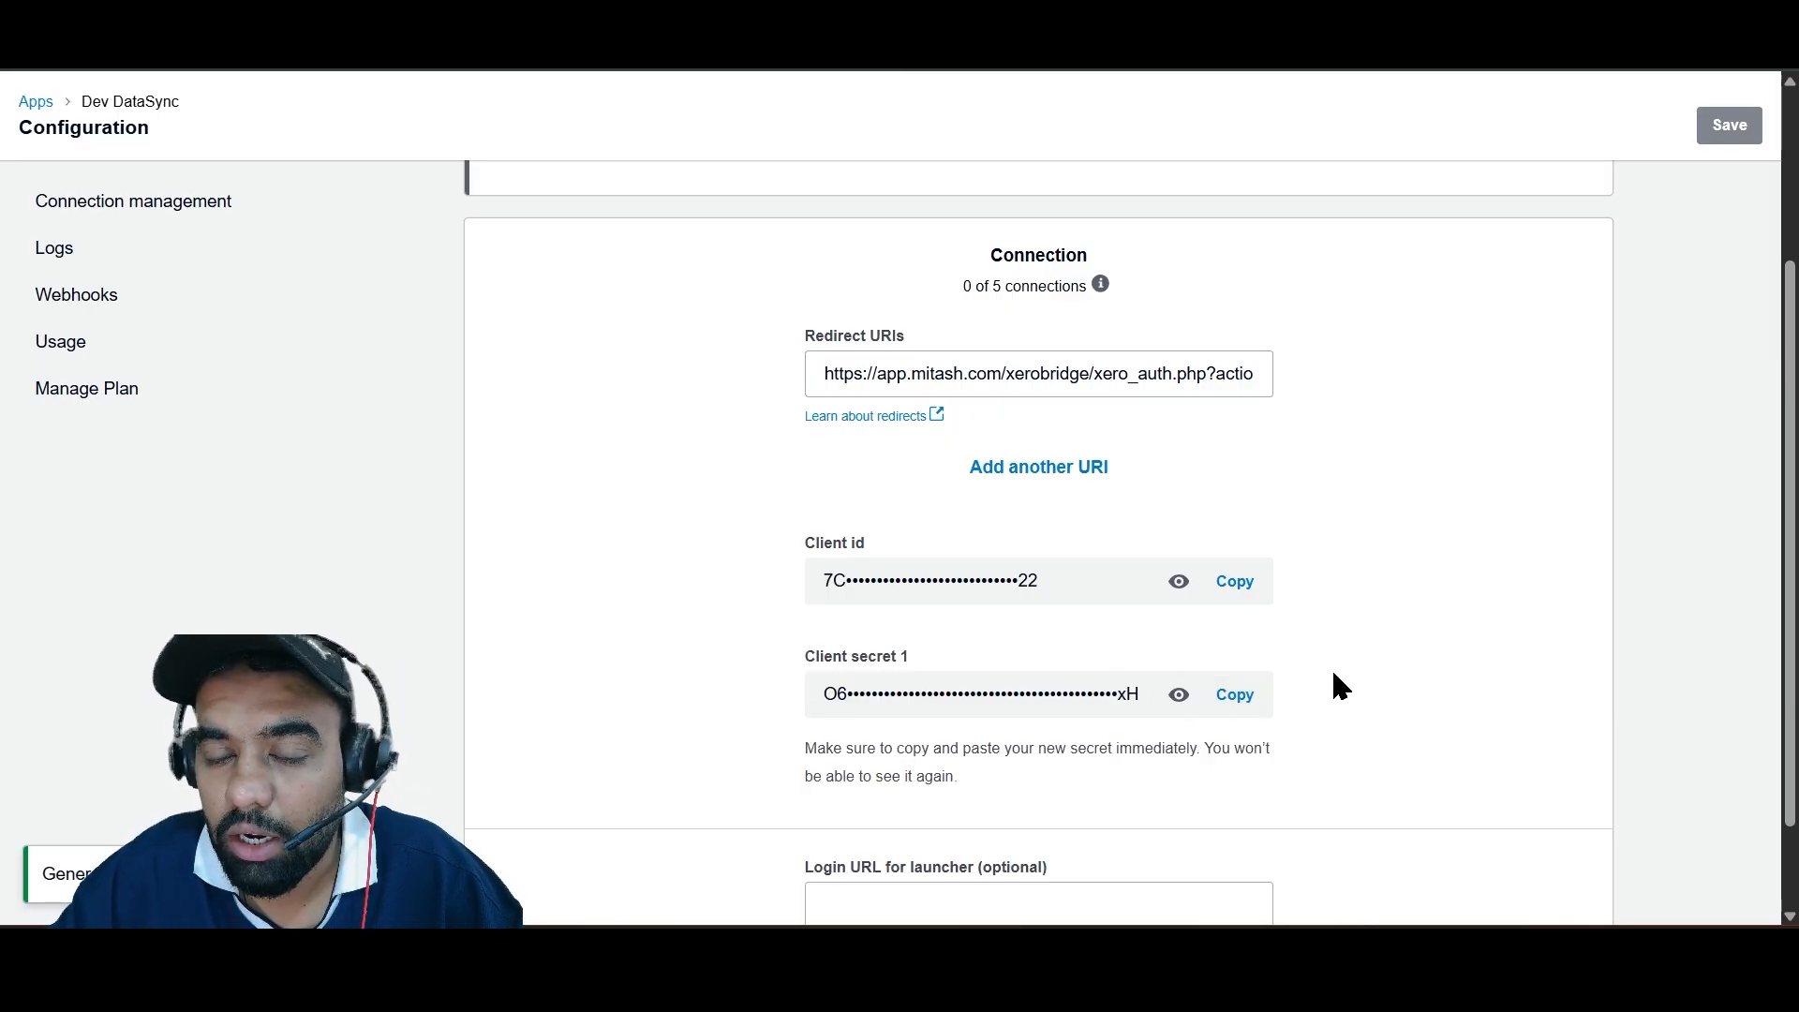
click(1235, 695)
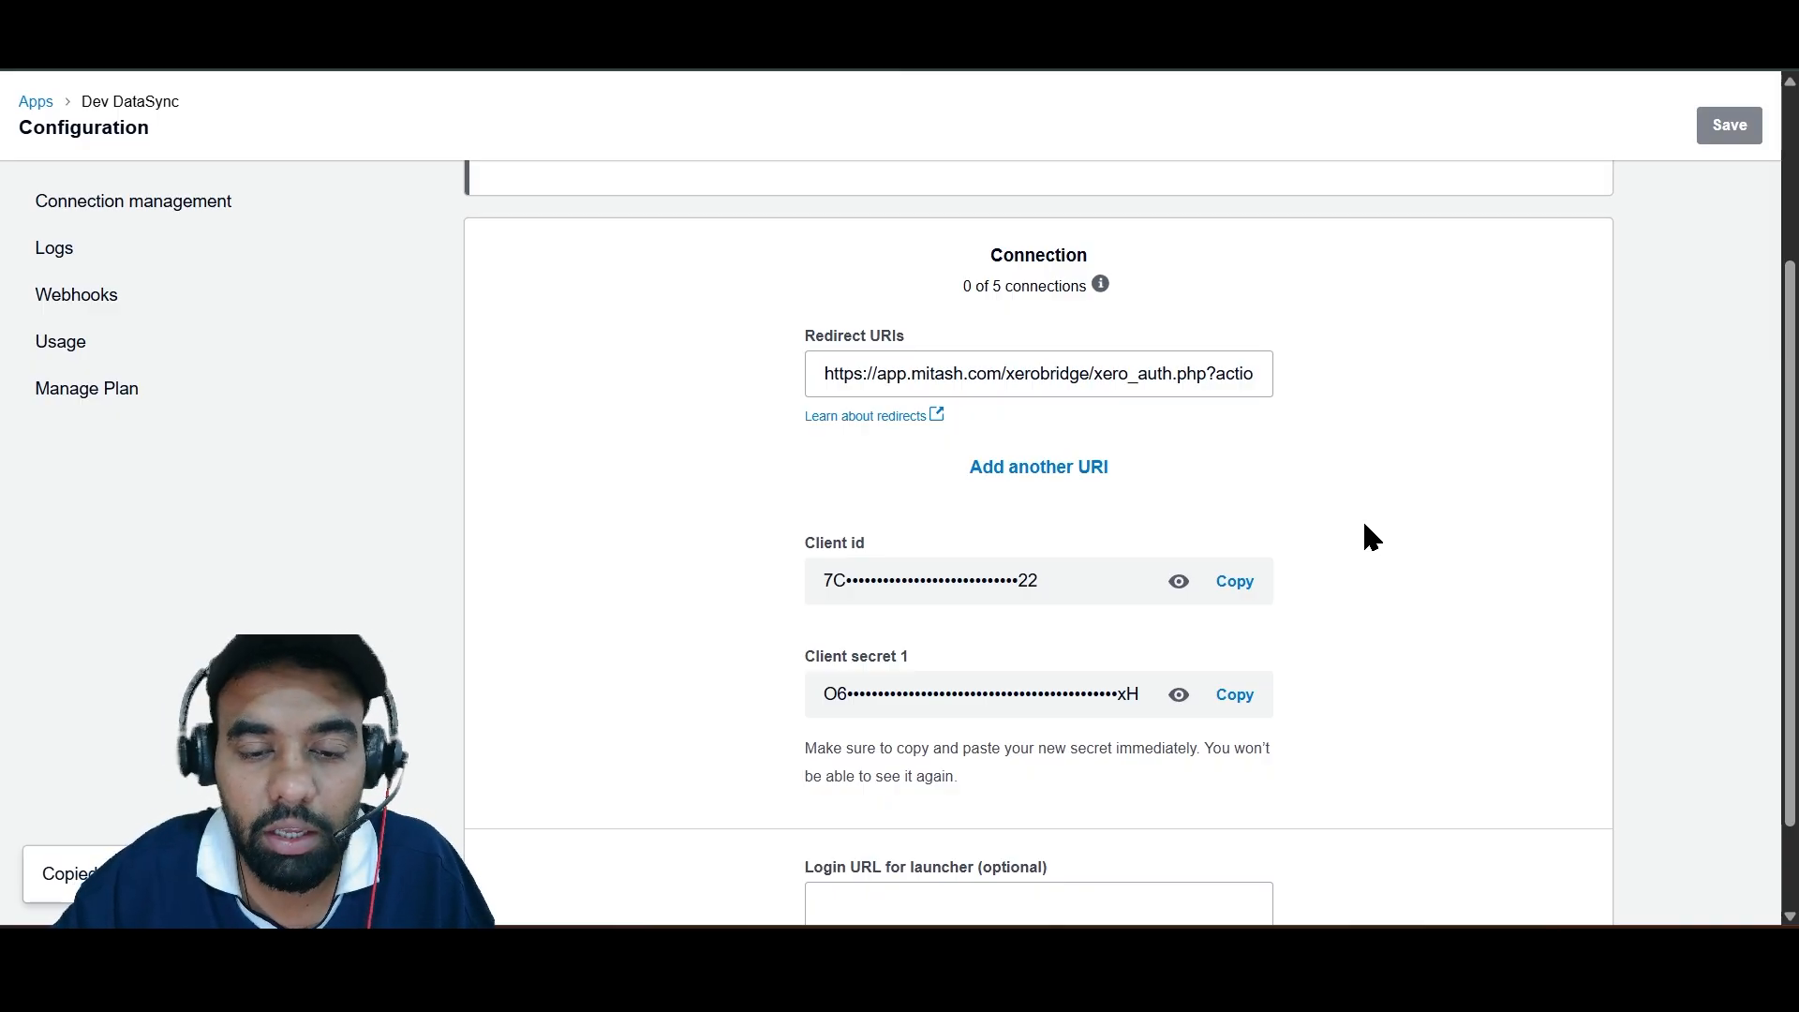
scroll(1366, 526, down, 1)
scroll(1366, 526, up, 2)
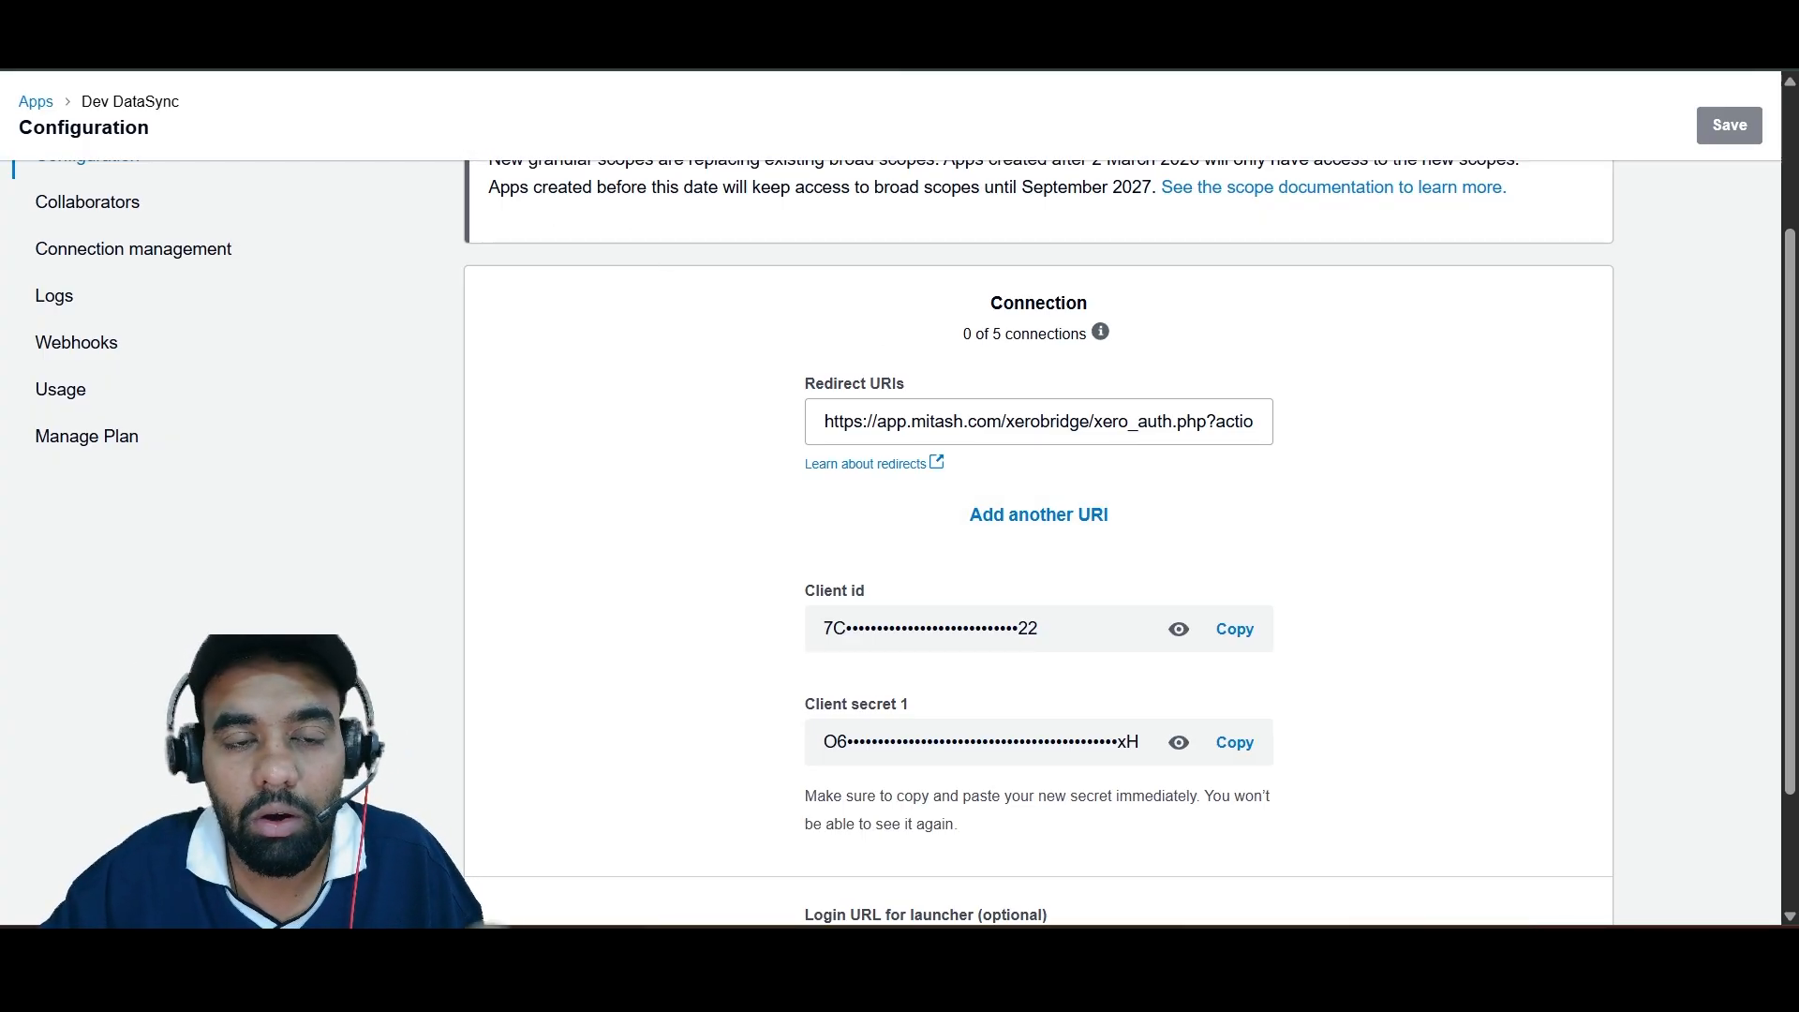
click(328, 19)
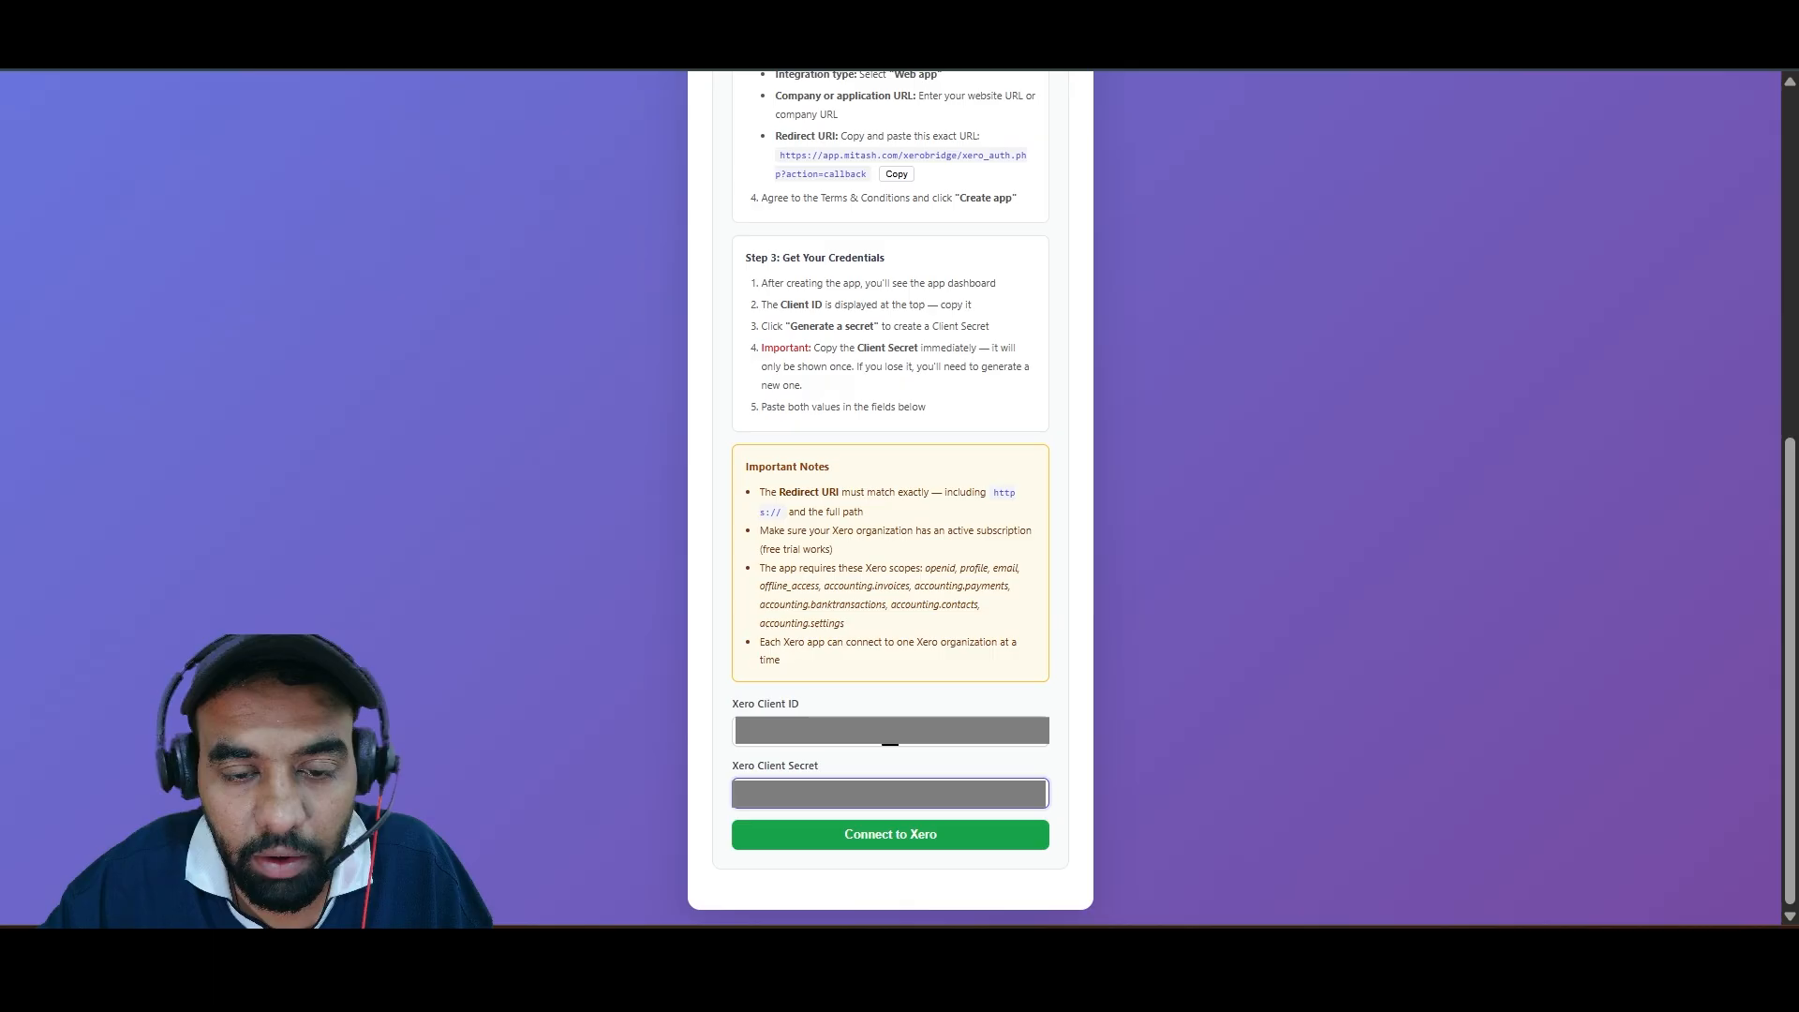
Connect XeroBridge to Xero without saving the password in the browser, and allow Dev DataSync access to the organisation data
click(995, 841)
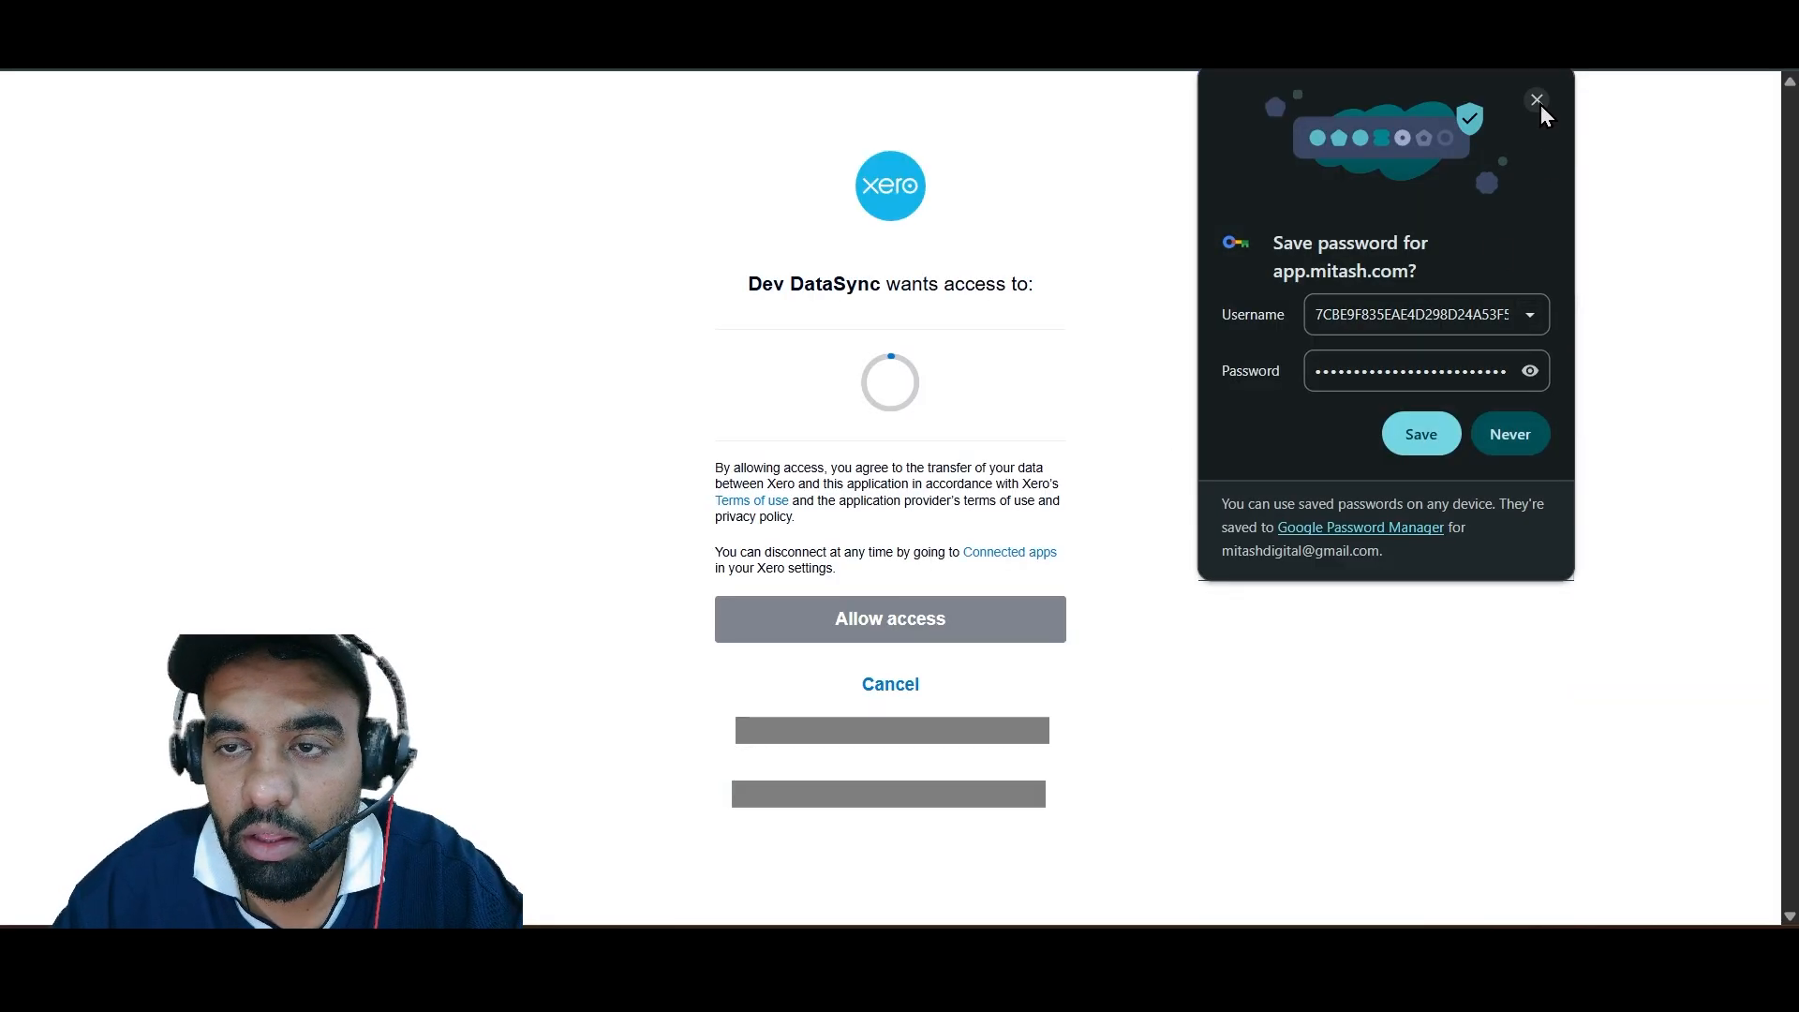
click(1537, 100)
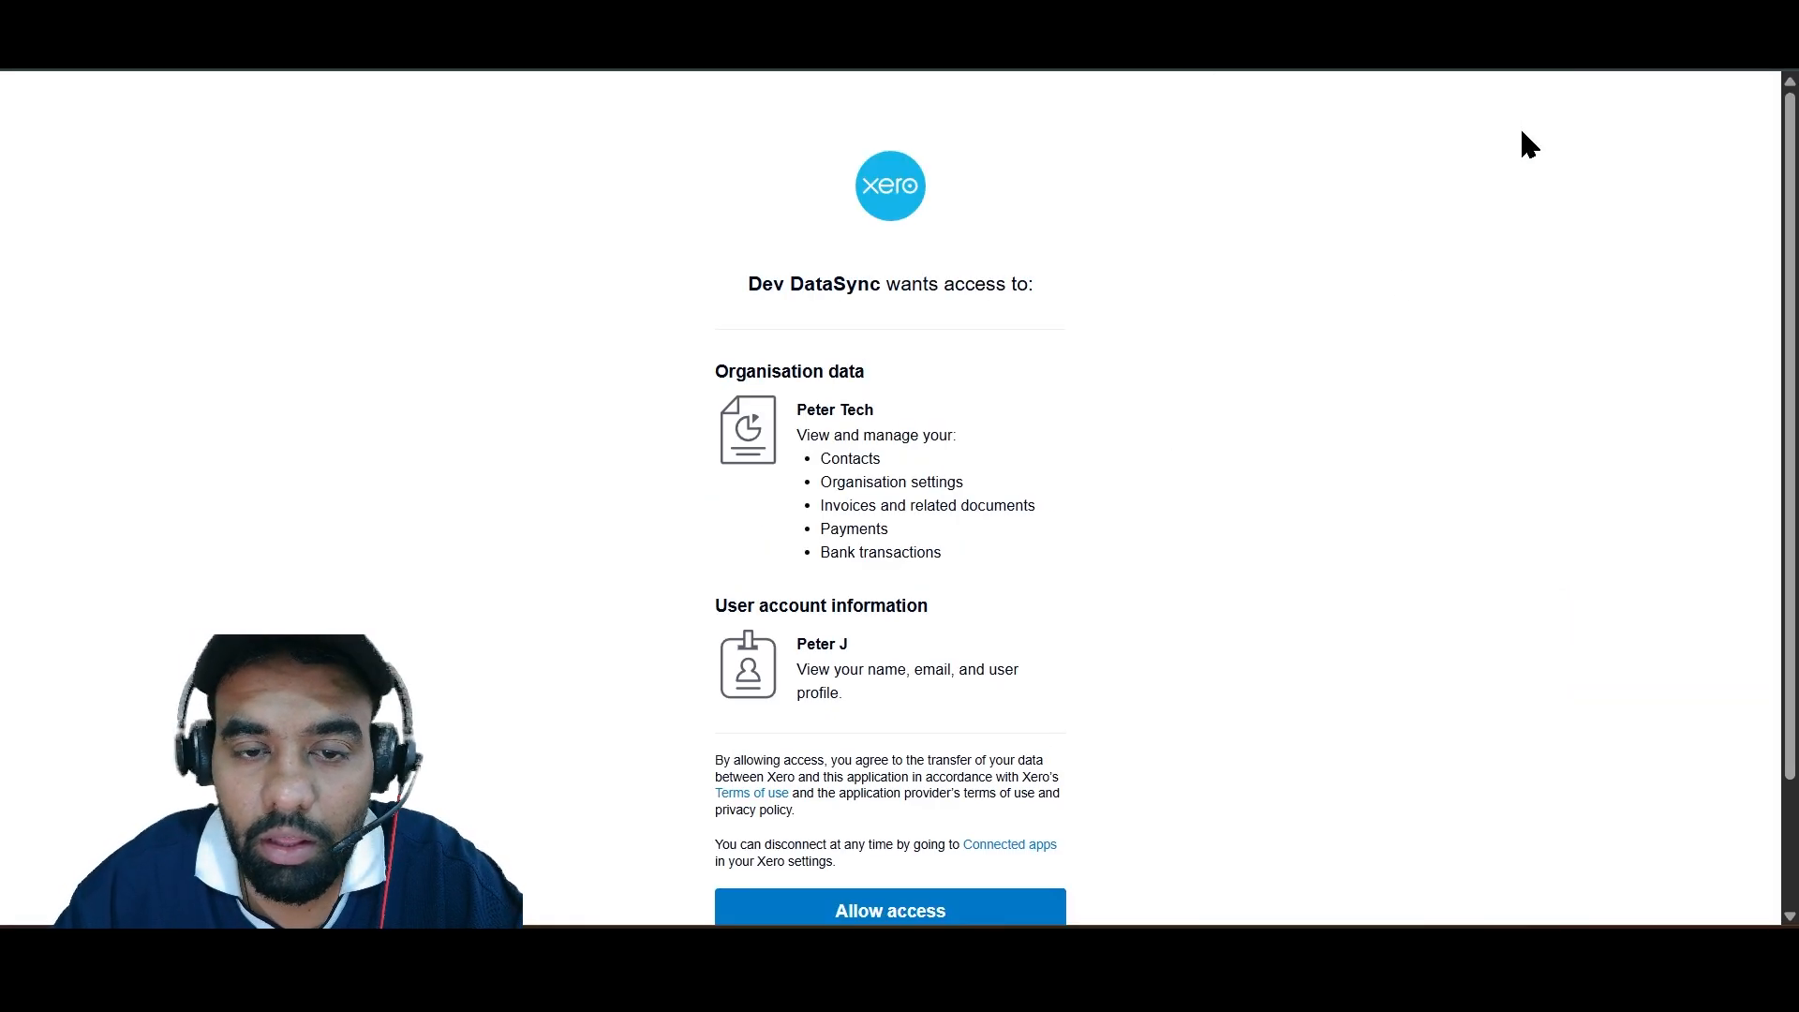
scroll(881, 522, down, 2)
scroll(991, 384, up, 2)
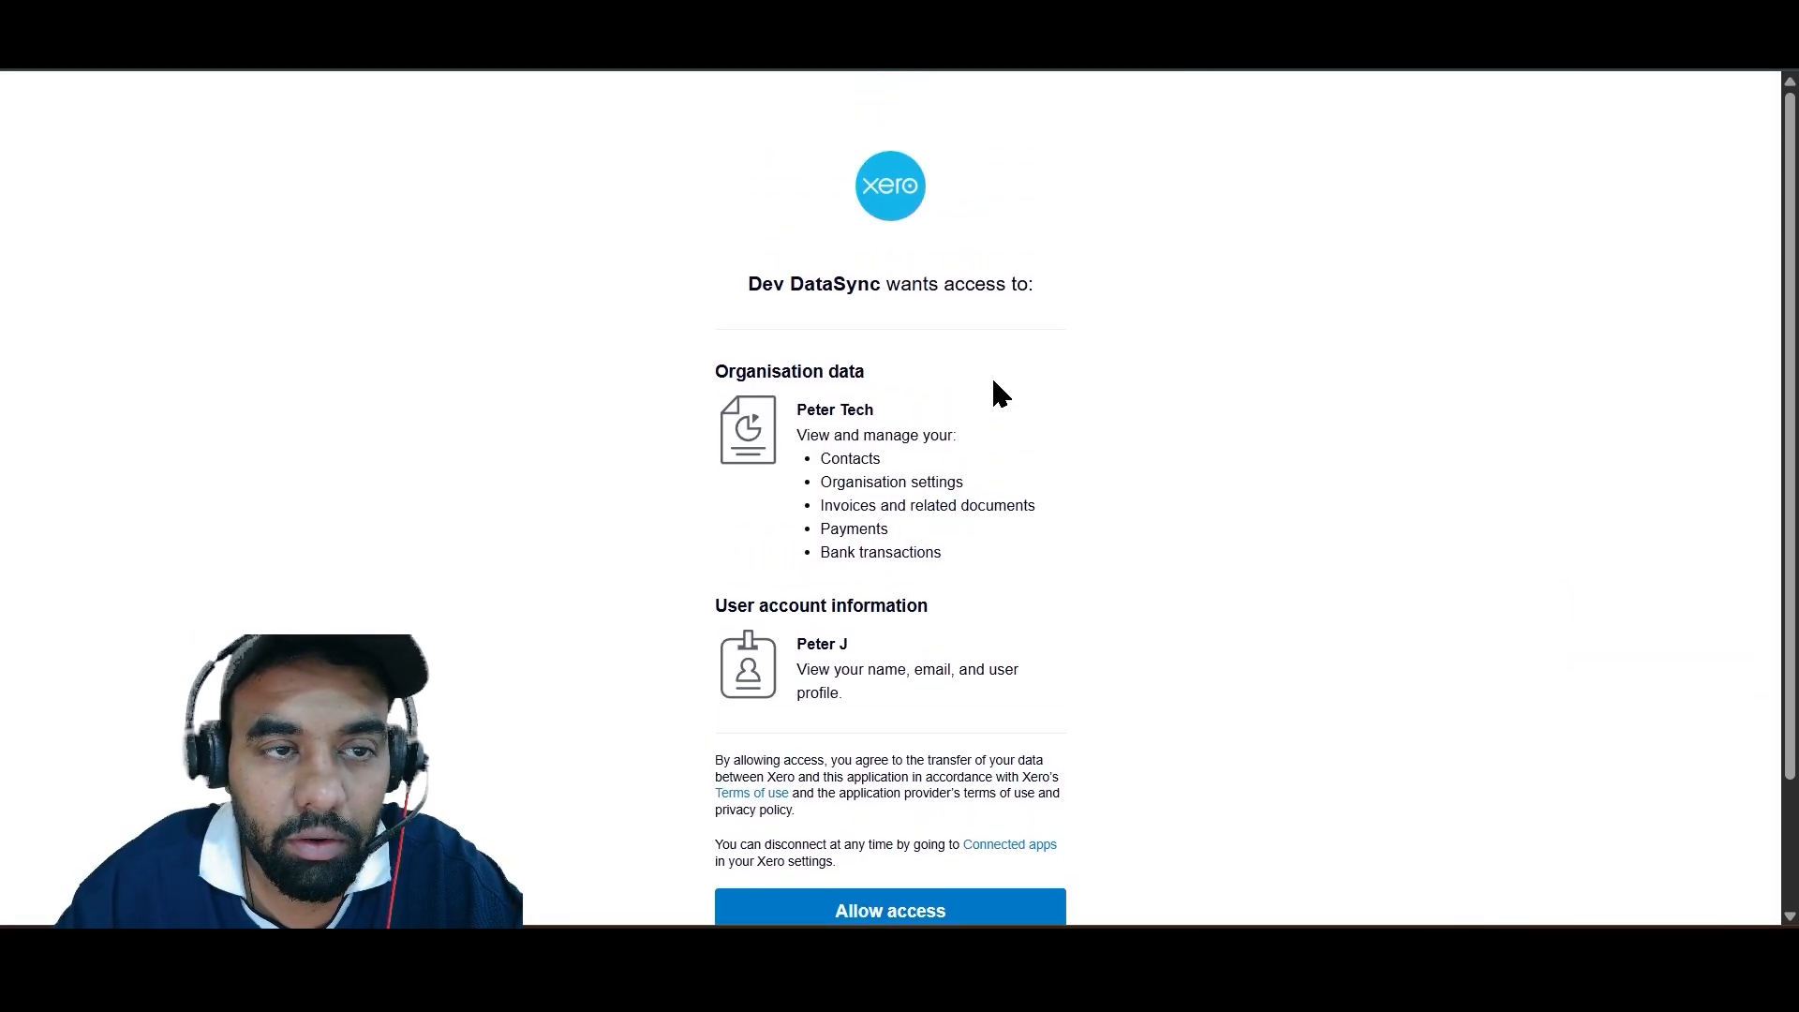
scroll(991, 385, down, 2)
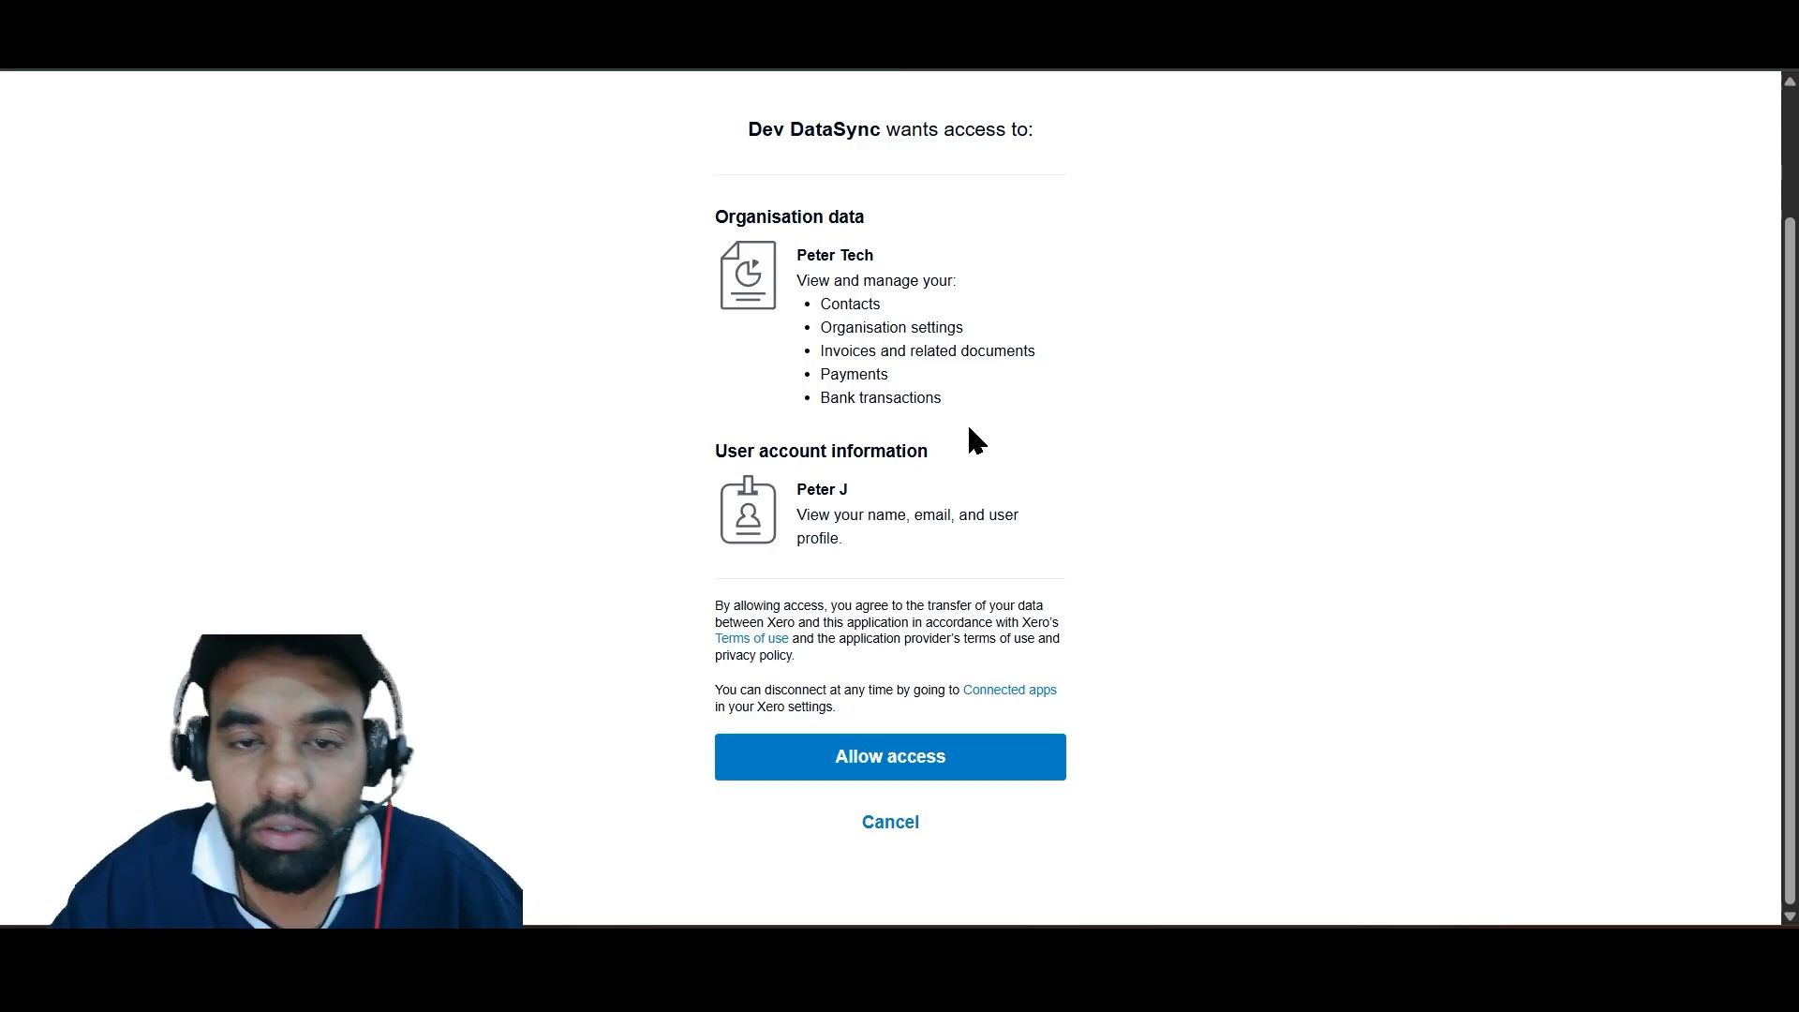
scroll(972, 431, up, 2)
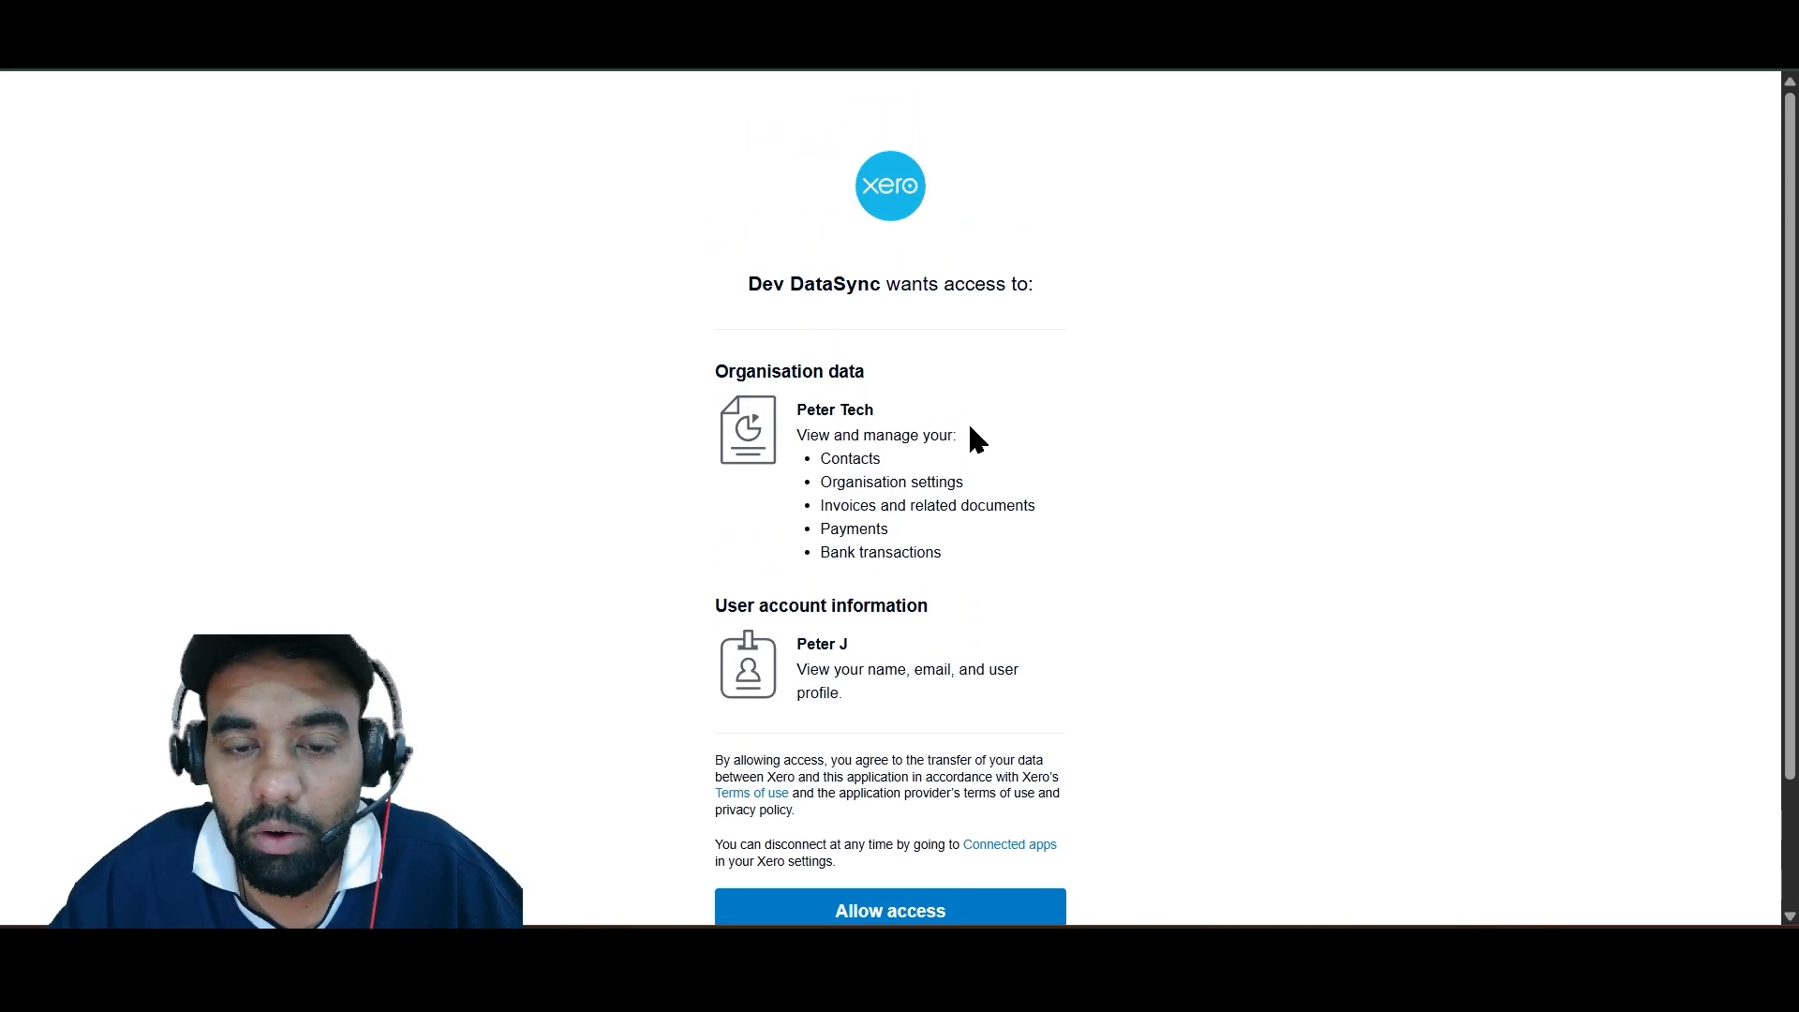
scroll(972, 431, down, 2)
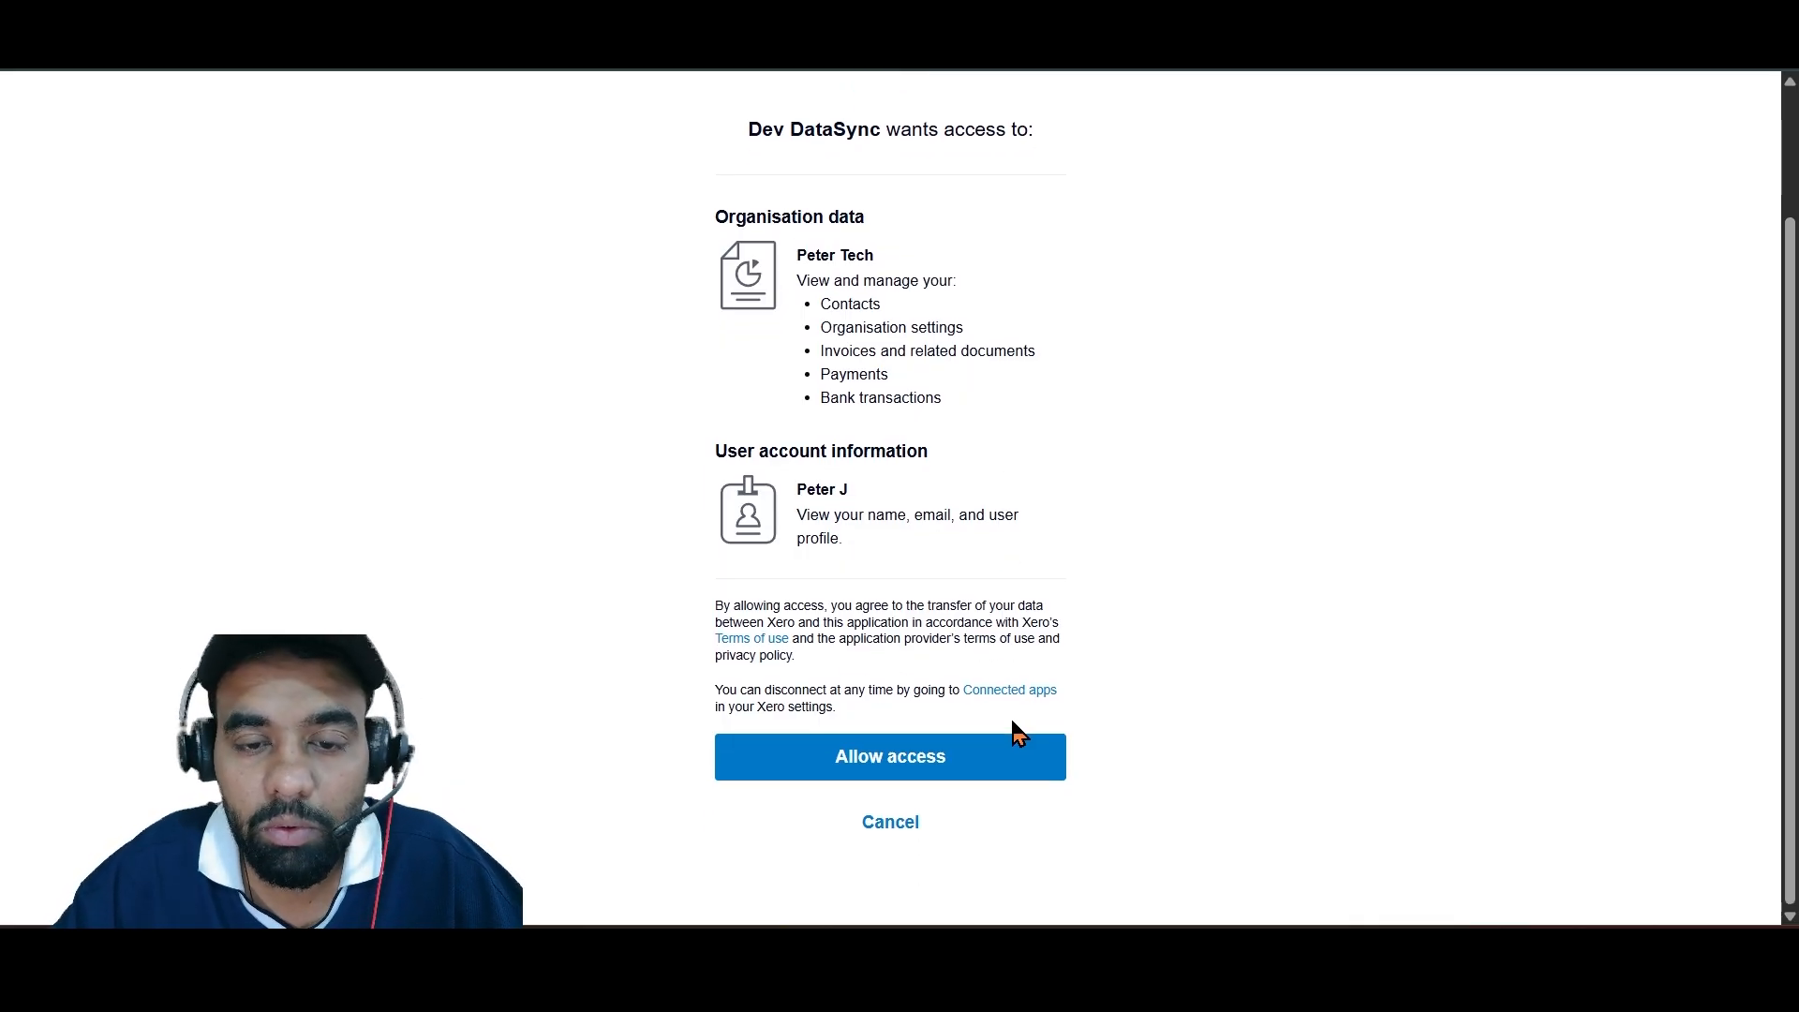
click(999, 758)
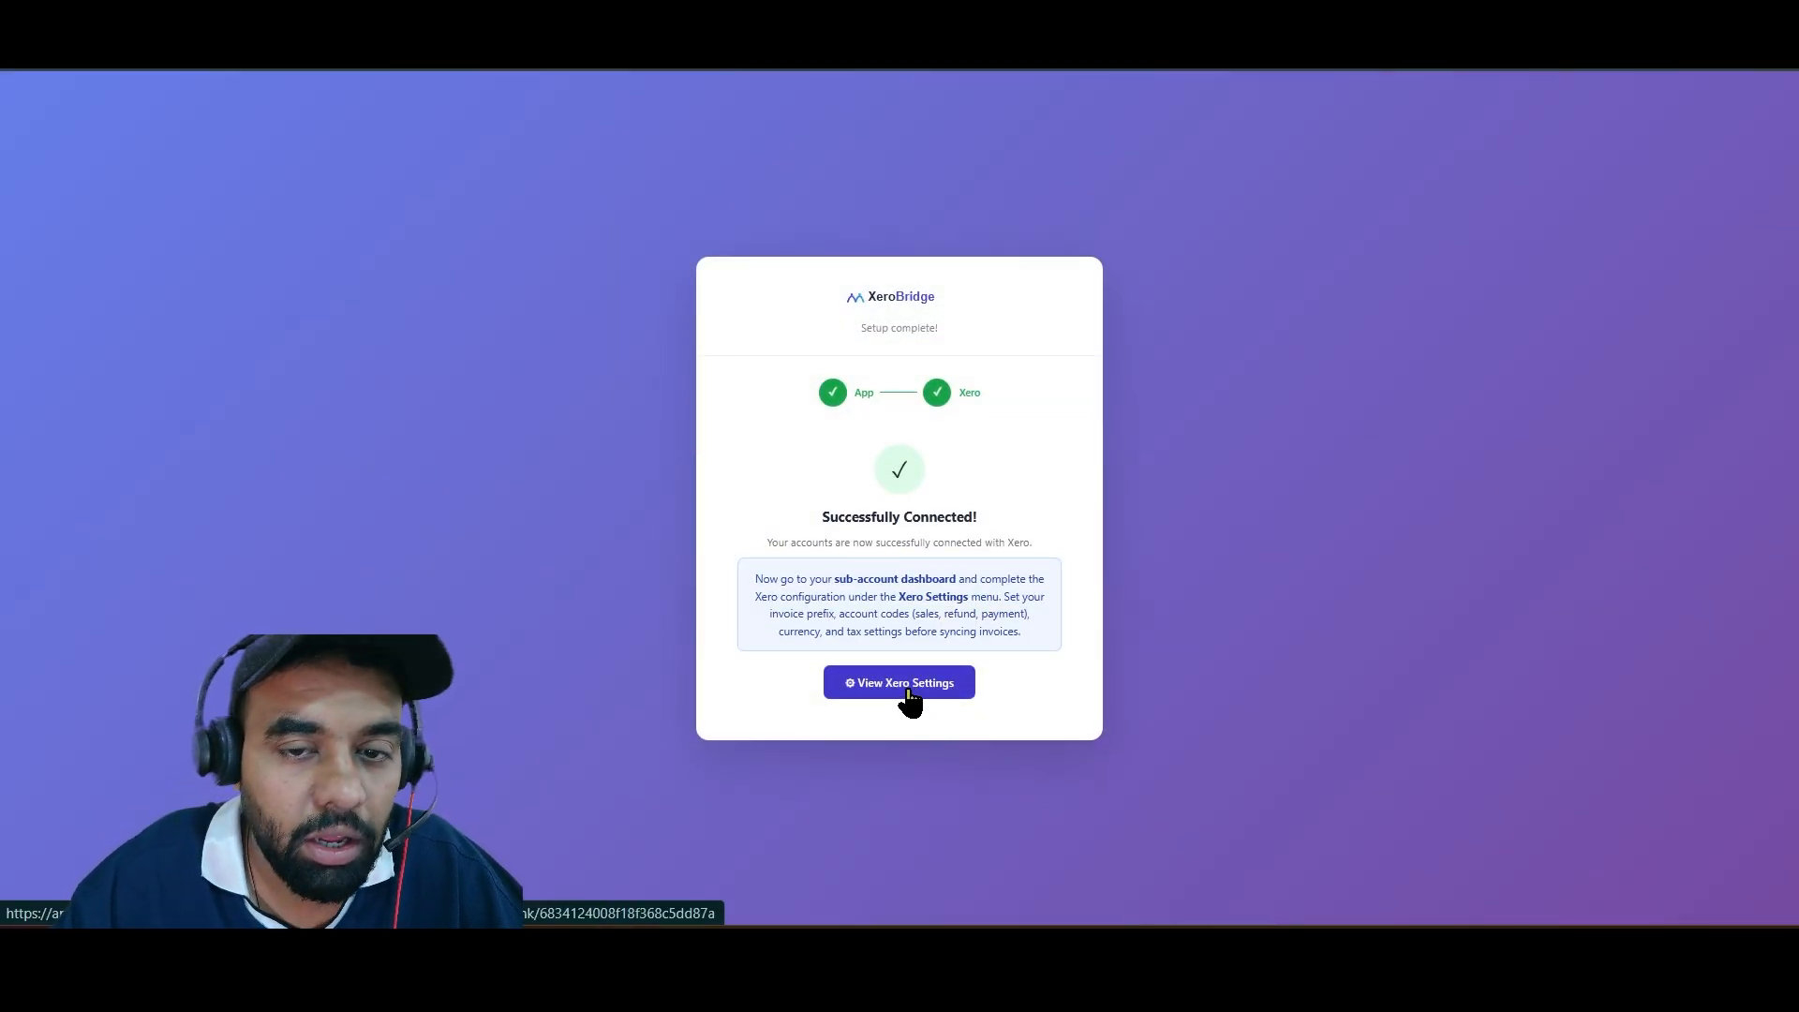
Open the Xero Settings from the setup completion page and sign in to XeroBridge with the account email and password
click(908, 691)
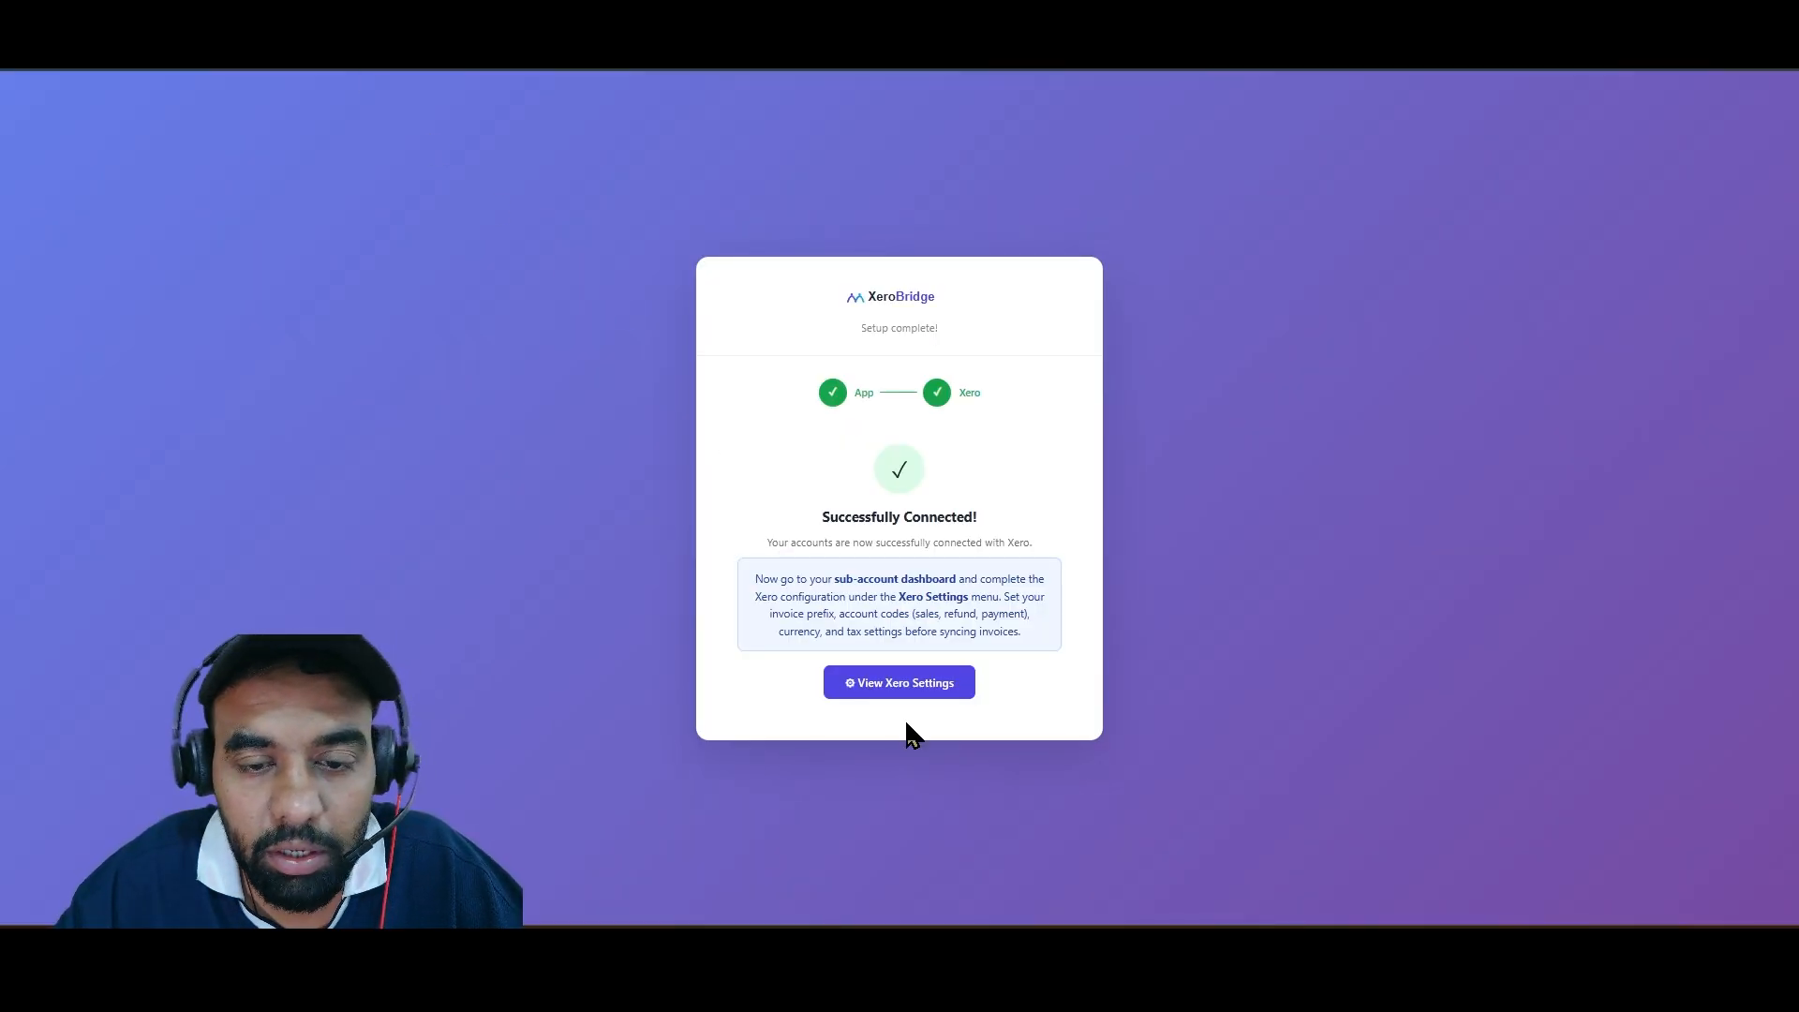
click(906, 690)
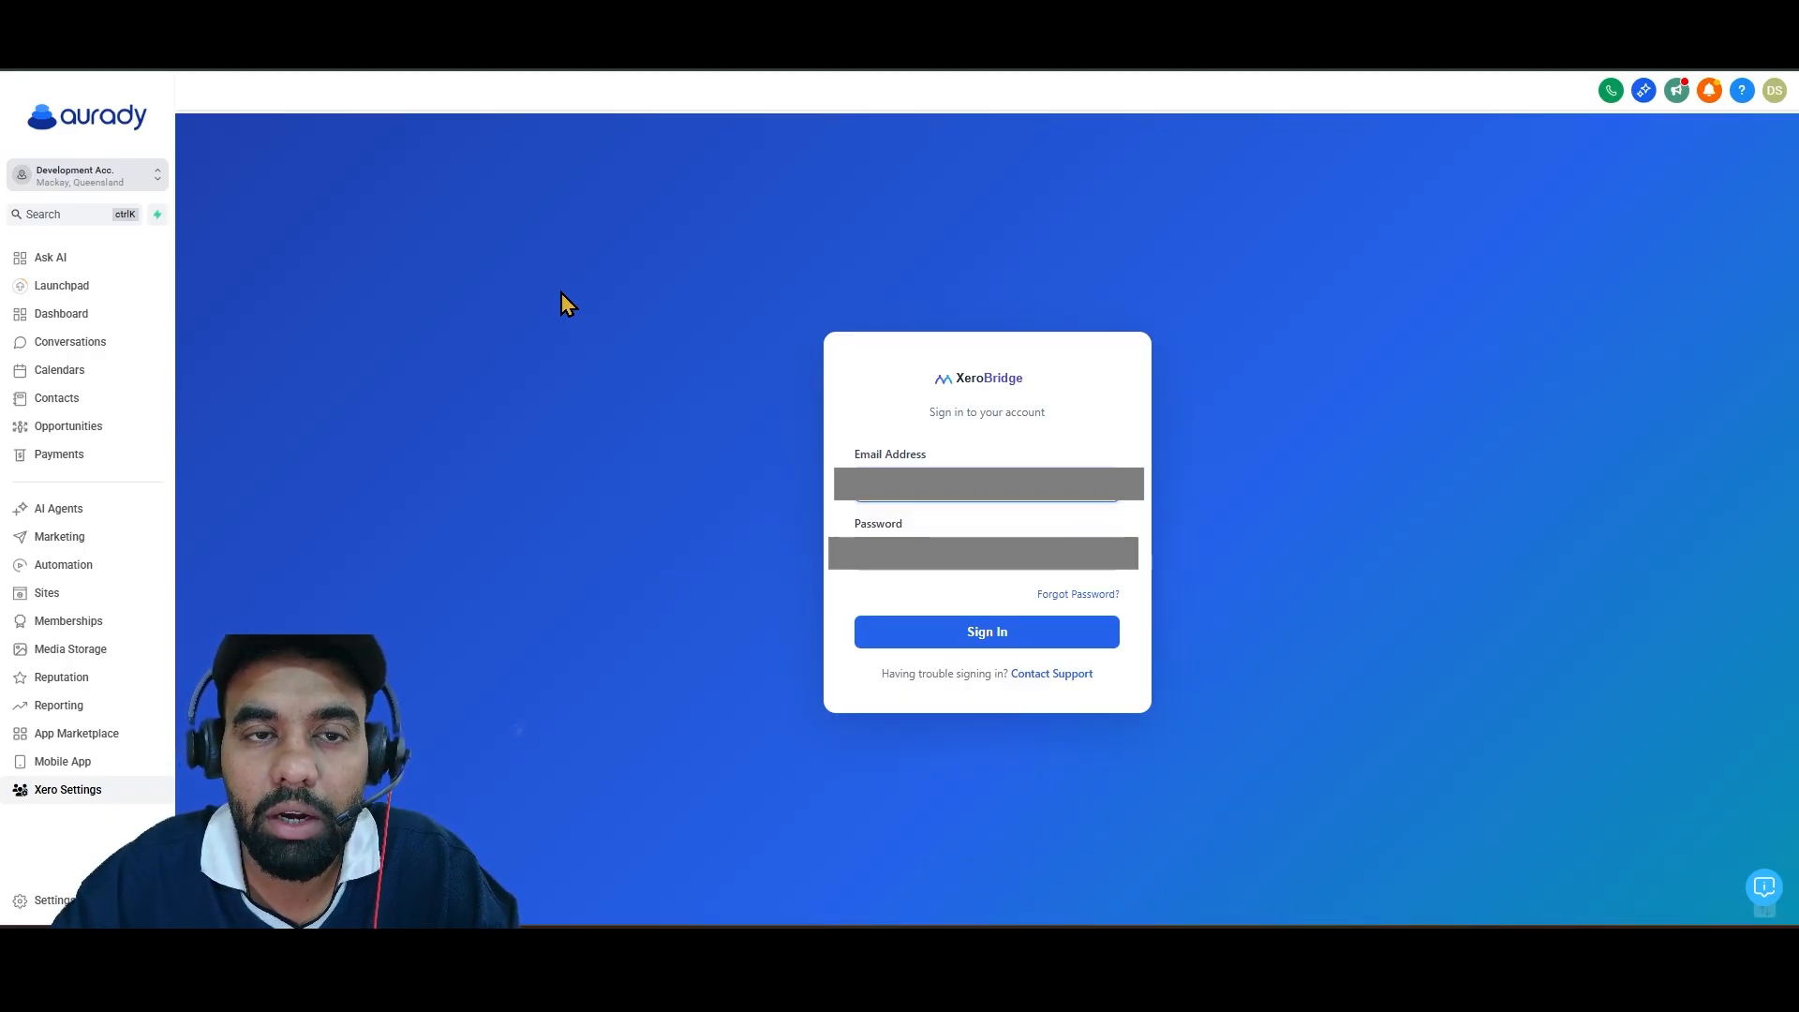
click(961, 494)
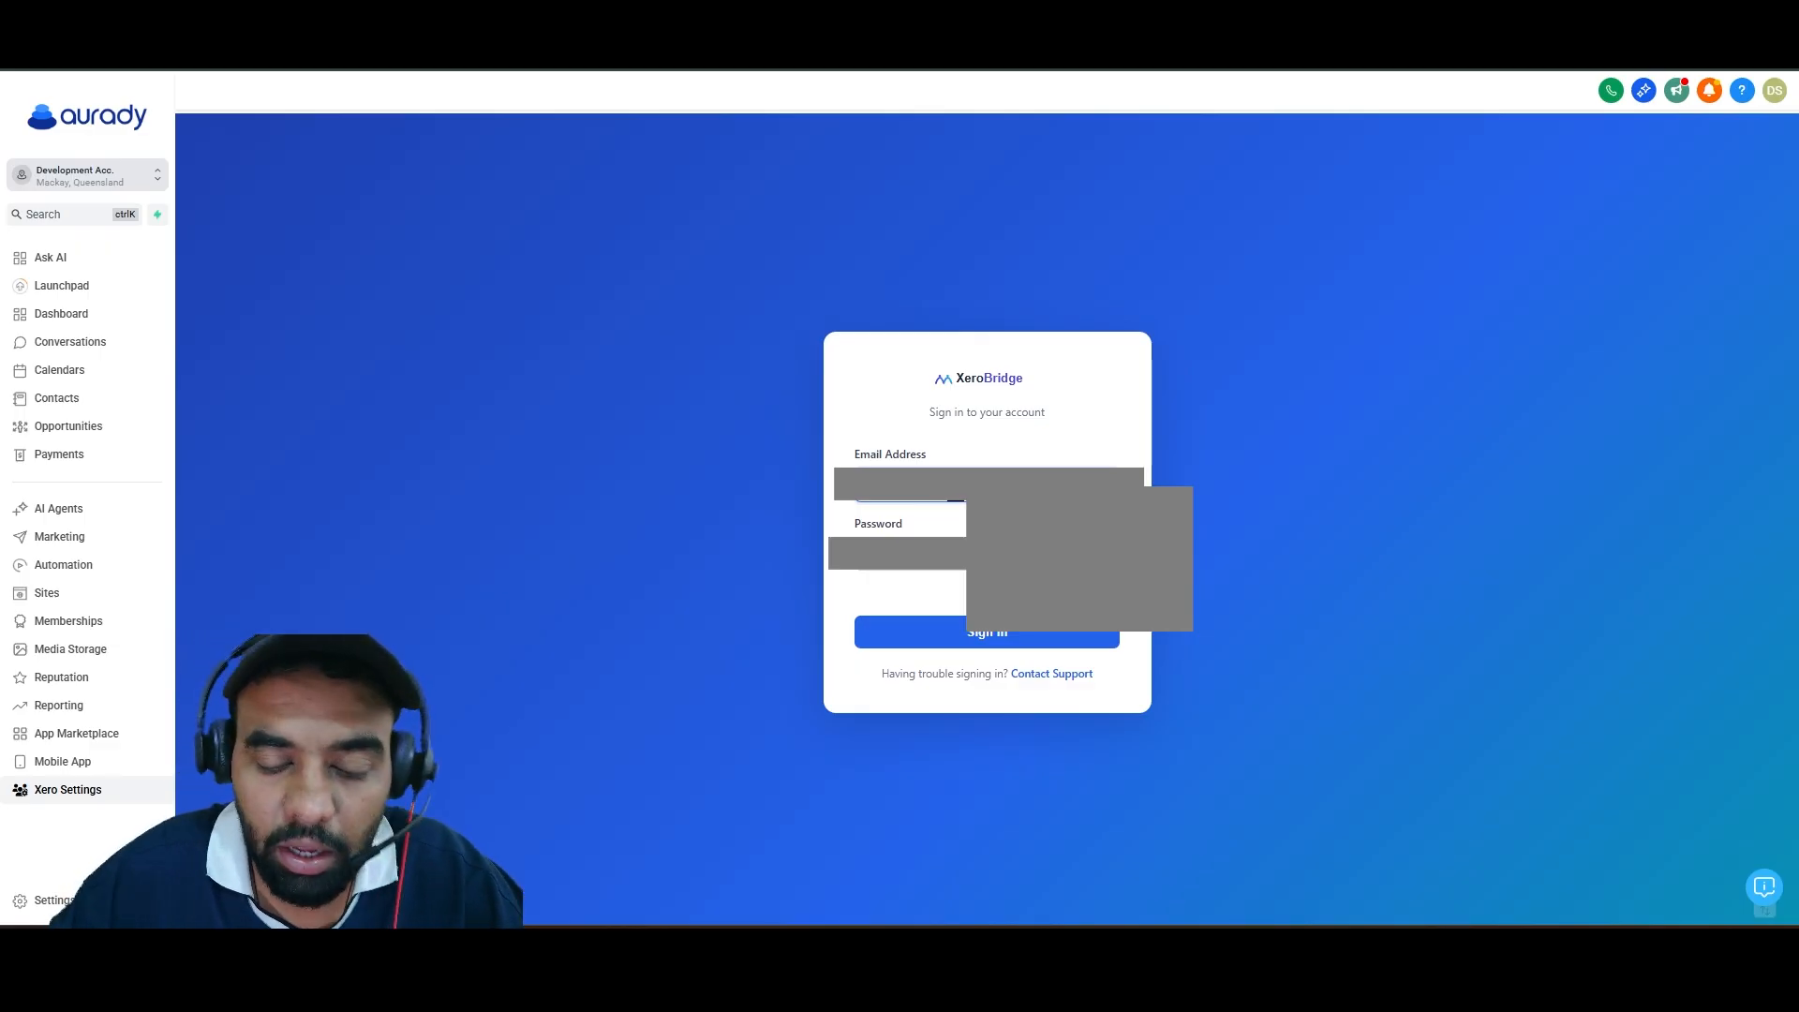
text(***)
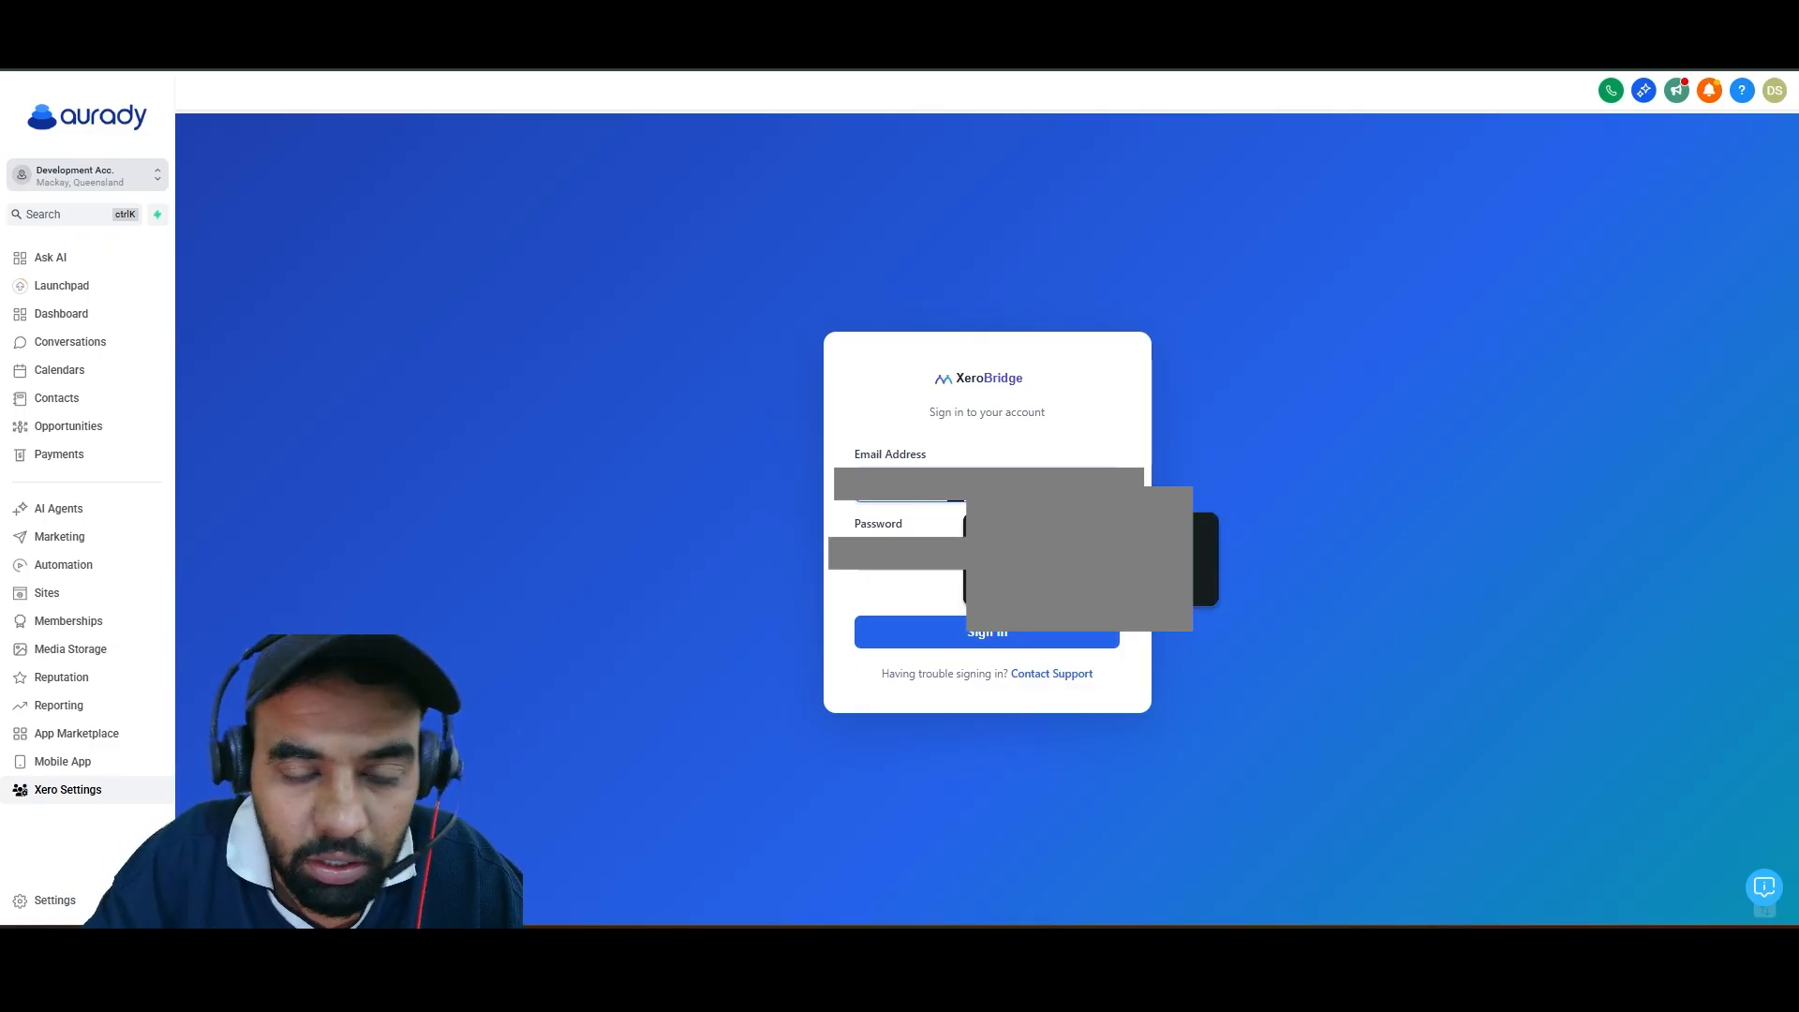
key(BackSpace)
text(*)
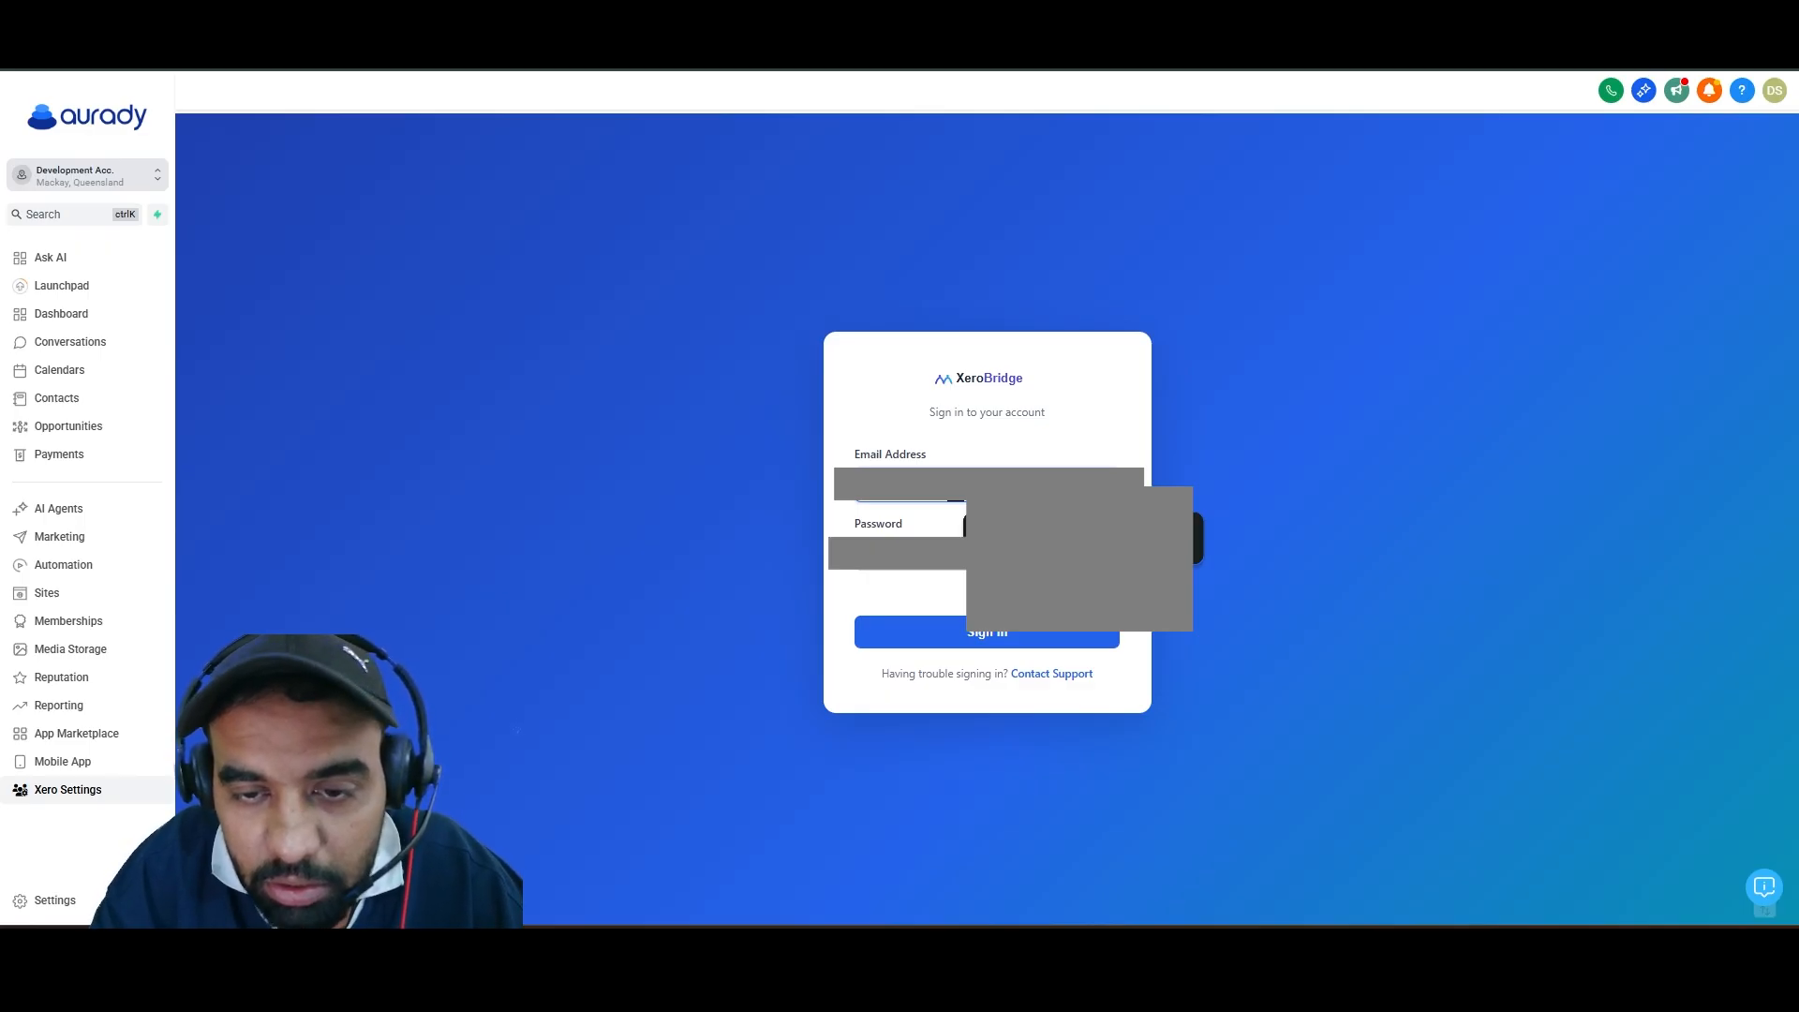
click(935, 559)
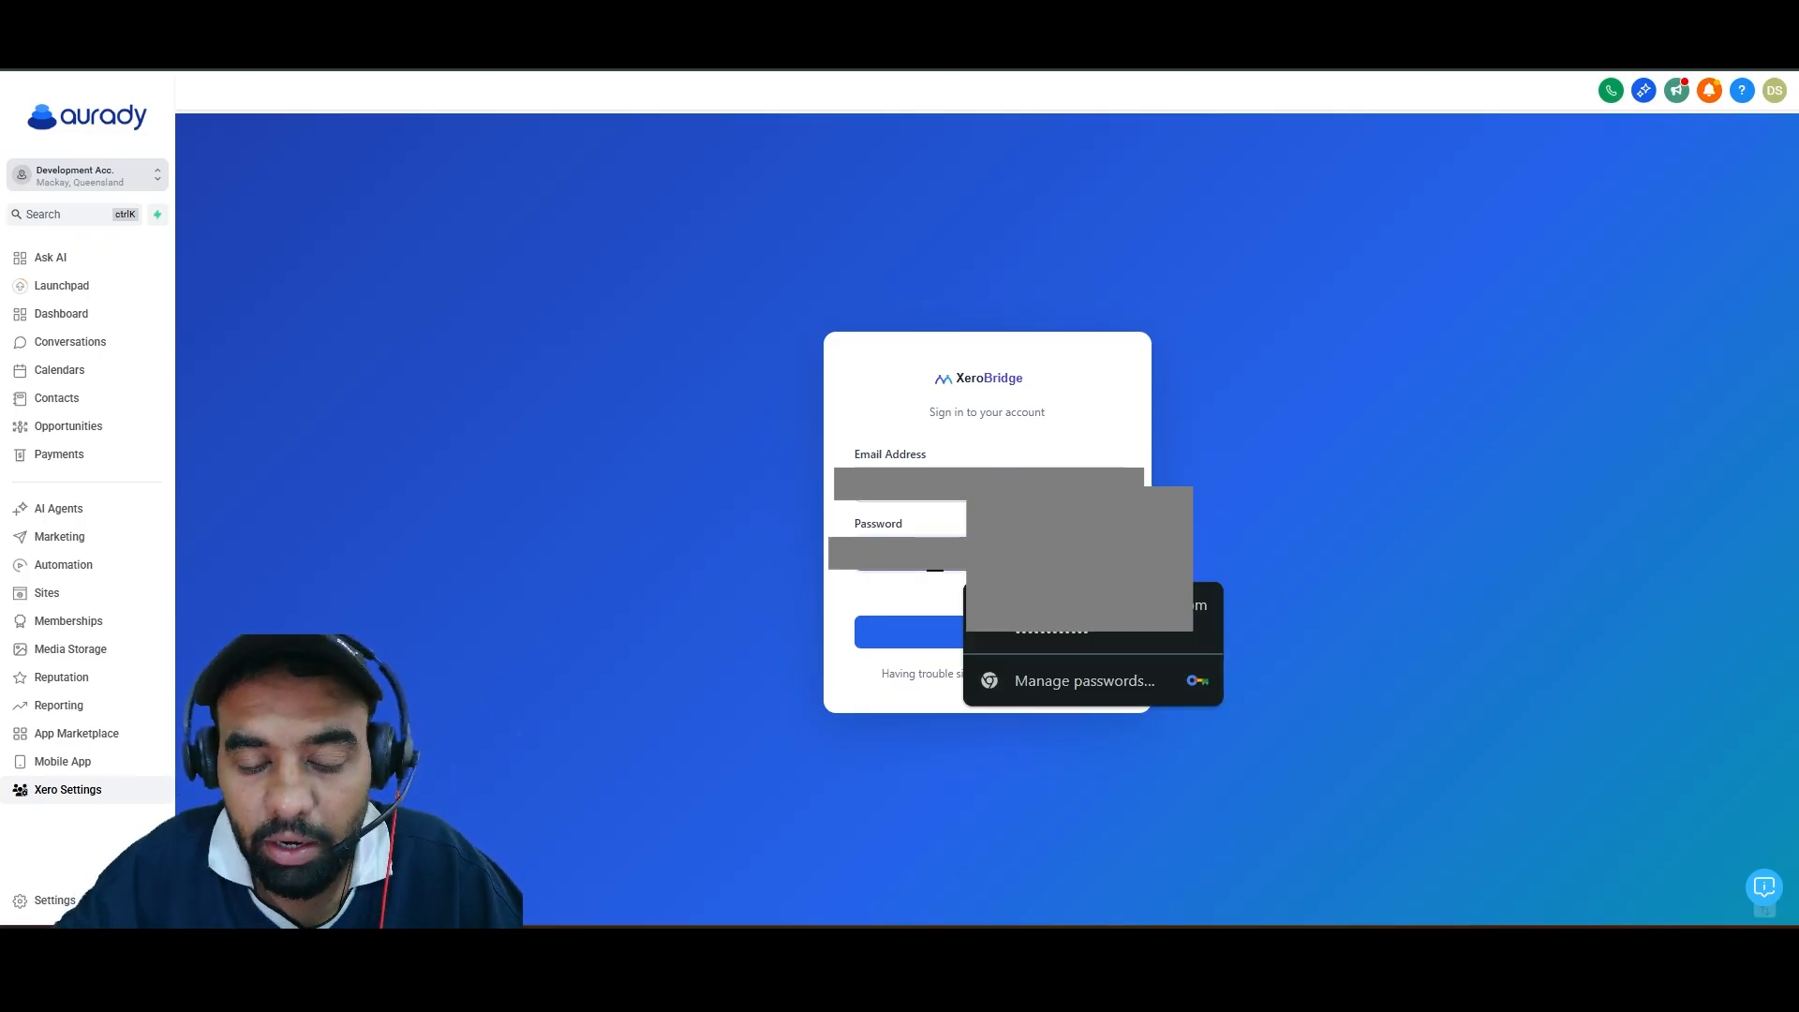
text(*)
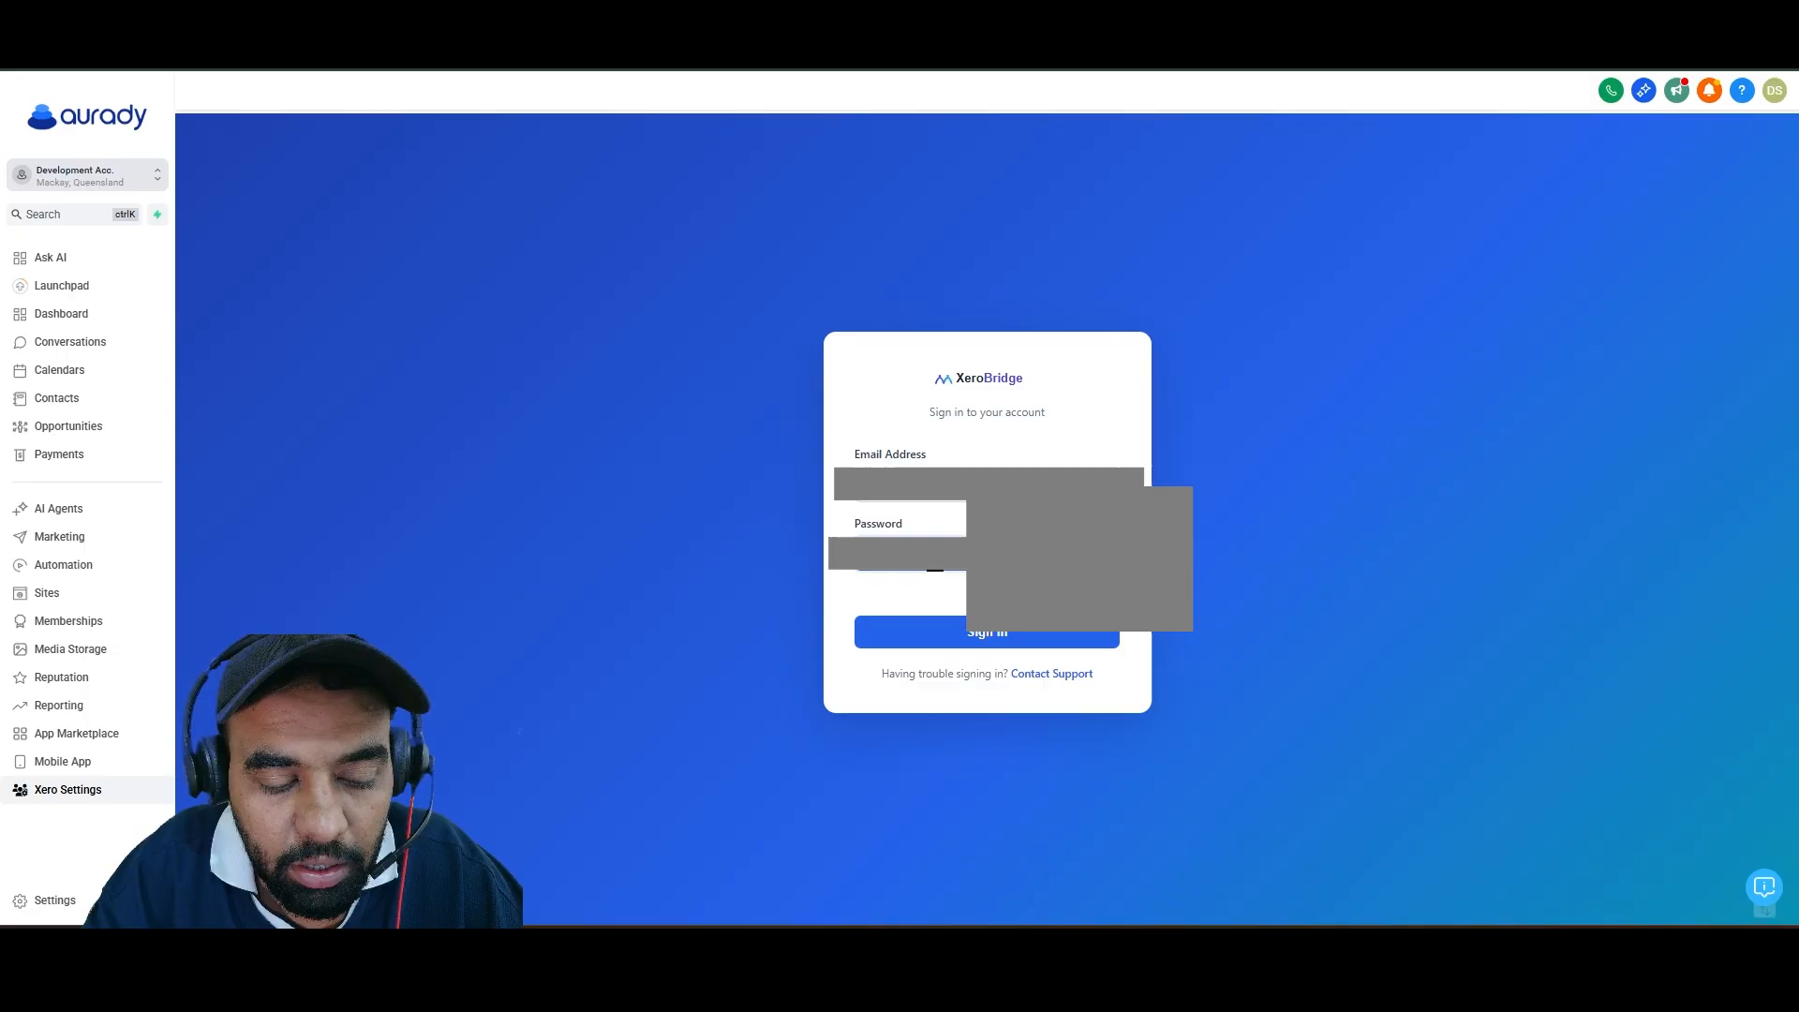
click(970, 633)
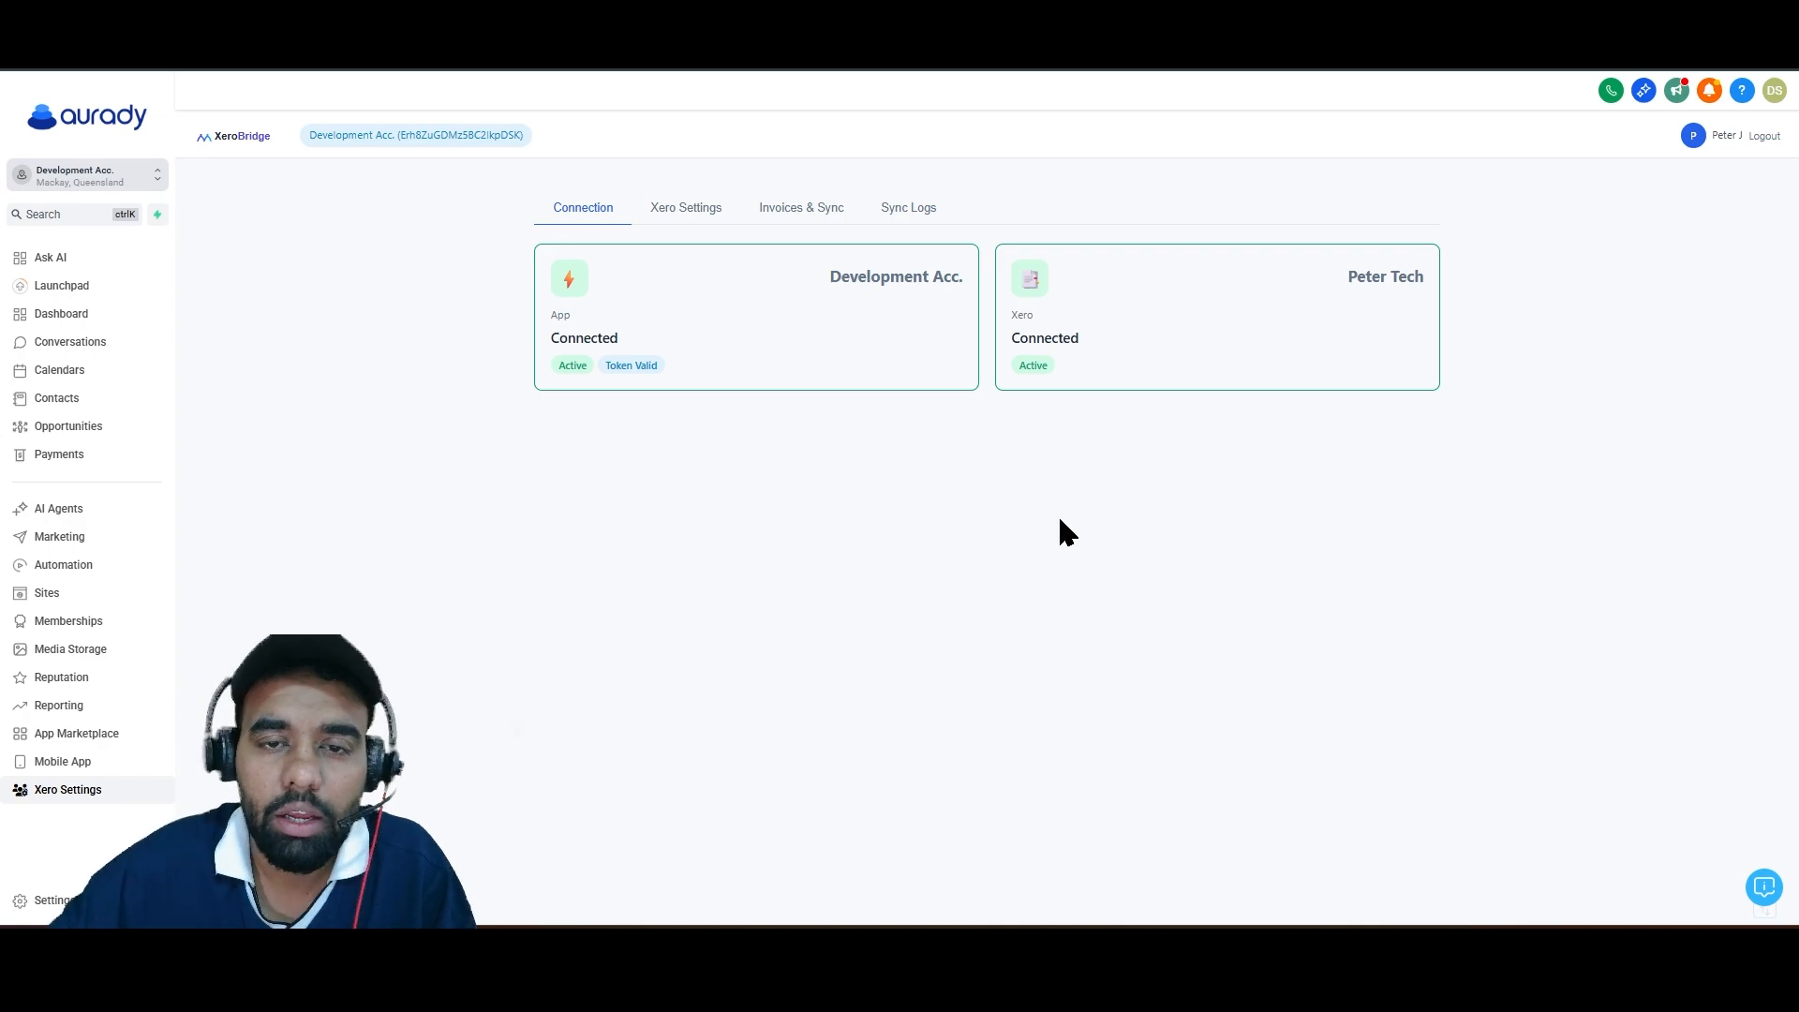
Review the connected app account and Xero organisation, and refresh the Xero accounting settings with data from Xero
drag(829, 277, 923, 283)
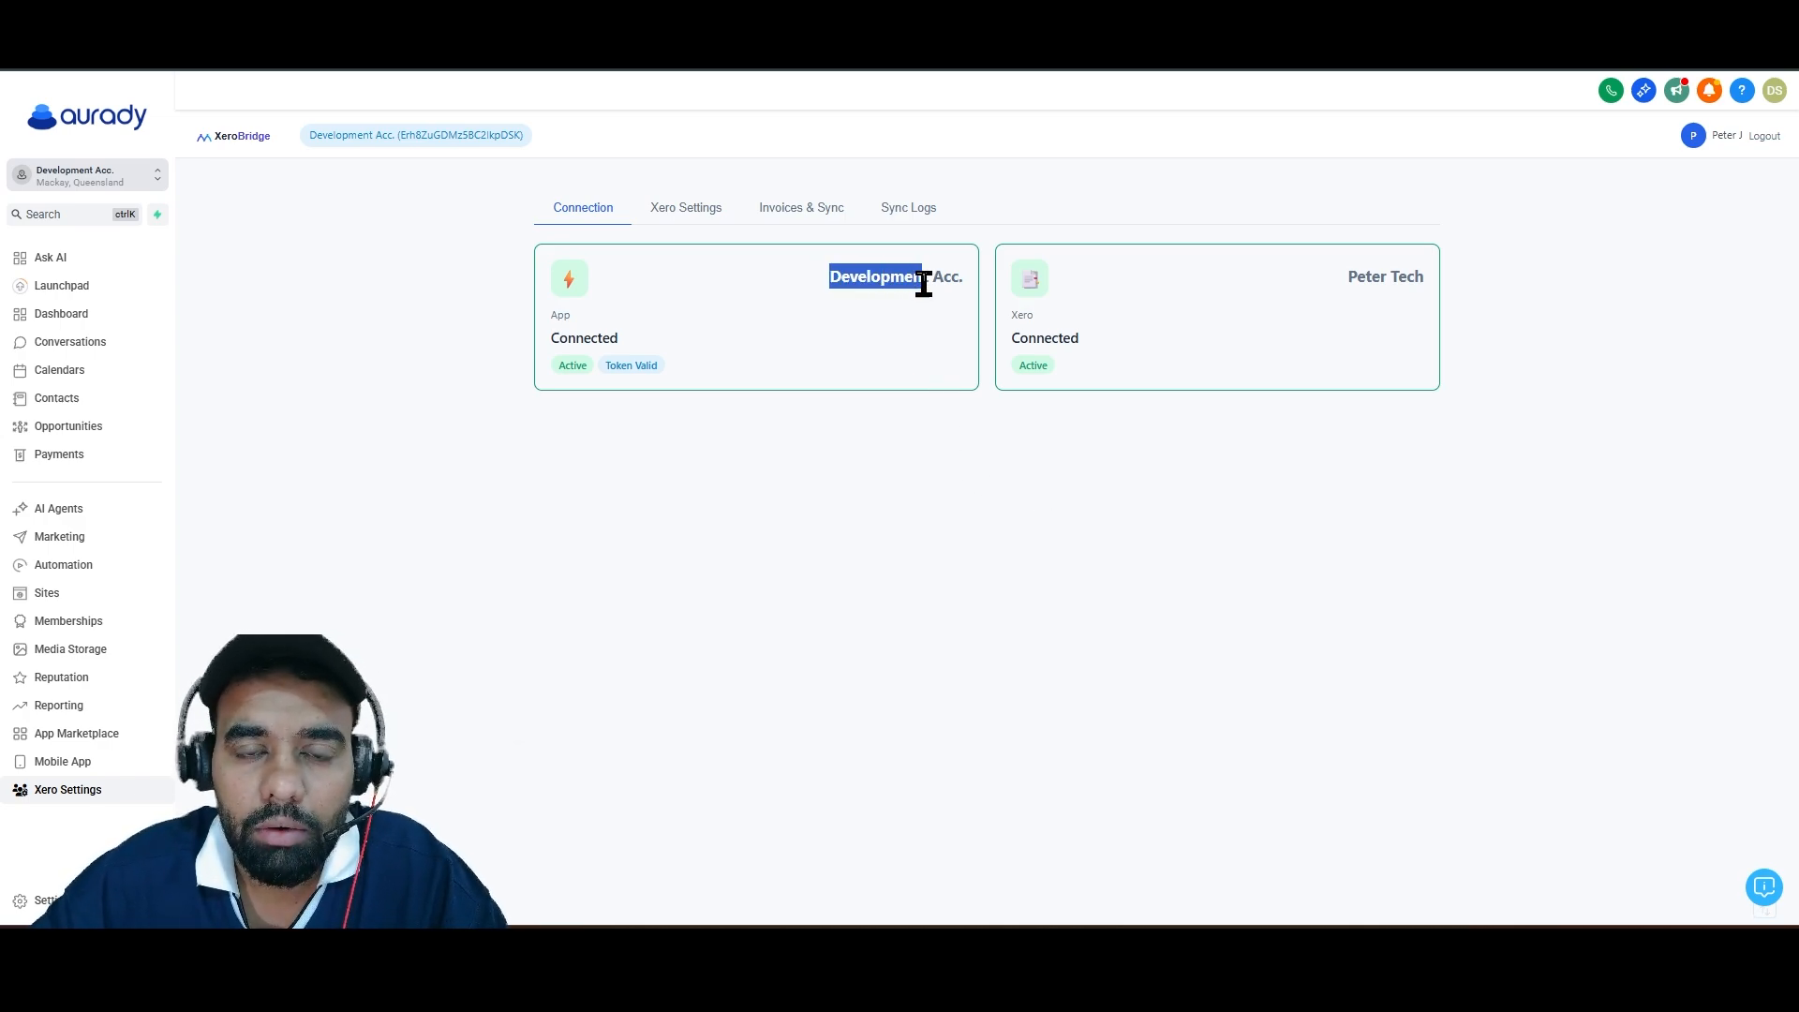
click(898, 335)
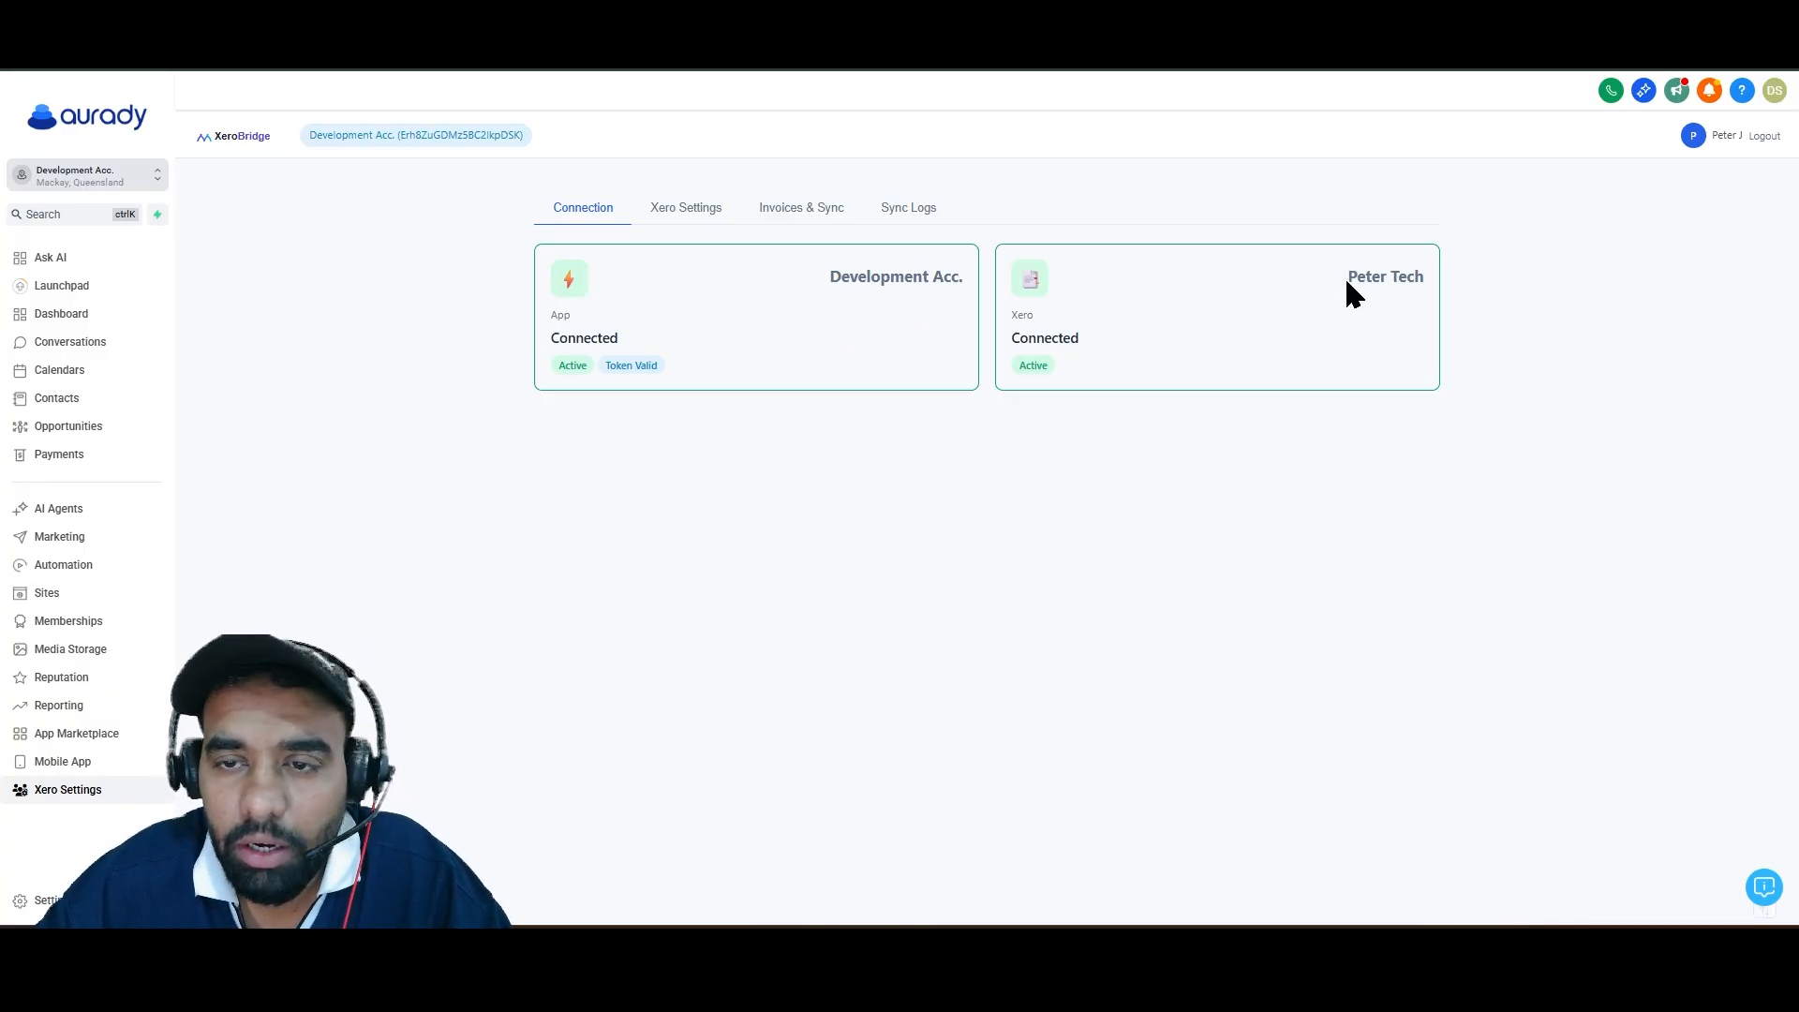
drag(1346, 280, 1402, 280)
click(1344, 332)
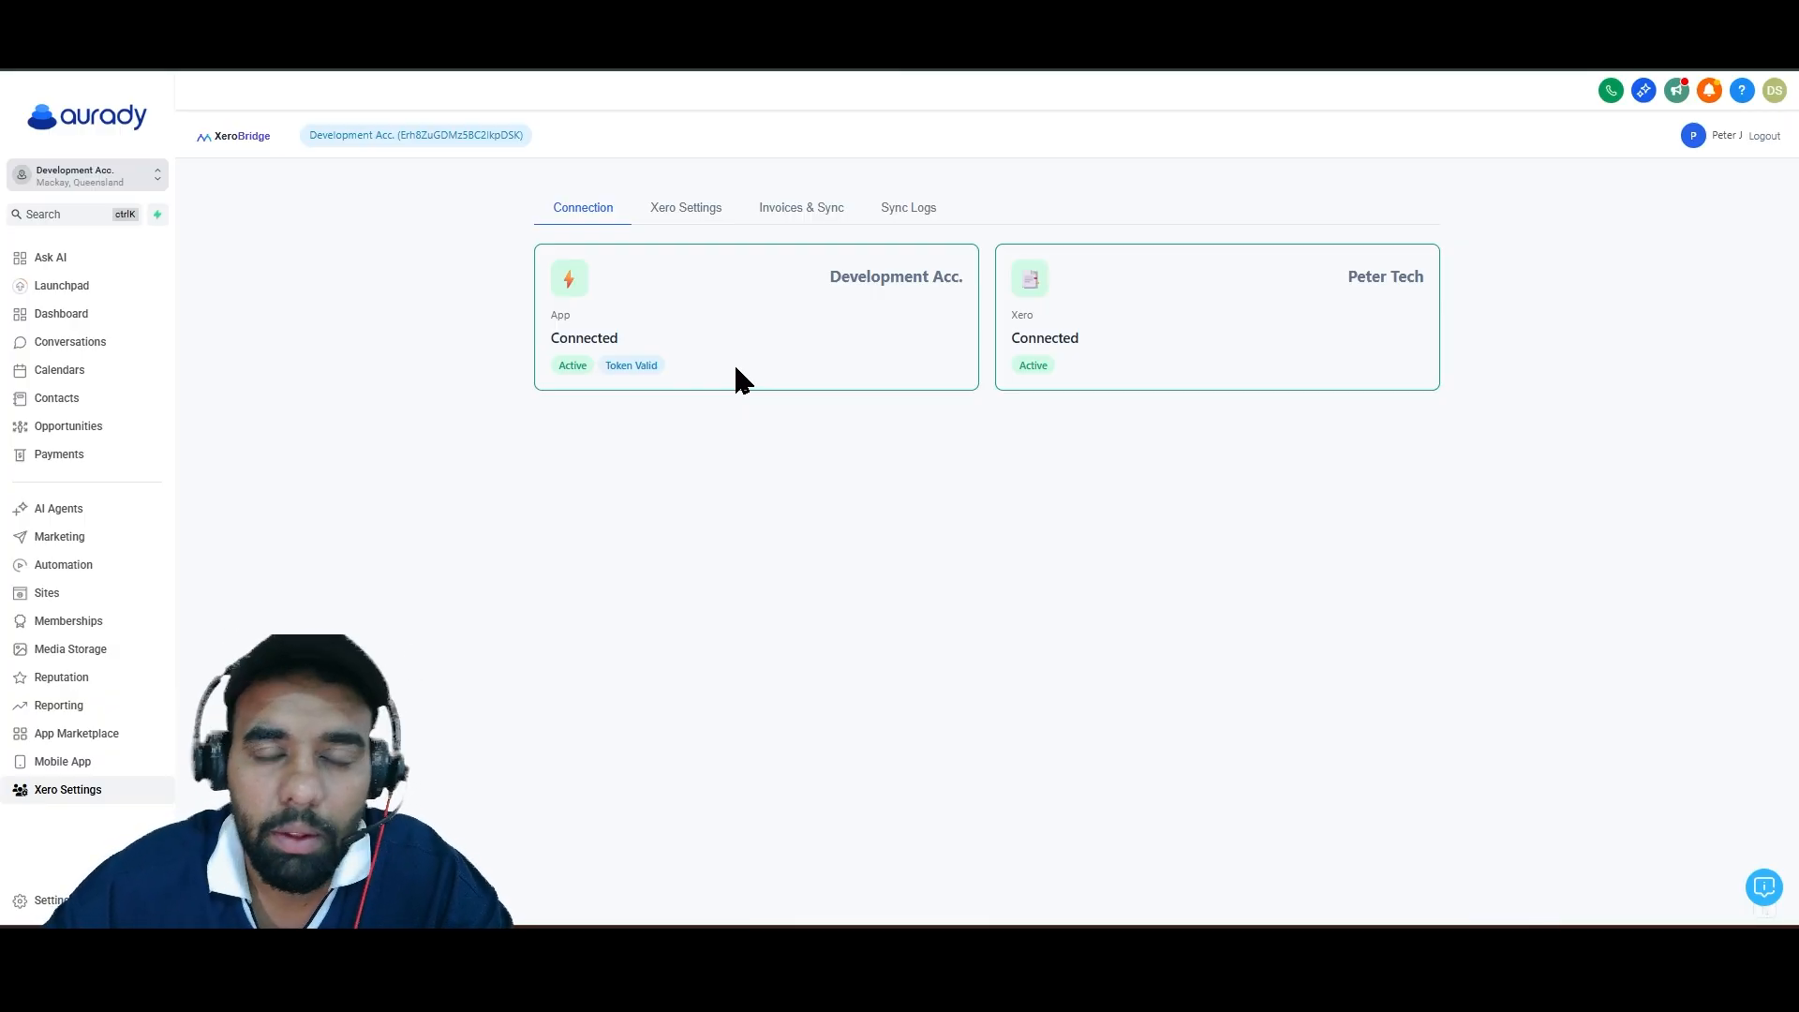
click(685, 217)
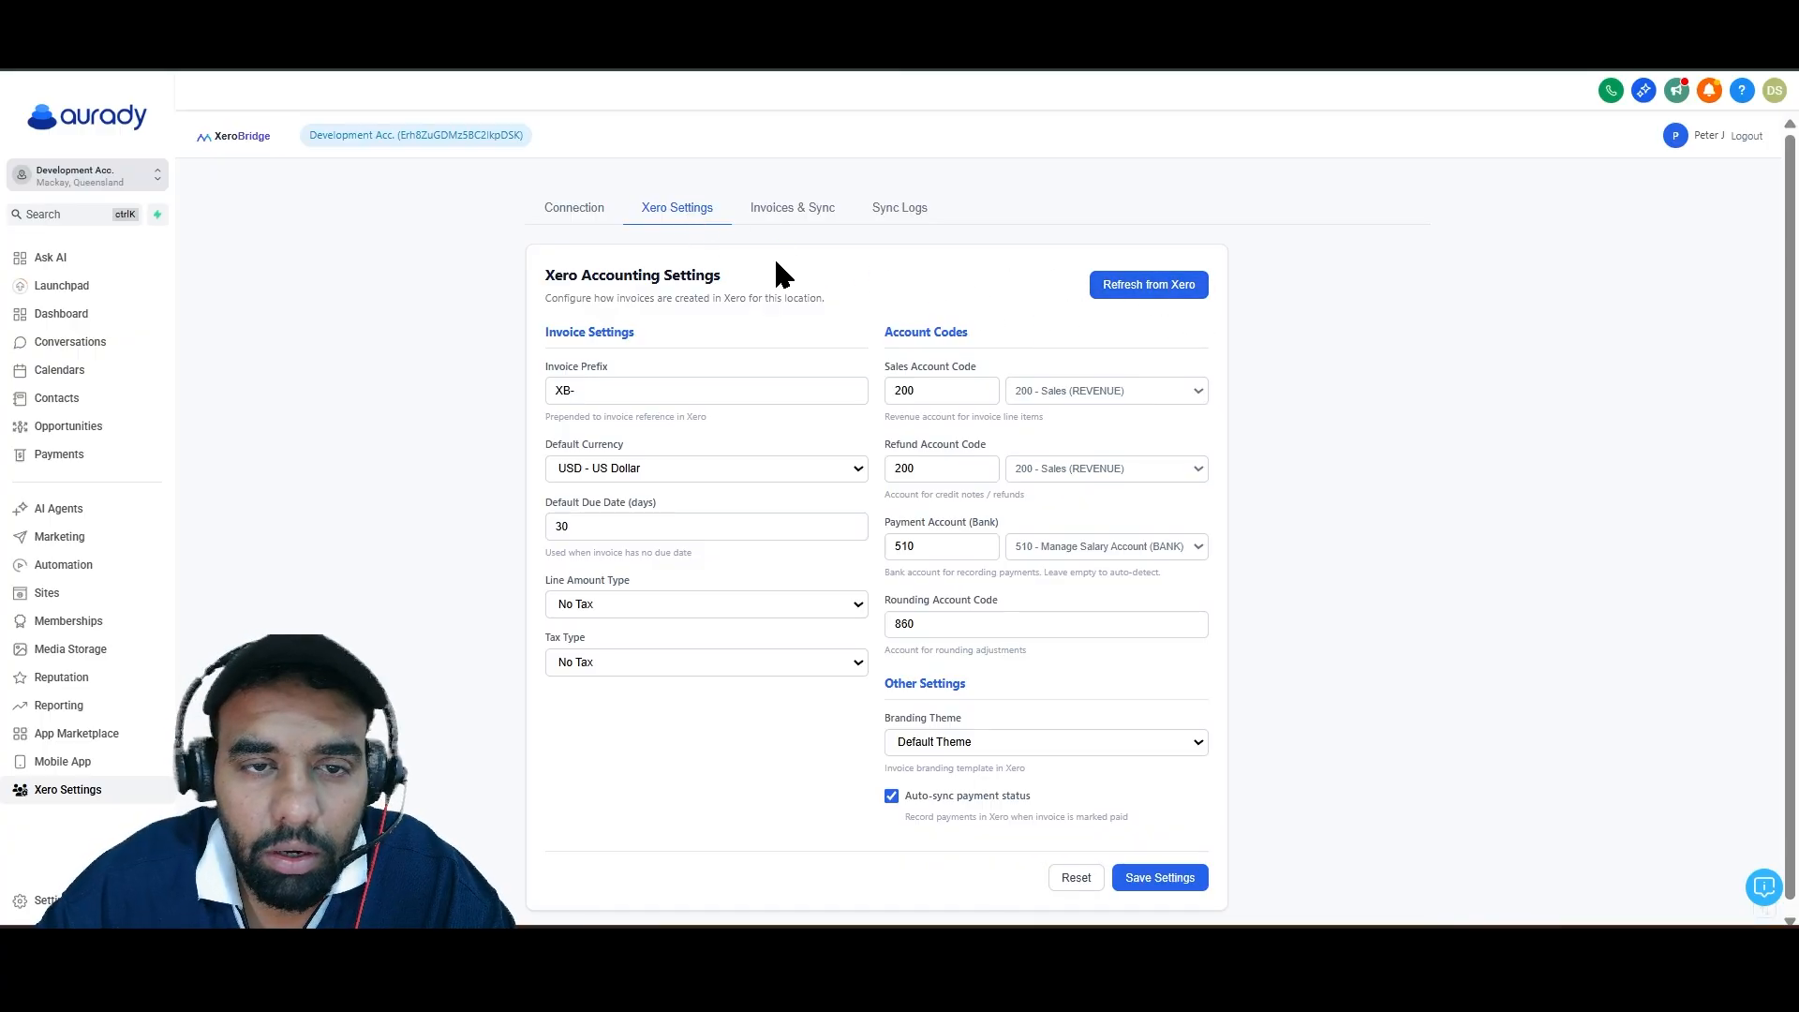
click(1114, 289)
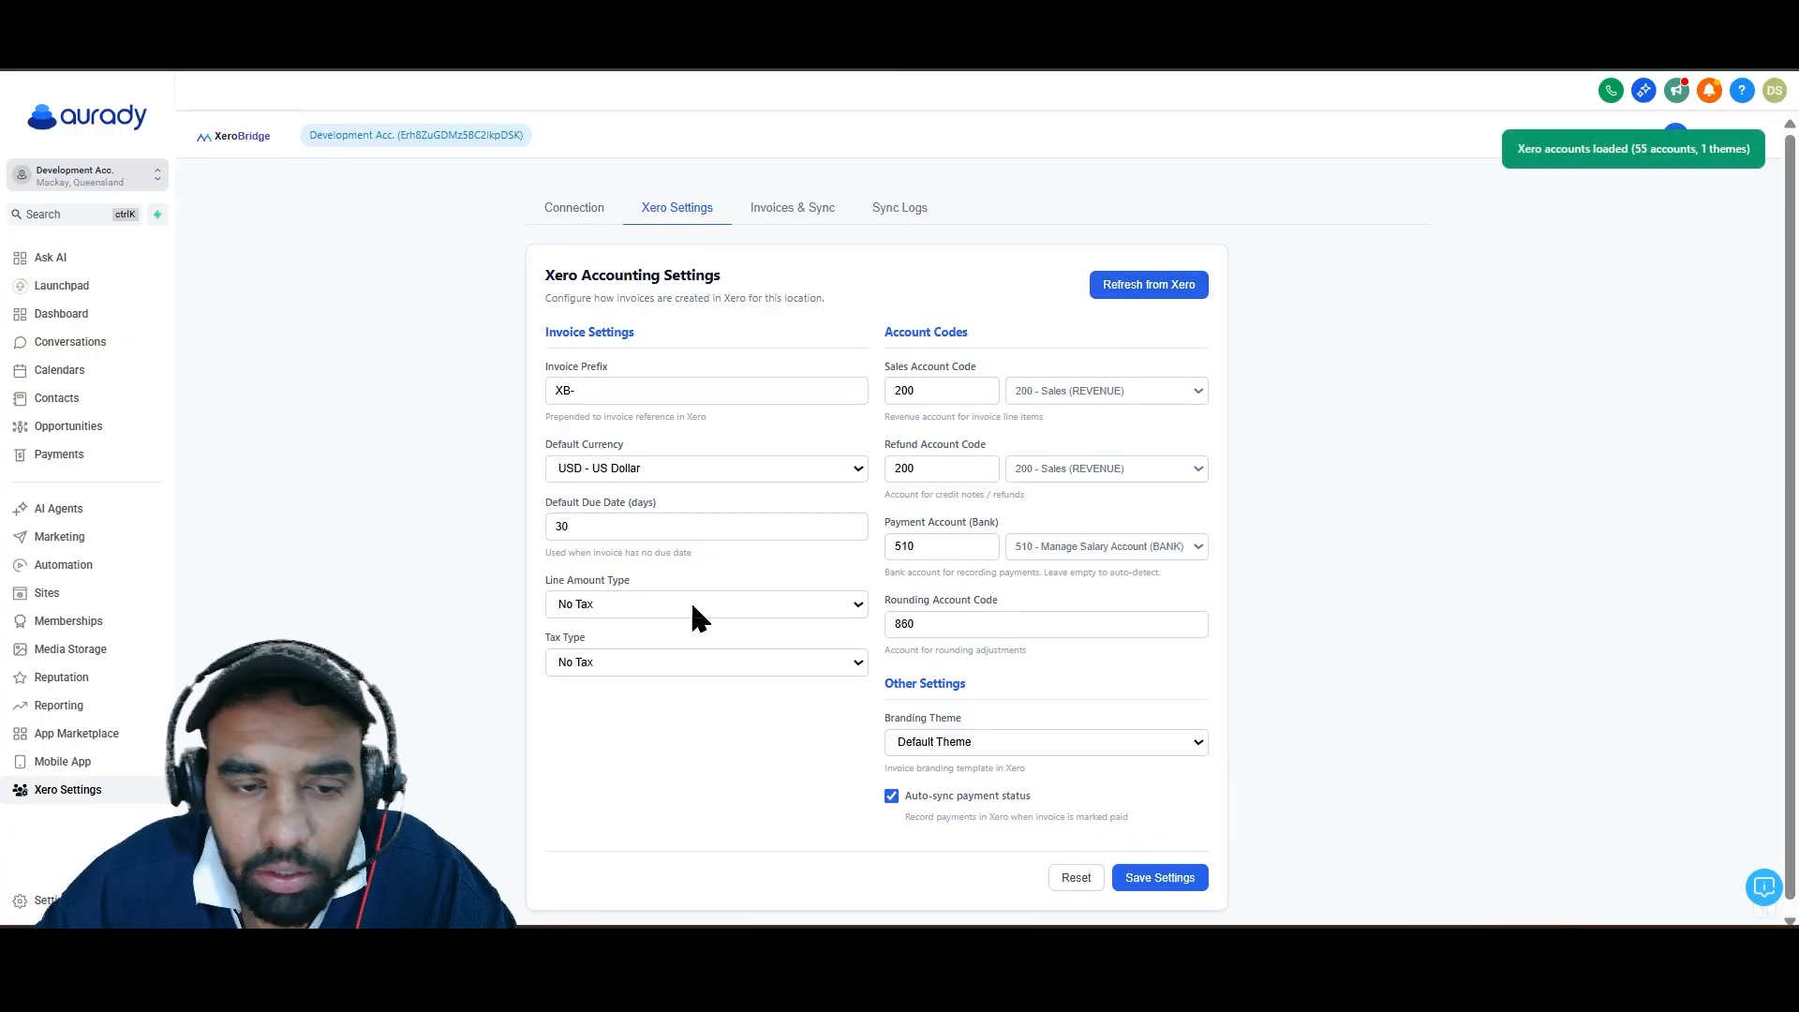
Try Tax Exclusive as the line amount type, and set it back to No Tax
click(633, 607)
click(649, 660)
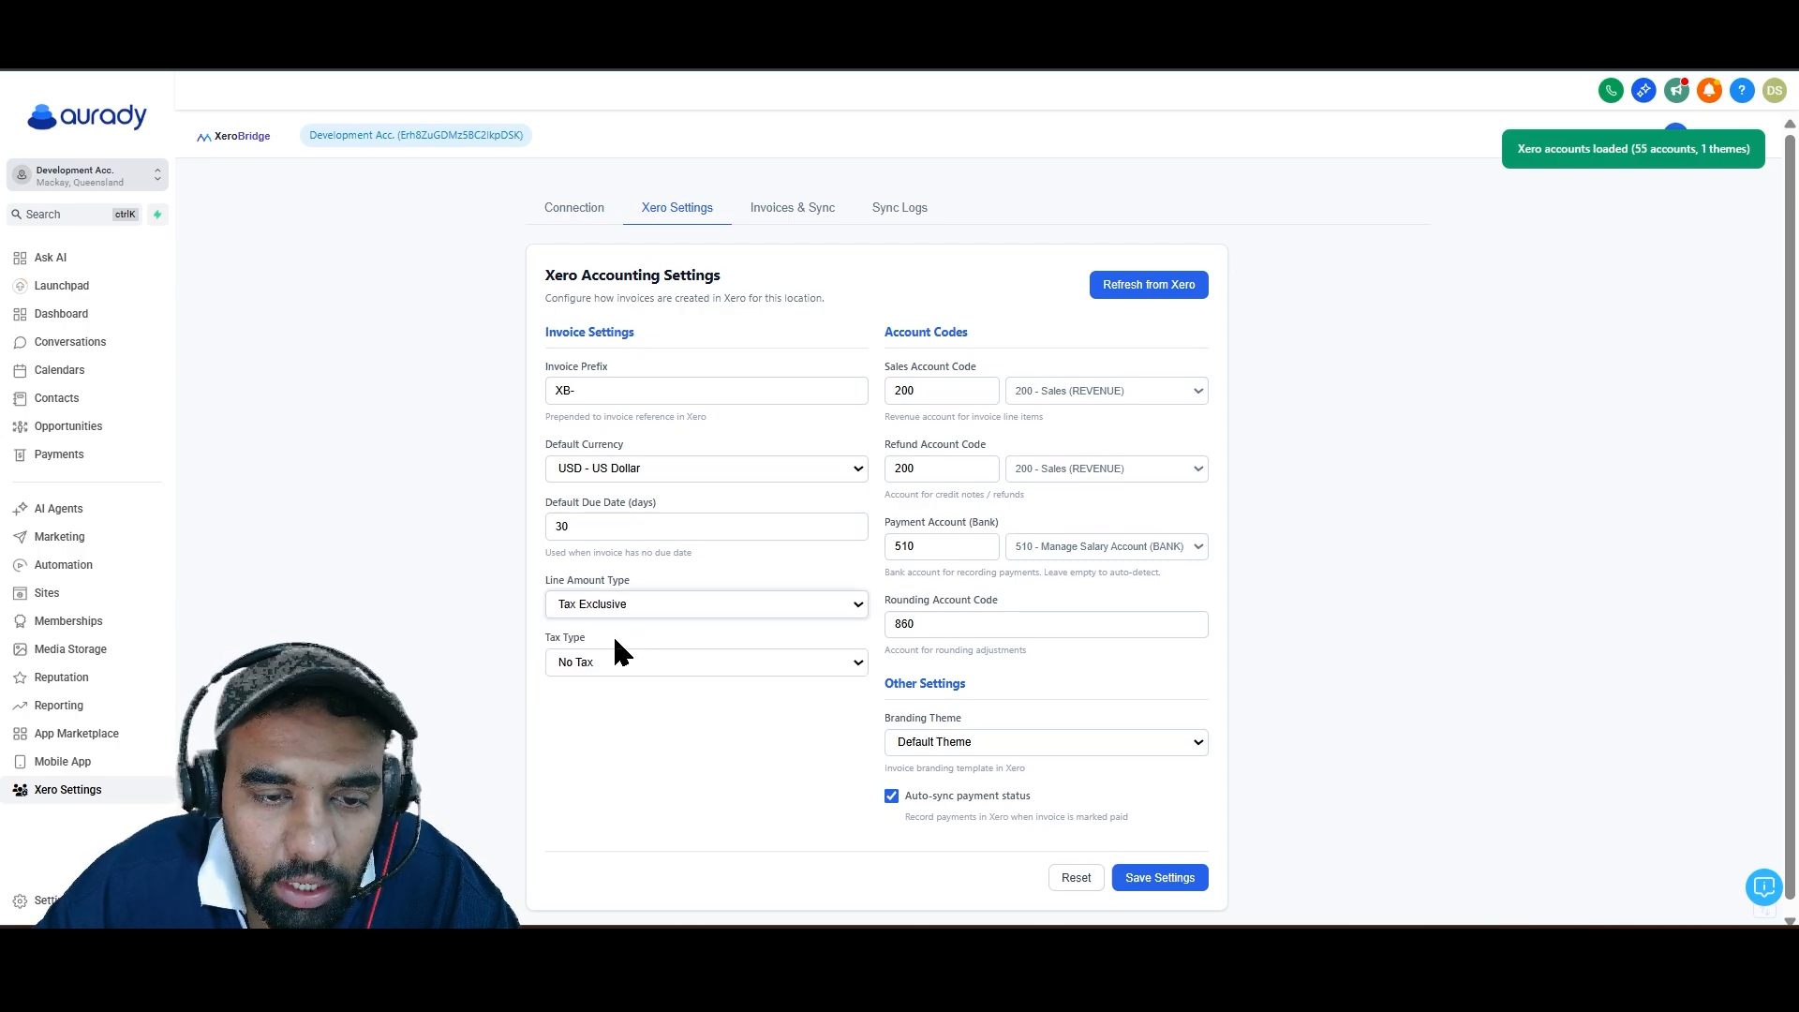
click(628, 604)
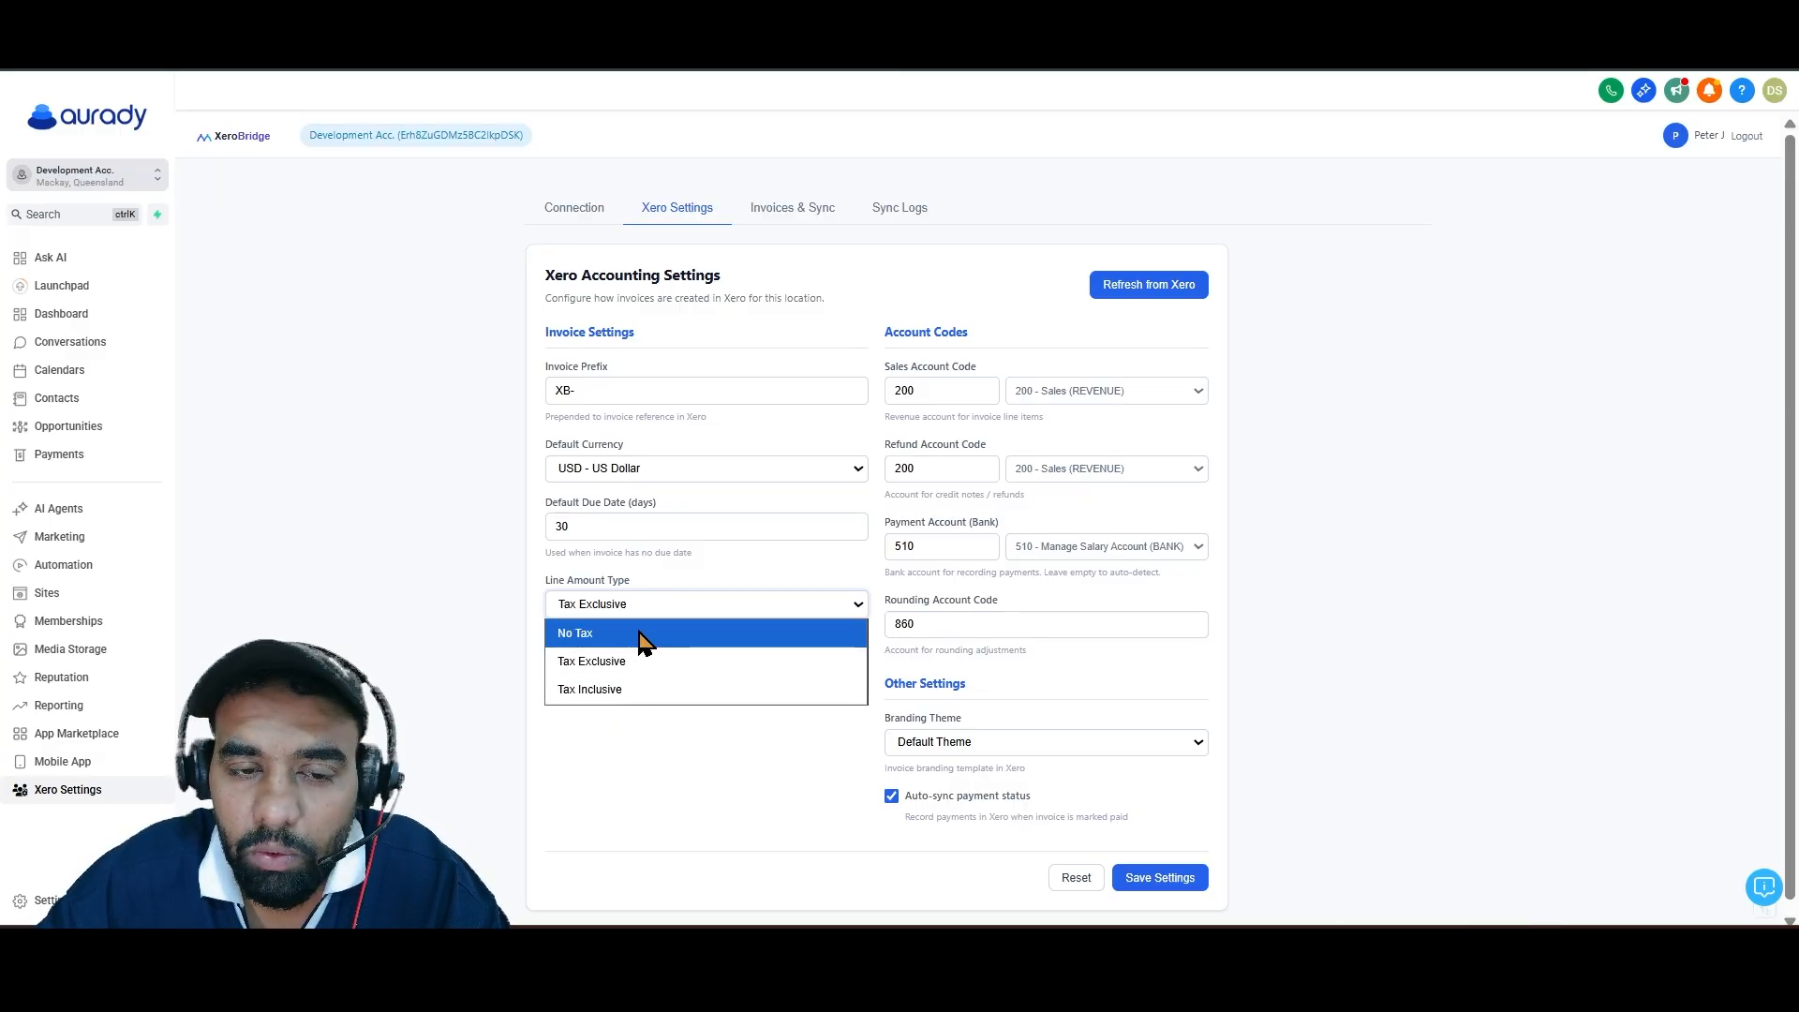
click(642, 633)
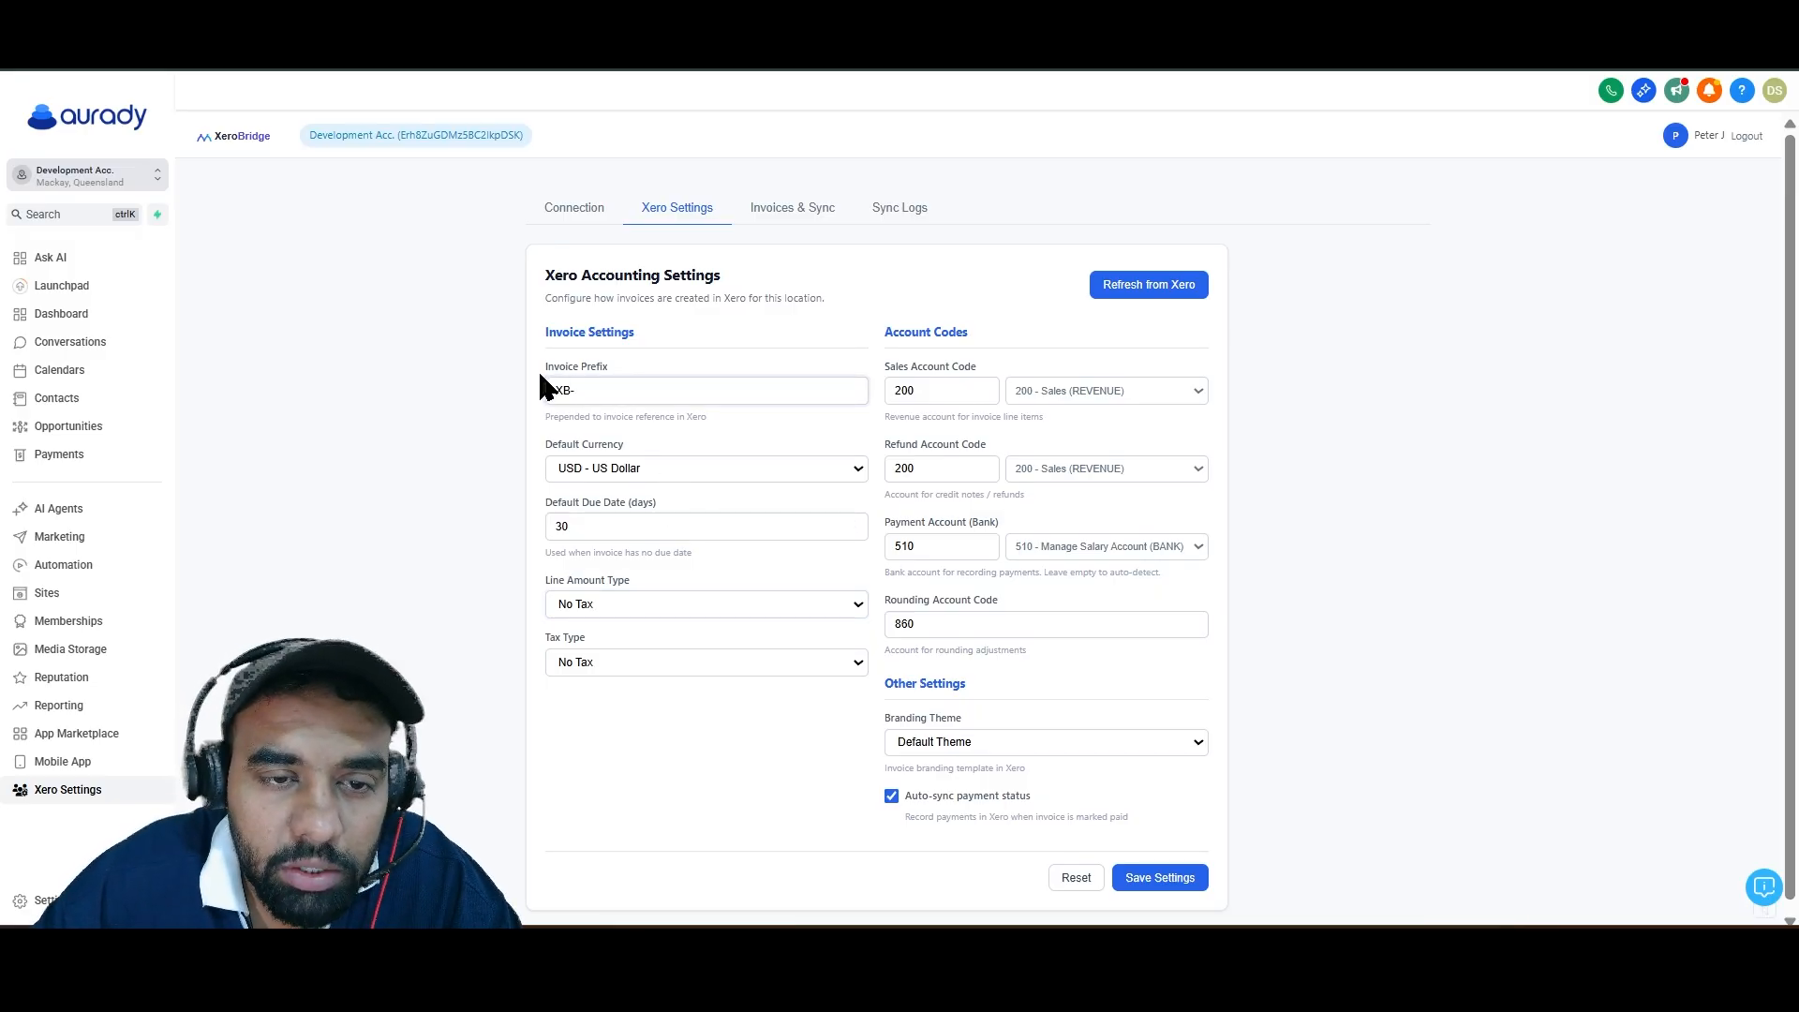
Select 510 - Manage Salary Account (BANK) as the payment account and save the Xero accounting settings
drag(538, 369, 631, 375)
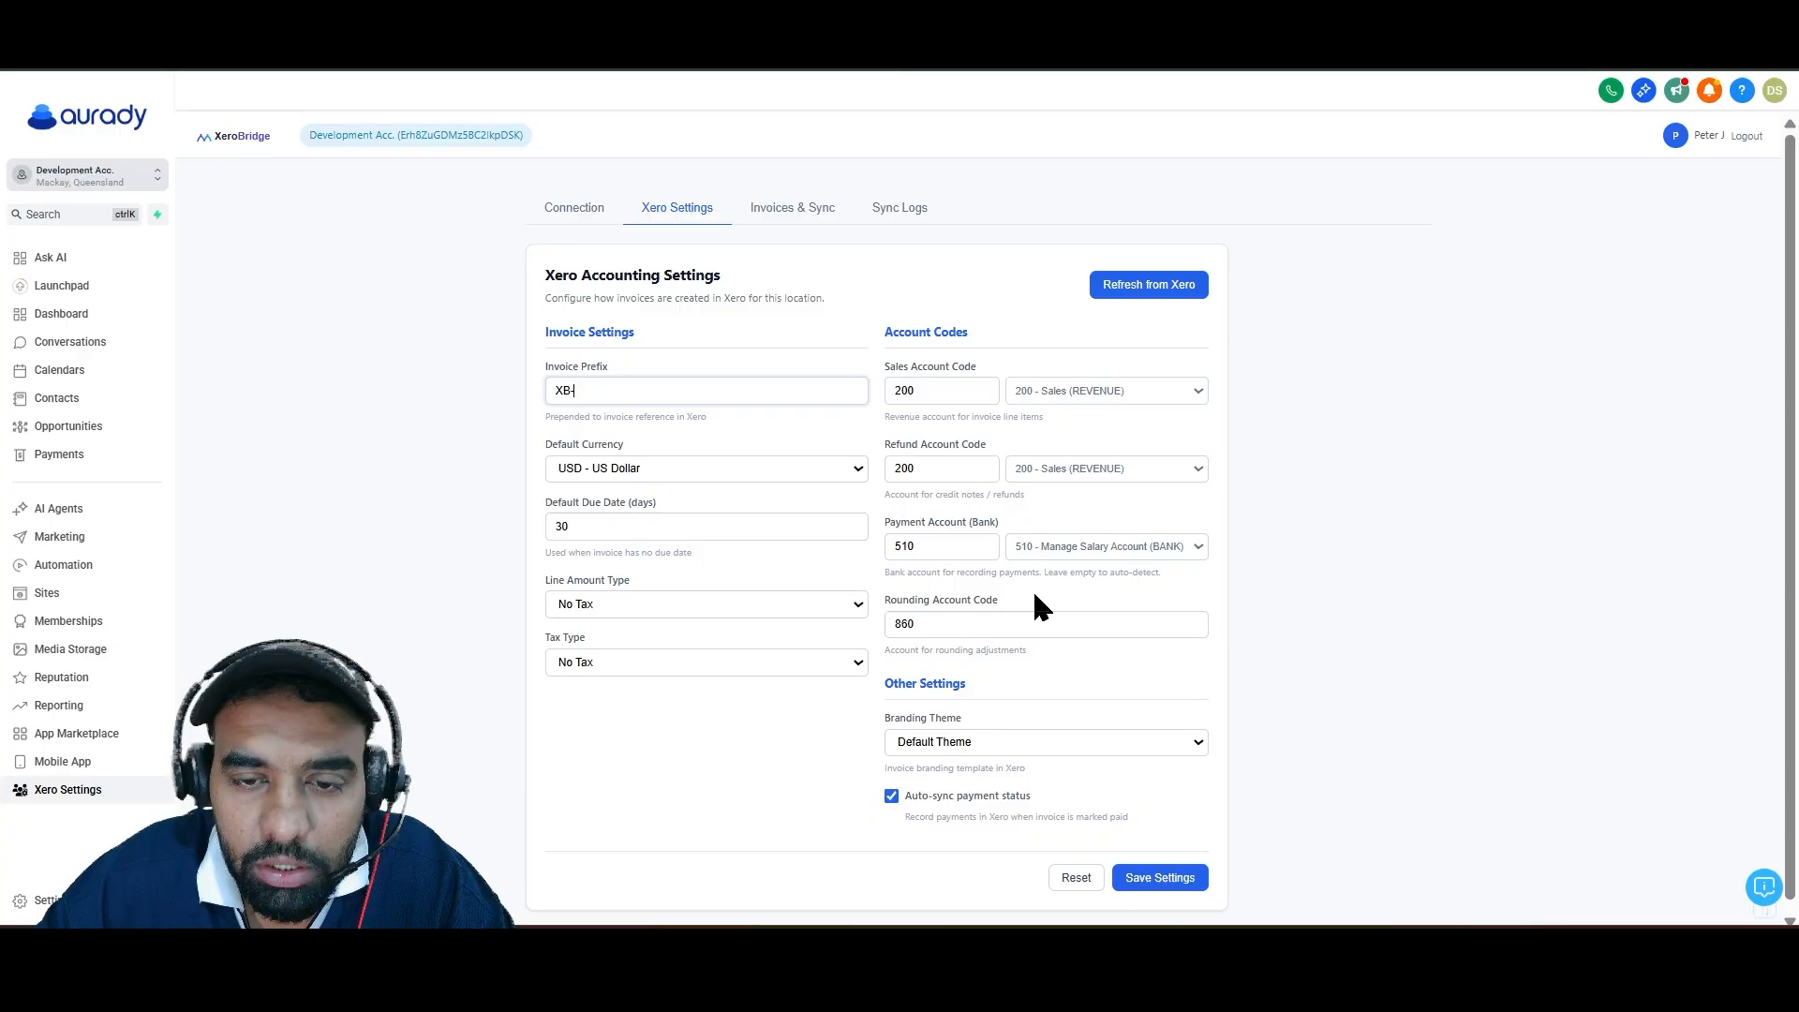
click(1052, 547)
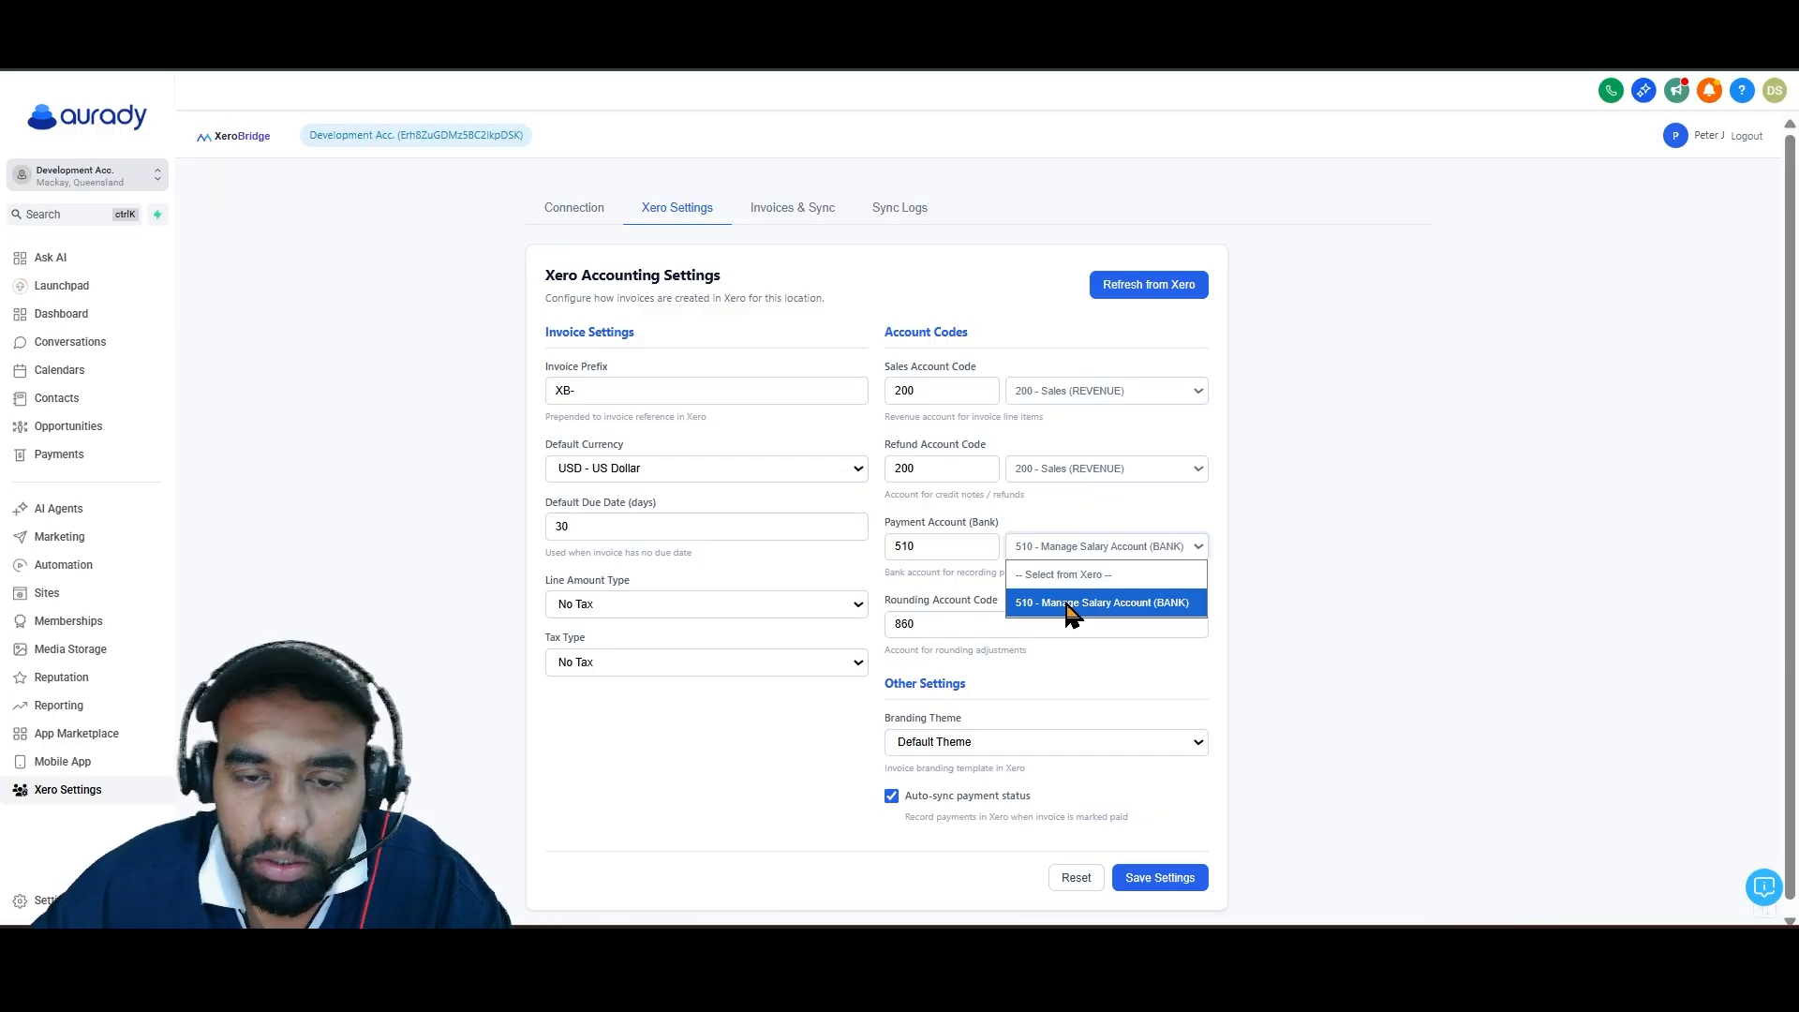
click(1072, 607)
click(959, 557)
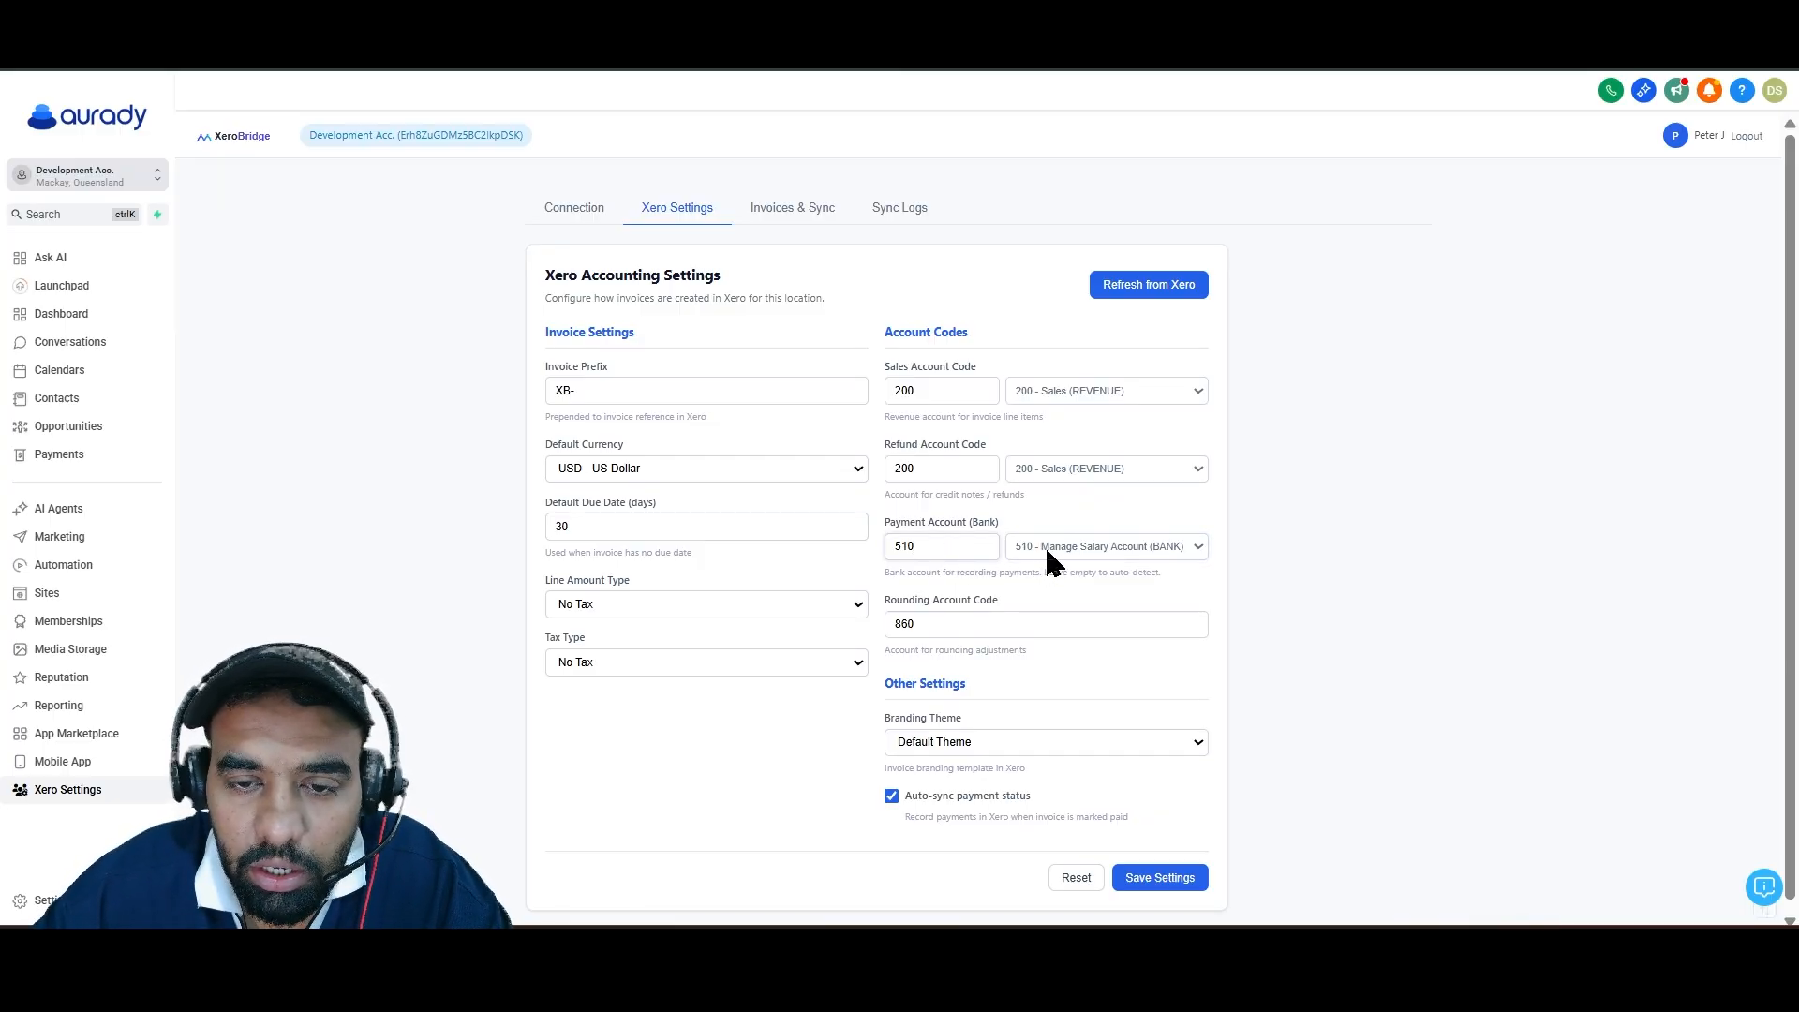
click(1137, 886)
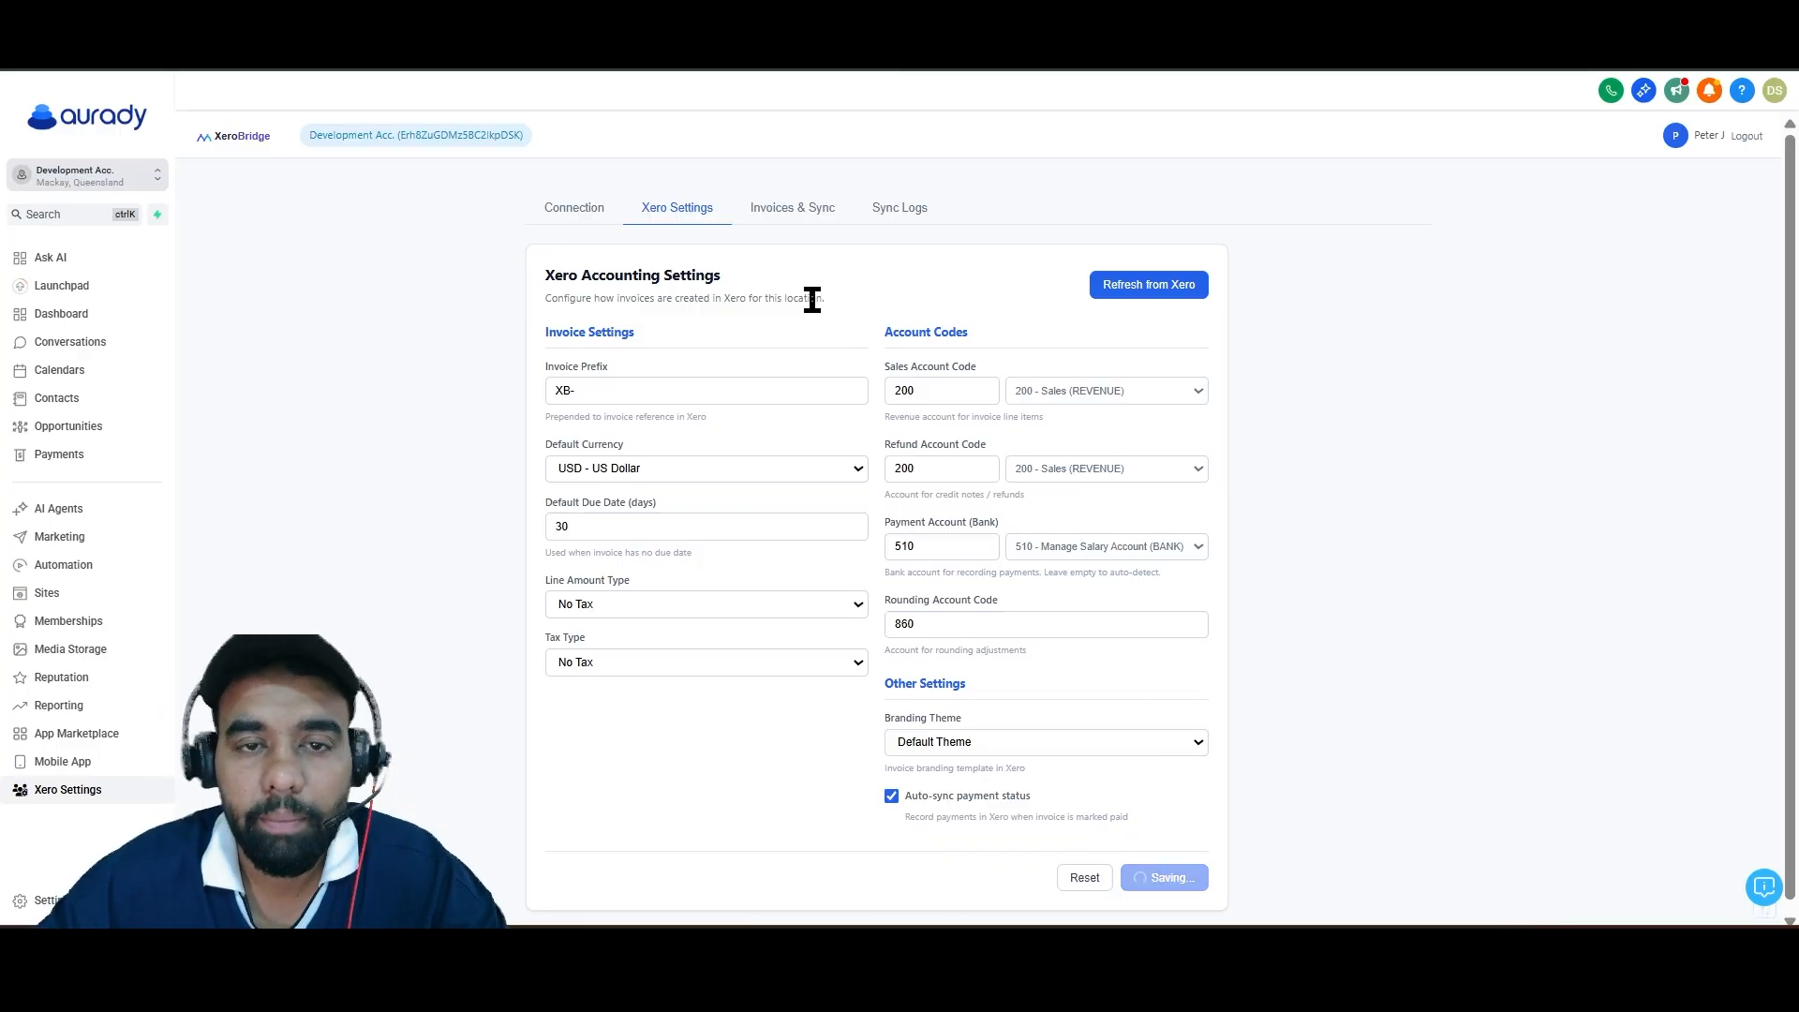
View the Invoices & Sync list in XeroBridge, and create a new invoice in Payments with a customer selected
click(785, 210)
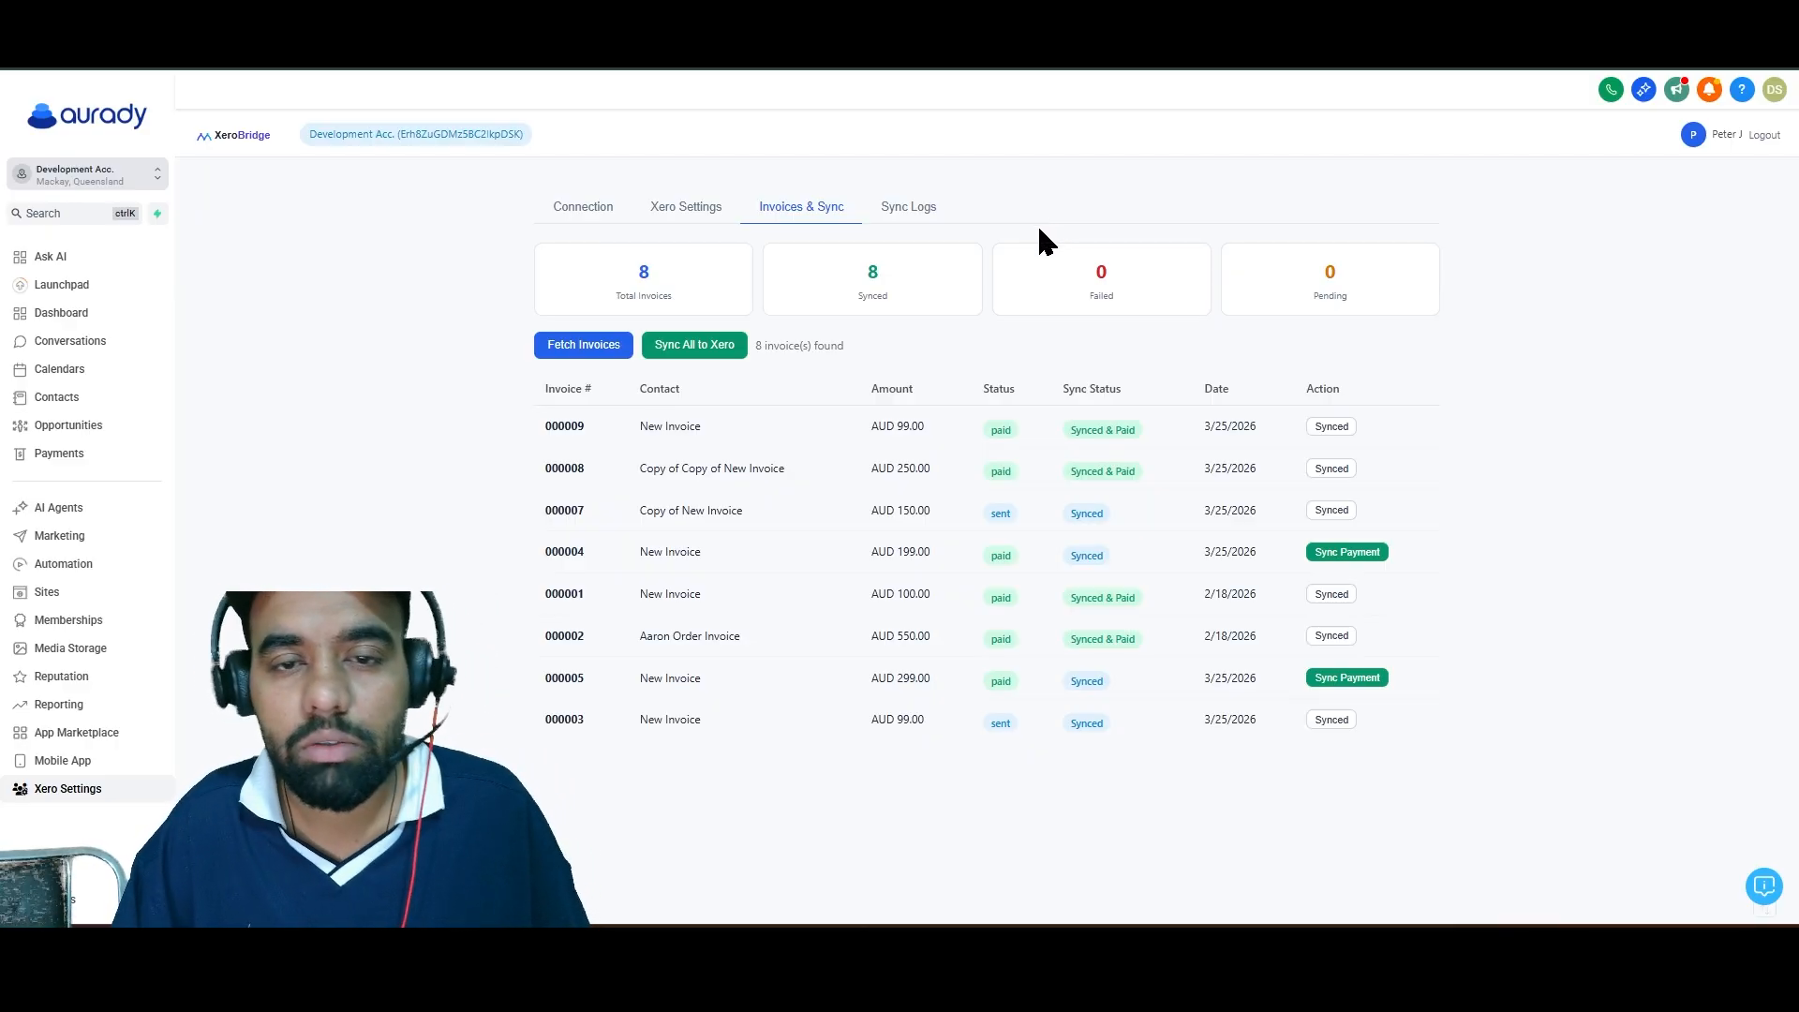
click(656, 47)
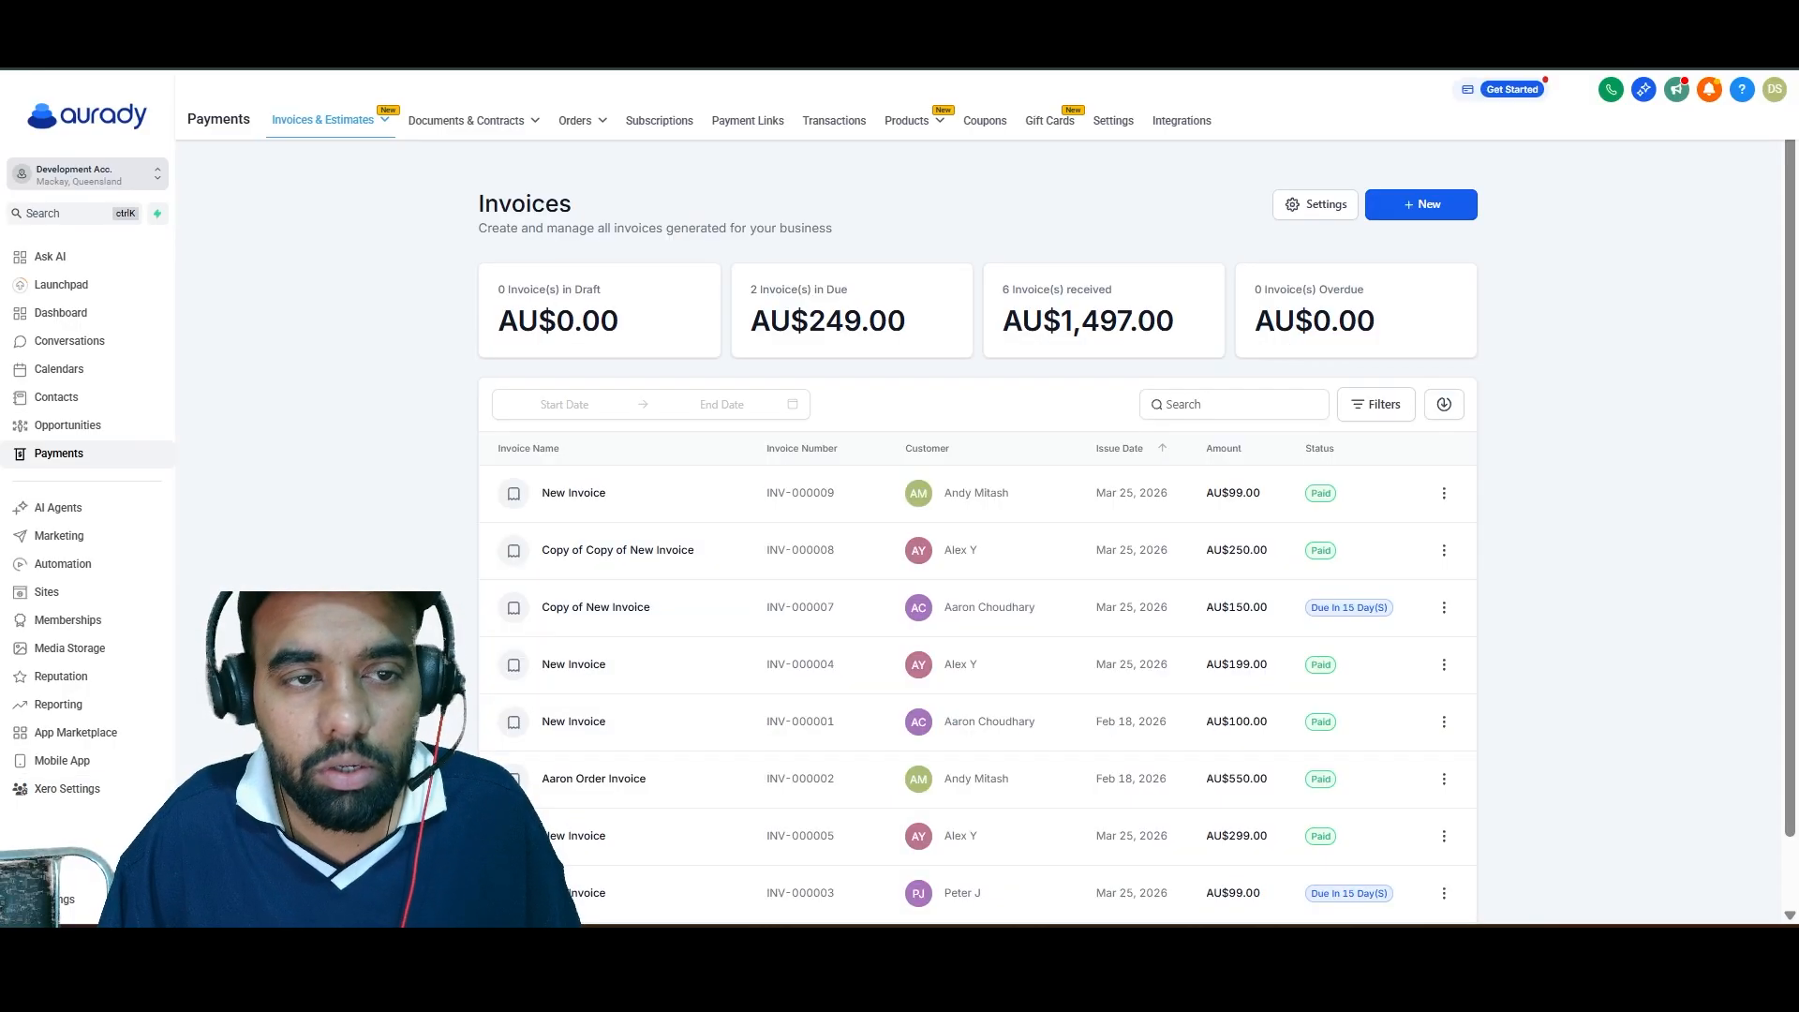
click(1405, 218)
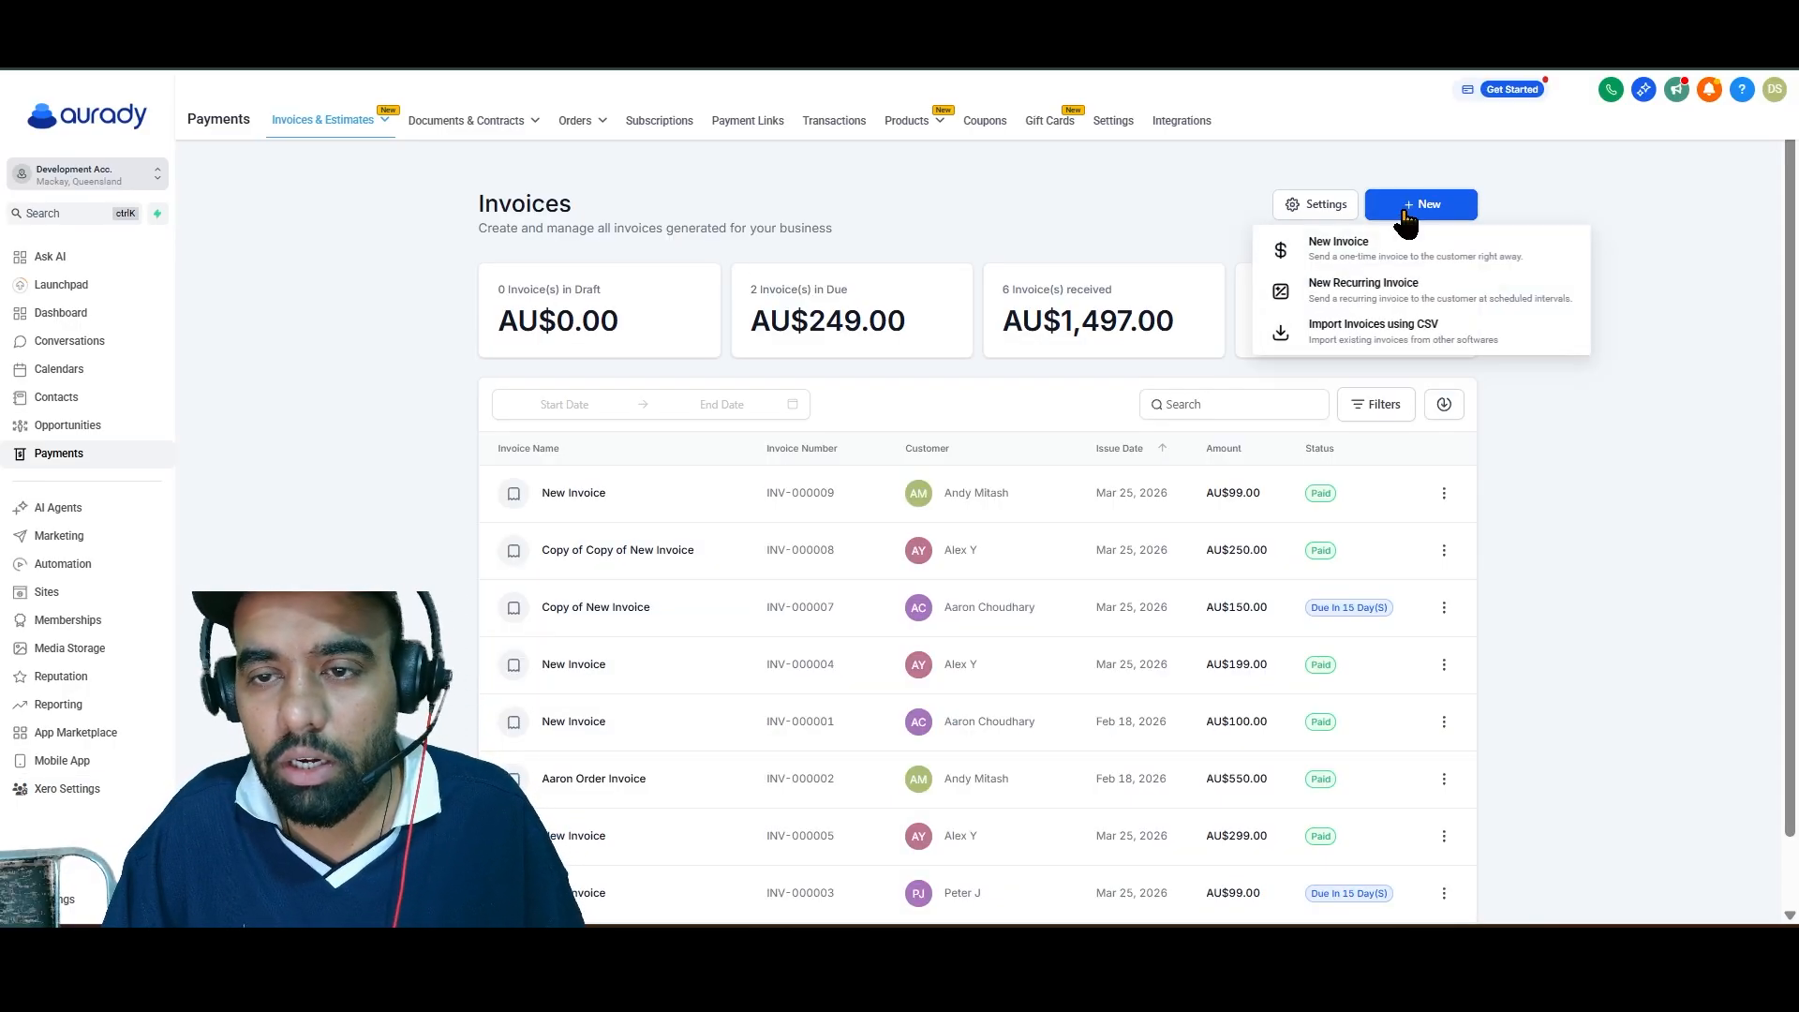
click(1376, 251)
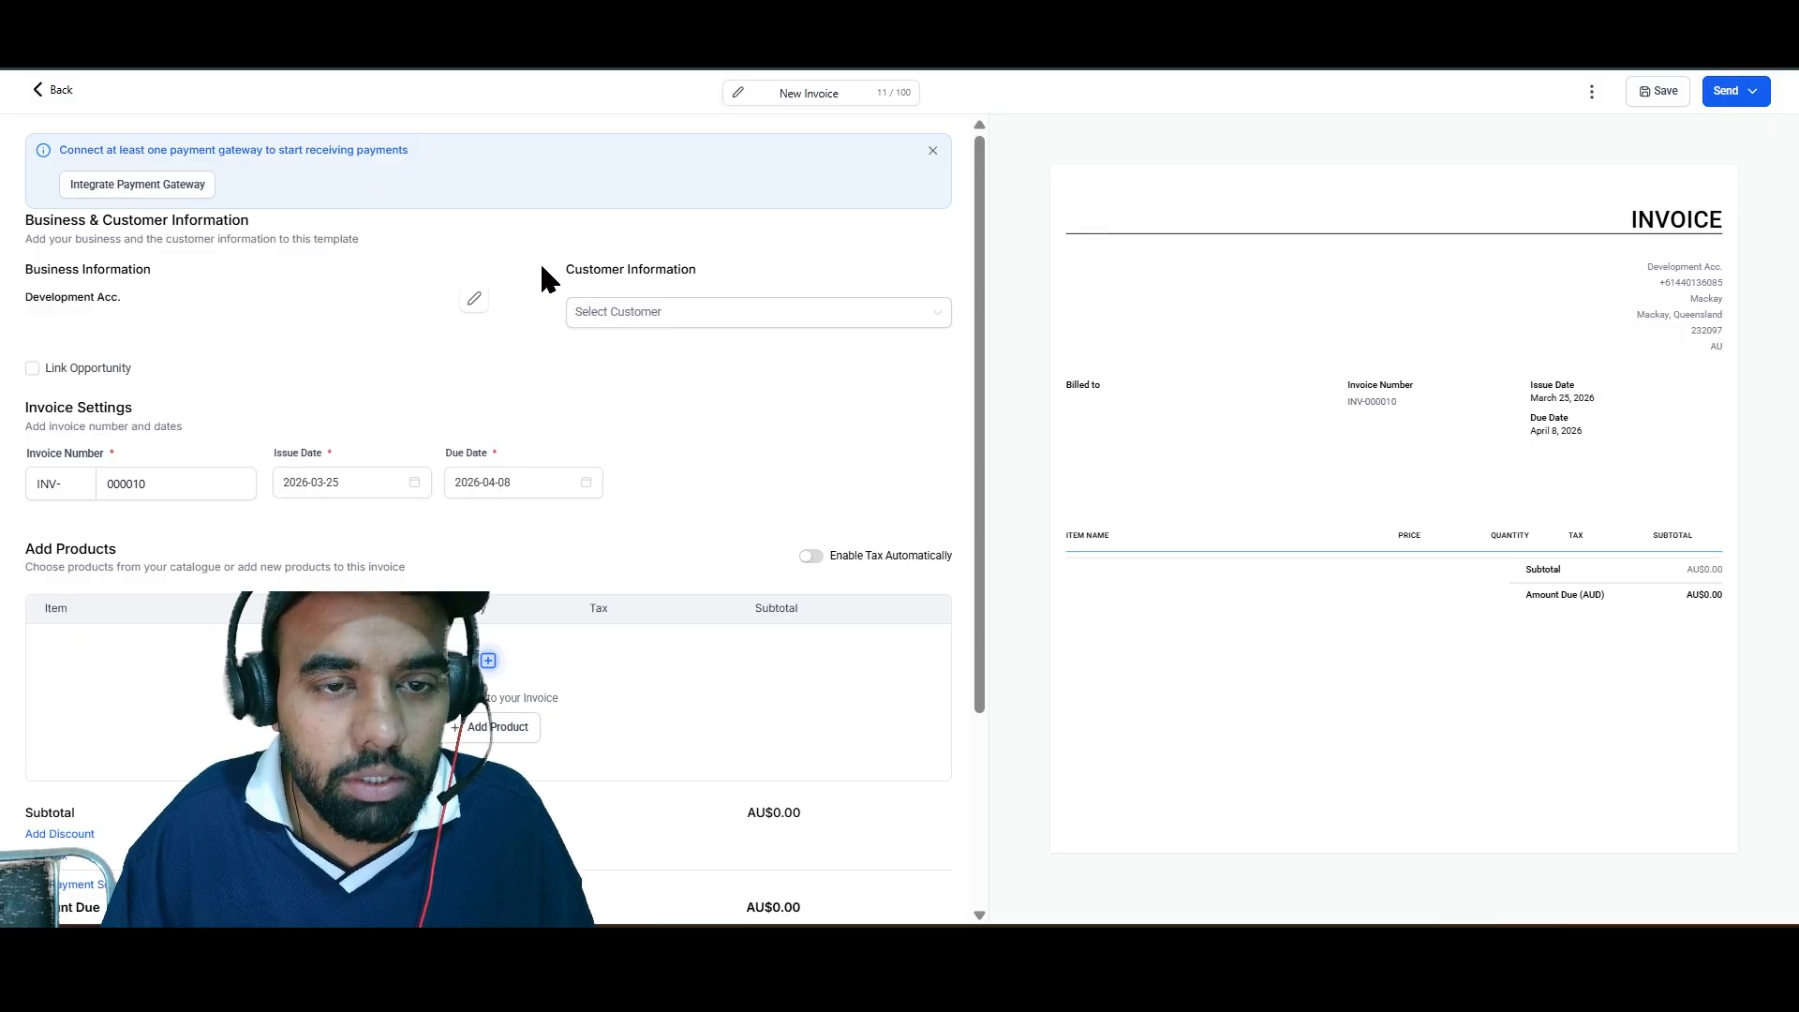
click(656, 311)
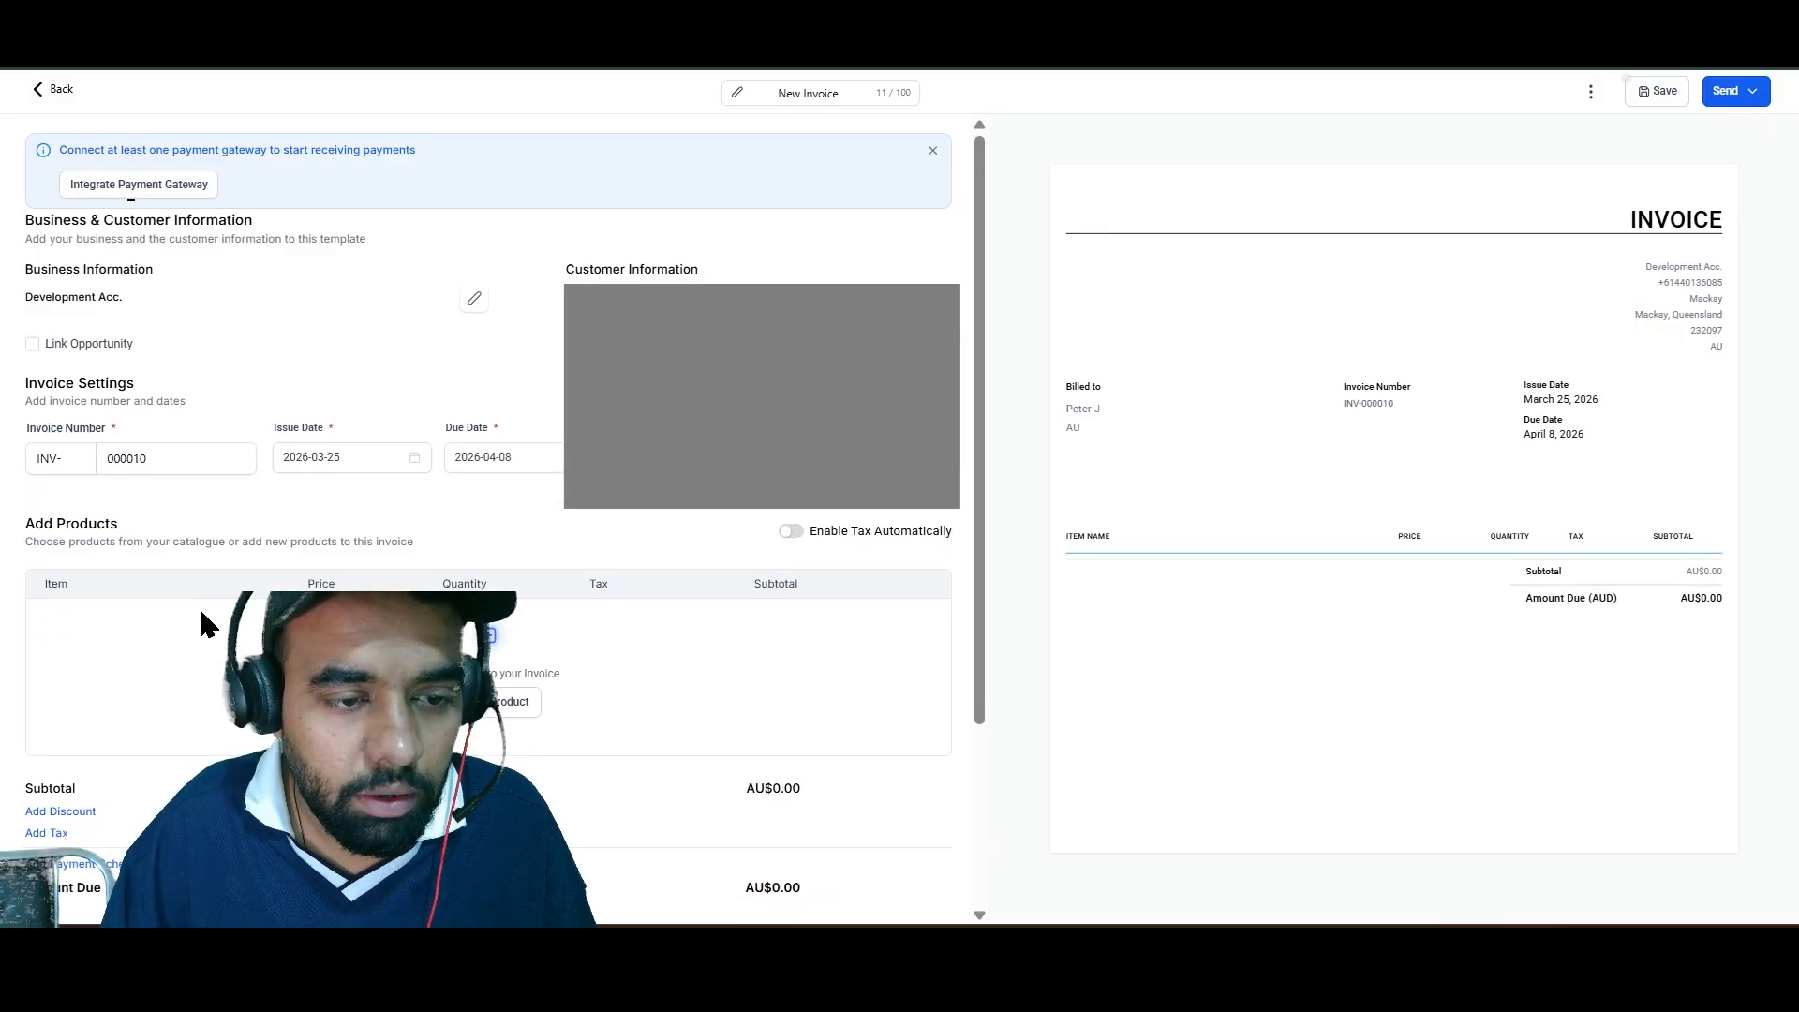
Add a new product named demo test to the invoice with a price of AU$199
click(488, 702)
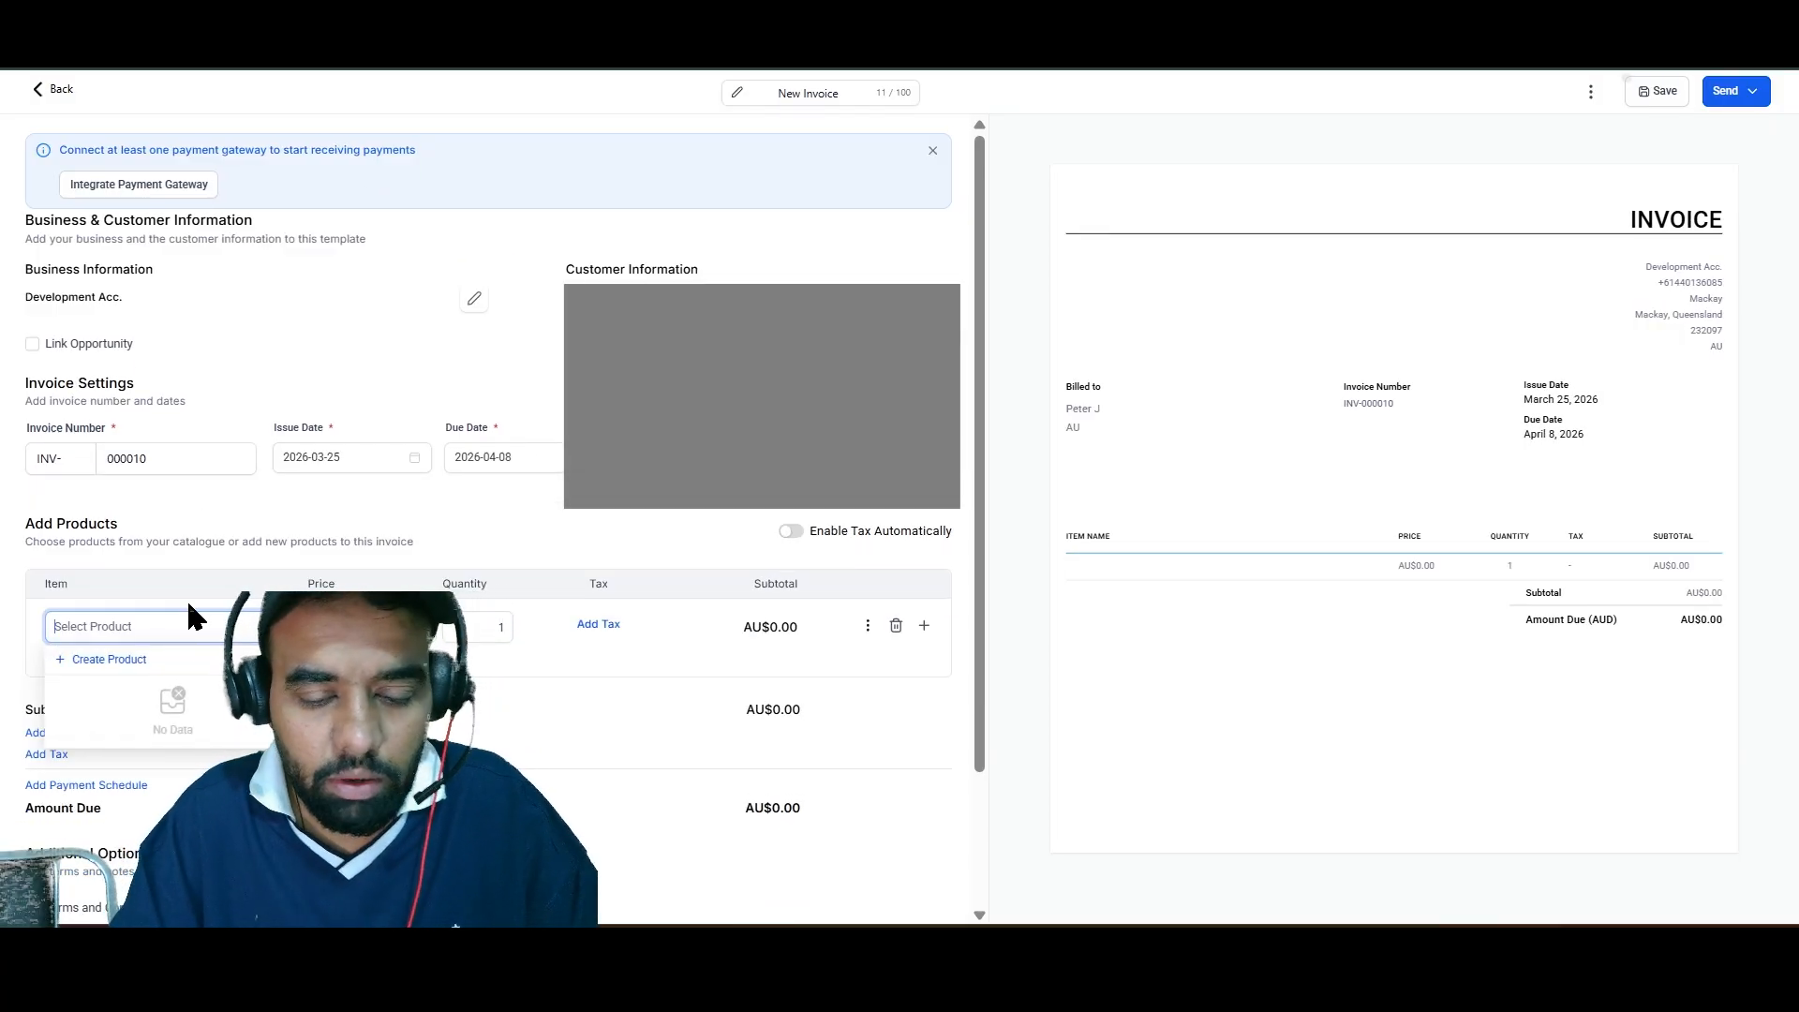
text(dm)
text(emo test)
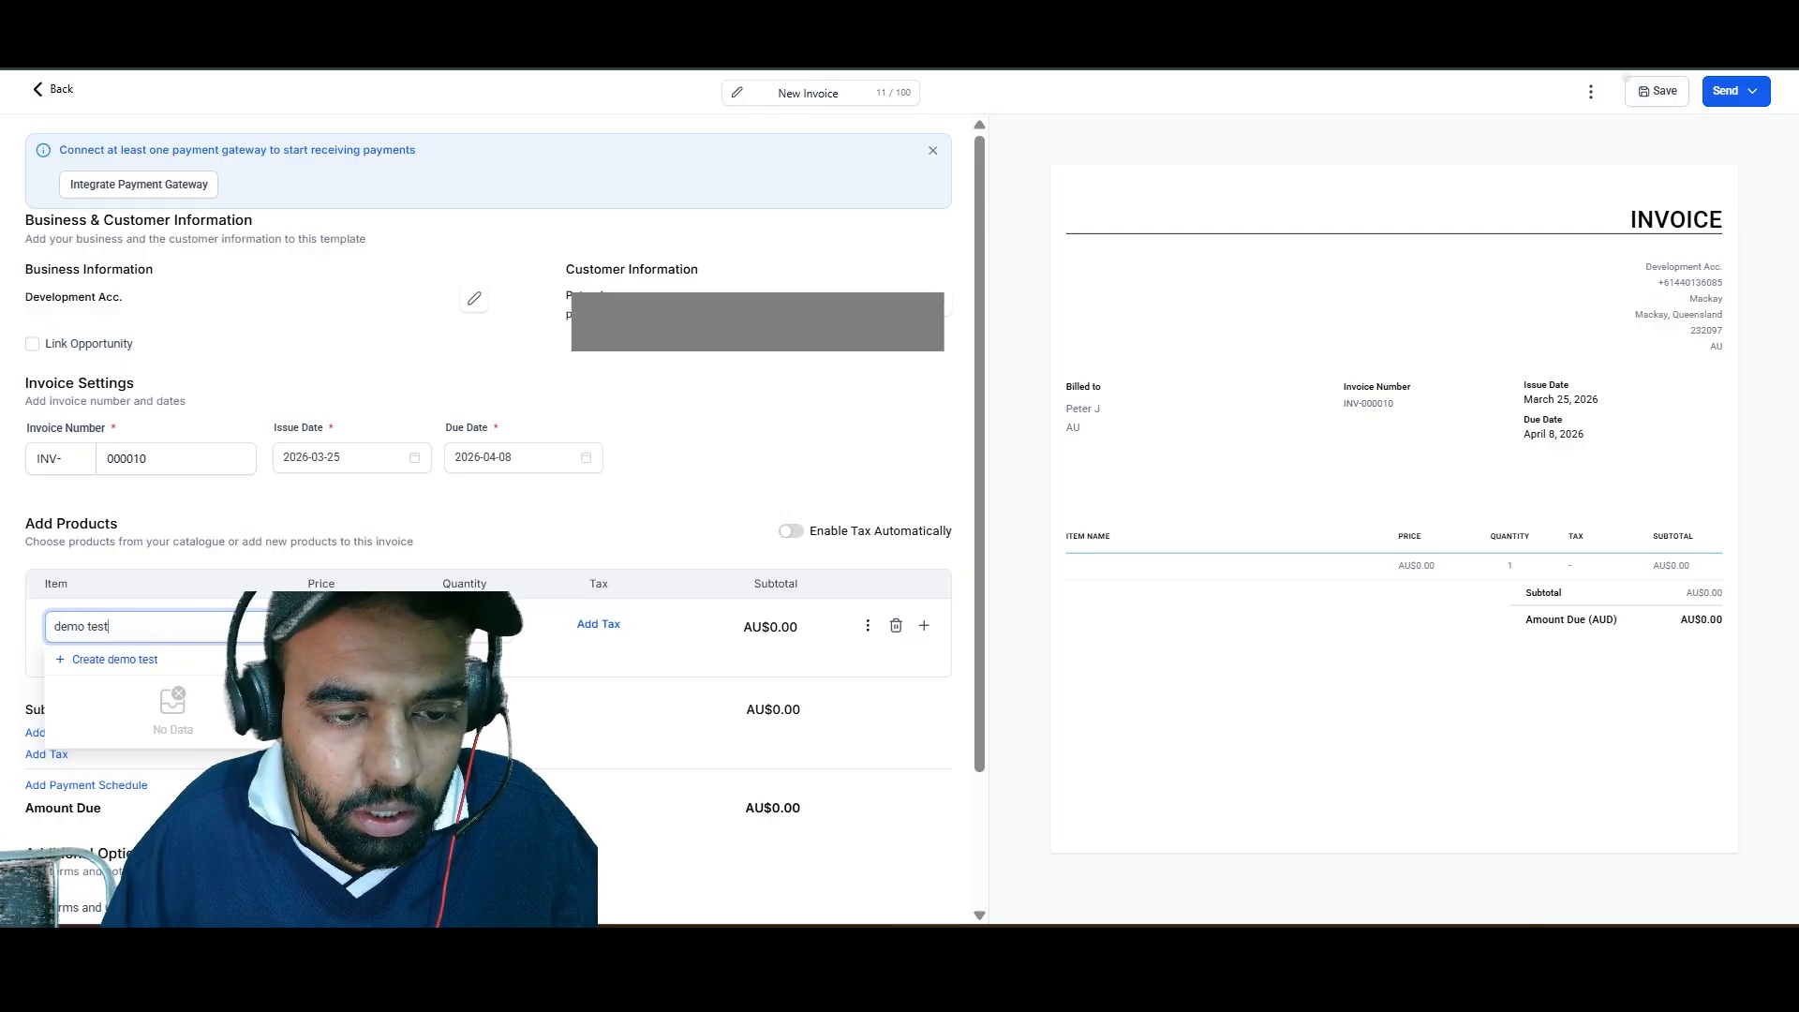
click(115, 659)
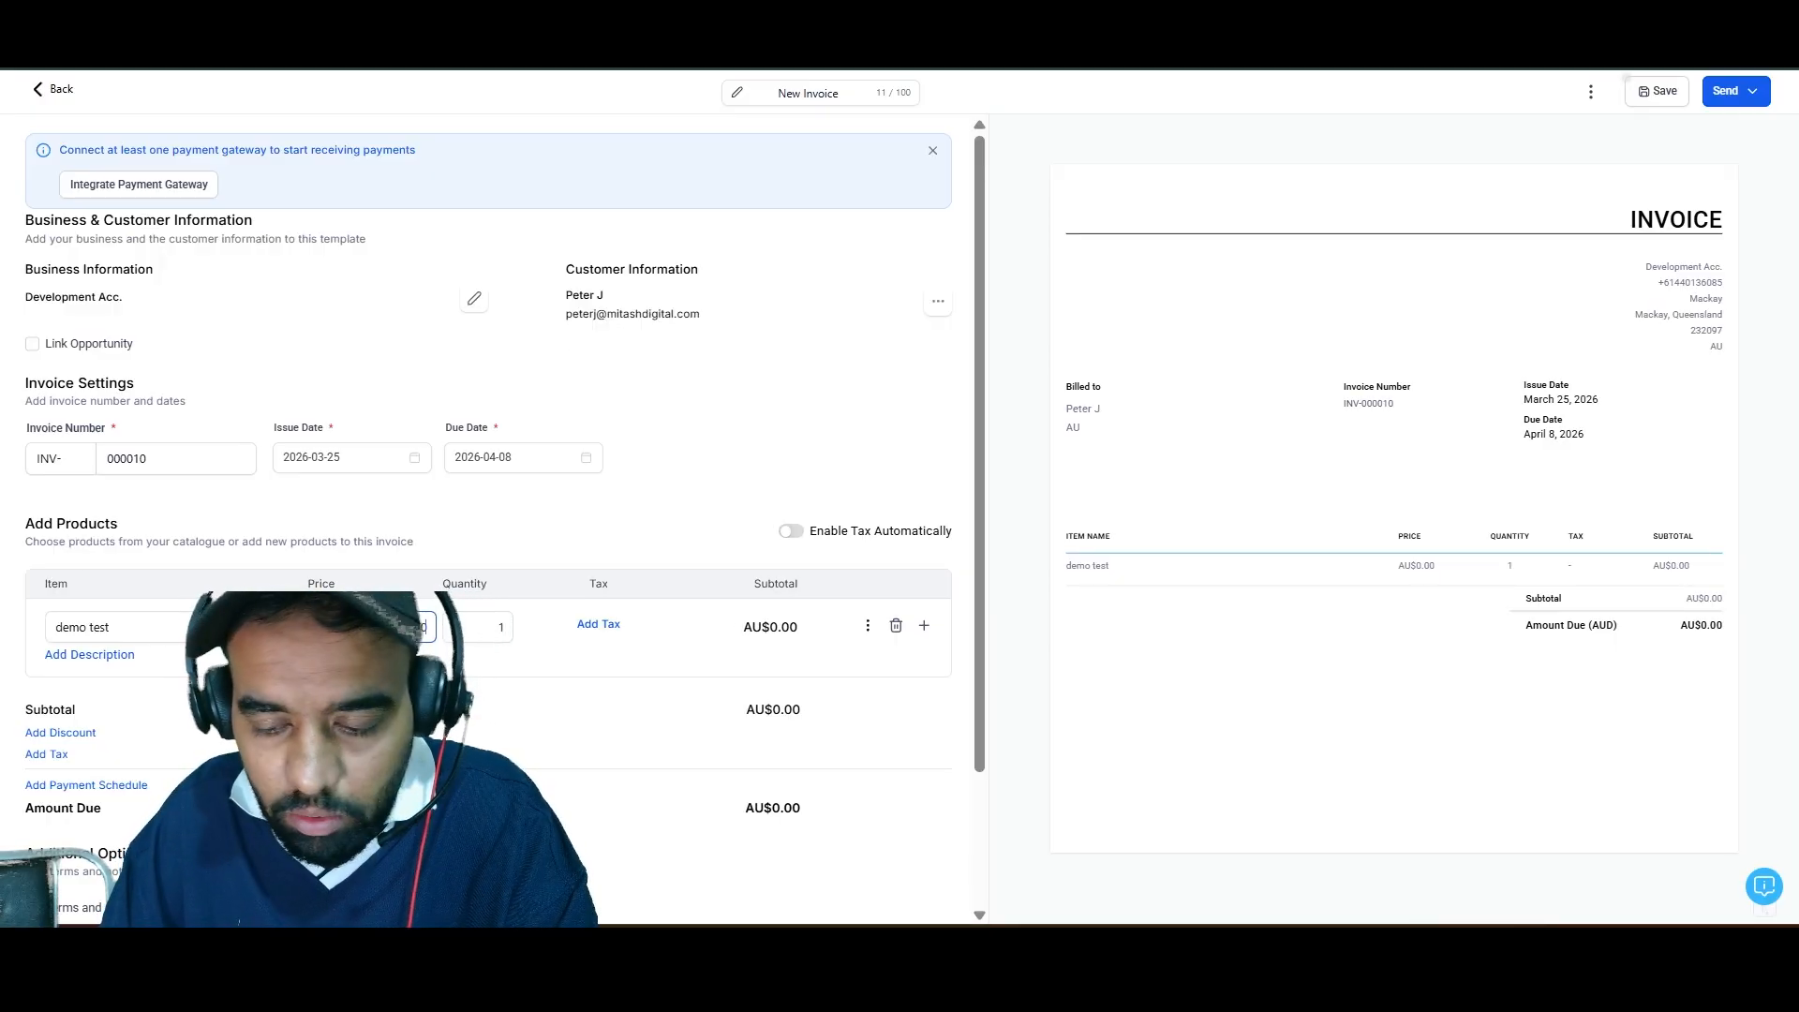
text(1999)
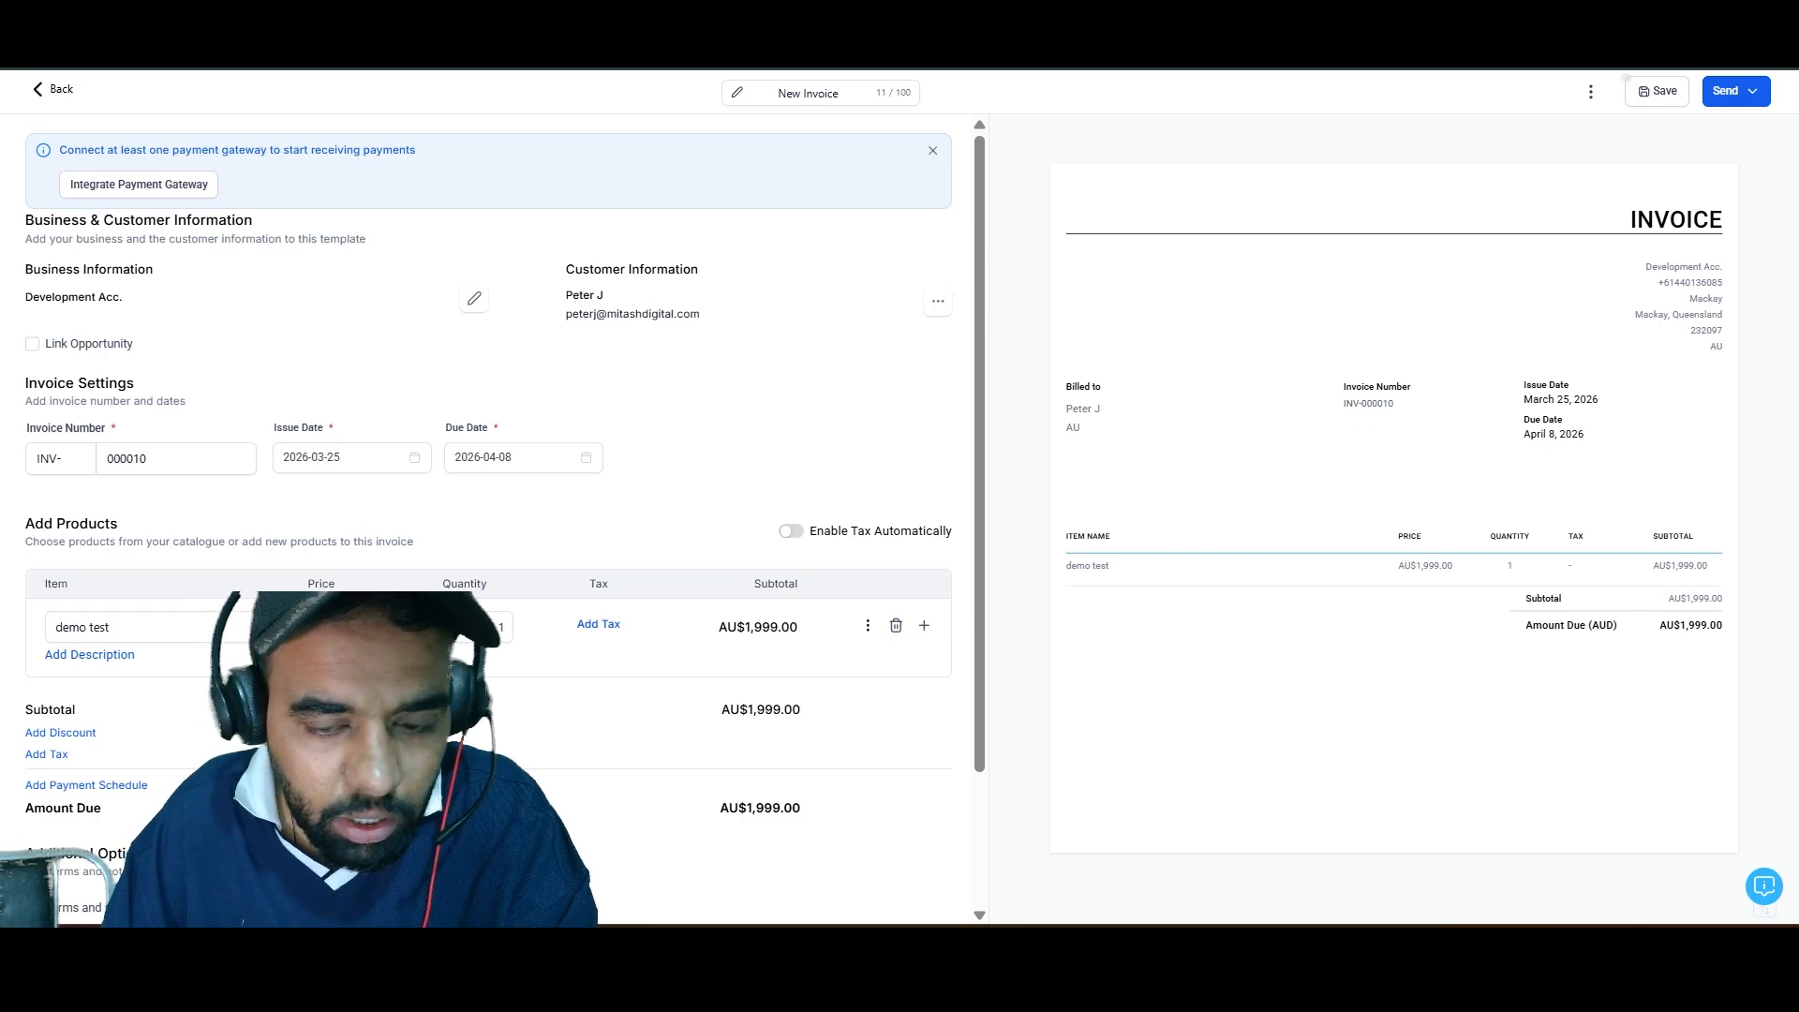
key(BackSpace)
Send the new invoice live by email, comparing the existing invoices in XeroBridge and Xero before confirming
click(1729, 94)
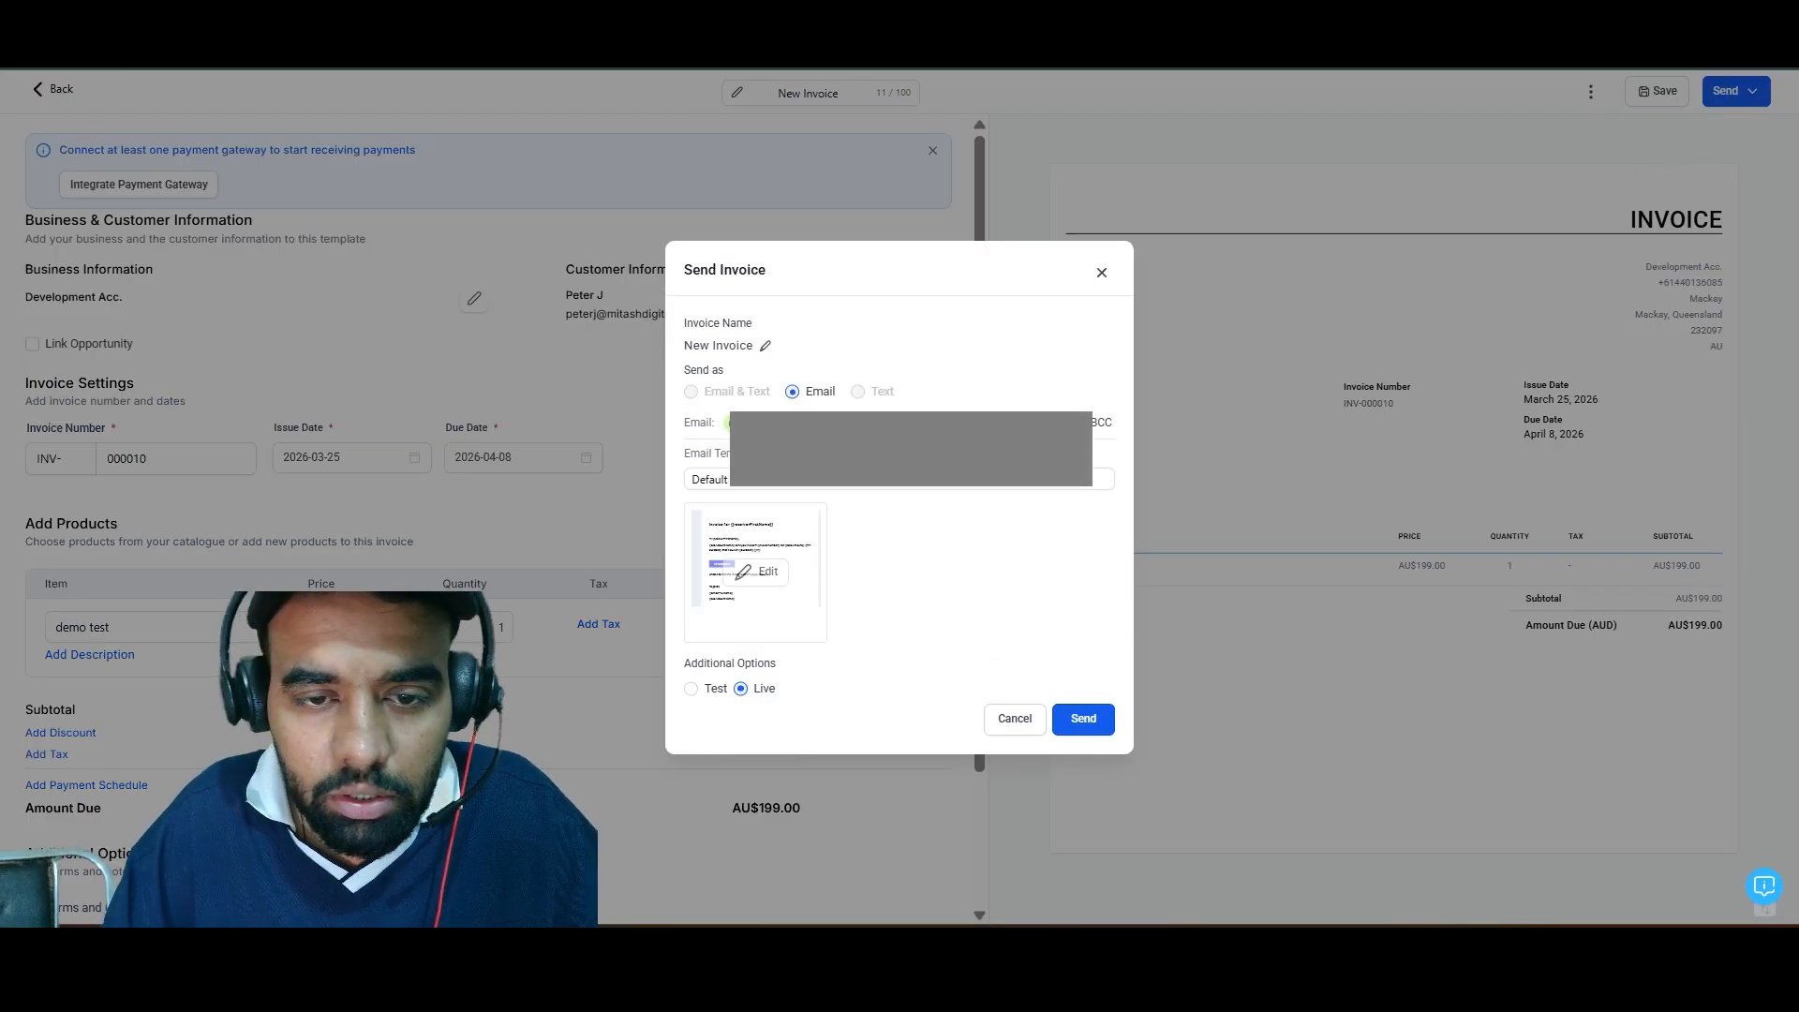
click(103, 19)
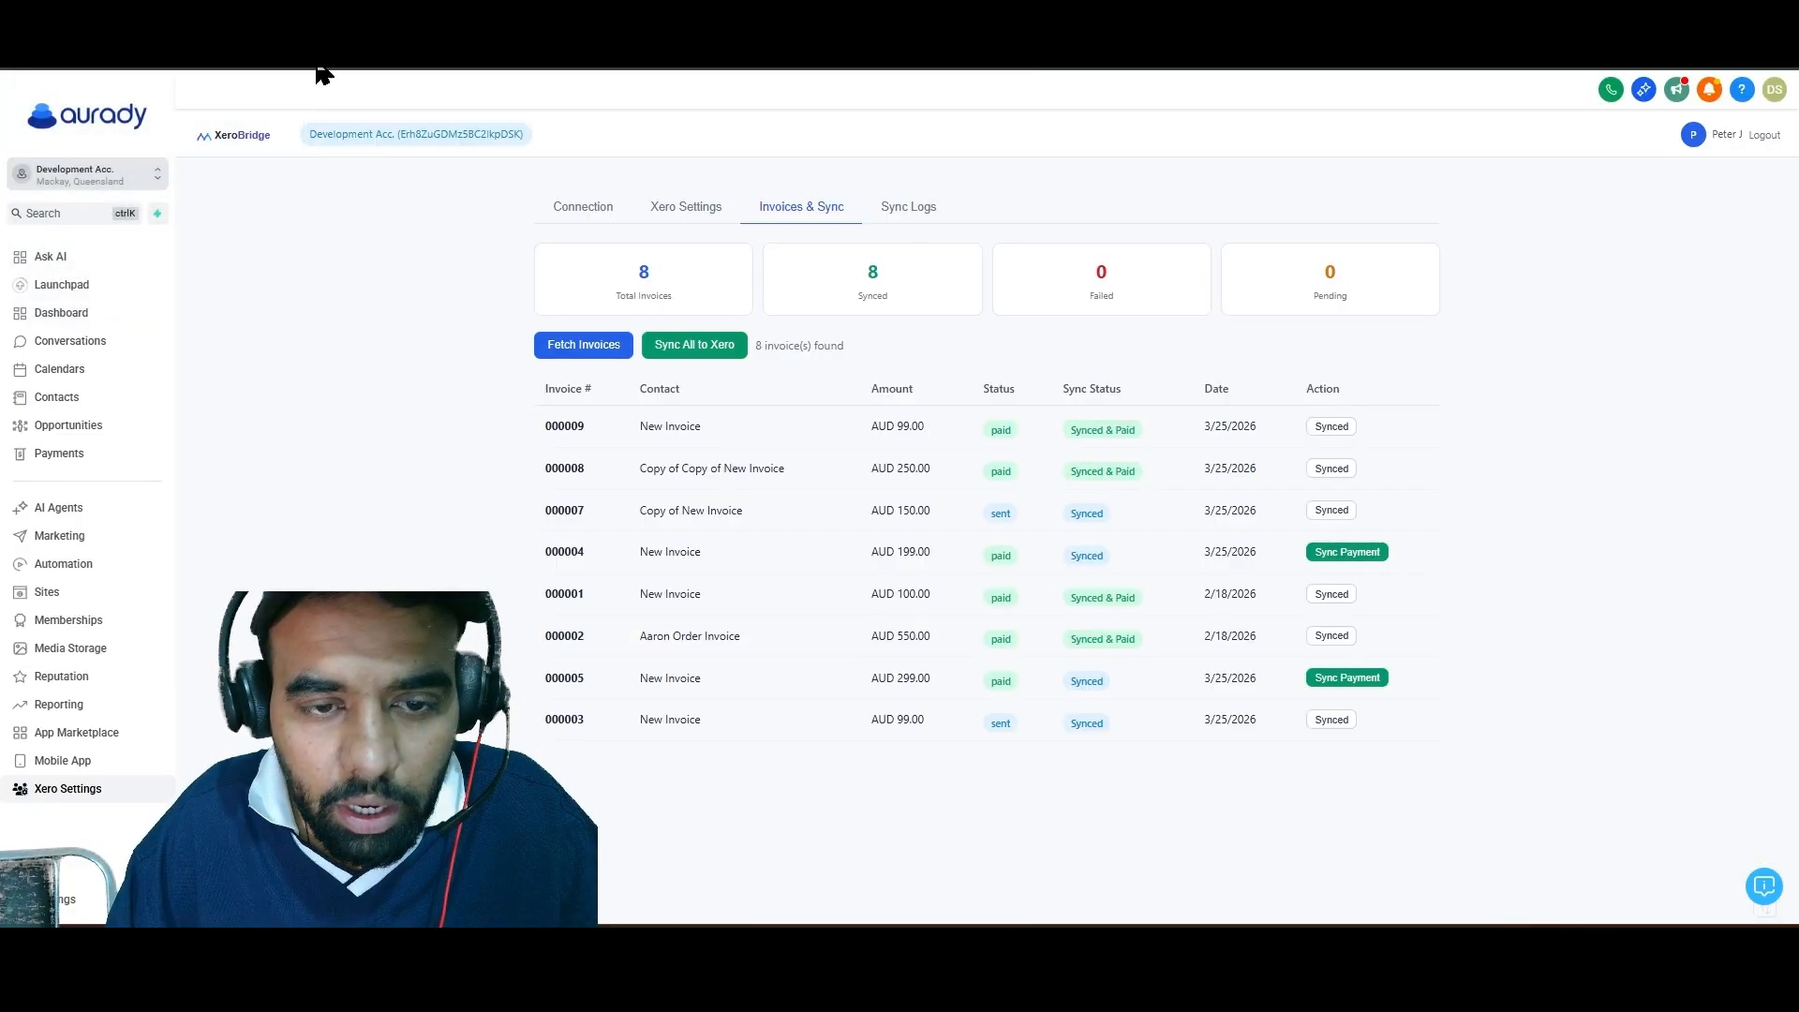
drag(536, 430, 590, 421)
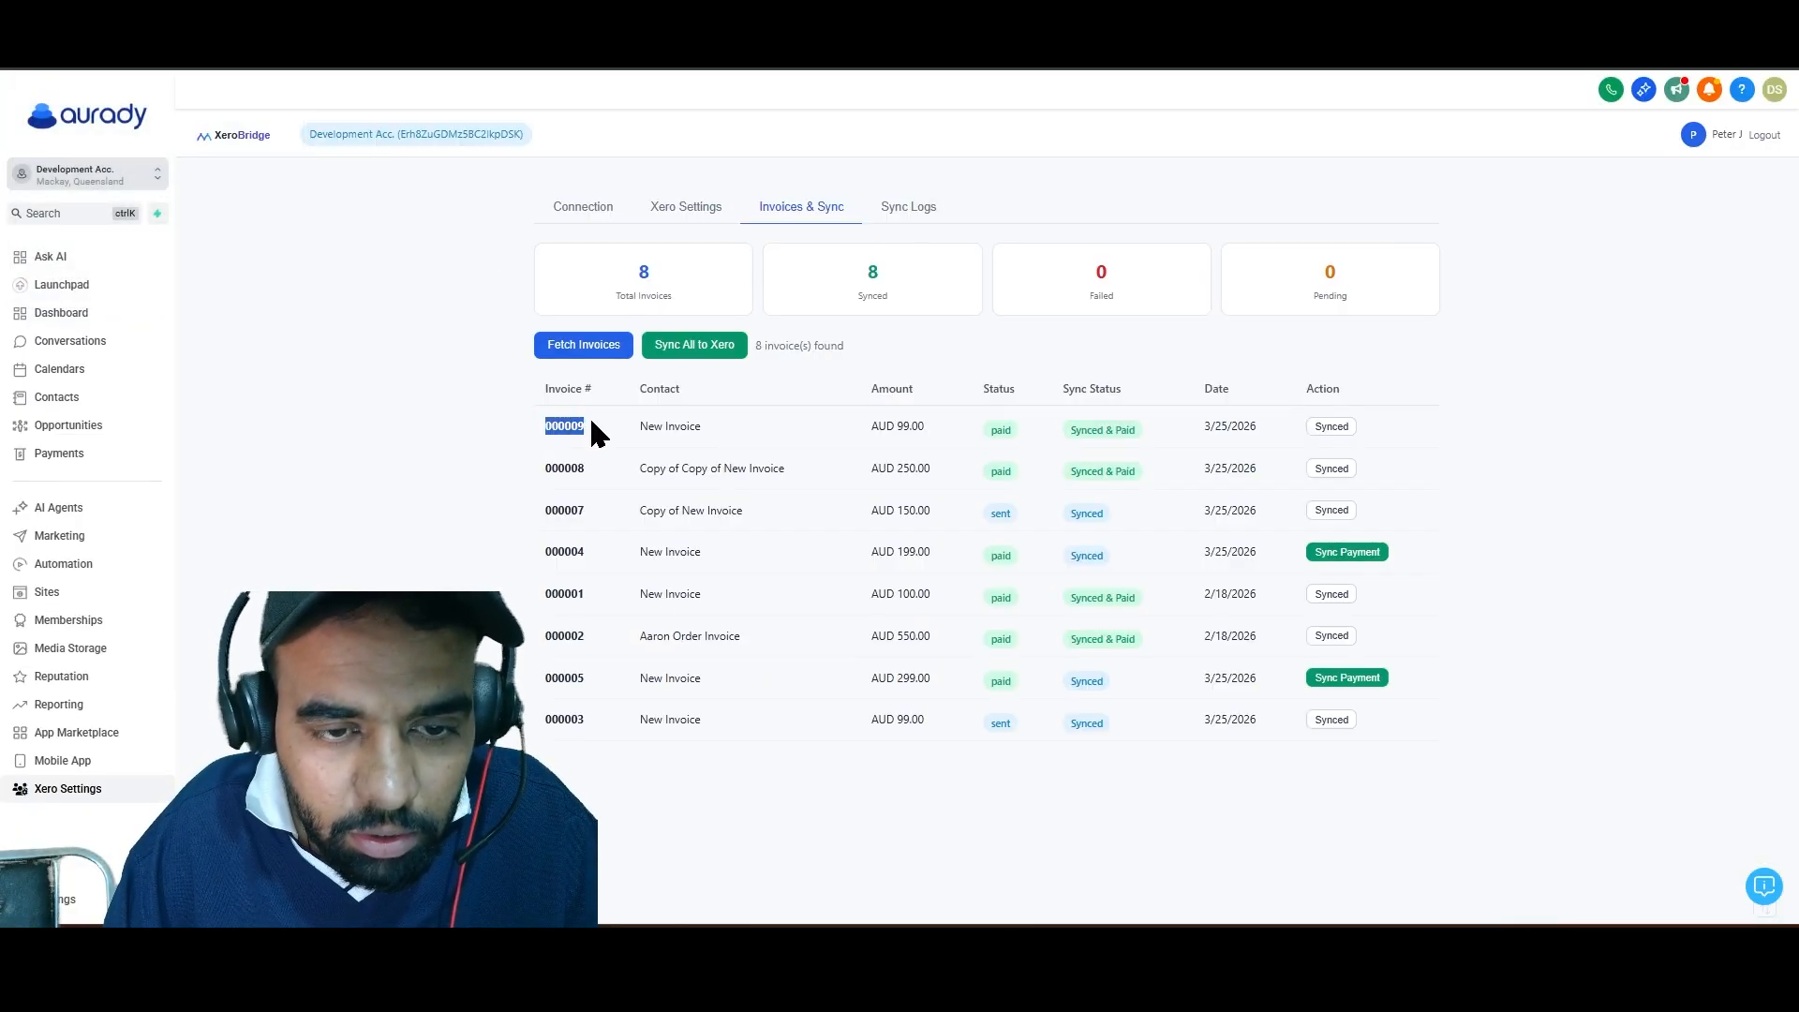
click(309, 18)
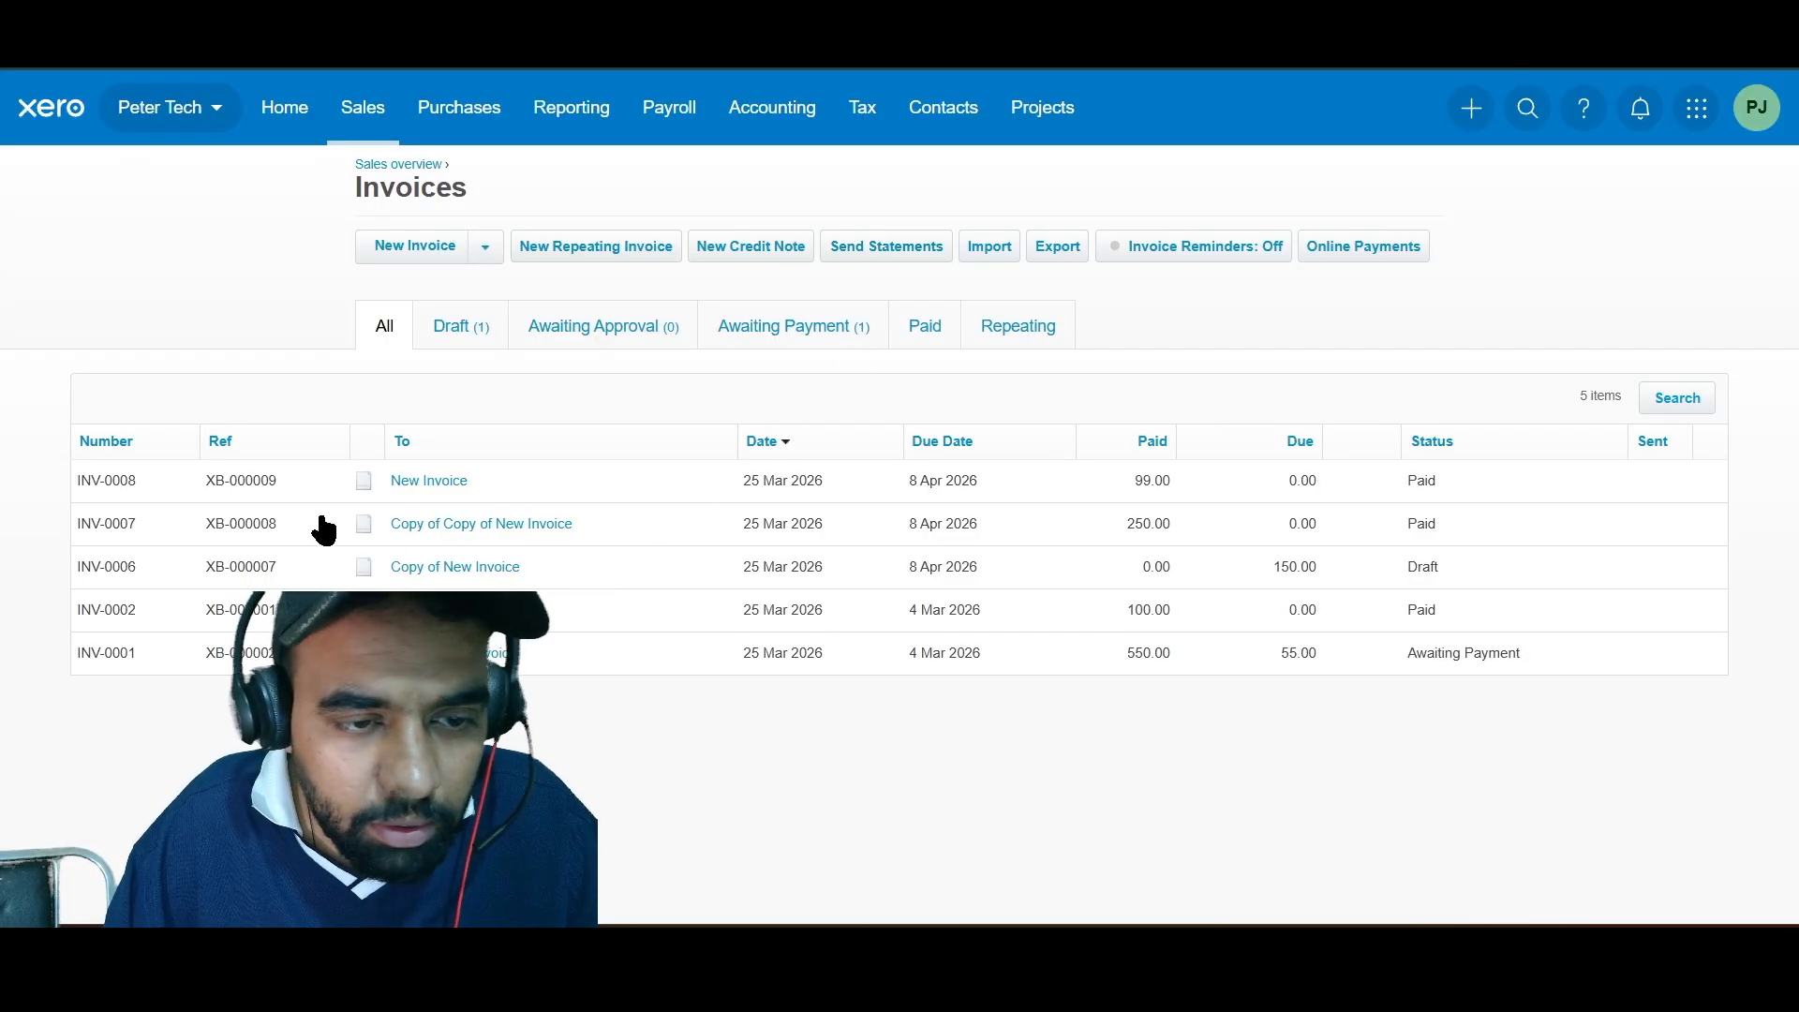
click(140, 18)
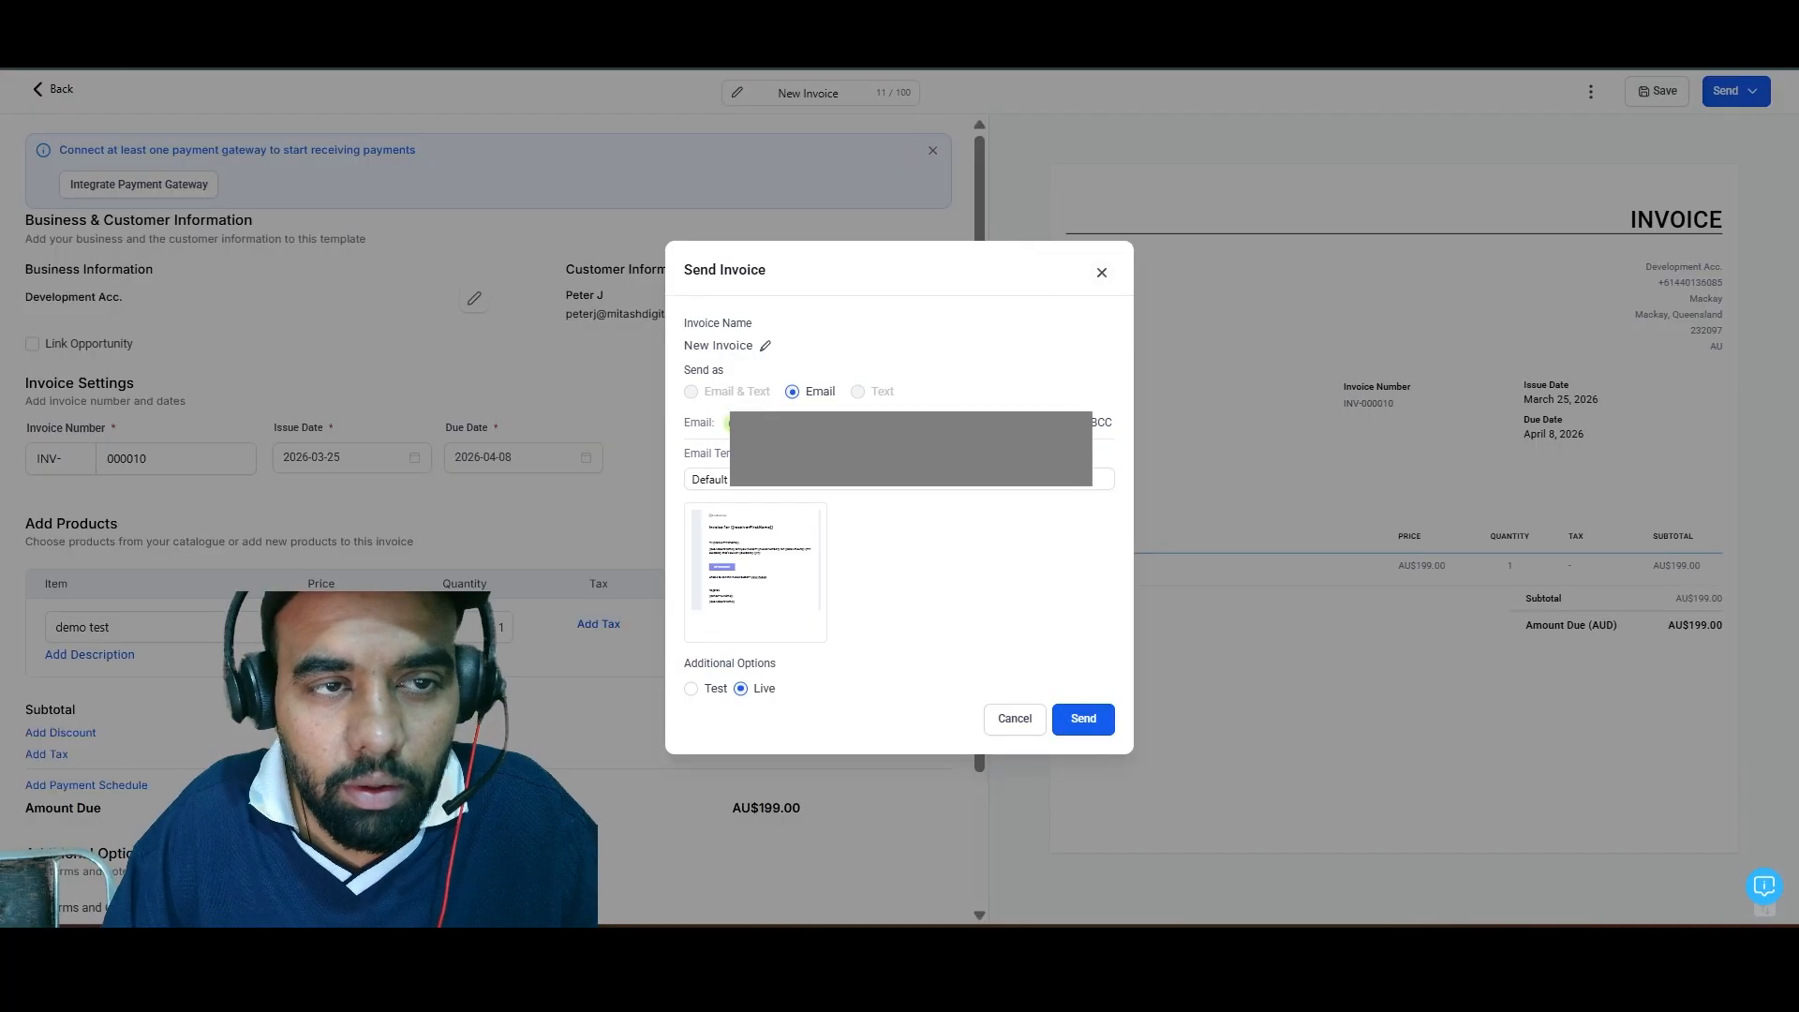
click(1064, 719)
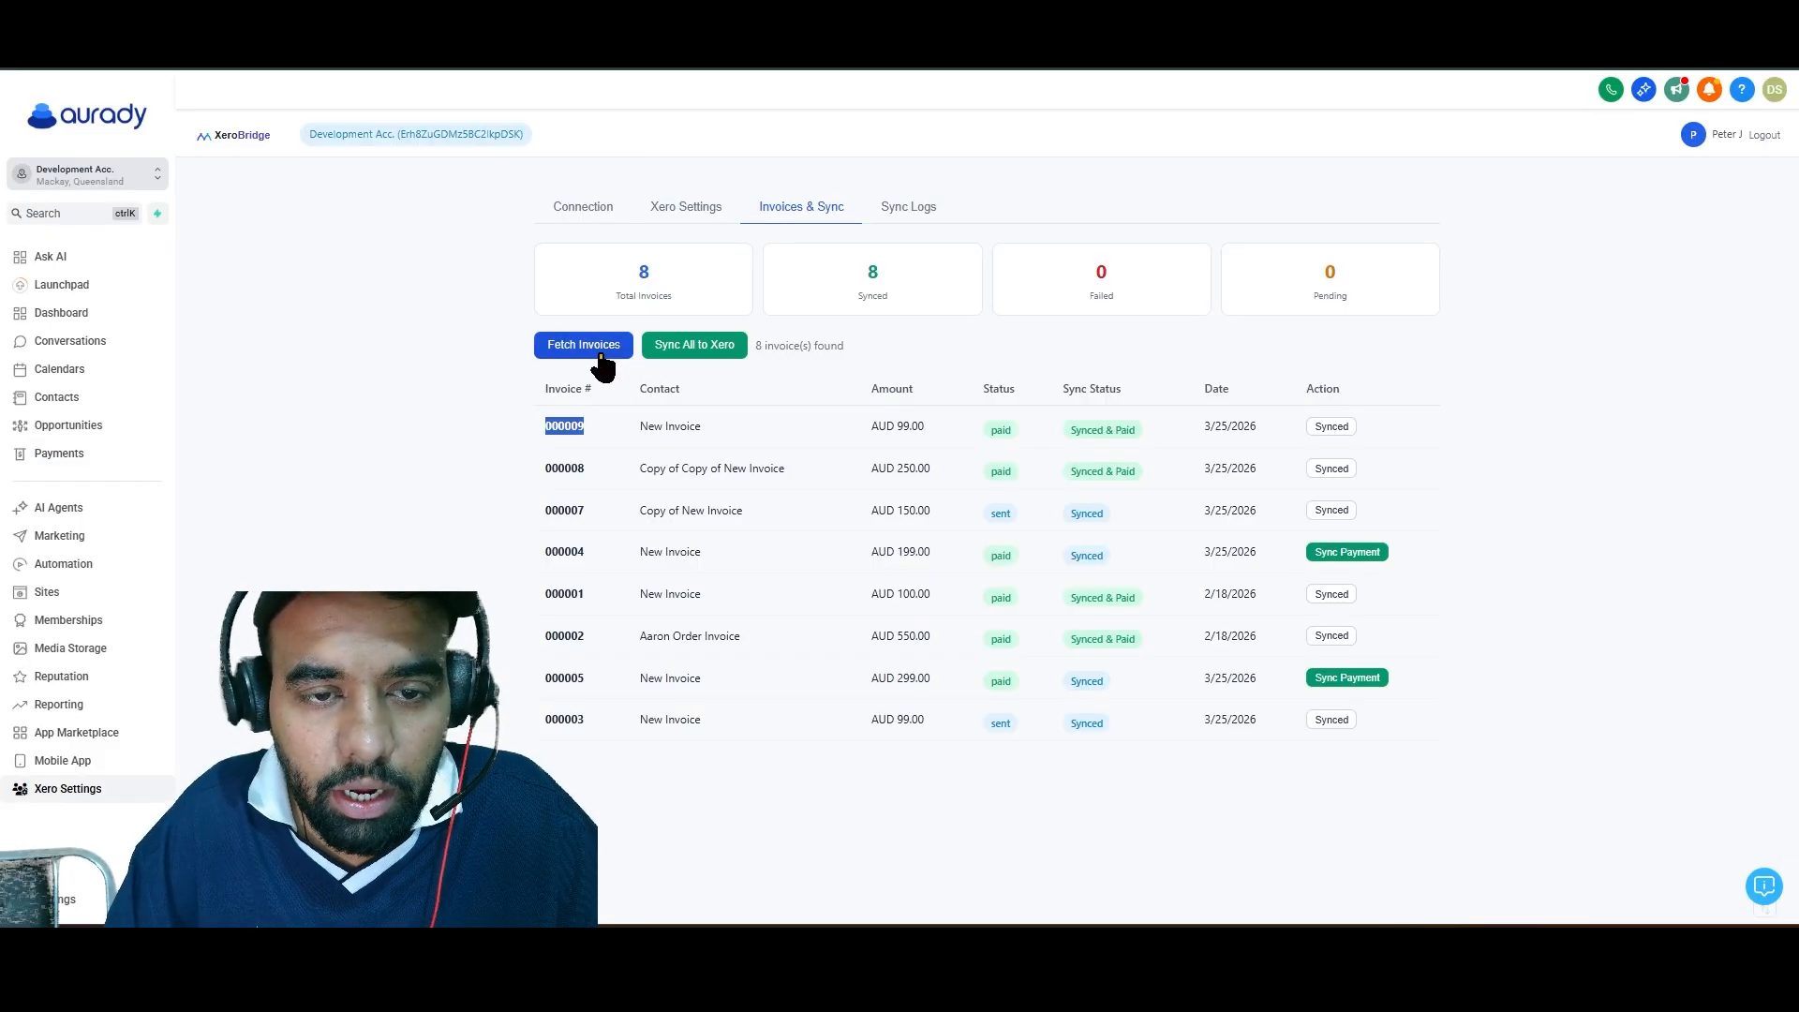
Fetch the invoices in XeroBridge, and refresh the Xero invoices list to check the new invoice
click(601, 355)
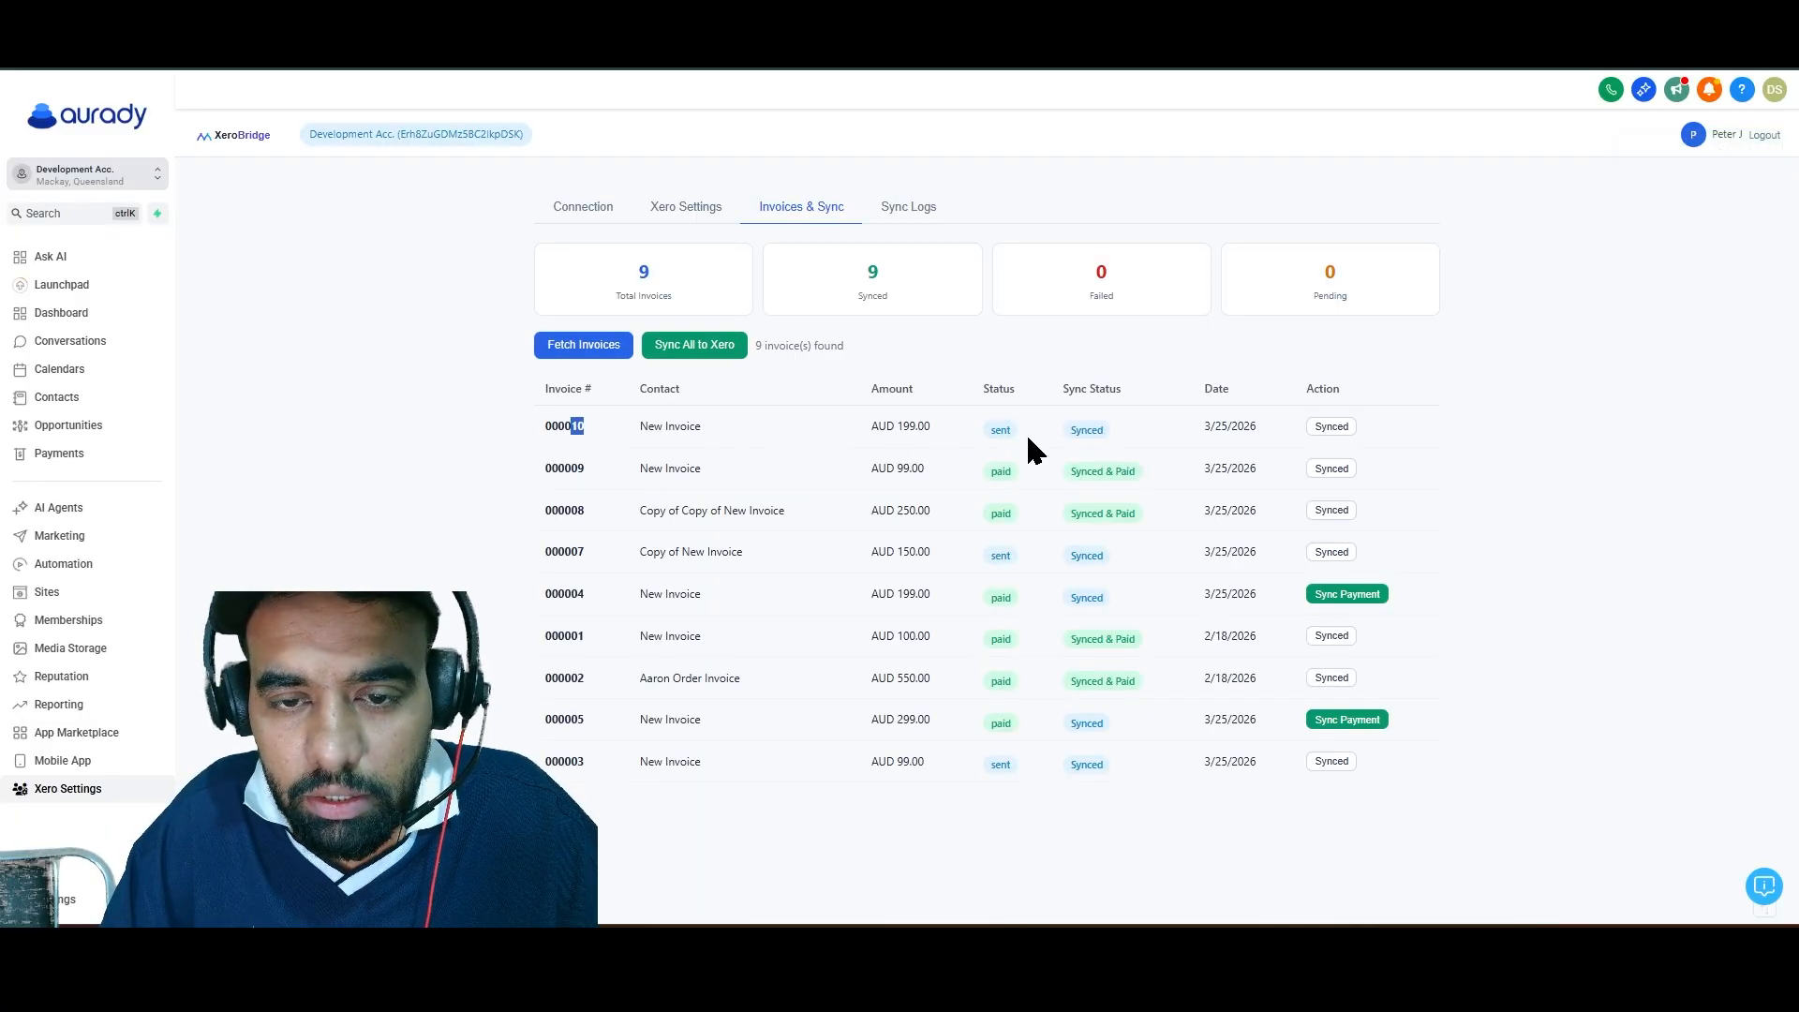
key(ctrl+Tab)
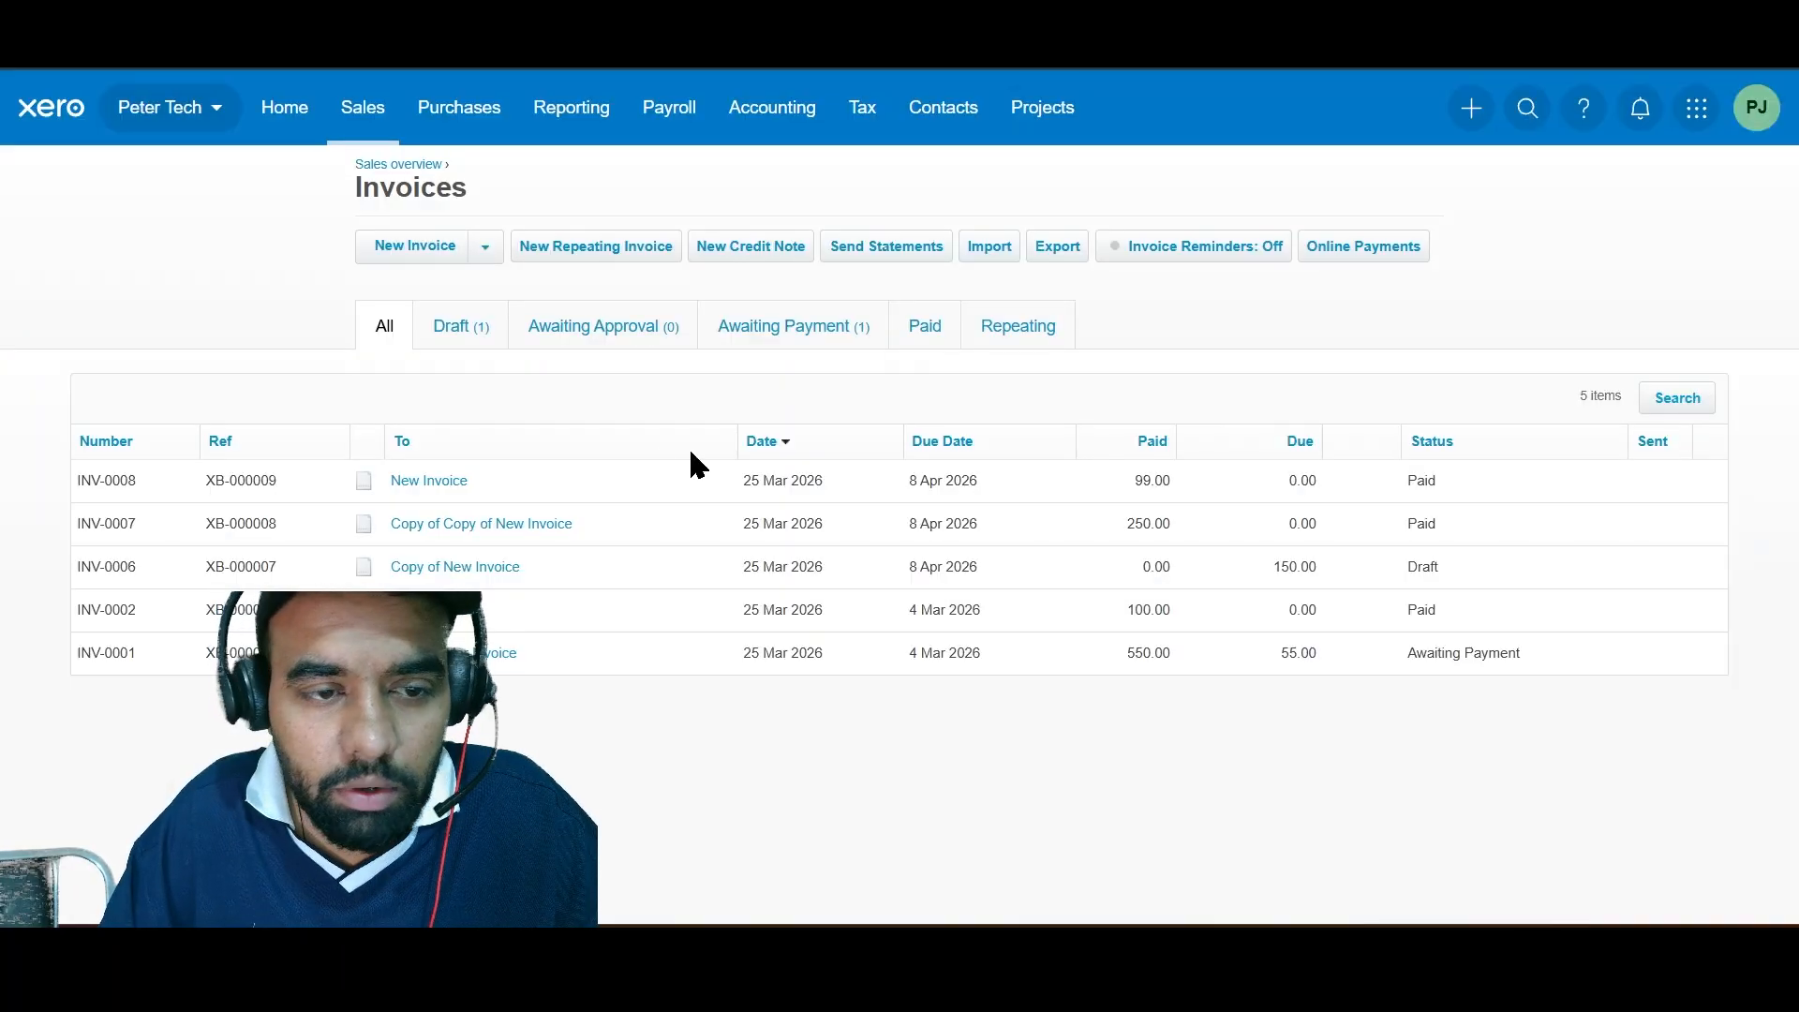
key(F5)
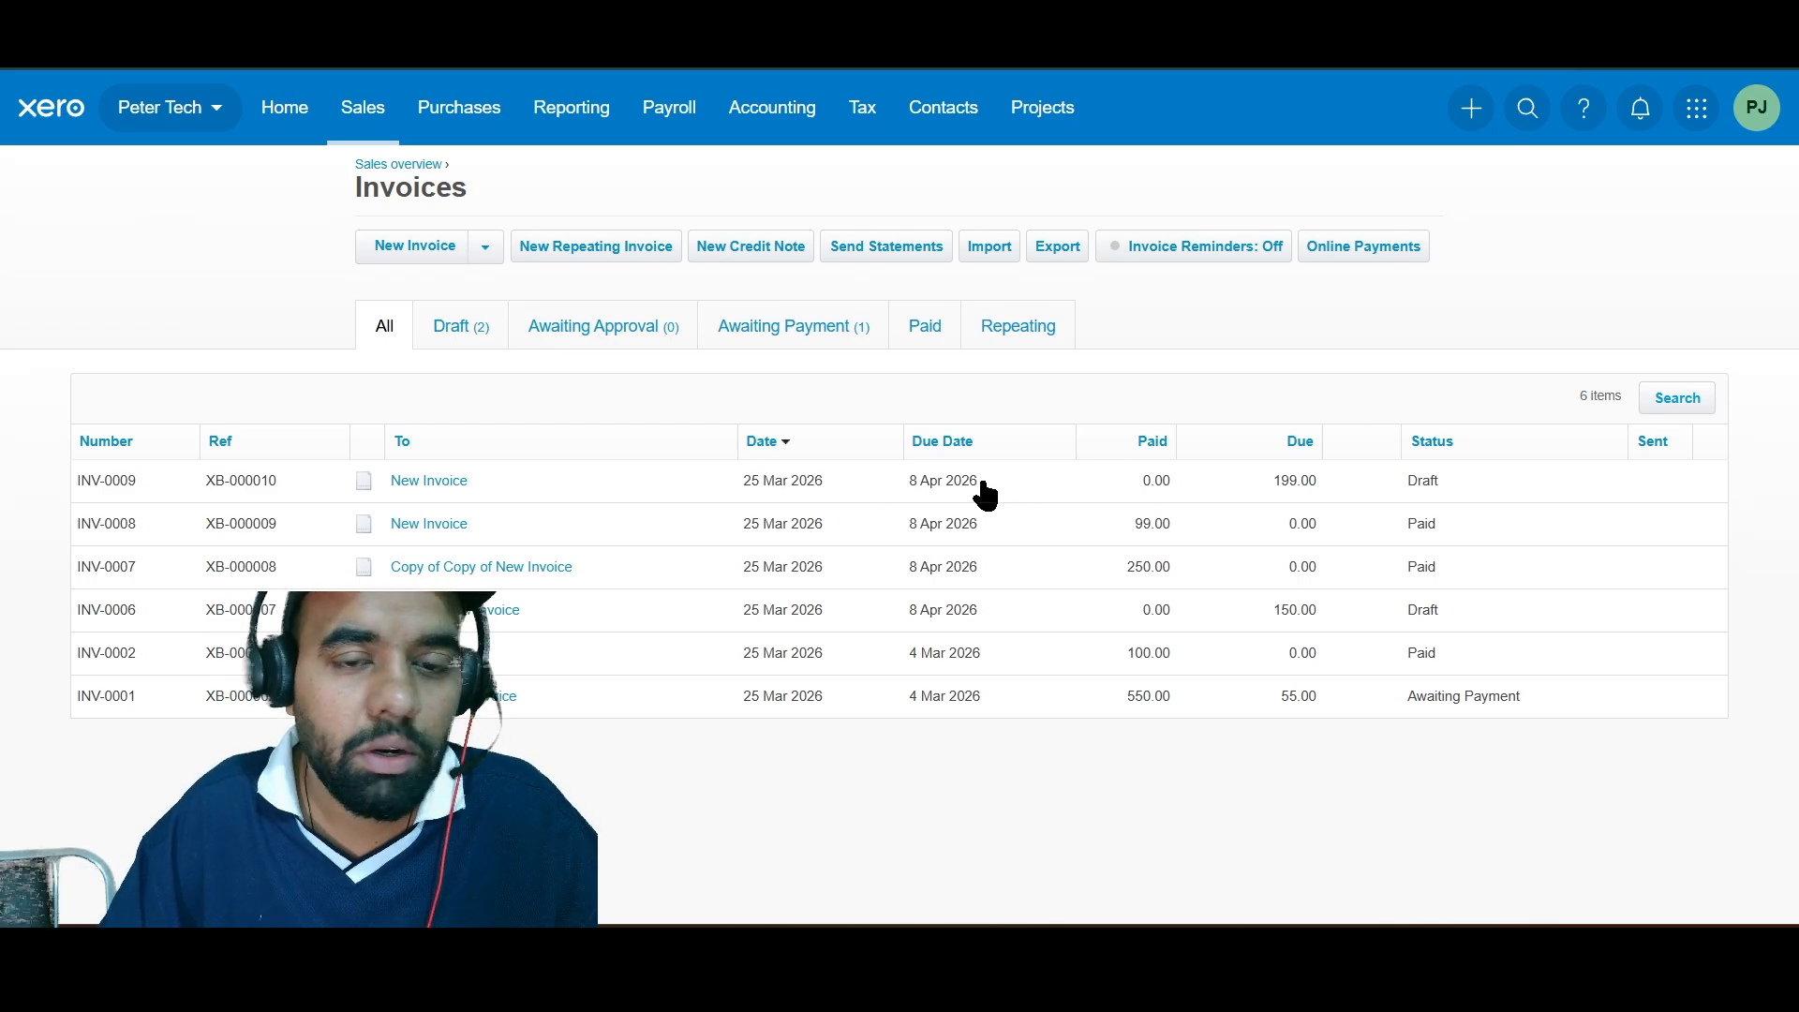
click(882, 479)
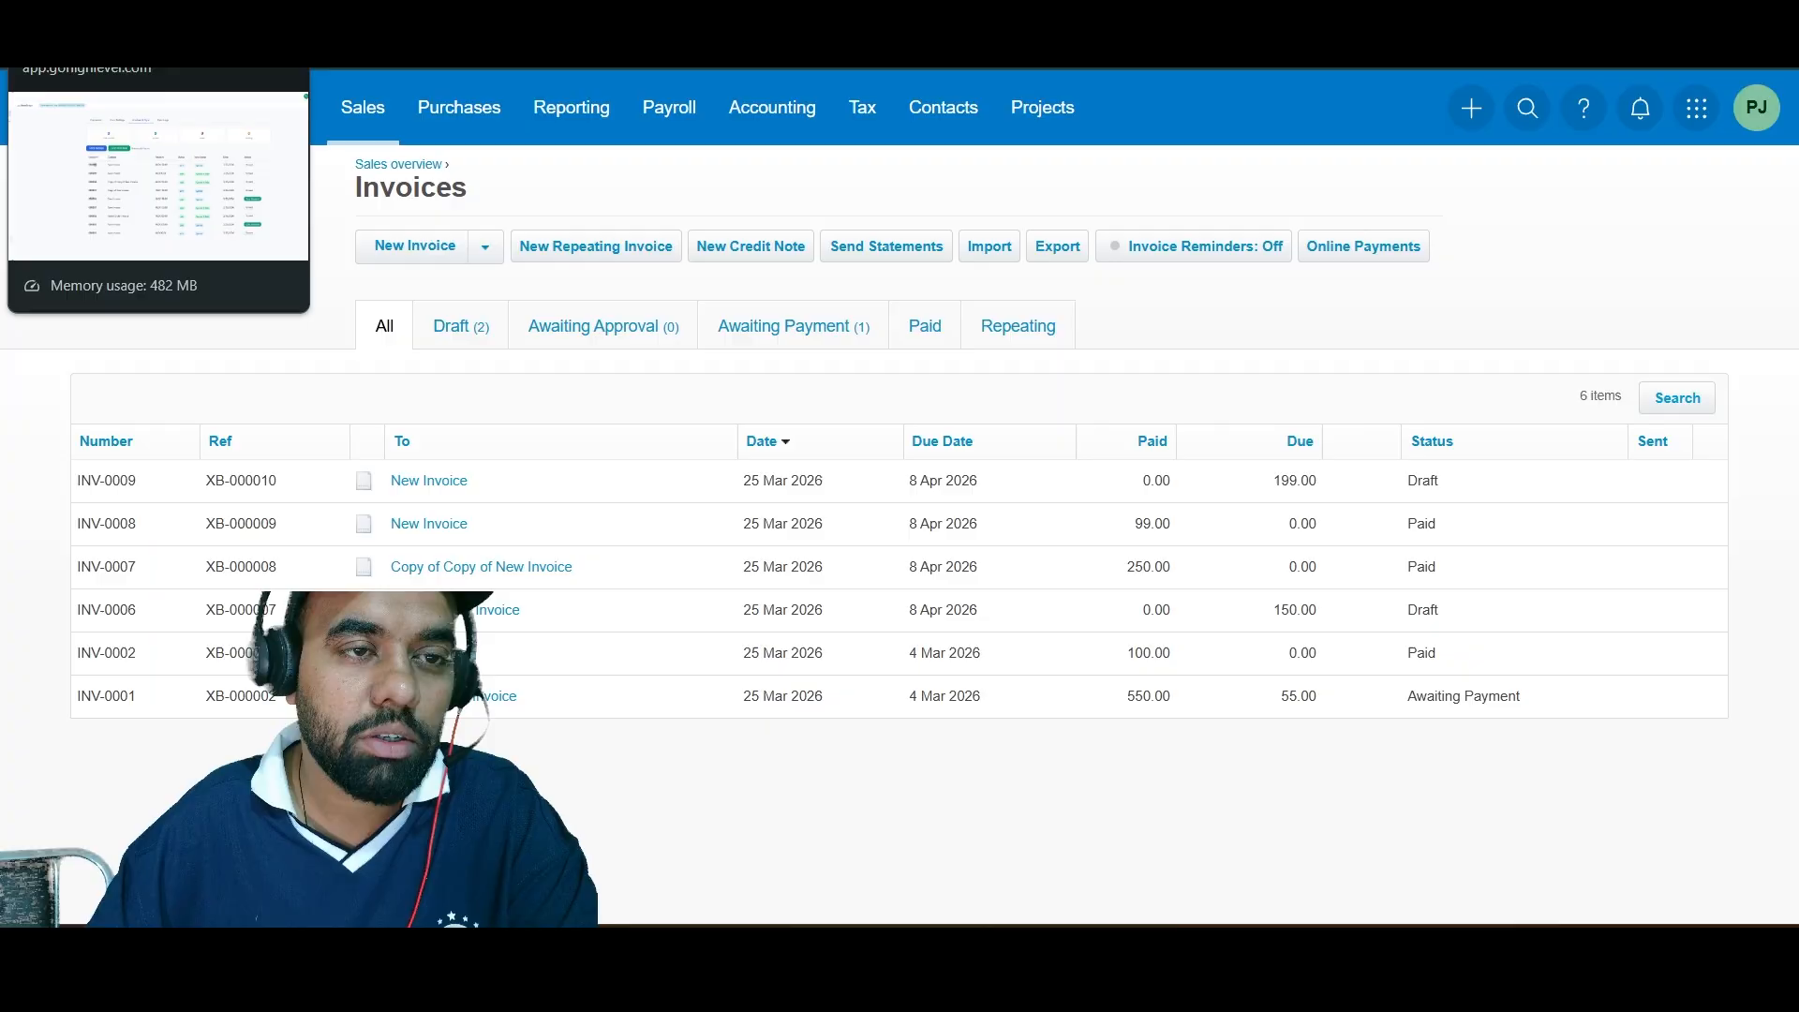
Record a manual cash payment of AU$199 for the new invoice in the Payments invoices list
click(84, 19)
click(271, 18)
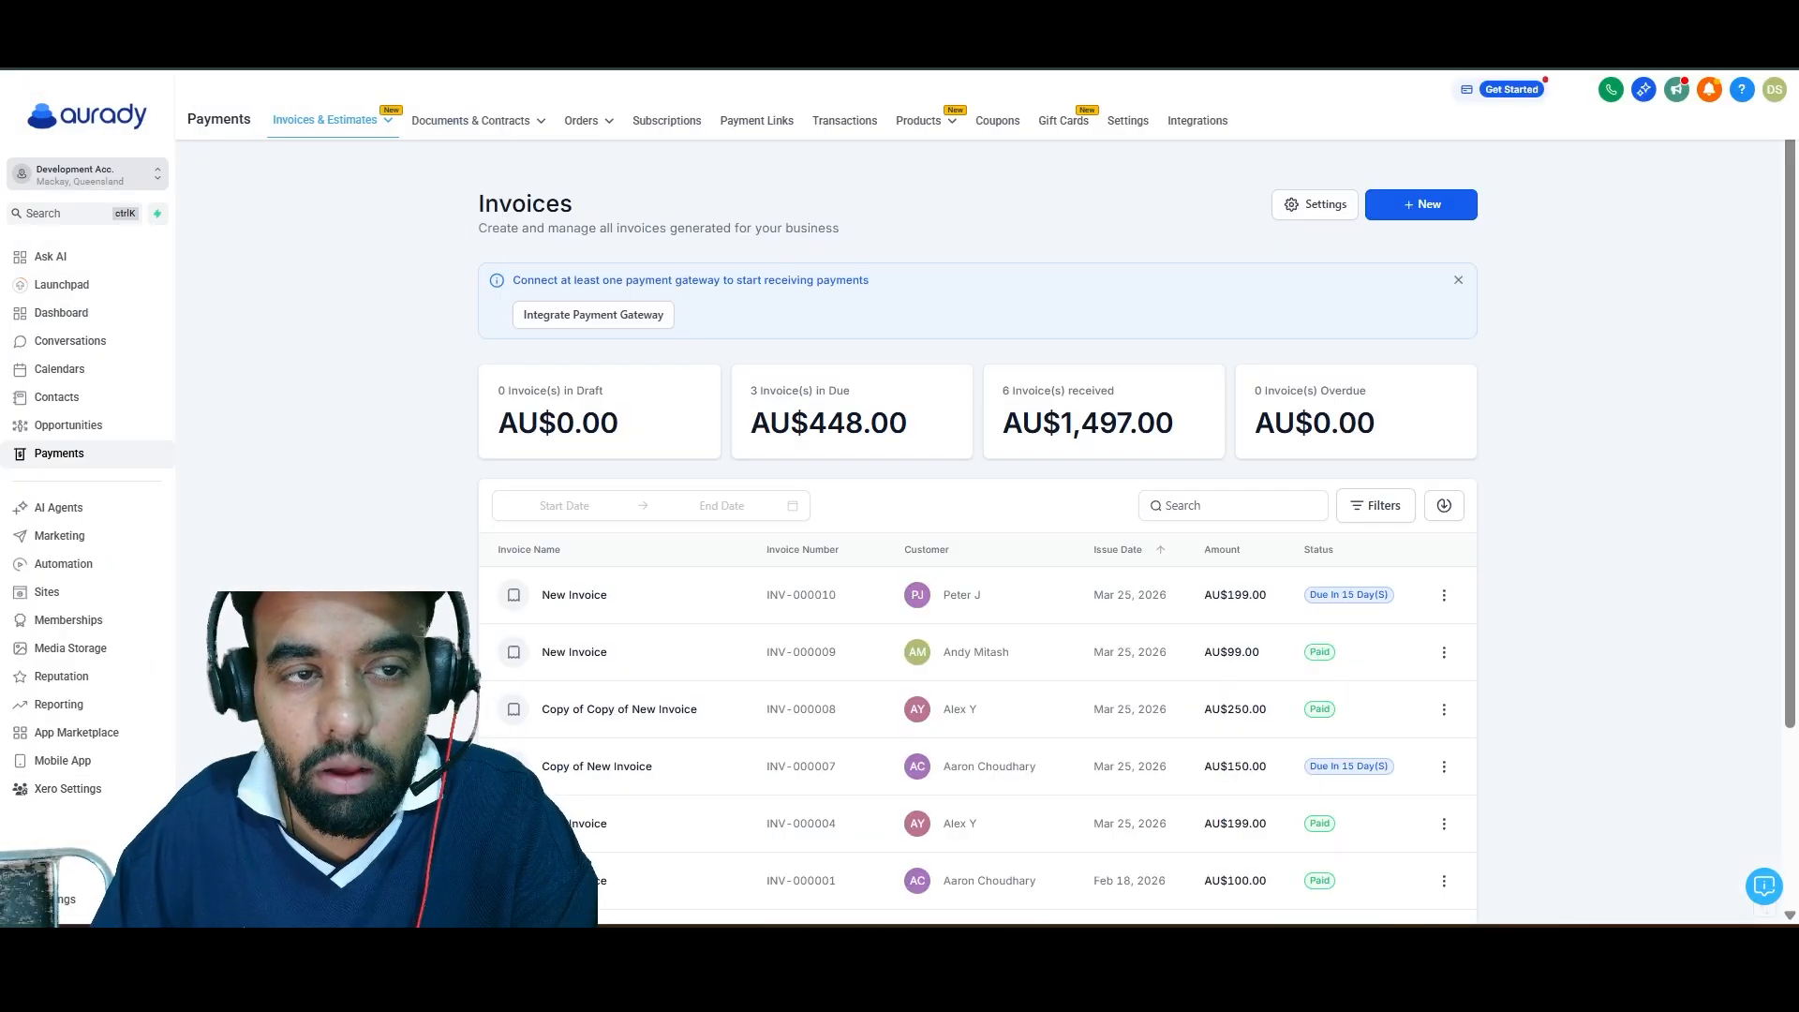
click(1442, 598)
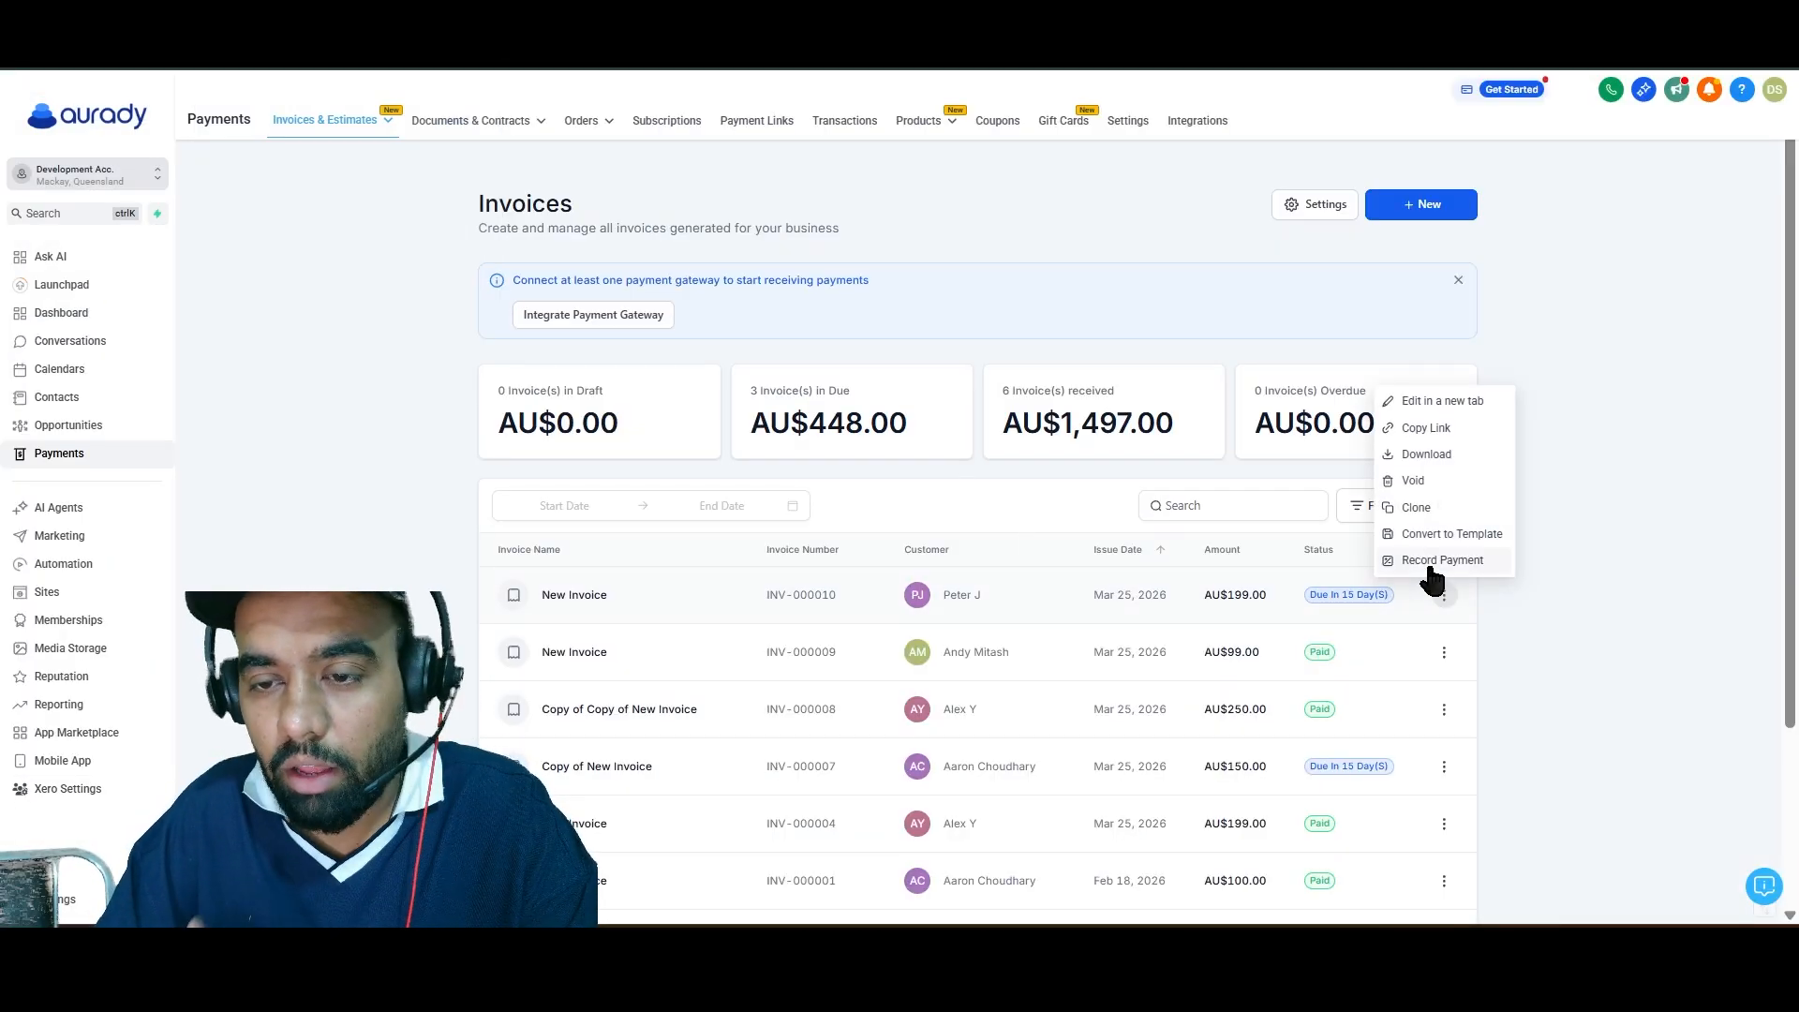
click(1430, 561)
click(998, 551)
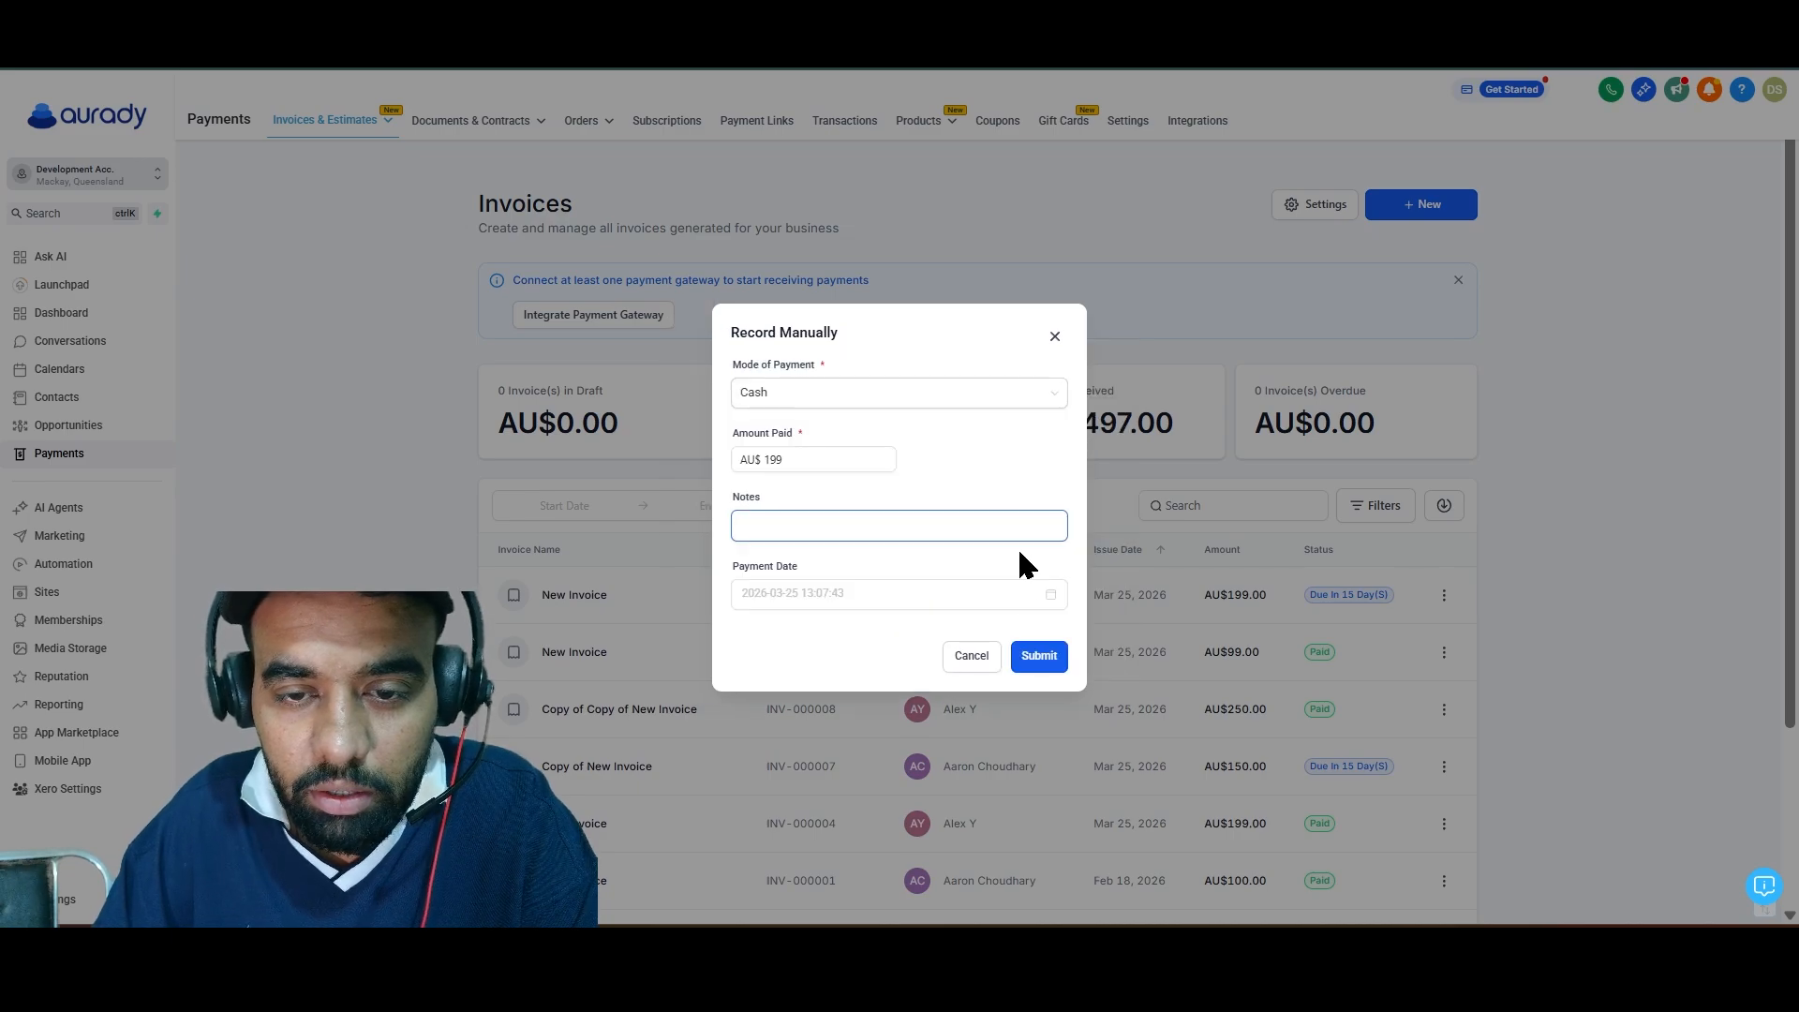
click(1035, 655)
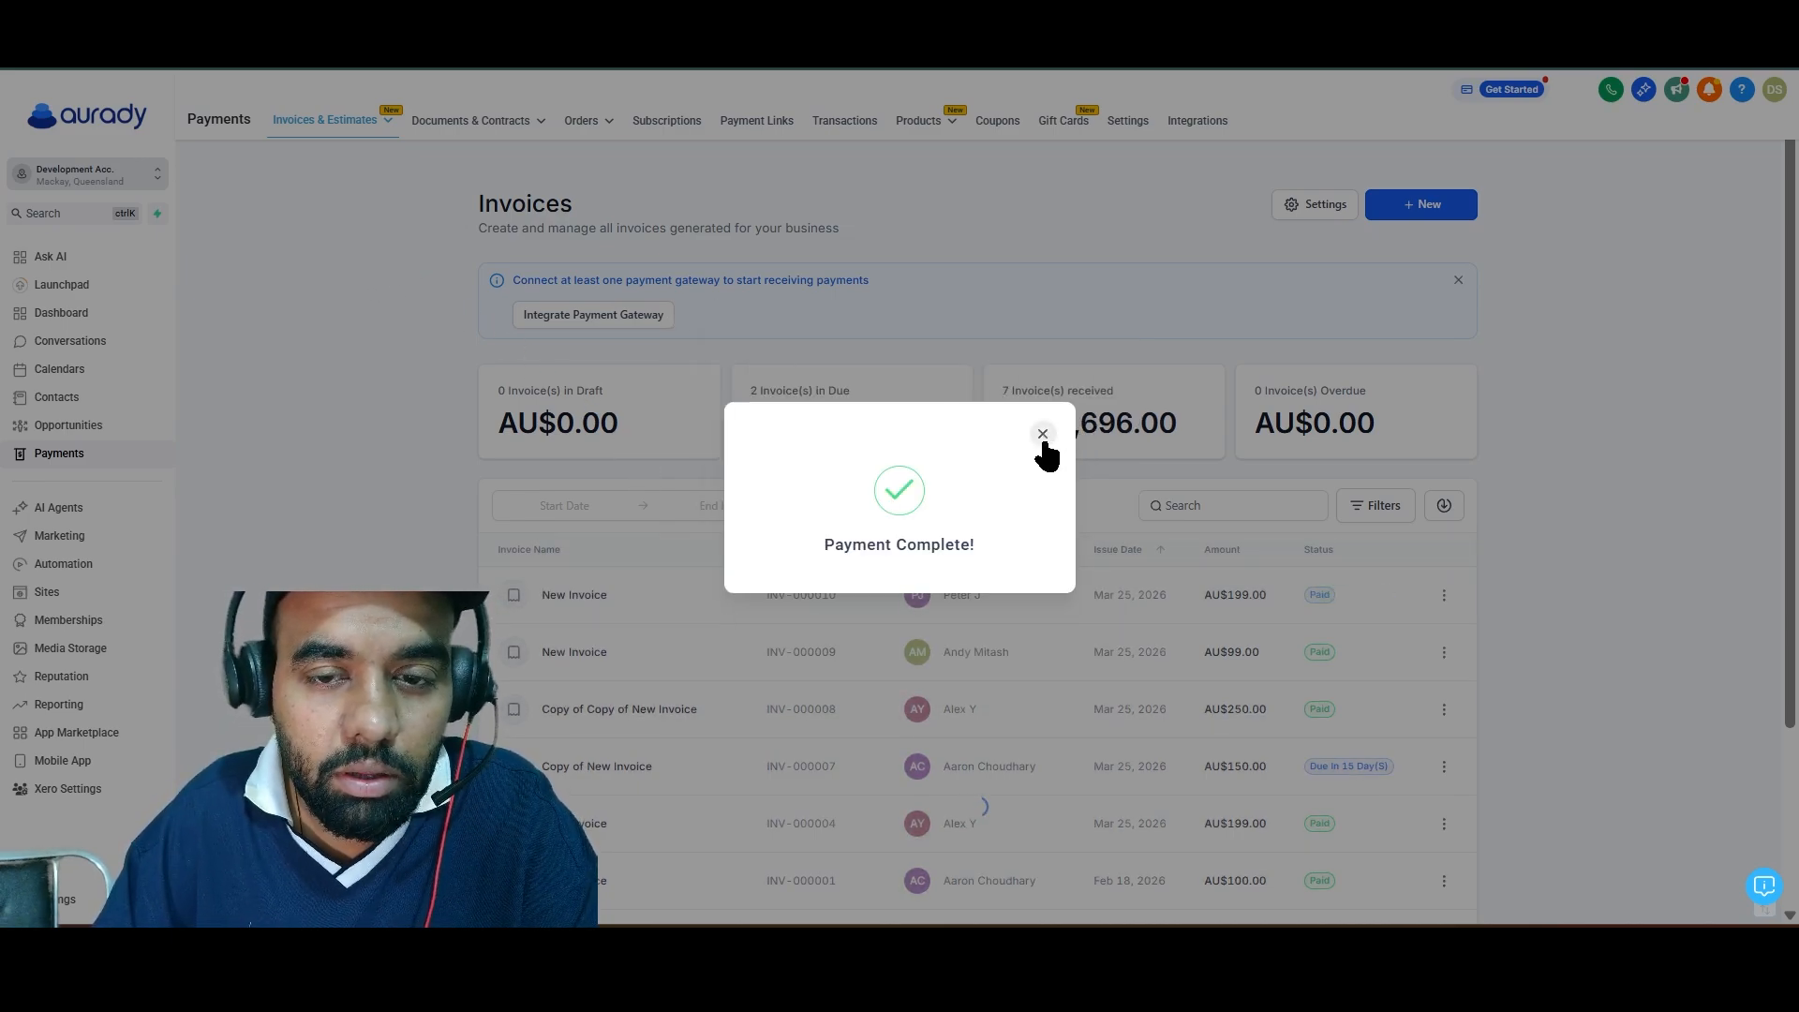
Dismiss the payment confirmation, fetch the invoices again in XeroBridge, and check the new invoice's status and sync status
click(1043, 434)
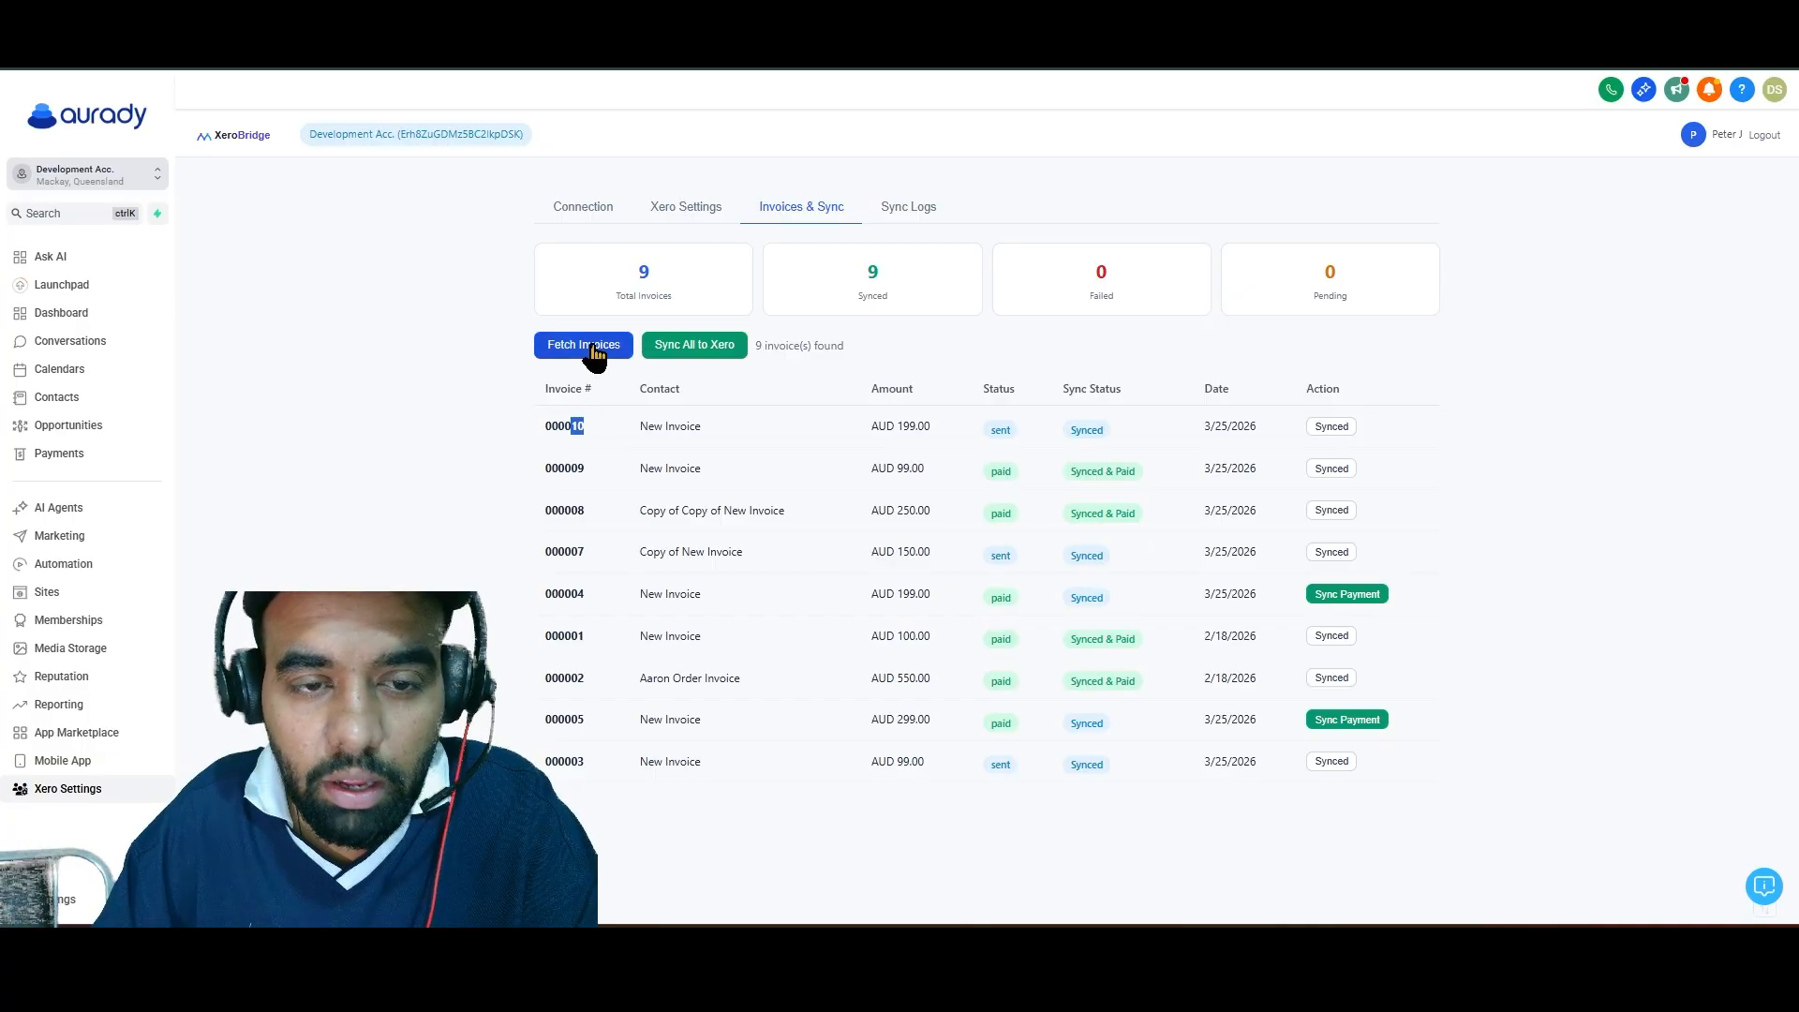
click(592, 345)
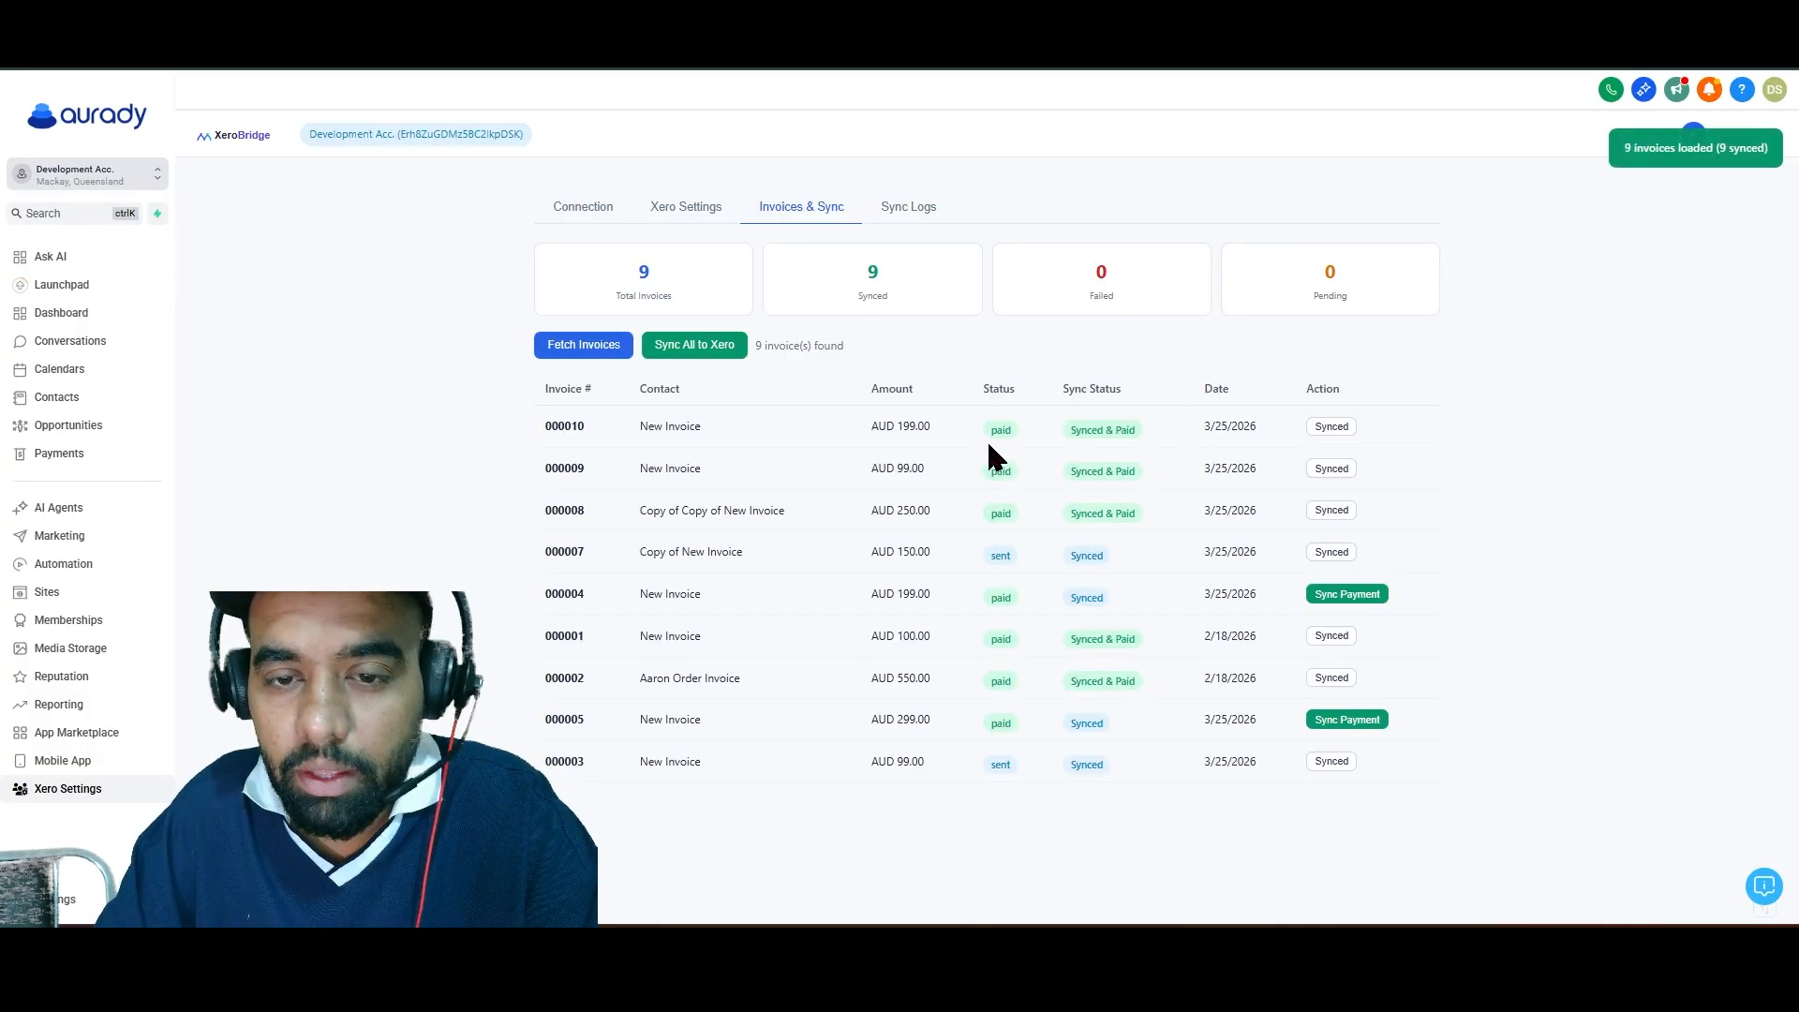
double_click(1001, 429)
drag(1065, 433, 1149, 446)
click(1145, 441)
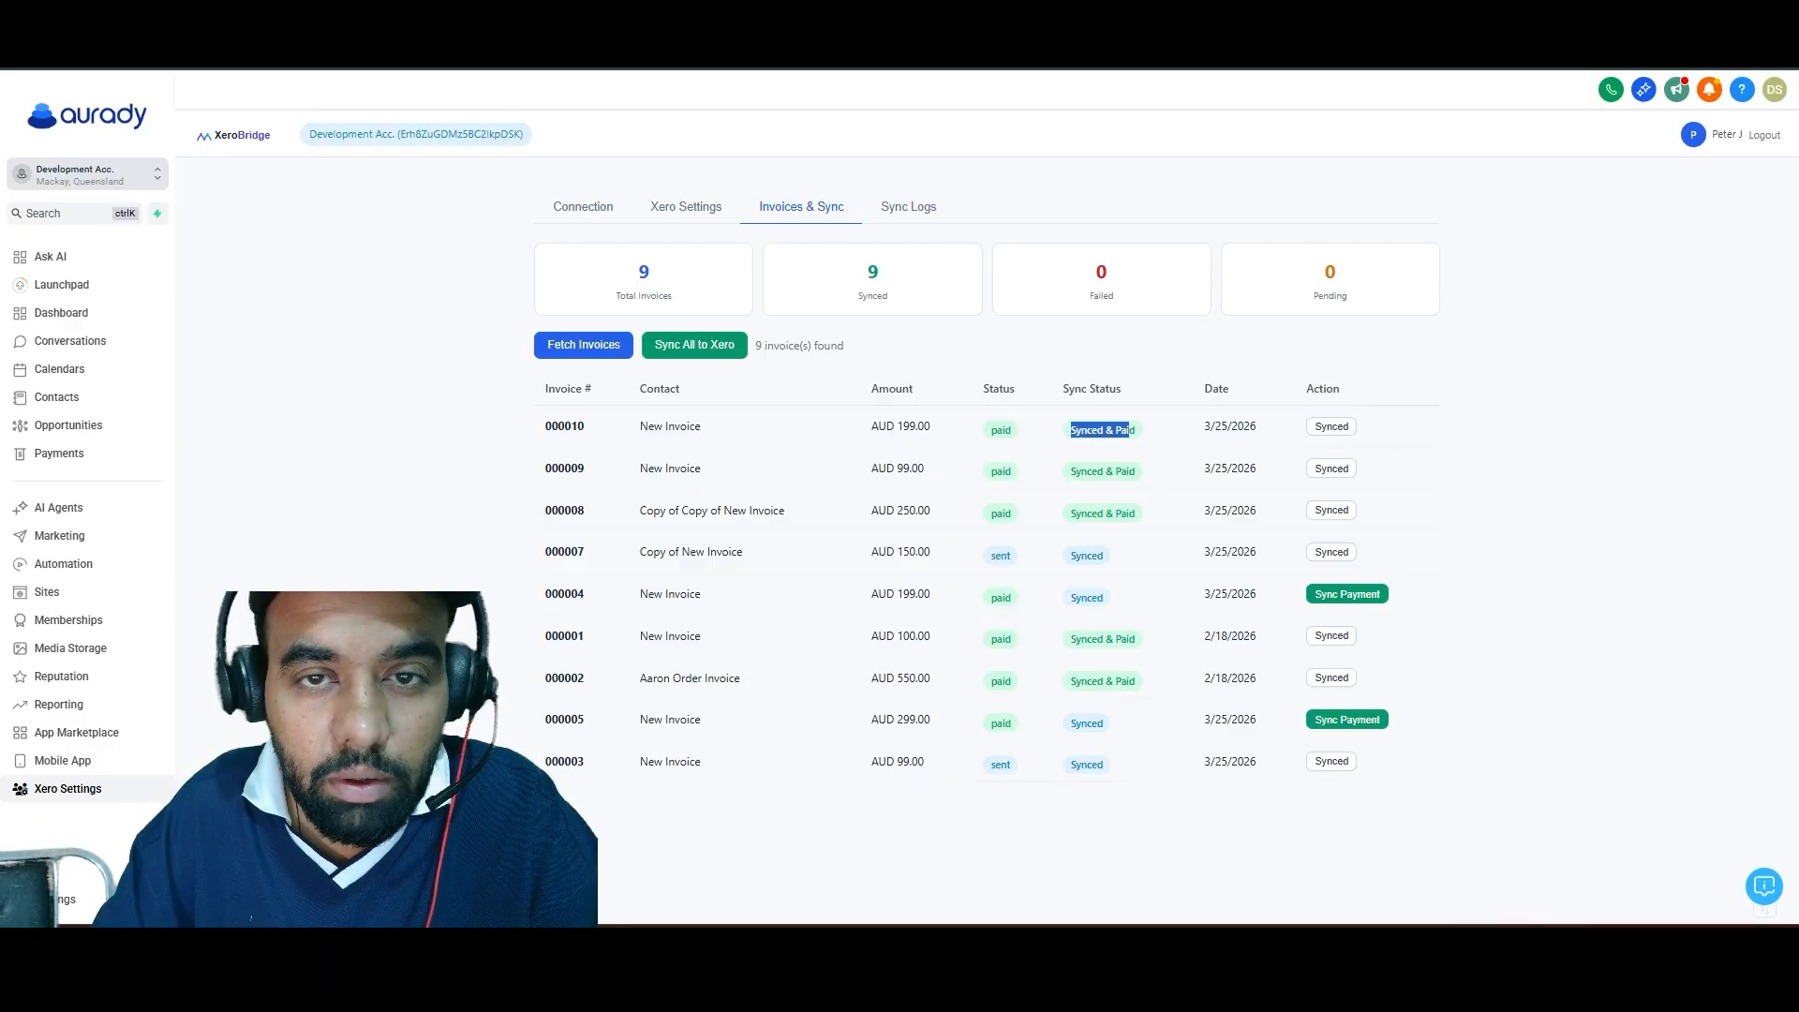
Switch to the Xero invoices list and check the new invoice's status, paid amount and reference
click(1068, 19)
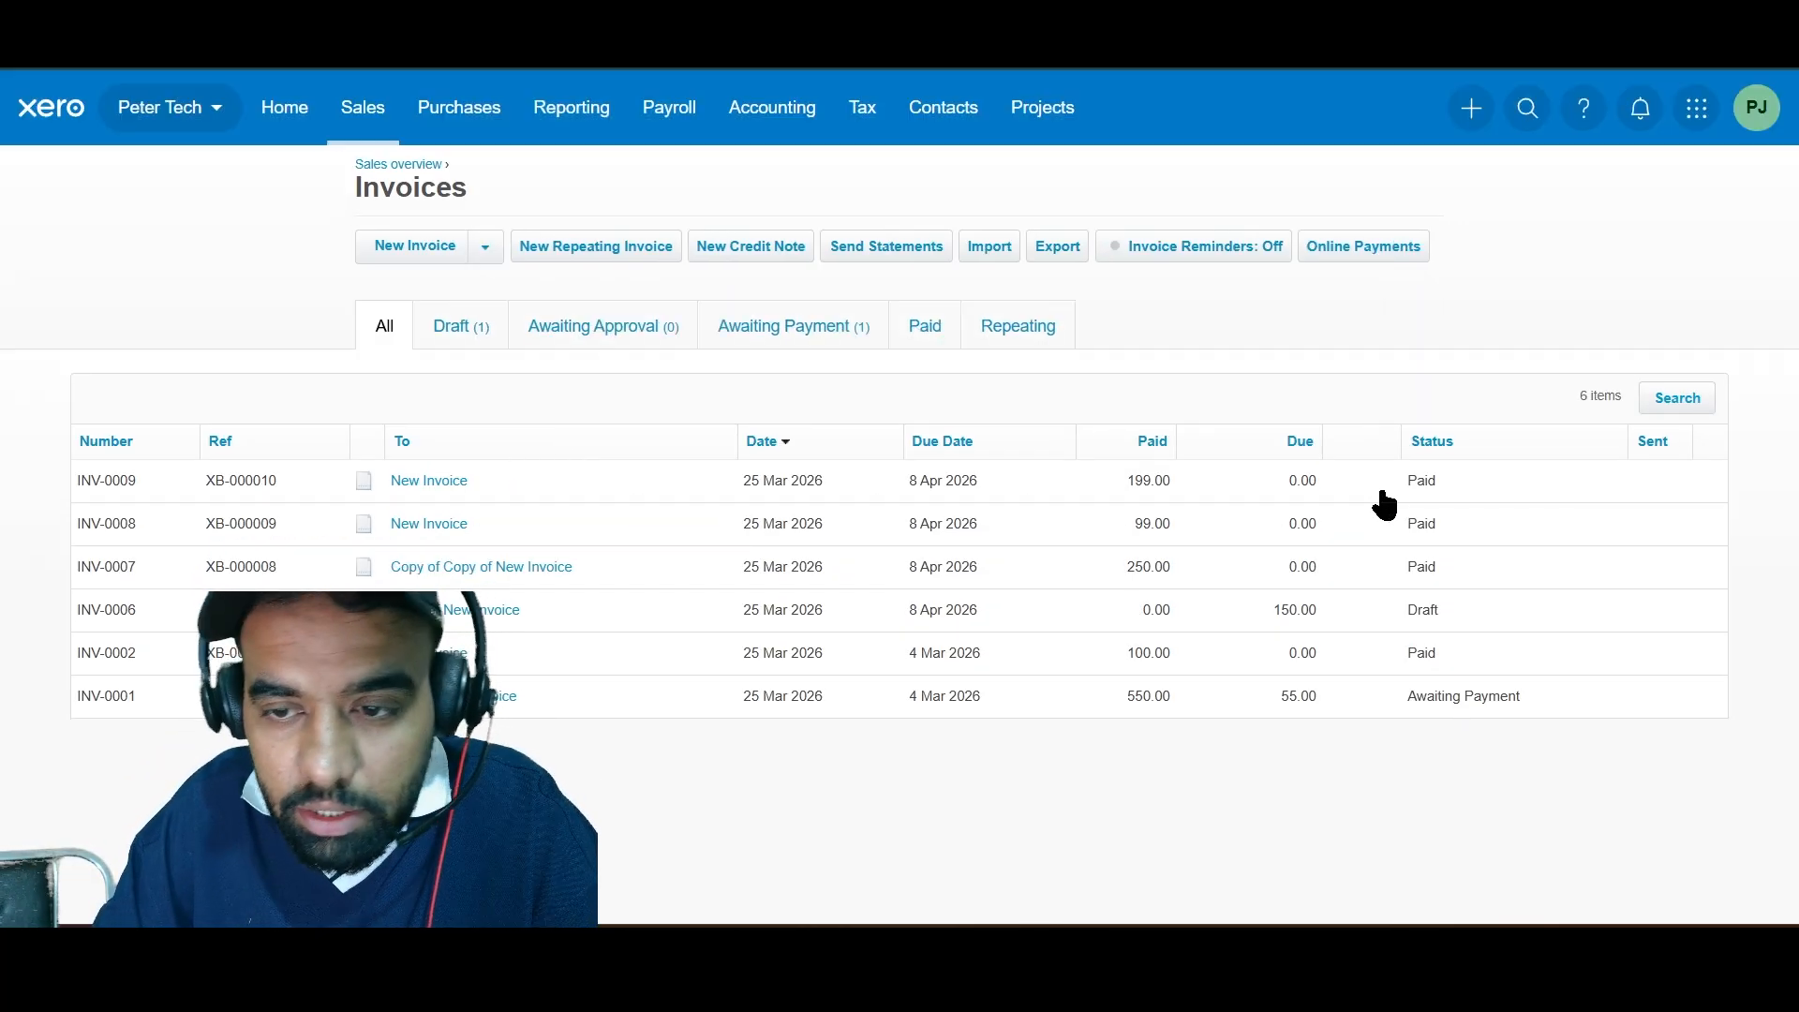
drag(1390, 497, 1459, 483)
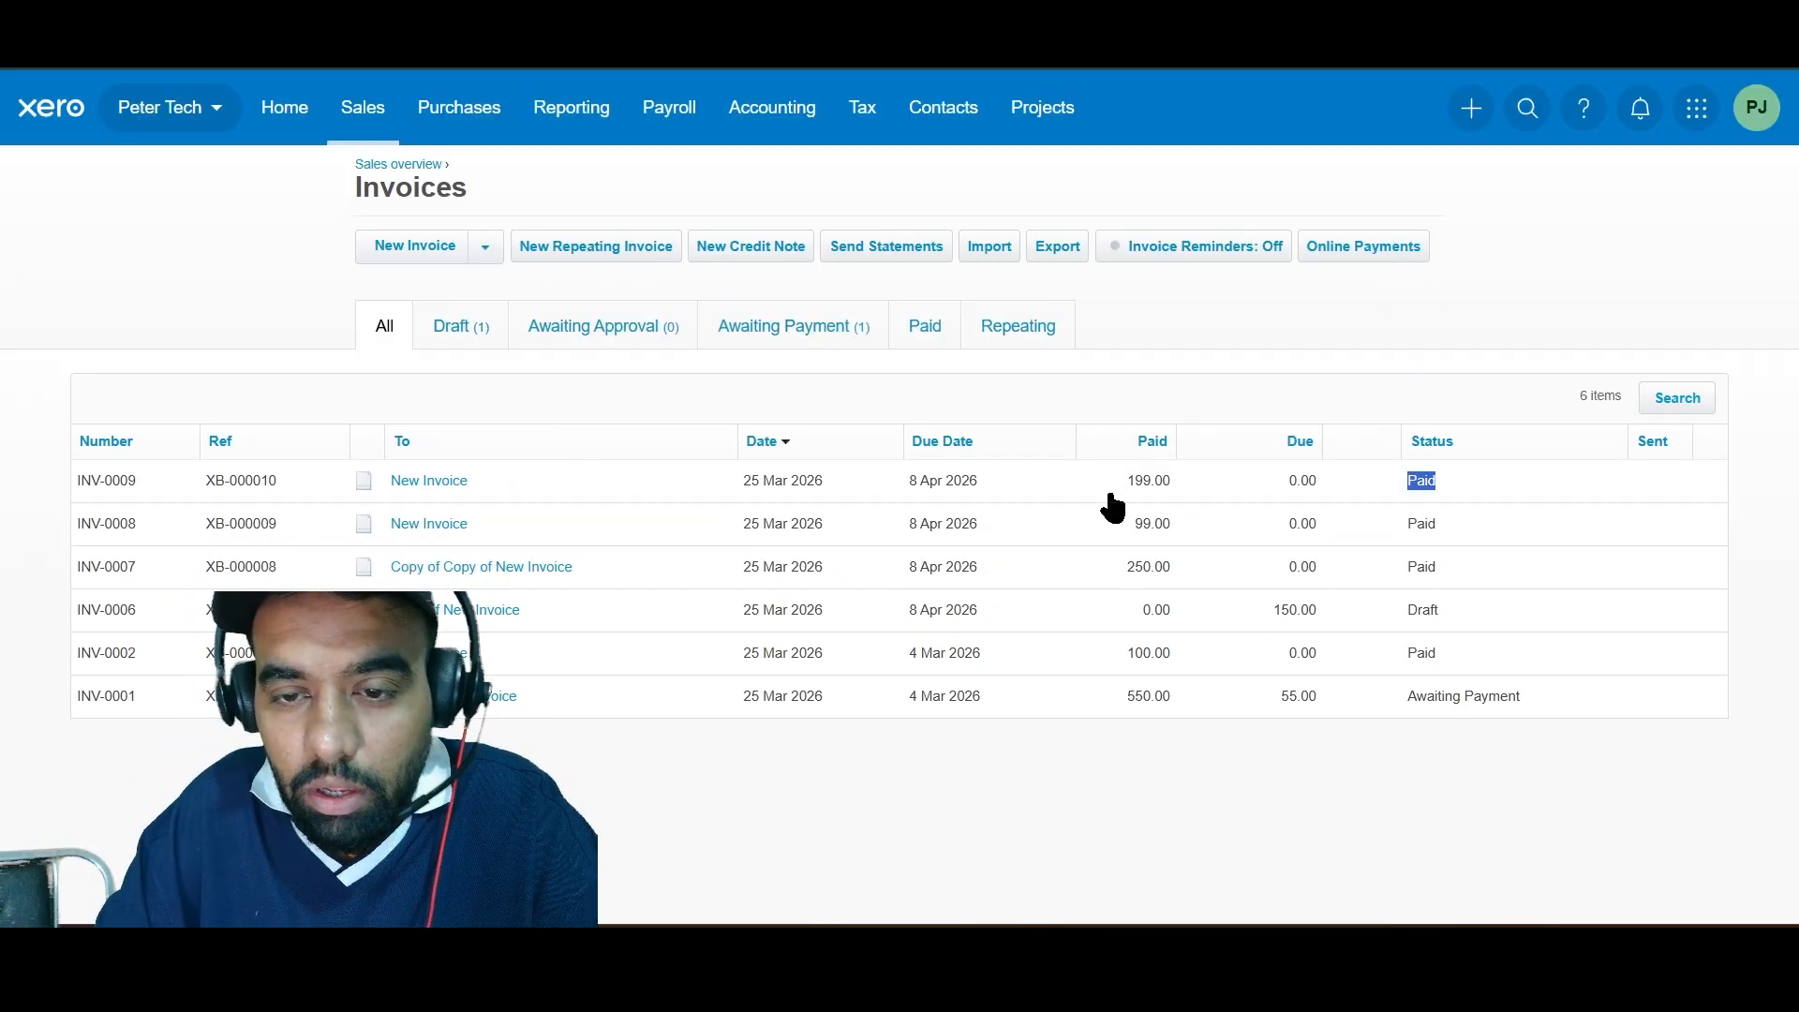
double_click(1149, 481)
drag(177, 486, 293, 493)
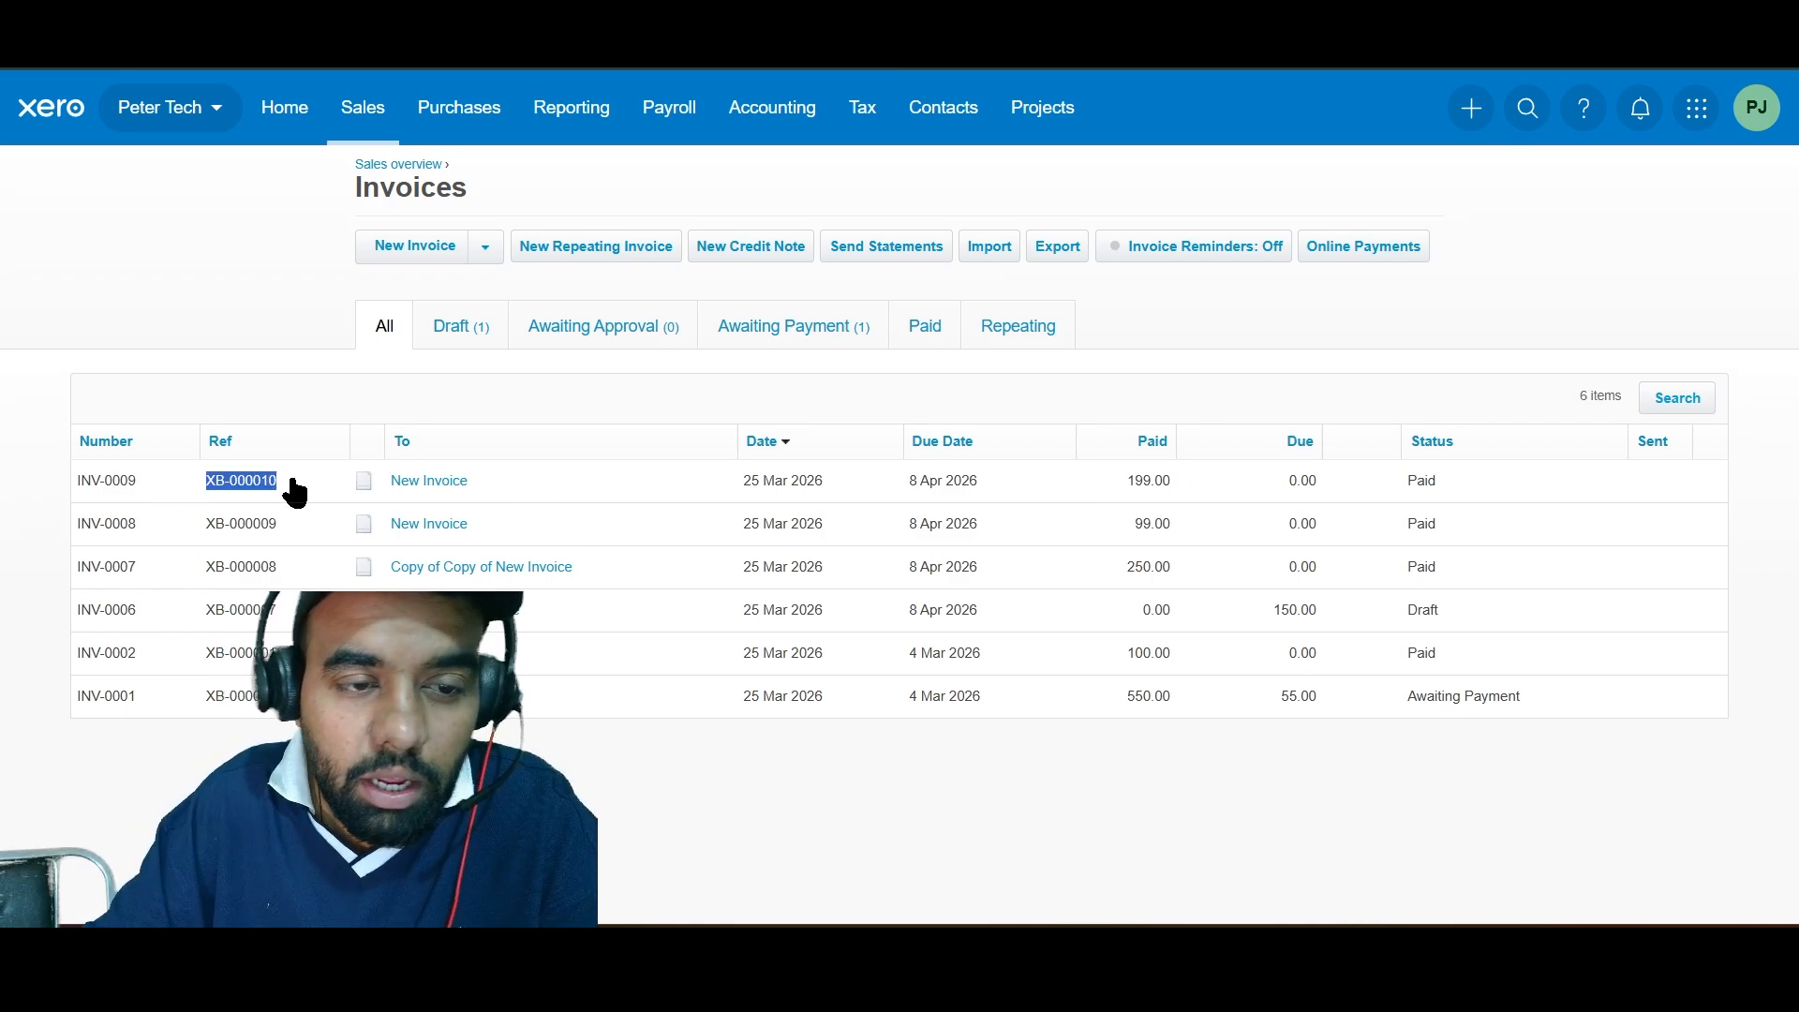
click(314, 291)
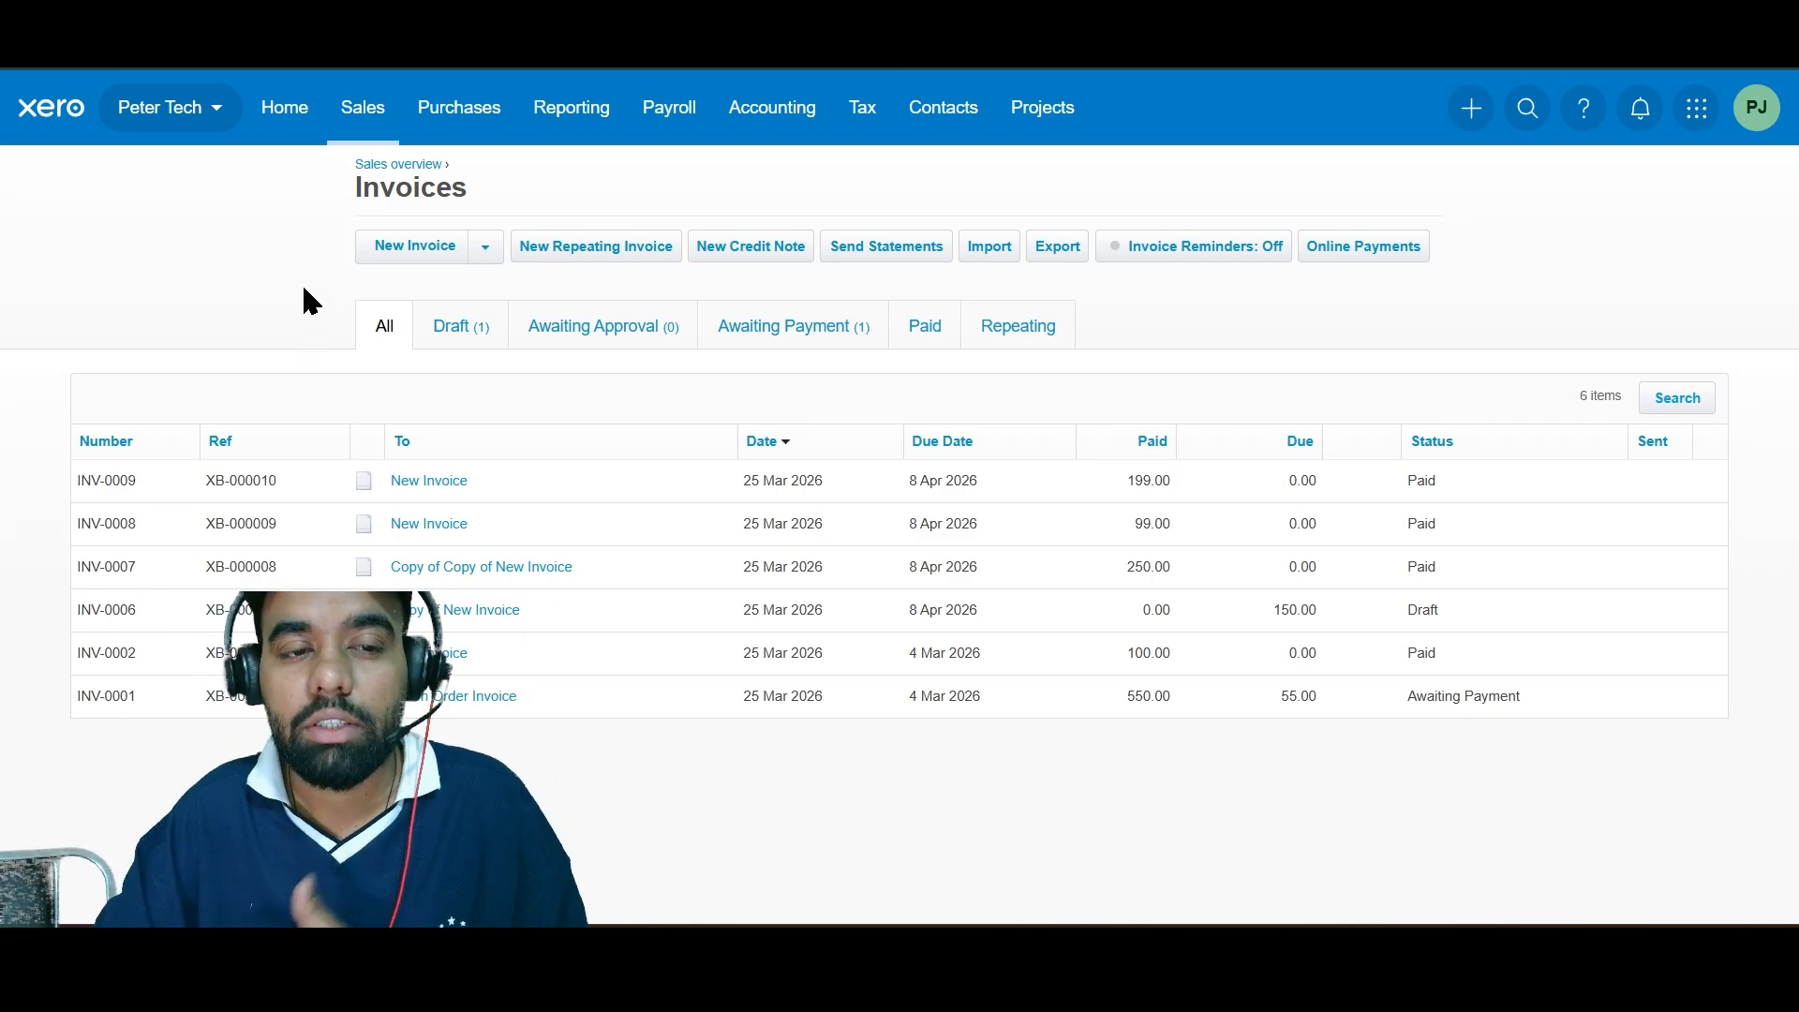
key(ctrl+Tab)
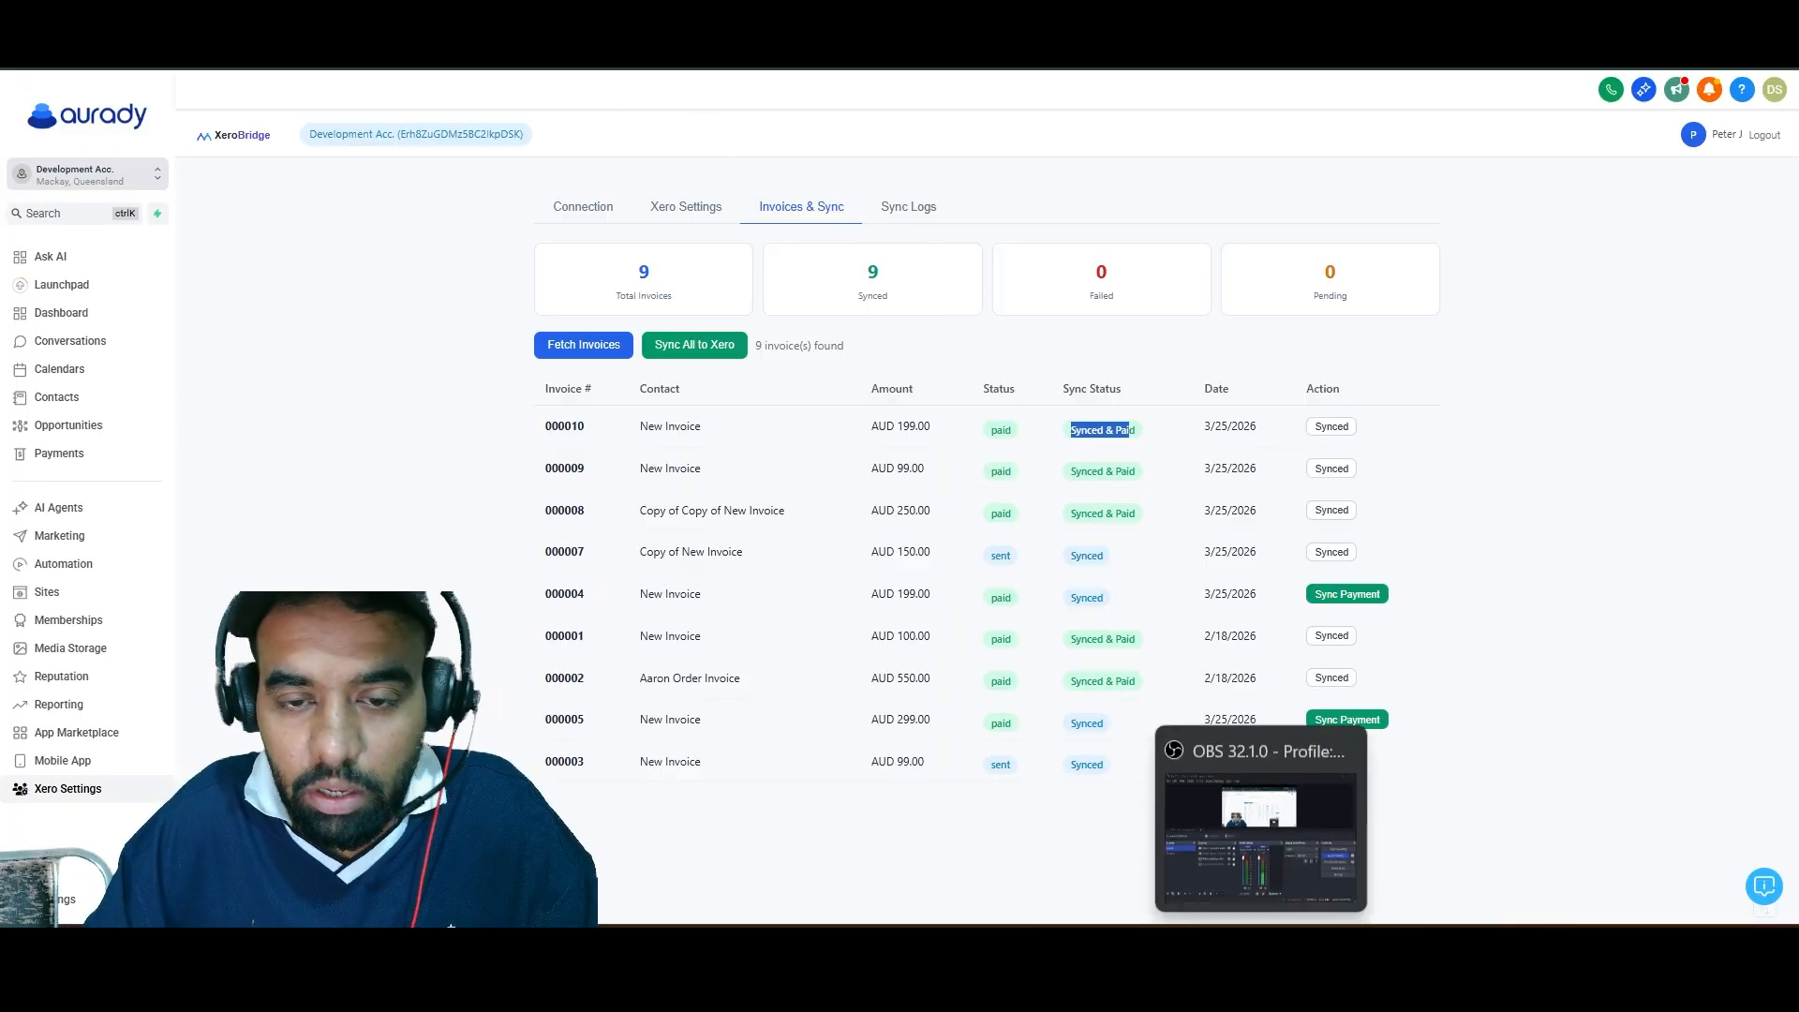
click(1262, 948)
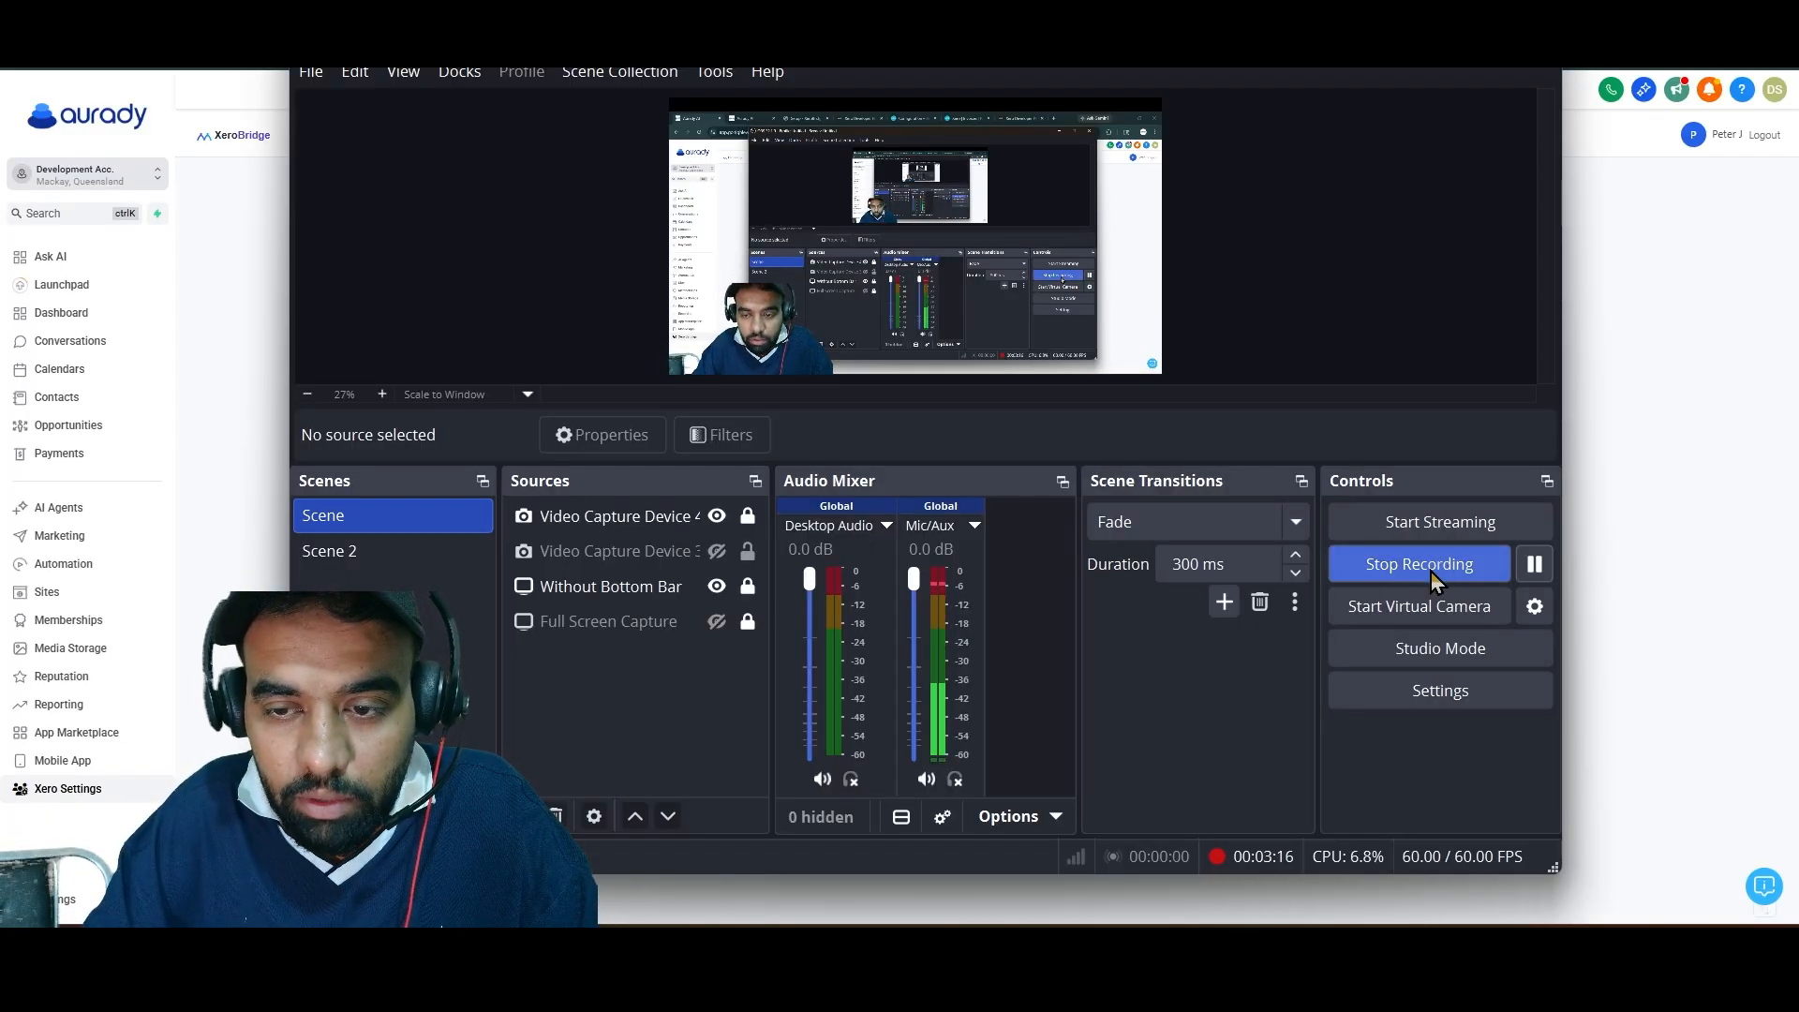